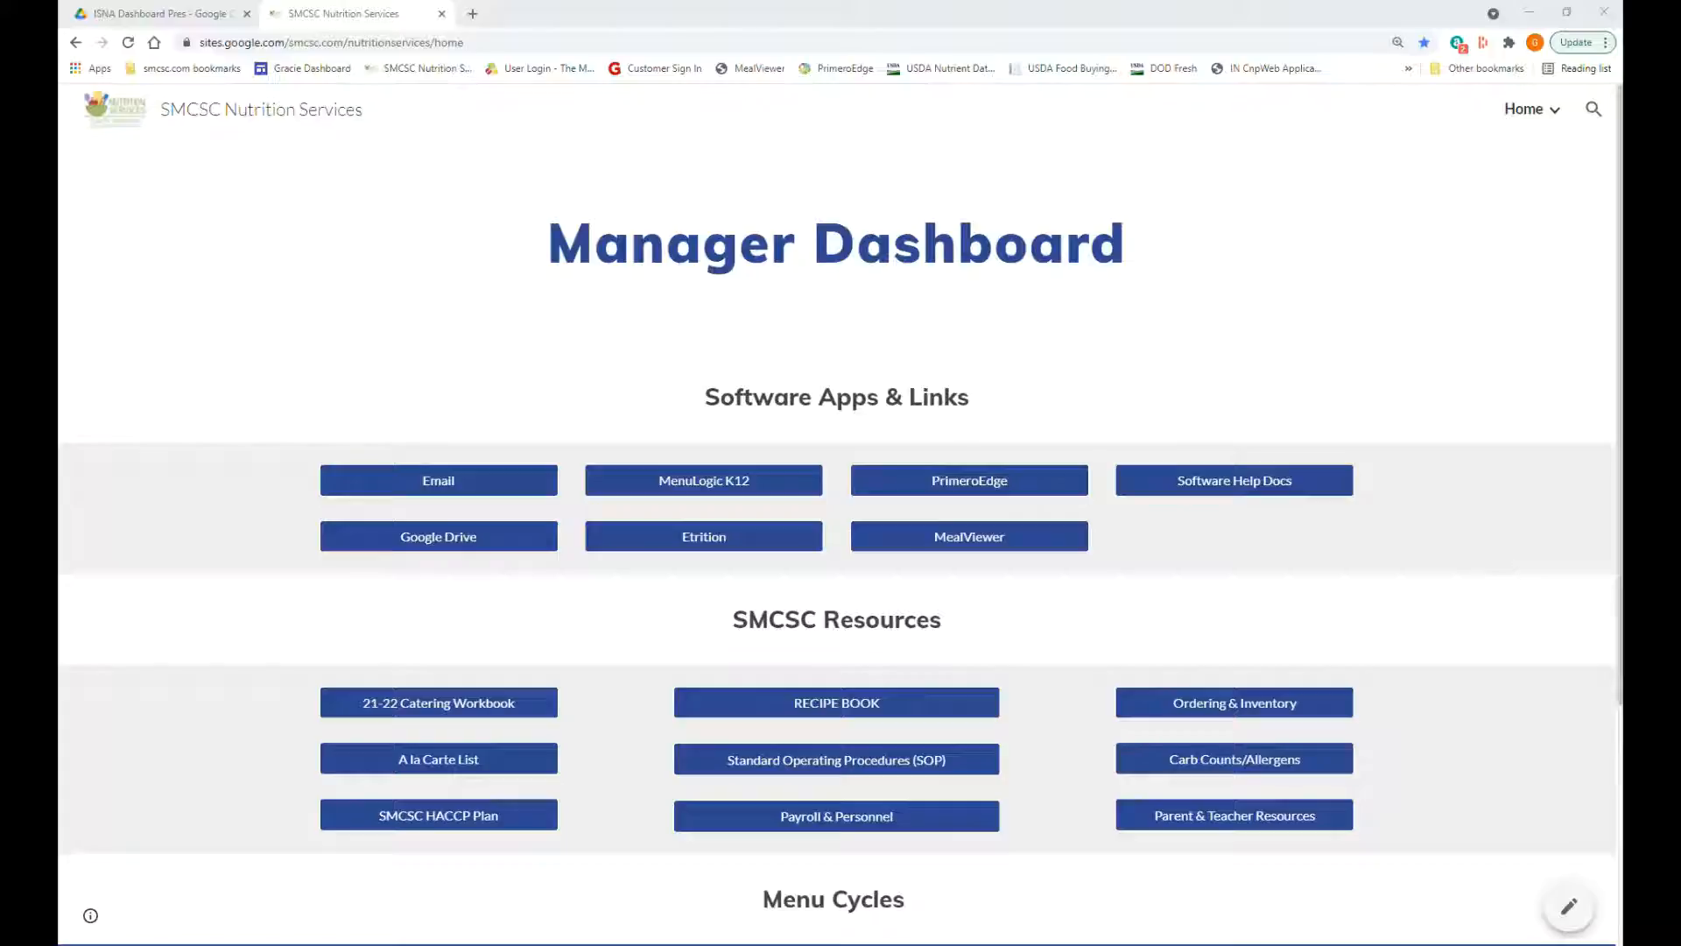
- View the Payroll & Personnel page from the Manager Dashboard's SMCSC Resources section and return to the dashboard home
scroll(667, 678, down, 1)
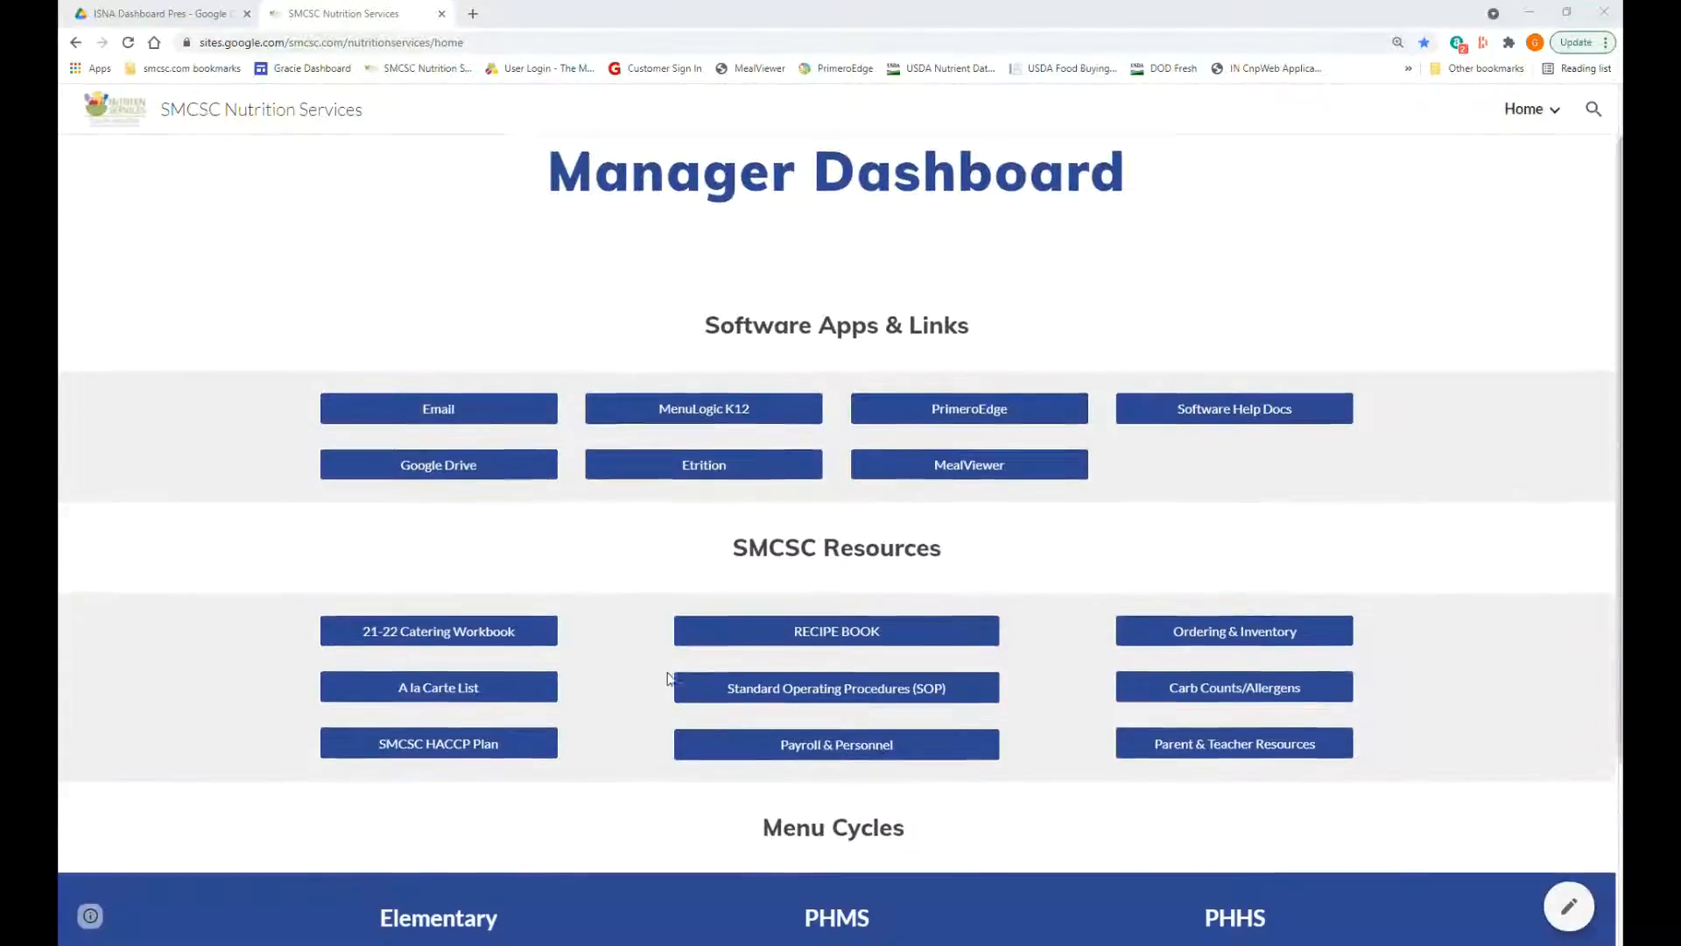
scroll(667, 678, down, 1)
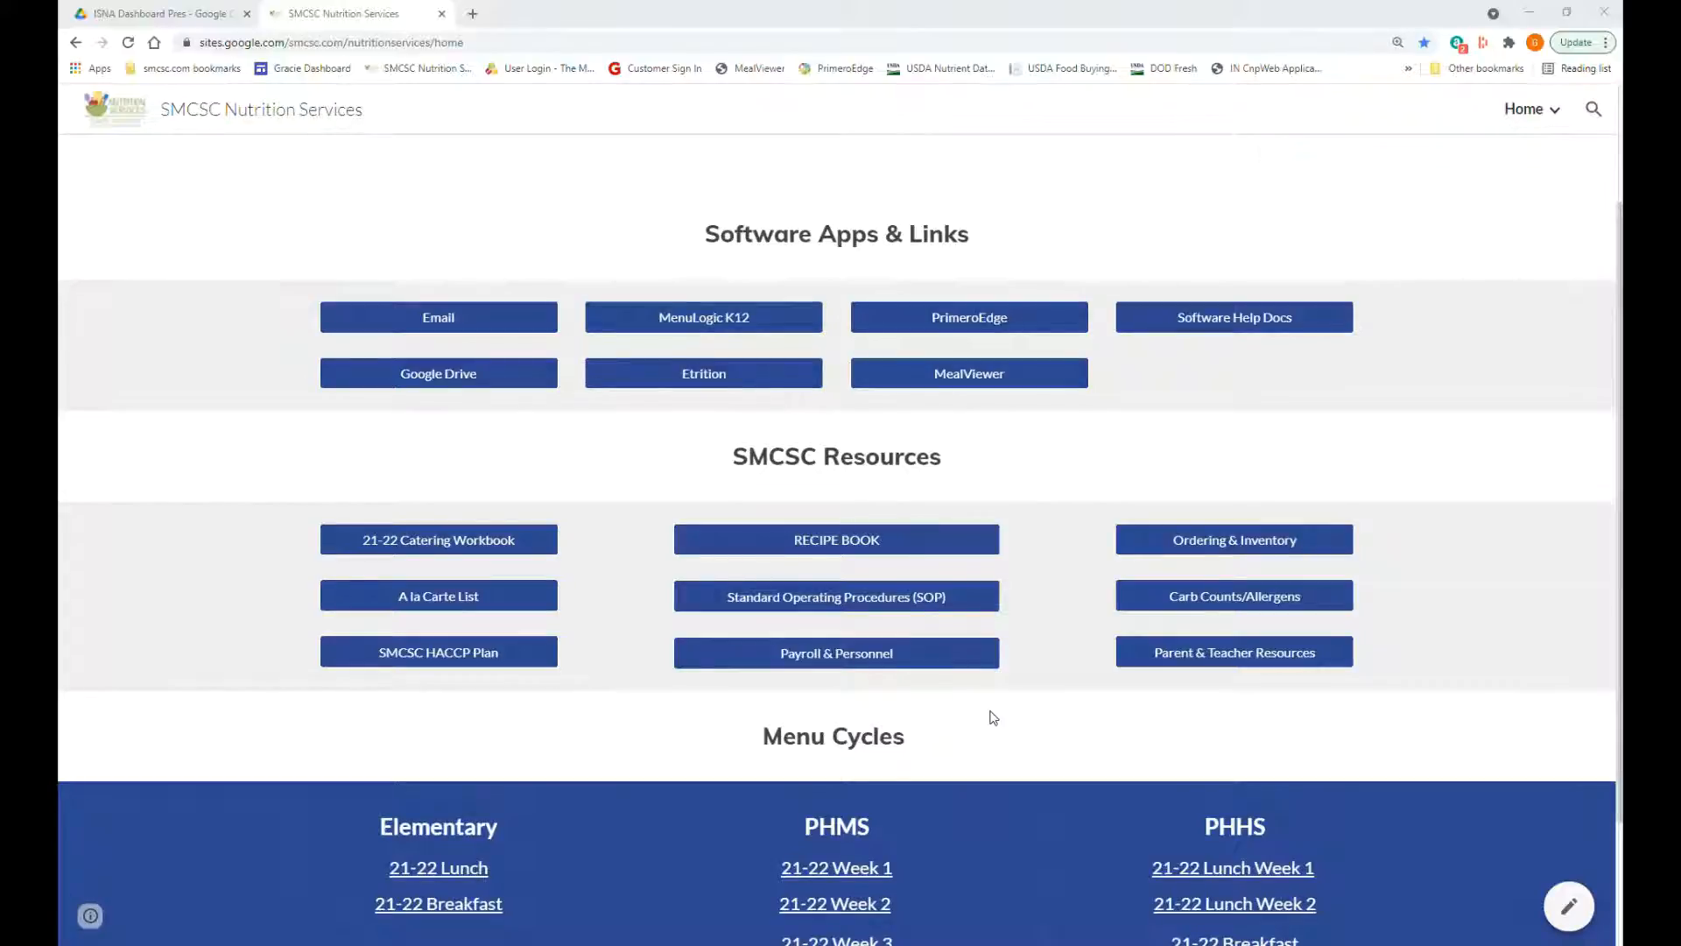
click(850, 664)
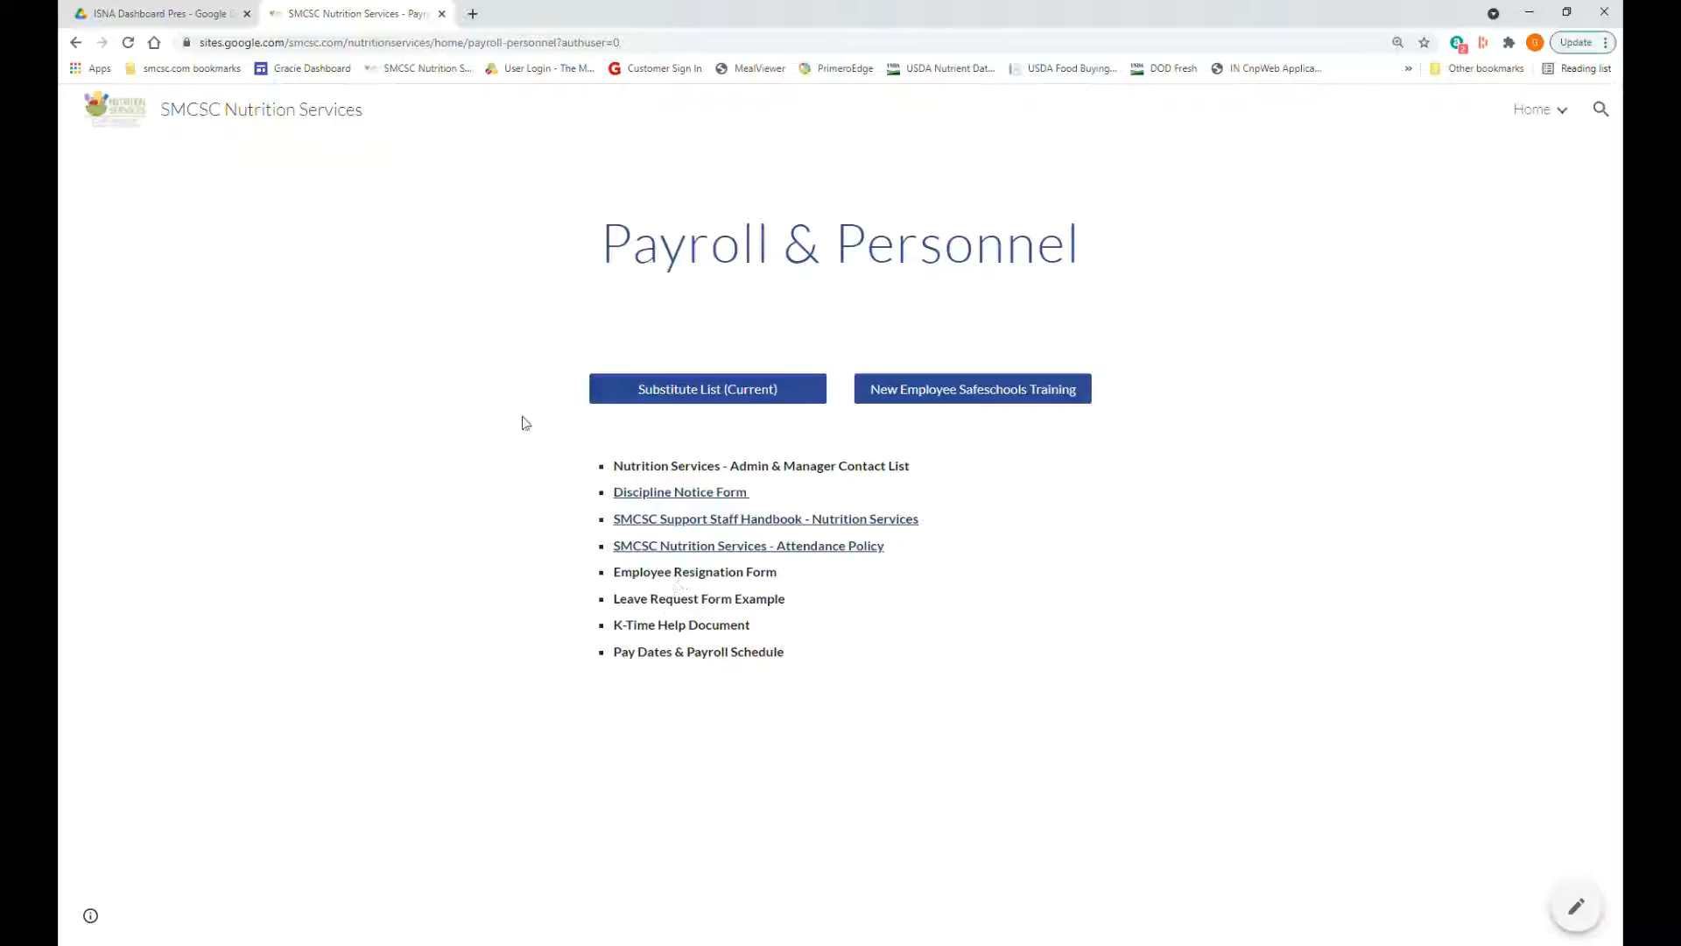
click(232, 117)
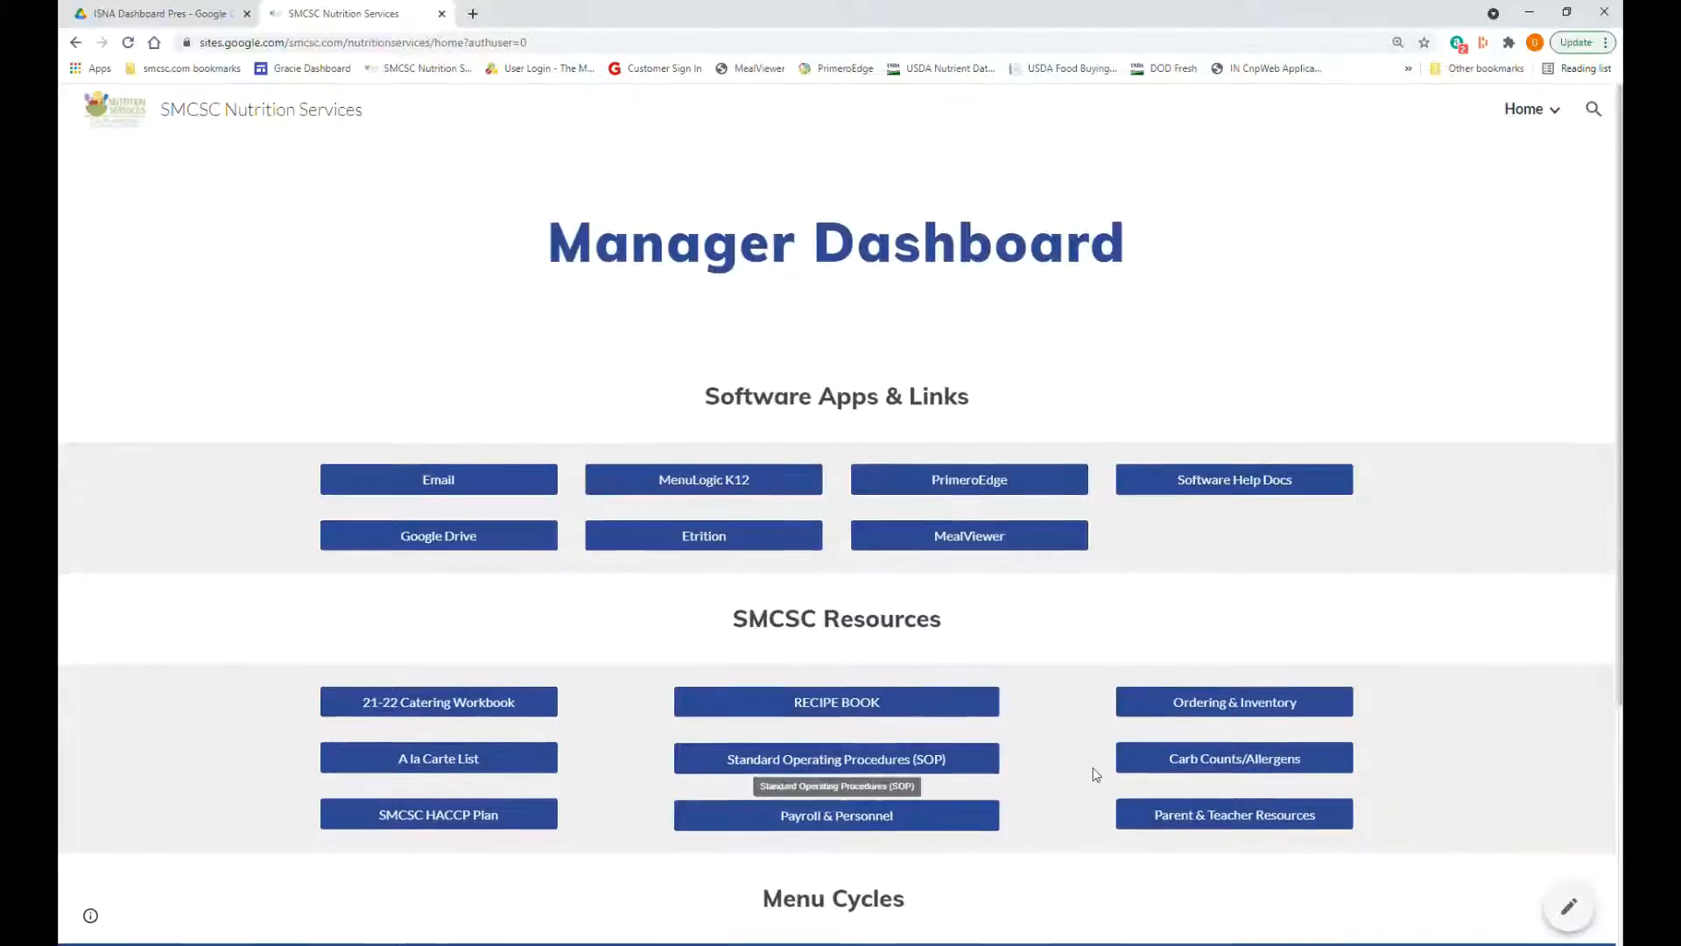
- View the Ordering & Inventory page from the dashboard's SMCSC Resources section and return to the dashboard home
scroll(844, 770, down, 1)
click(1206, 627)
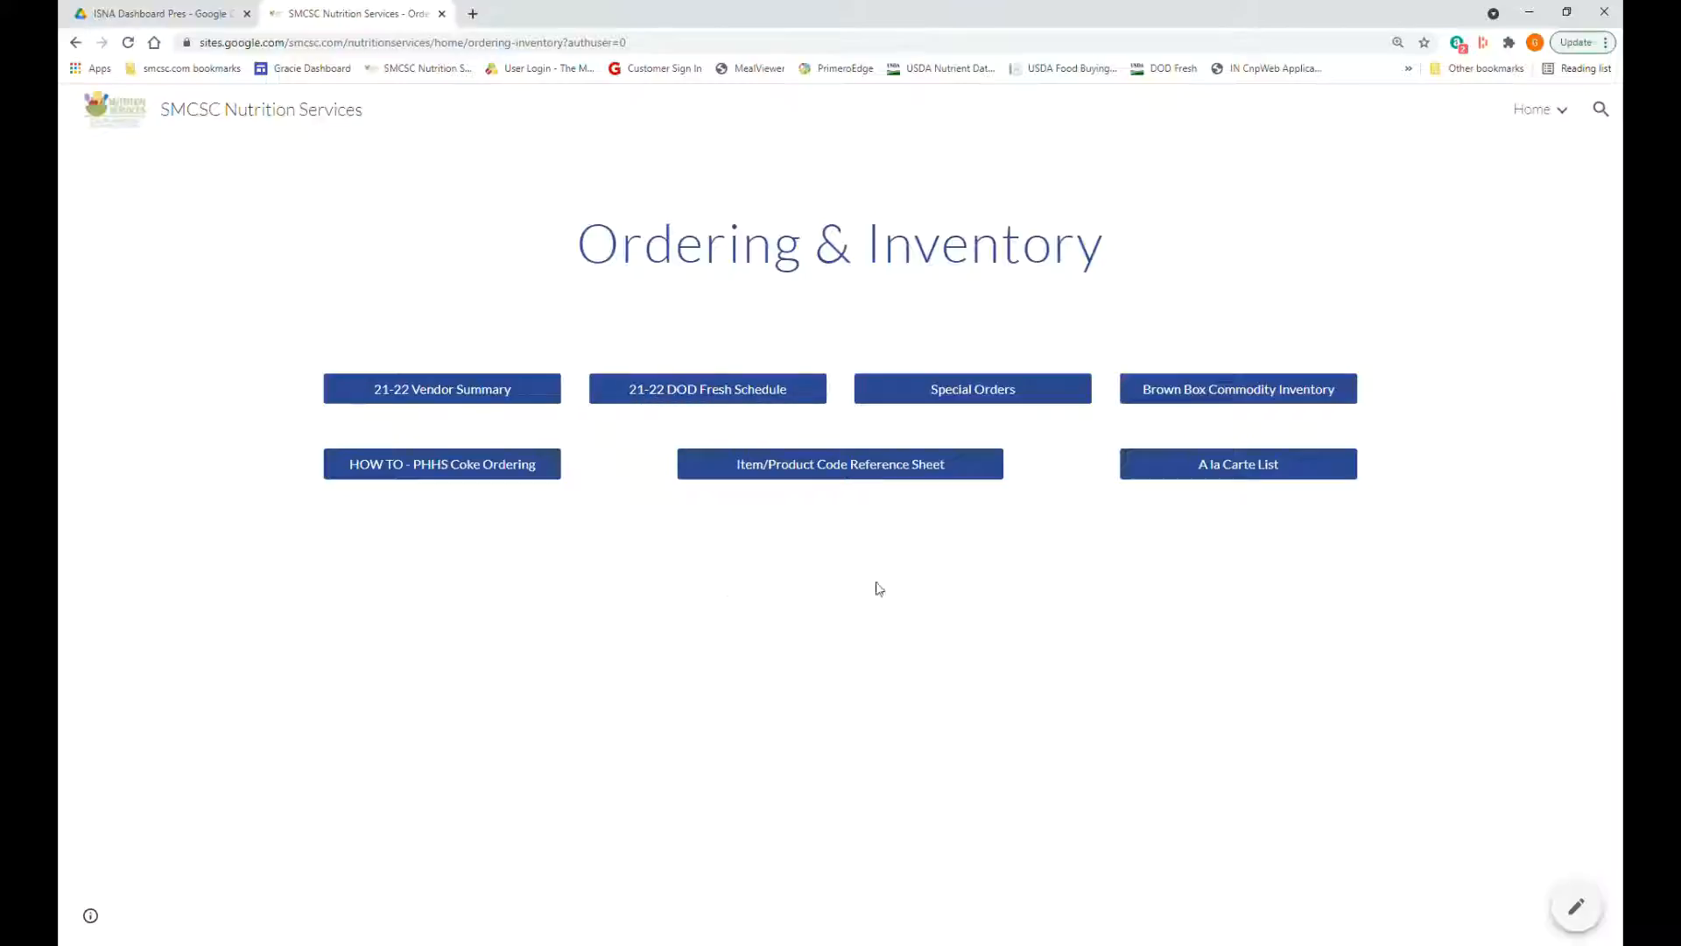
click(220, 120)
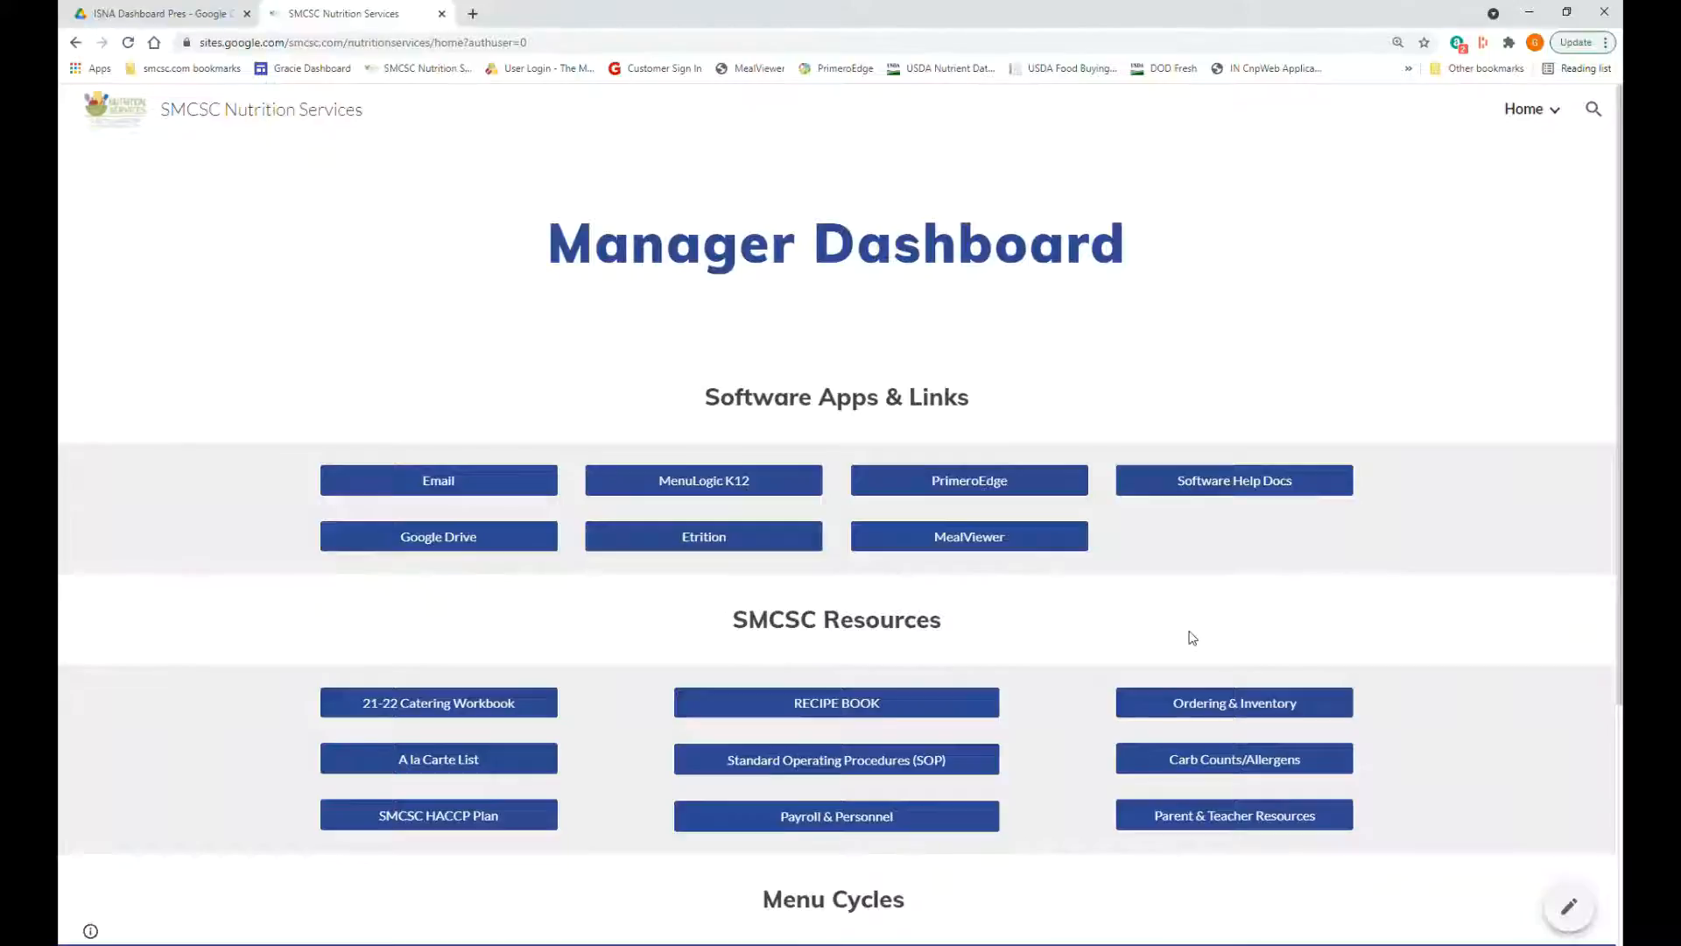
- Look through the dashboard's resource links and the Menu Cycles section for Elementary, PHMS and PHHS
scroll(1226, 710, down, 2)
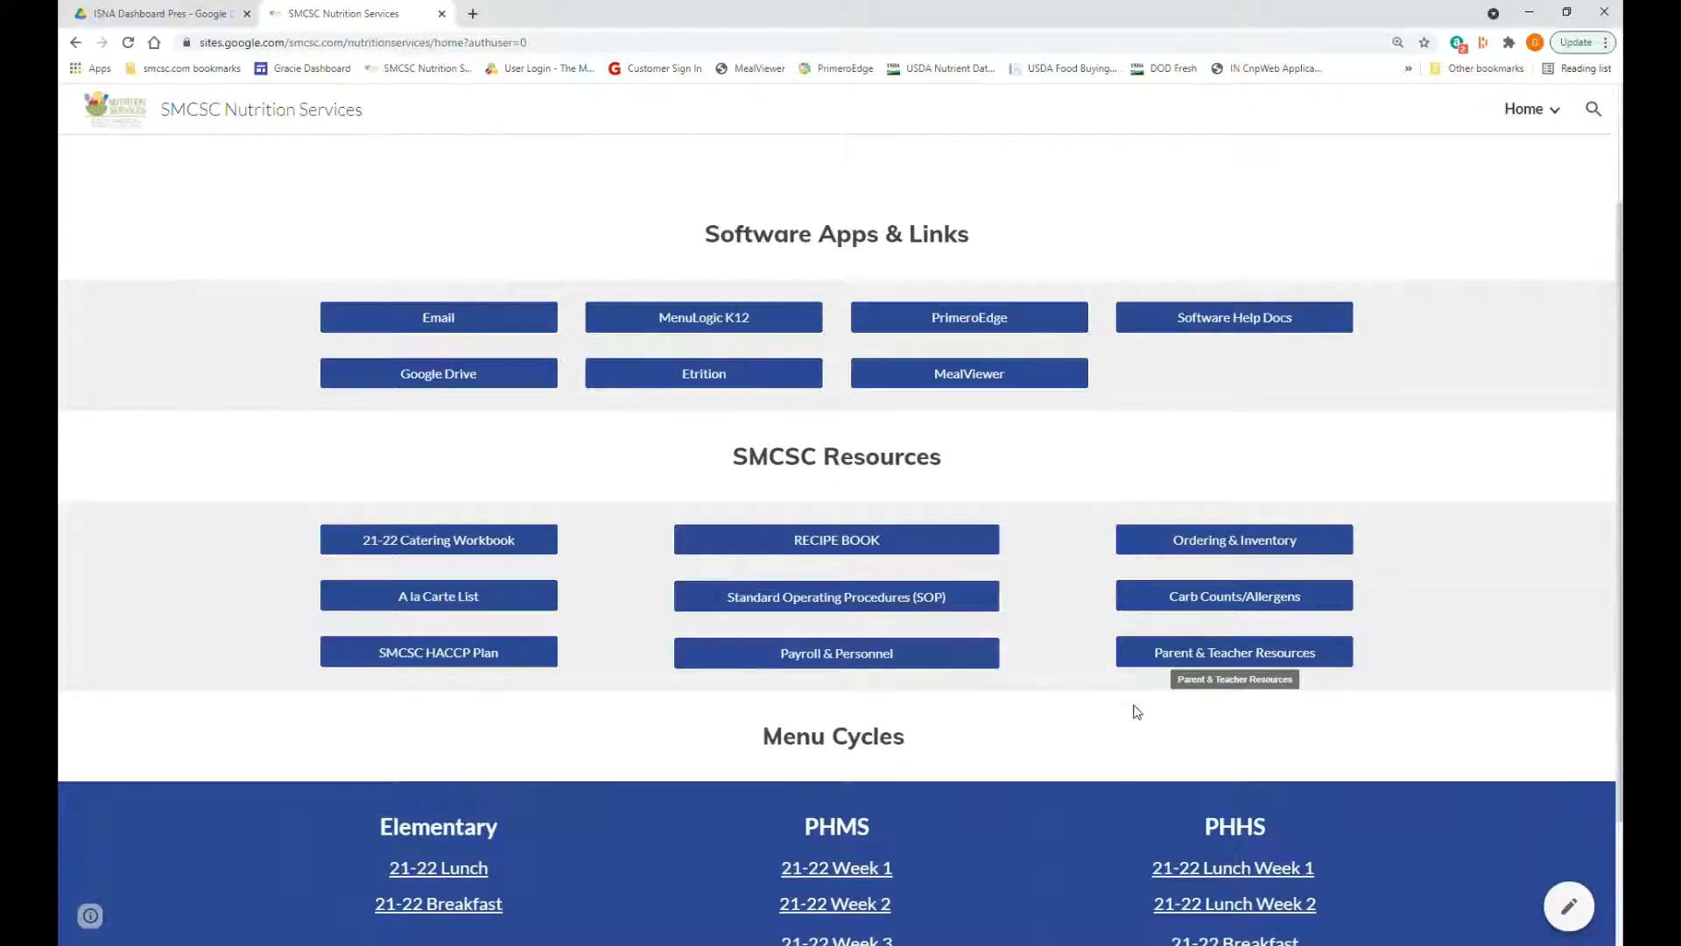
scroll(1054, 718, down, 2)
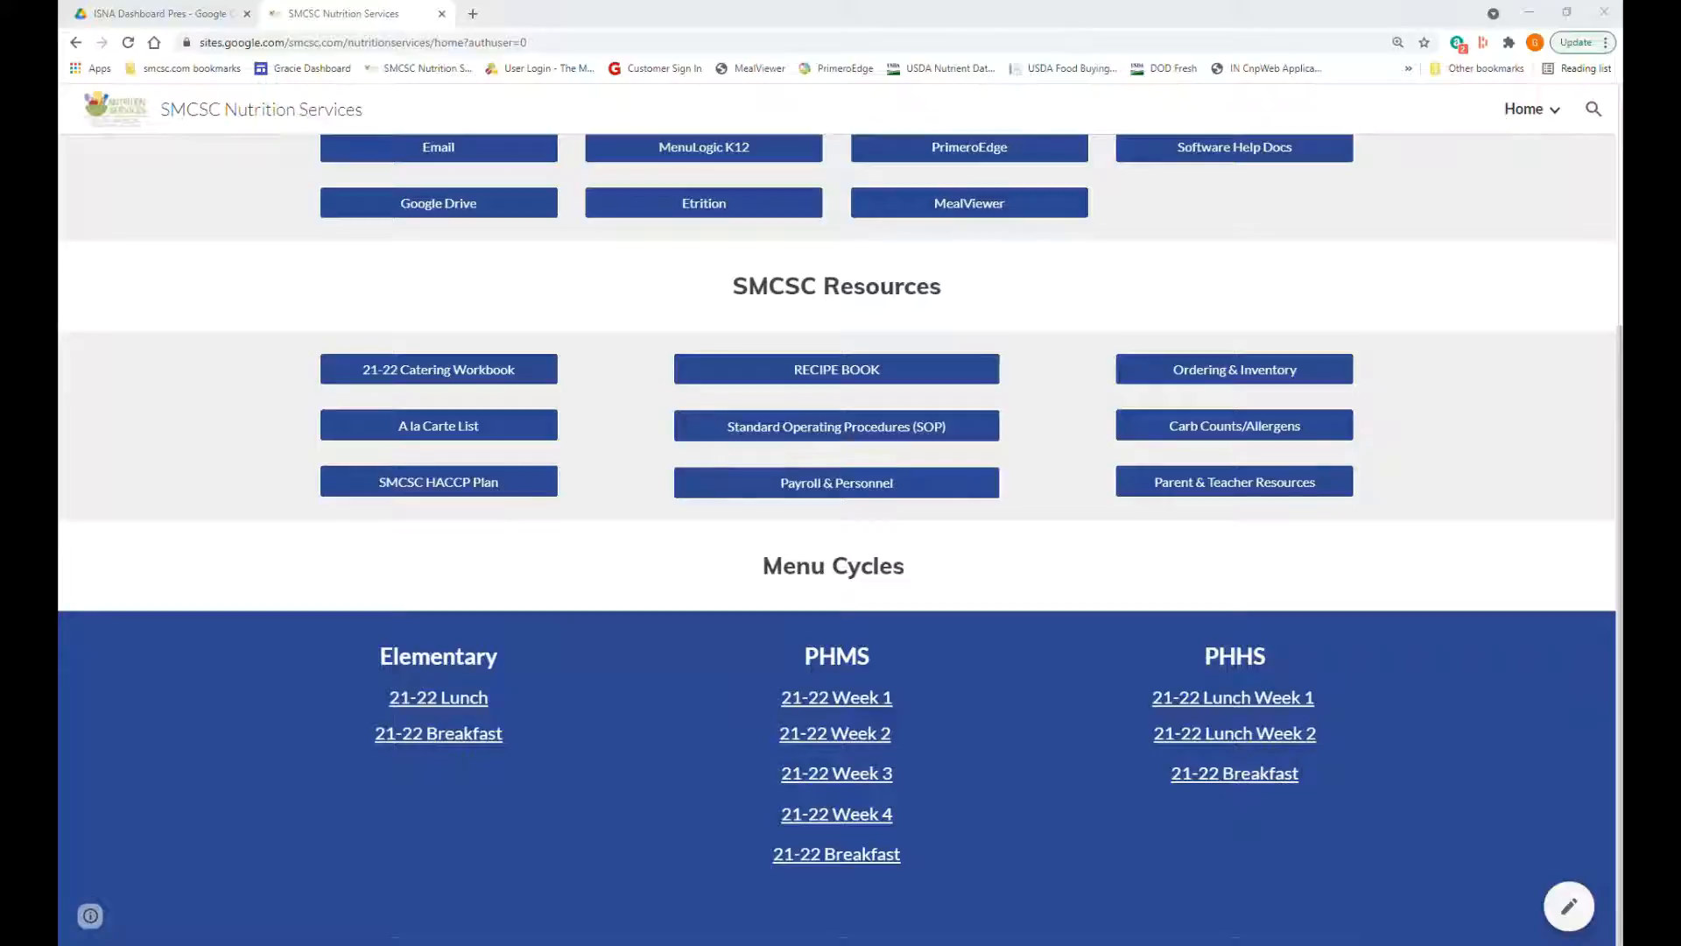
scroll(1549, 557, up, 3)
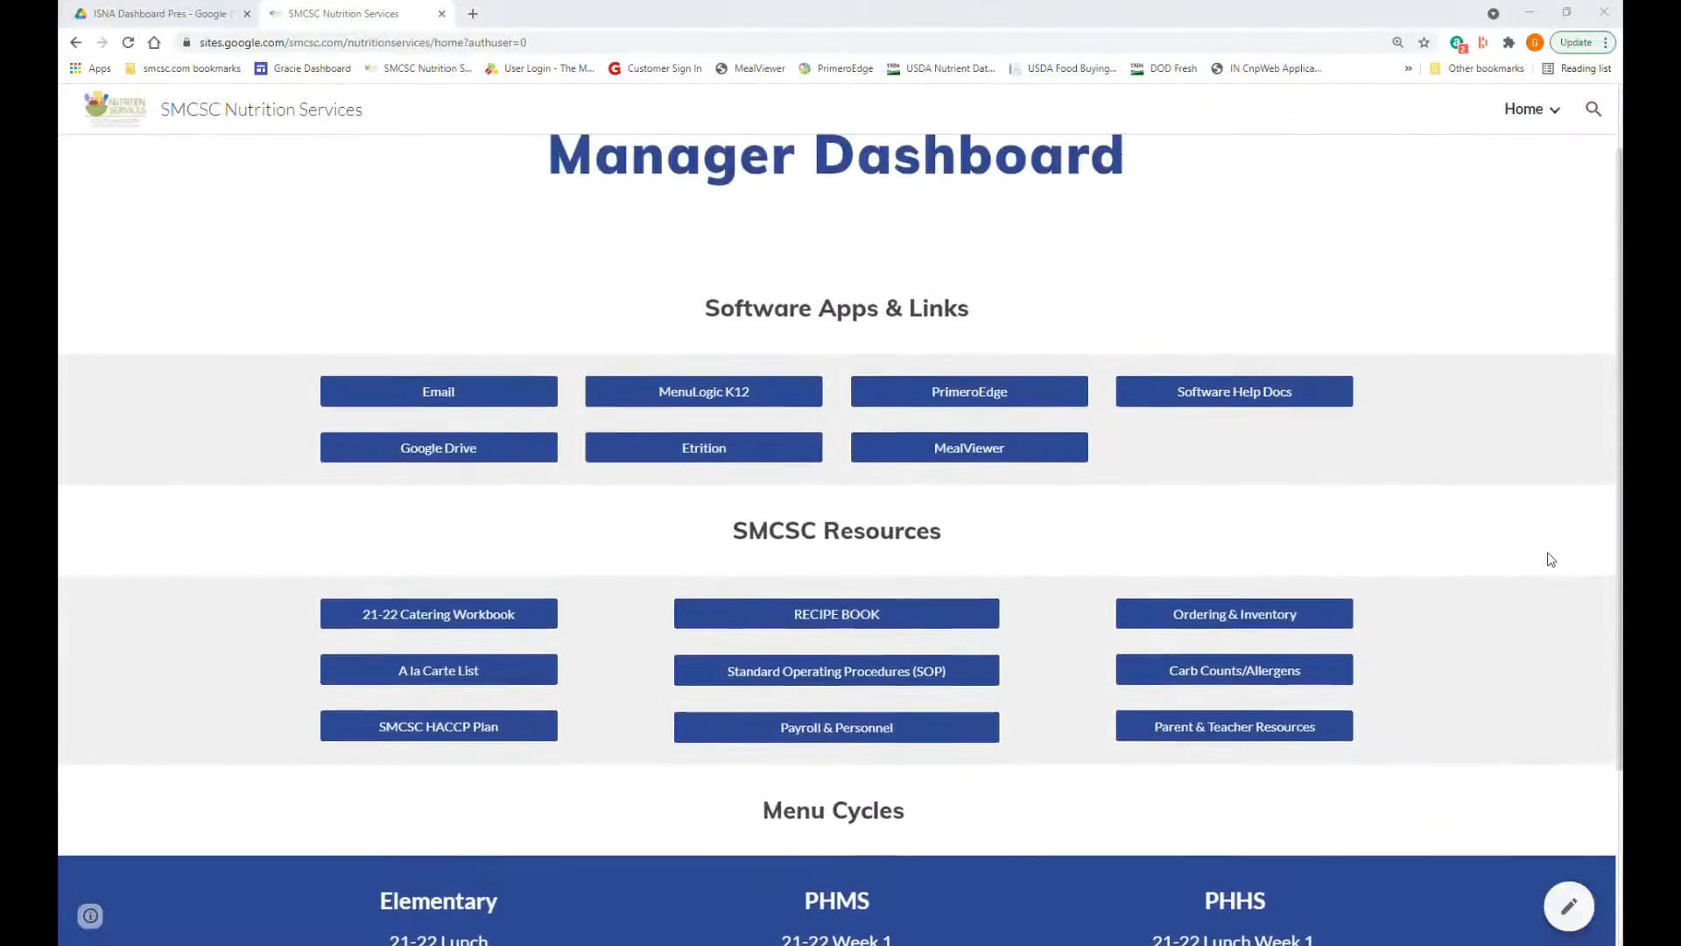
scroll(1431, 558, up, 1)
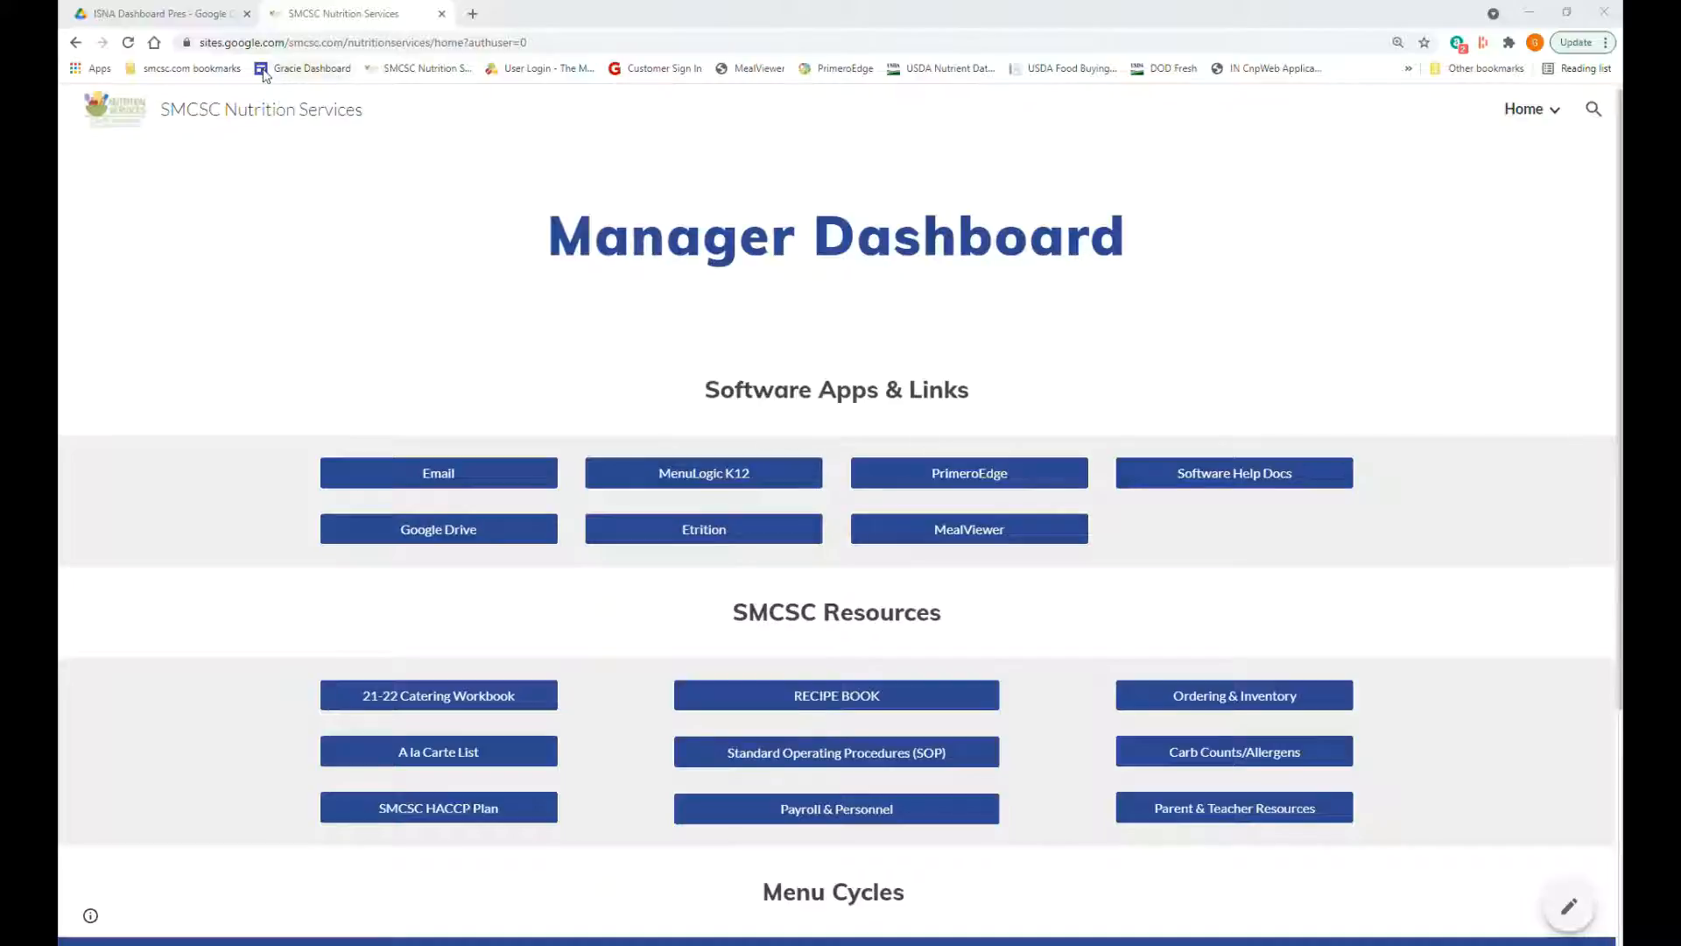
- Switch to Google Drive, launch Google Sites from there and open the ISNA Dashboard Guide site for editing
click(213, 26)
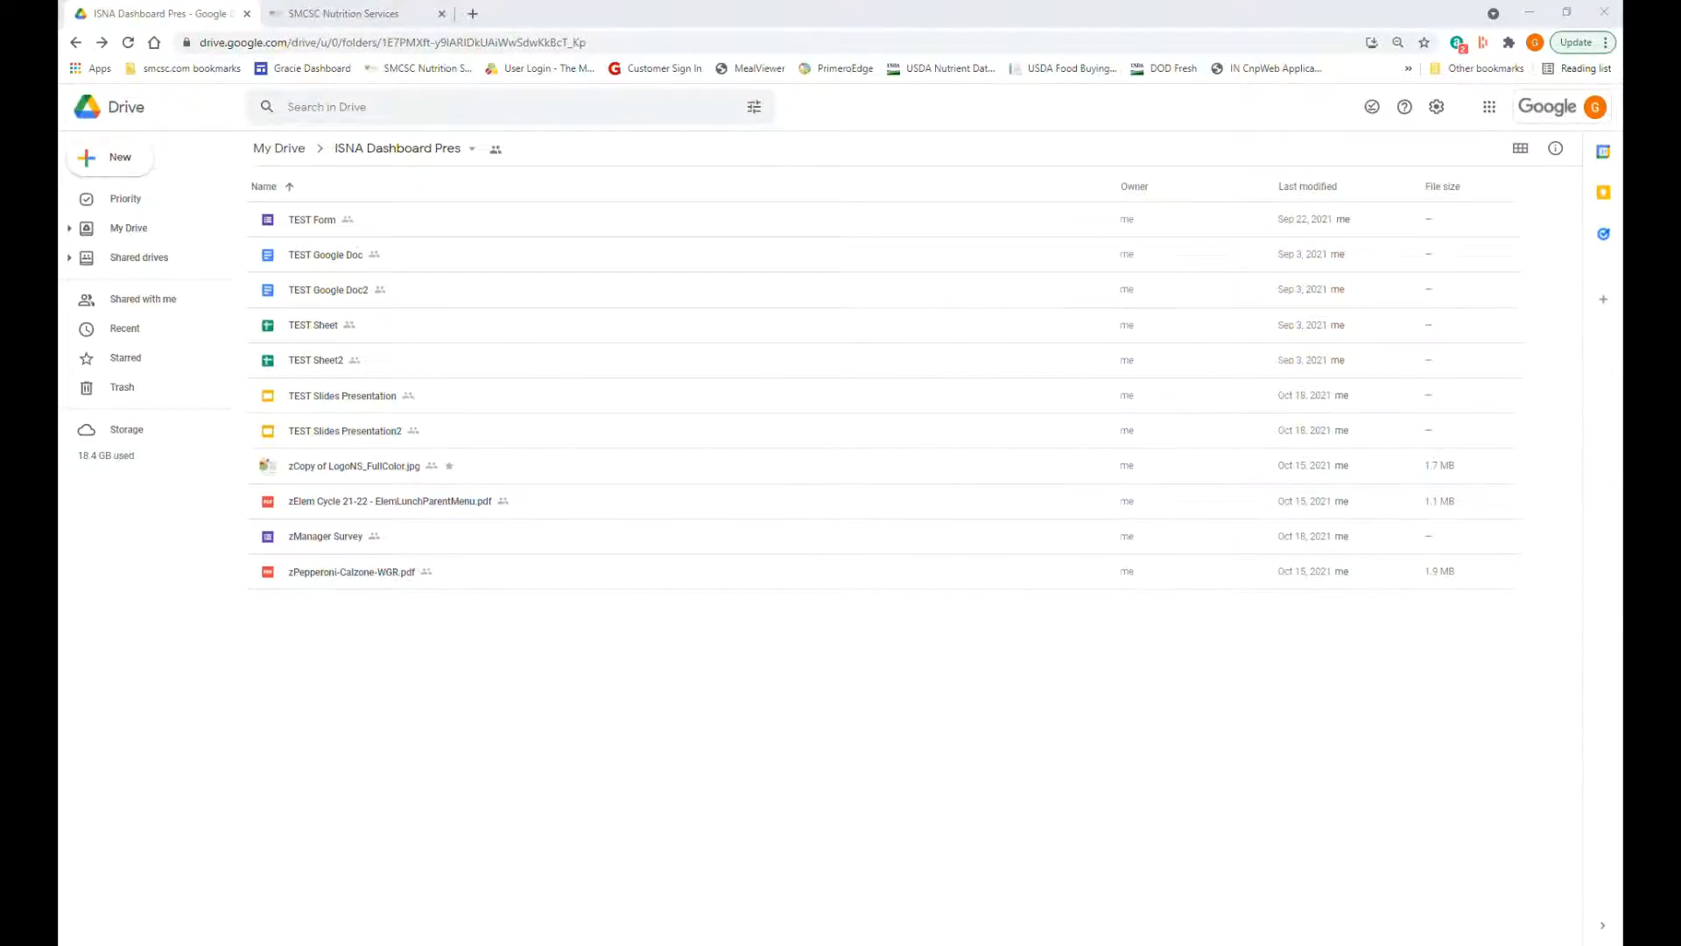
click(1491, 107)
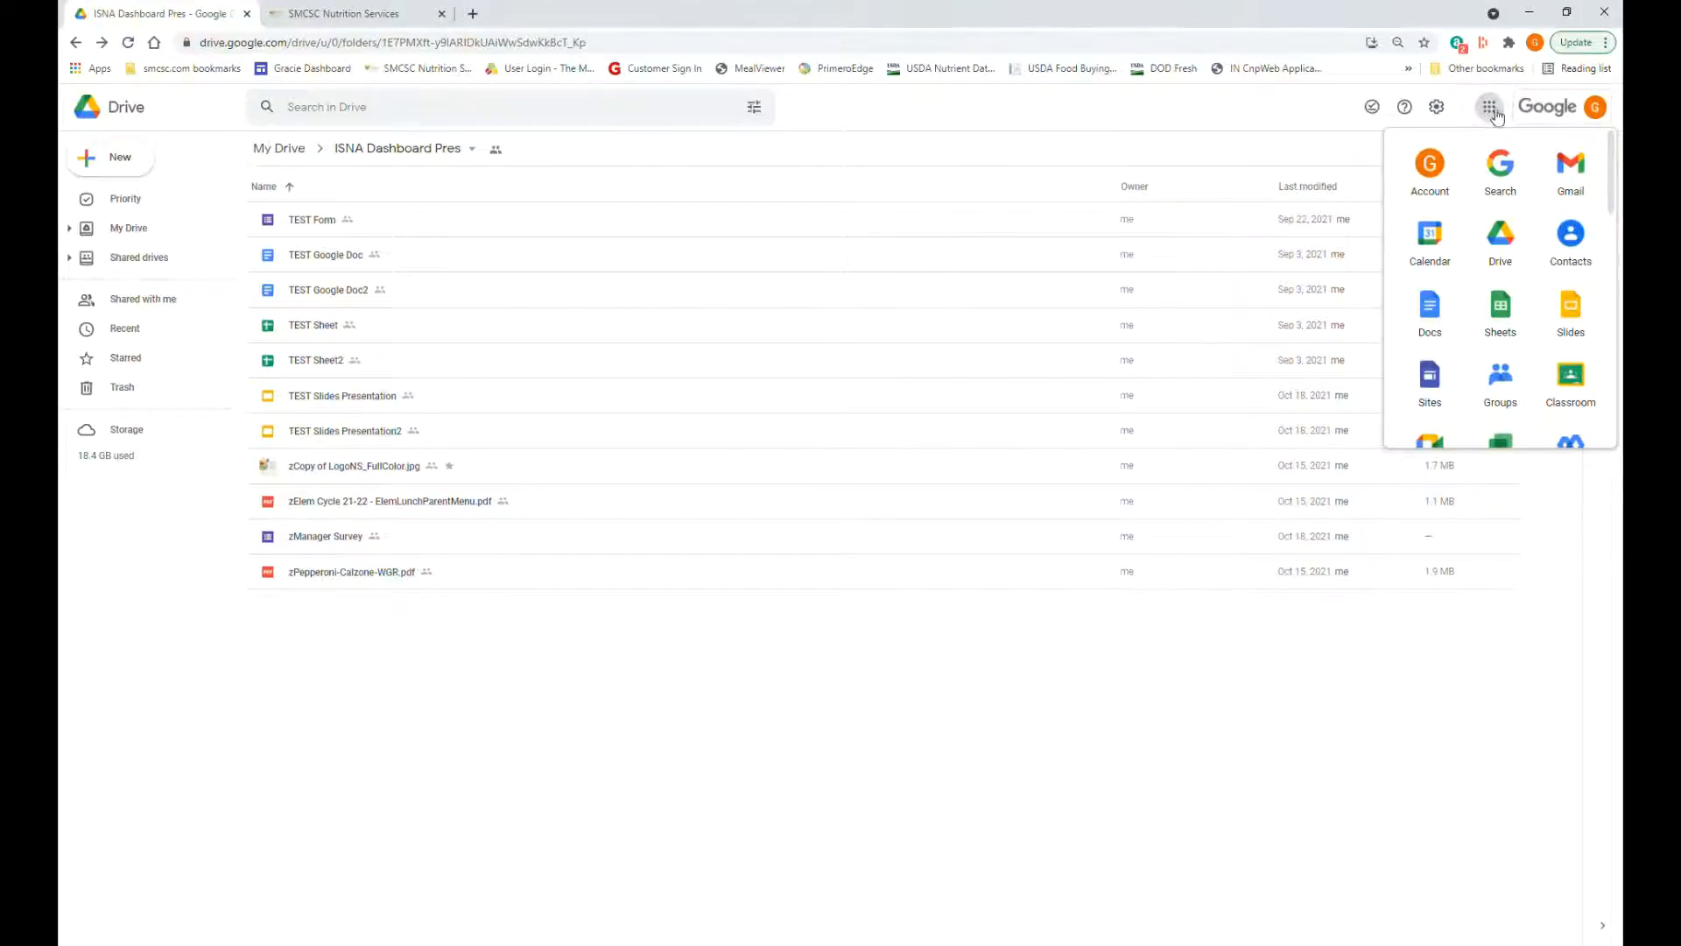
click(1432, 376)
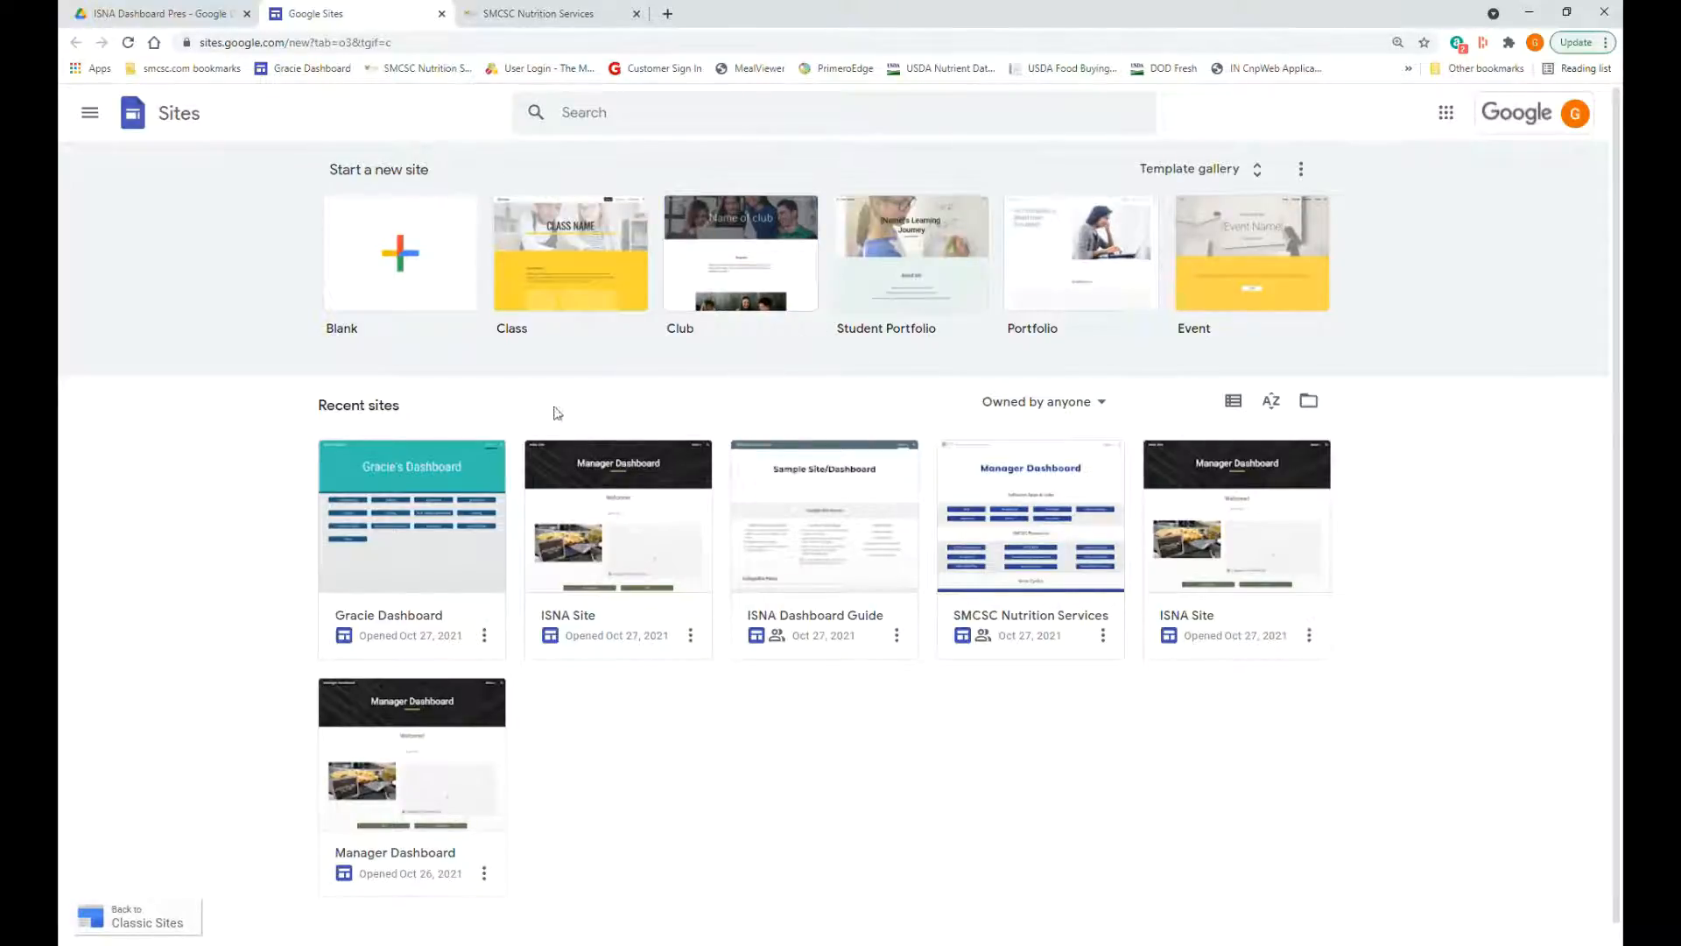
click(855, 543)
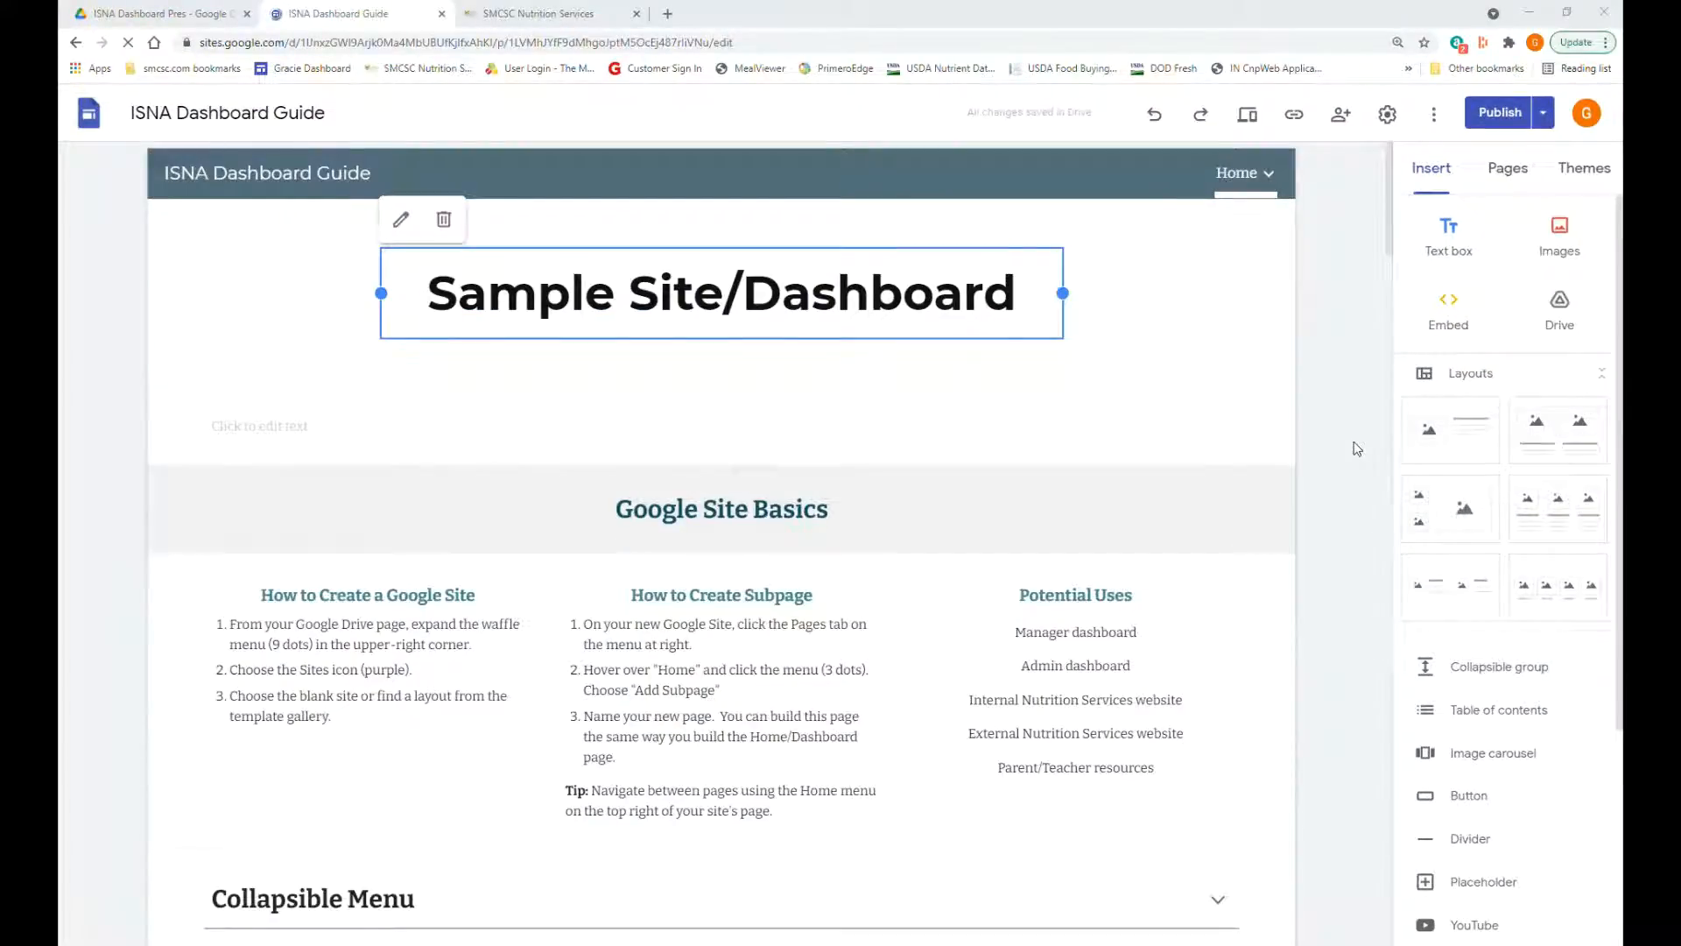
click(1331, 306)
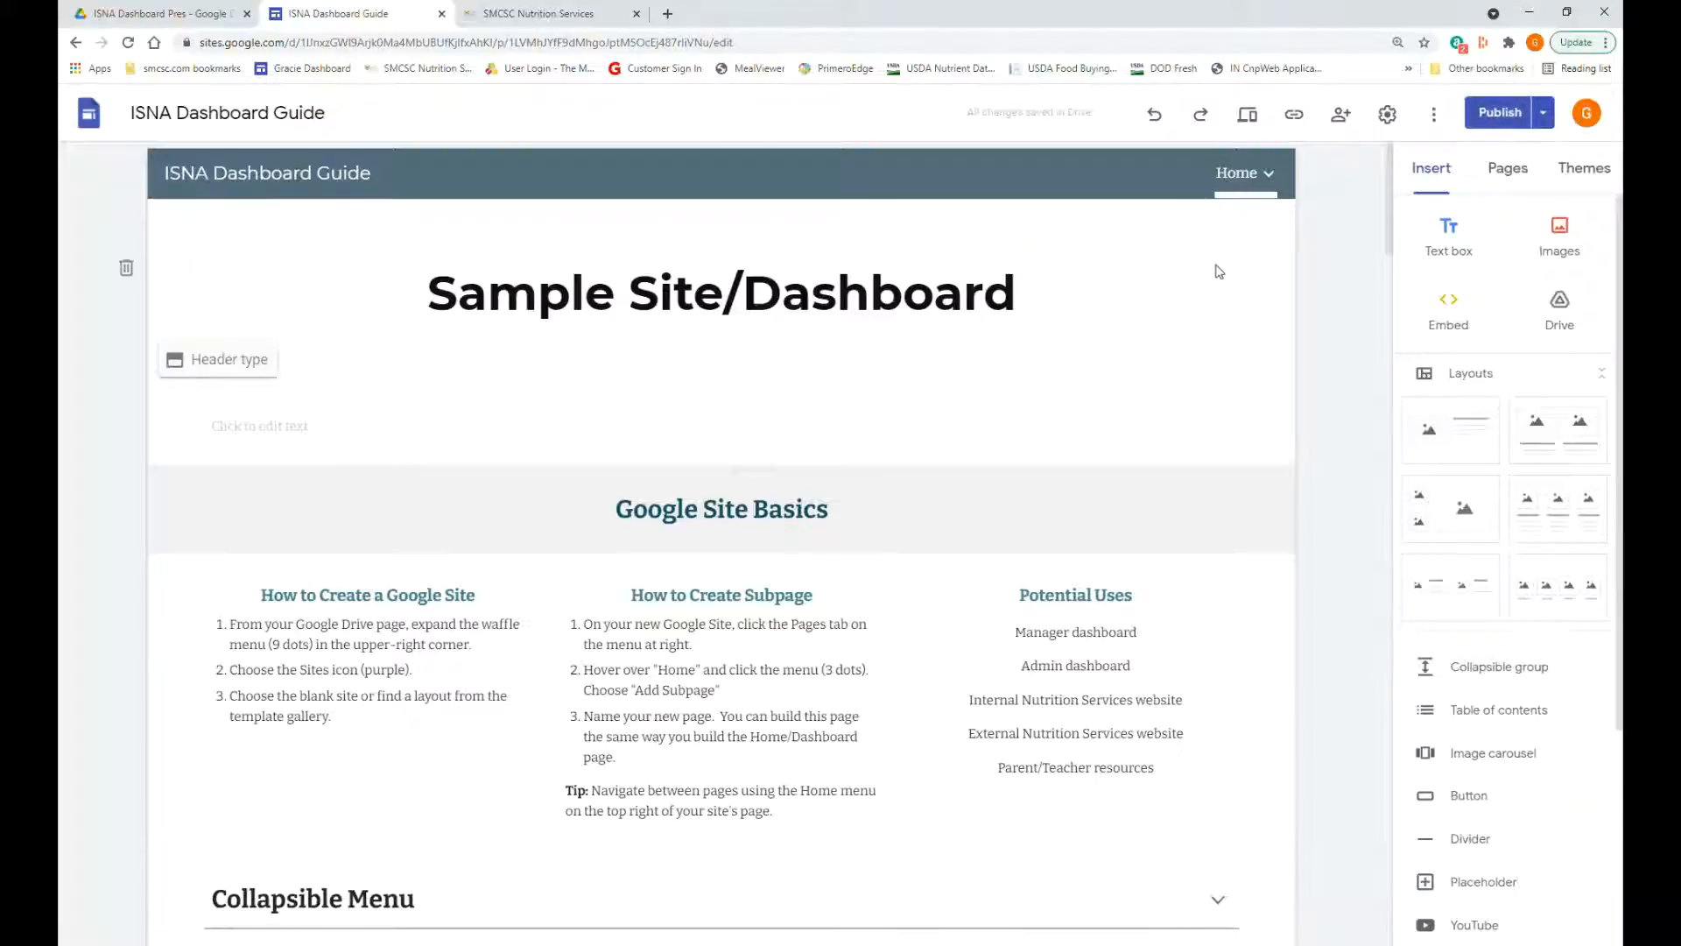
click(1115, 434)
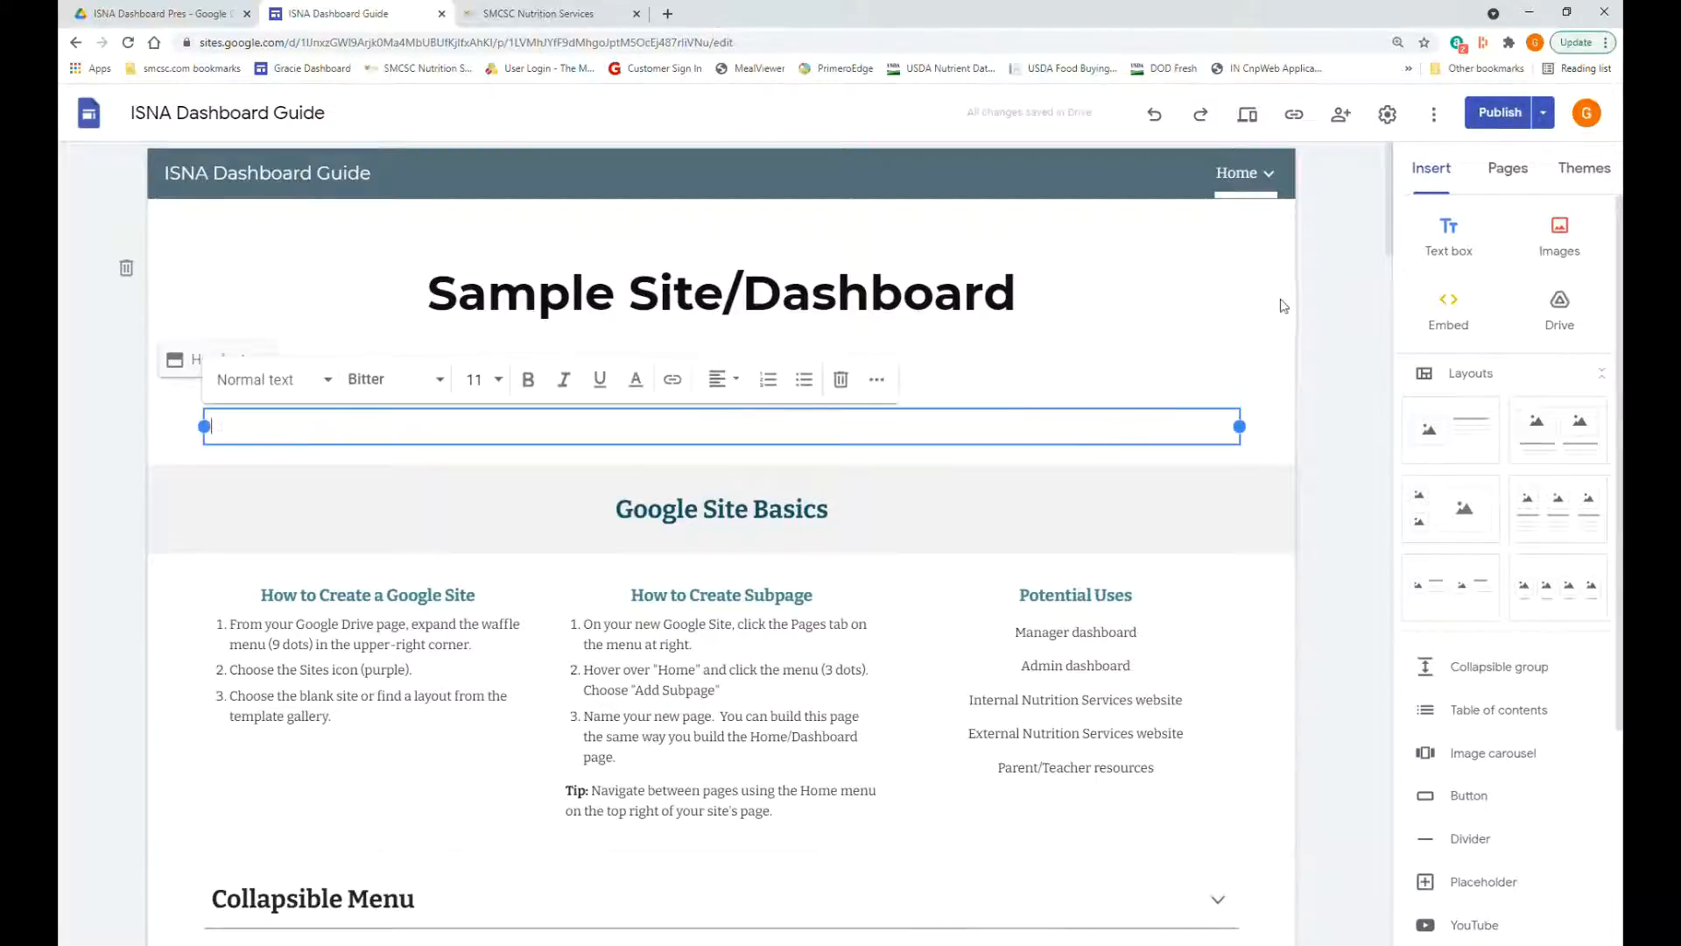
click(1392, 219)
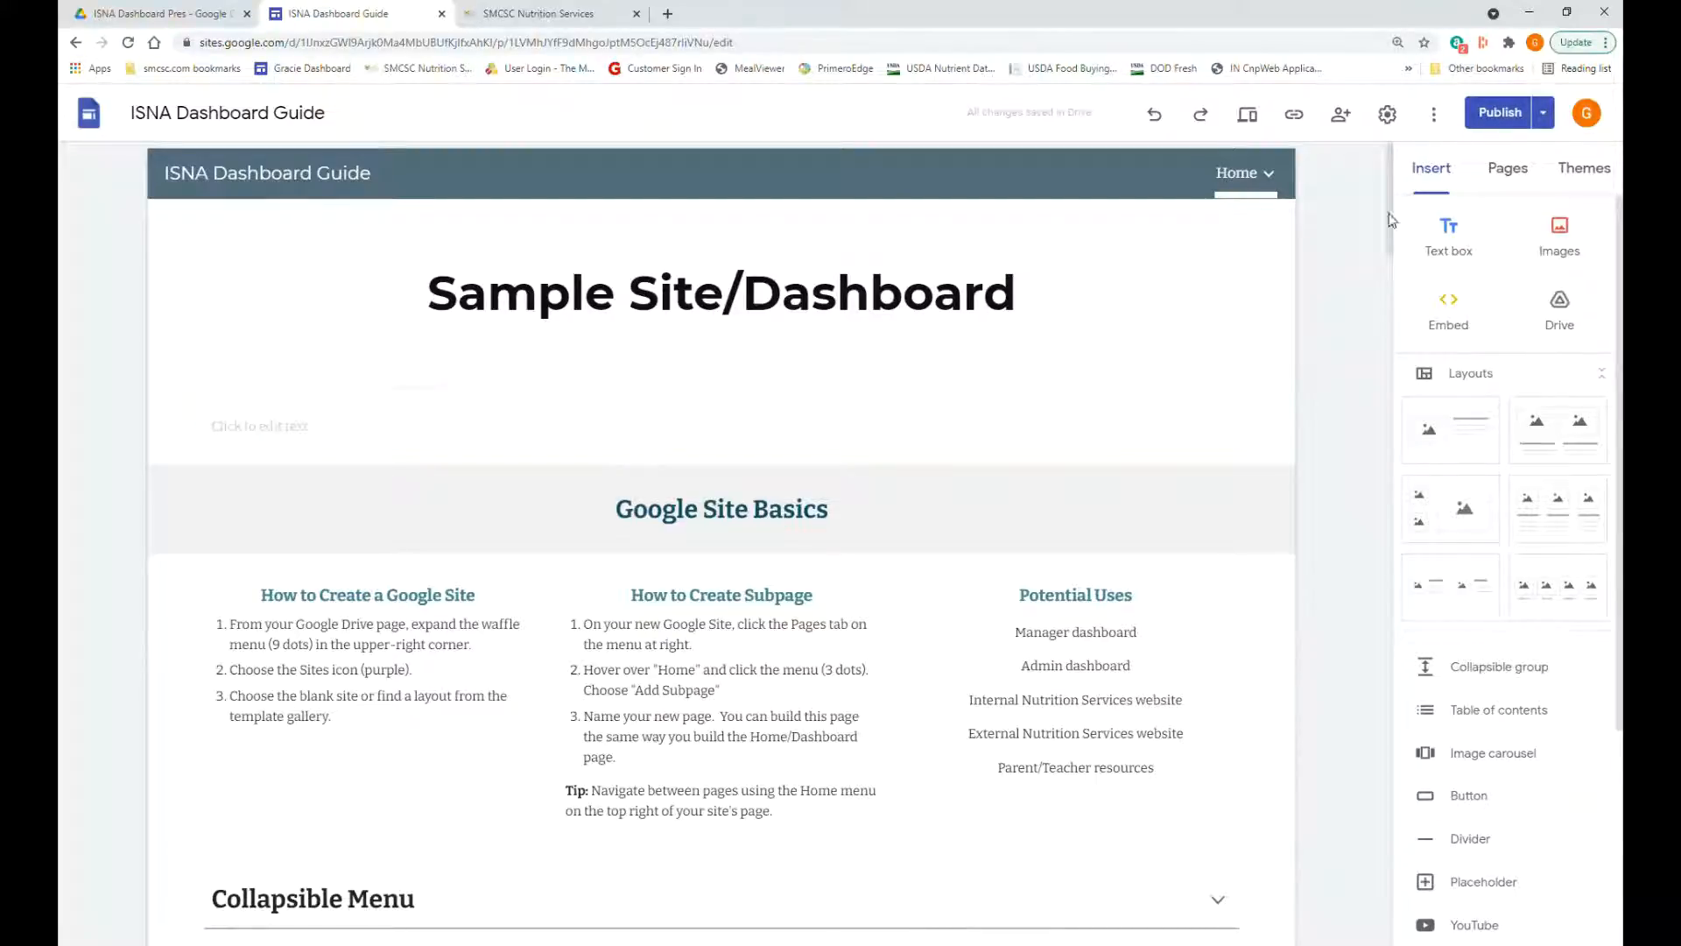
- Publish the ISNA Dashboard Guide site's pending changes and view the published site
click(1508, 122)
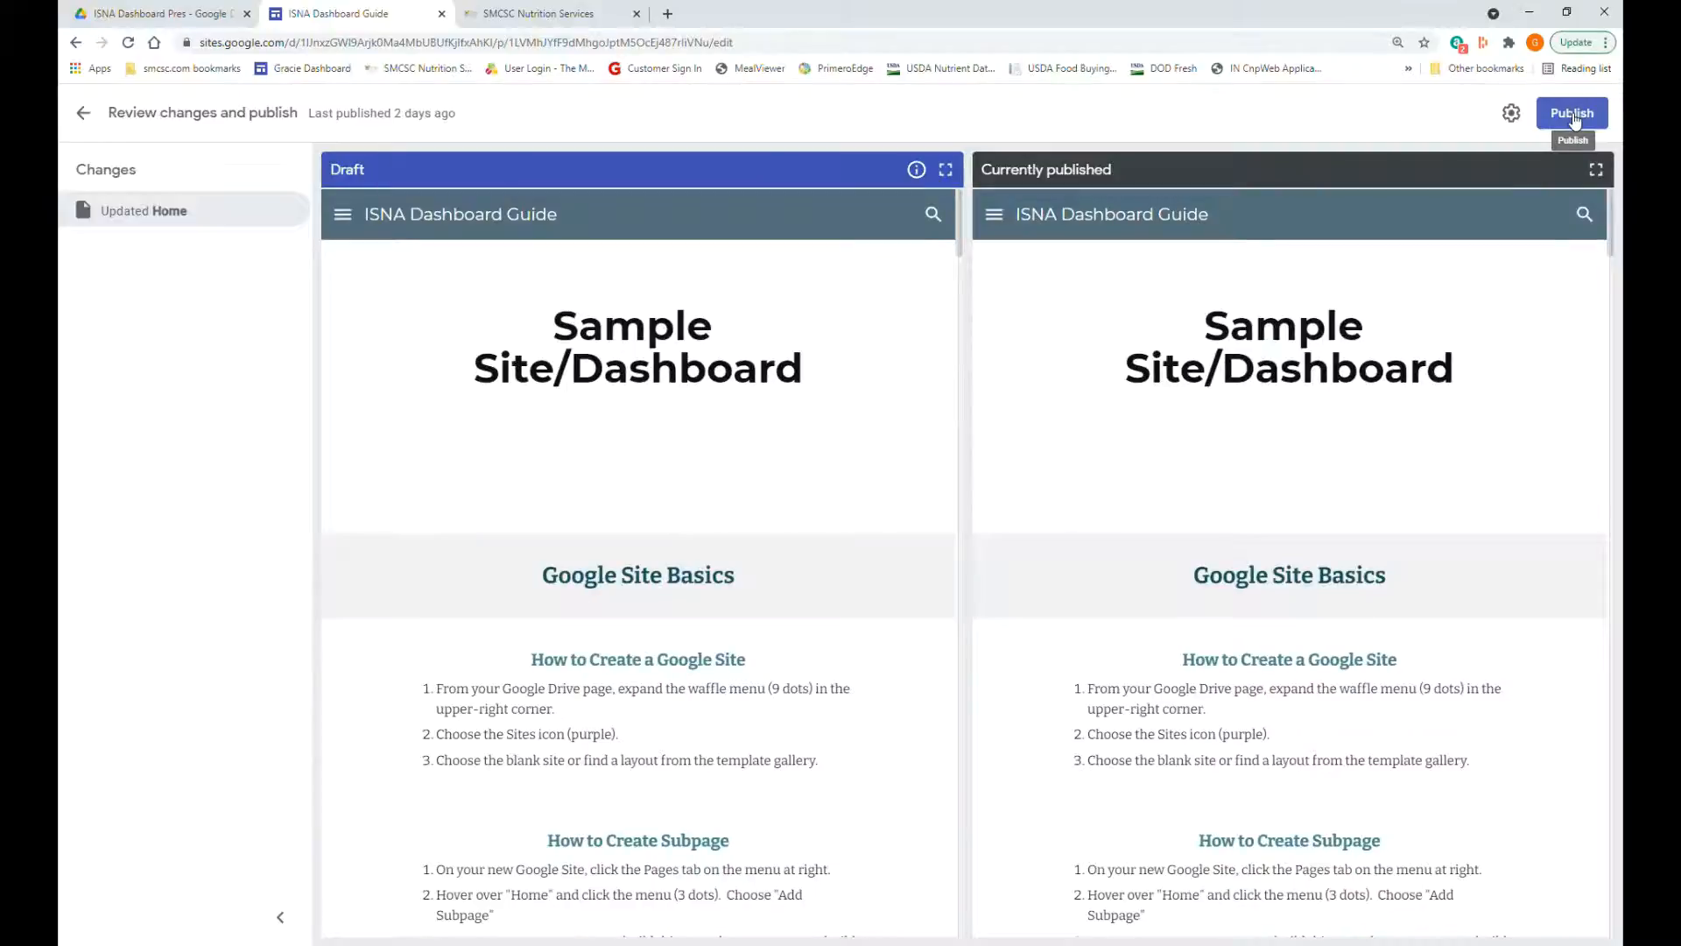
click(1573, 114)
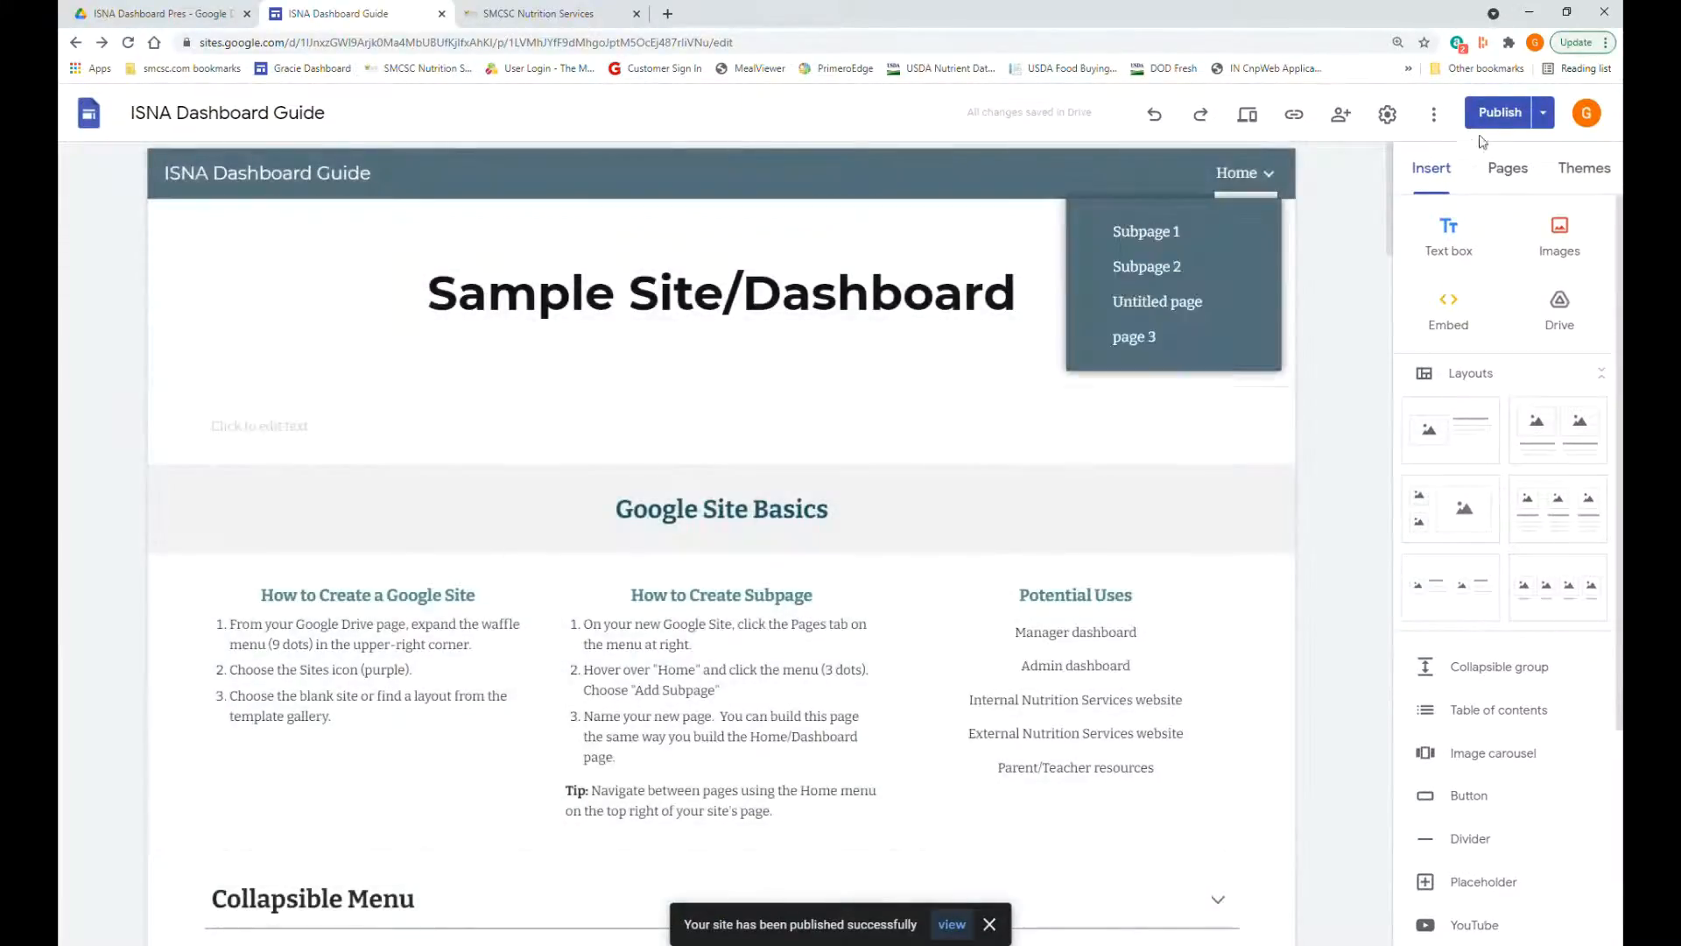
click(957, 931)
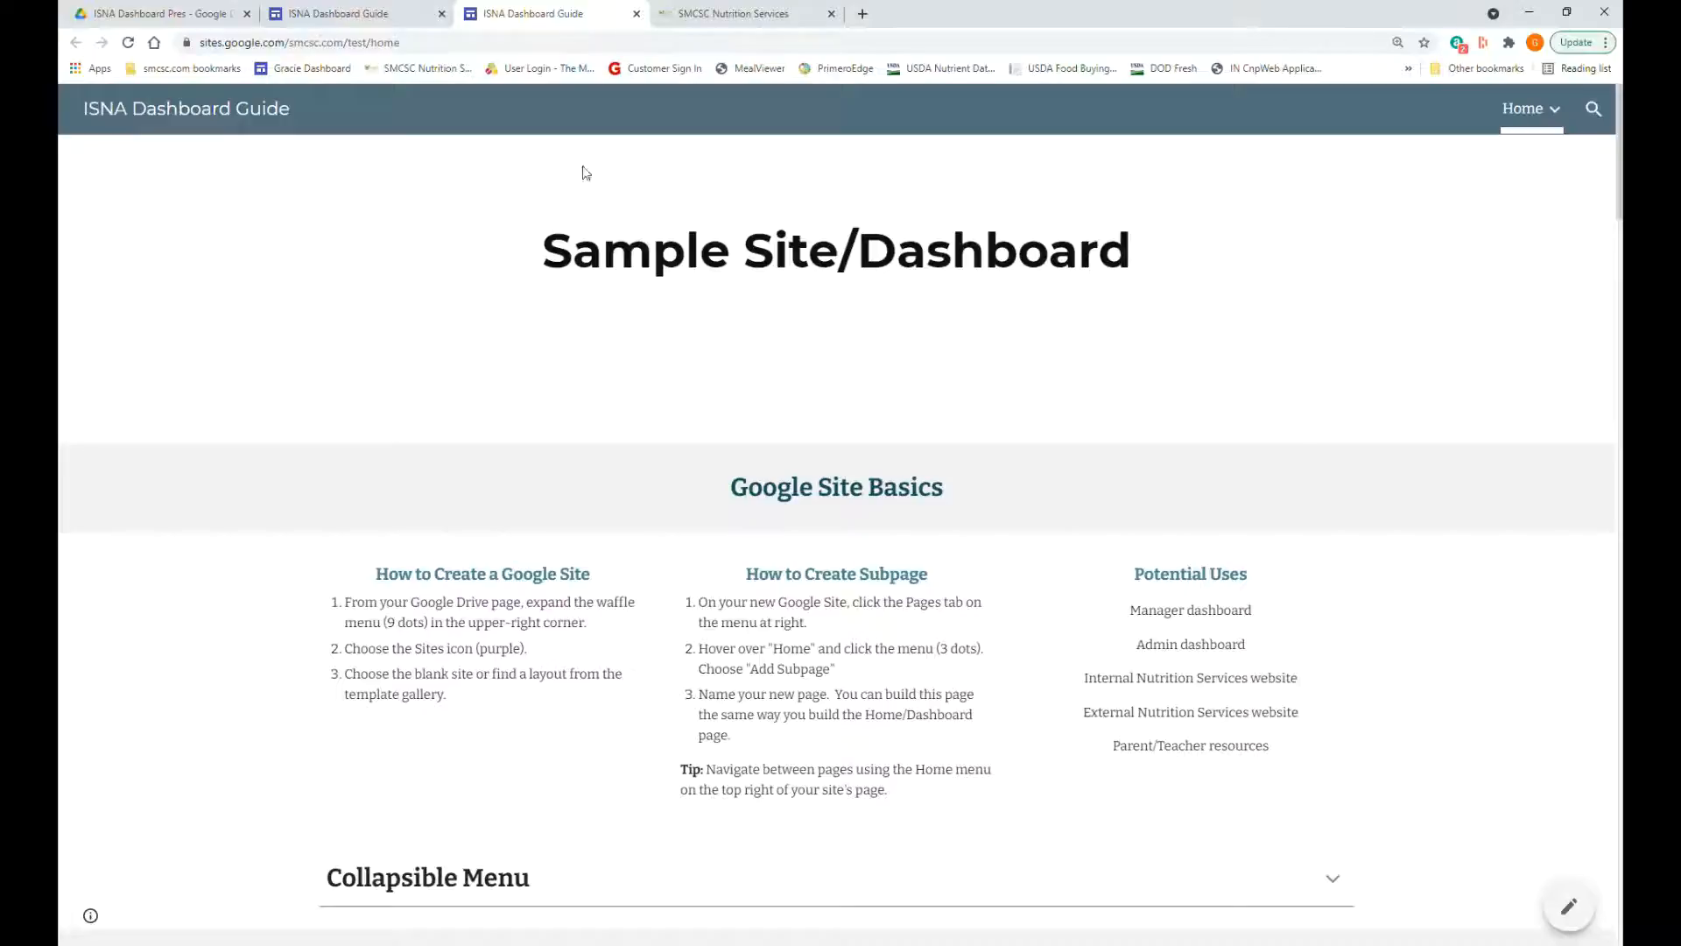
- Return to the site editor and show the subpages under Home in the site's page list
click(354, 14)
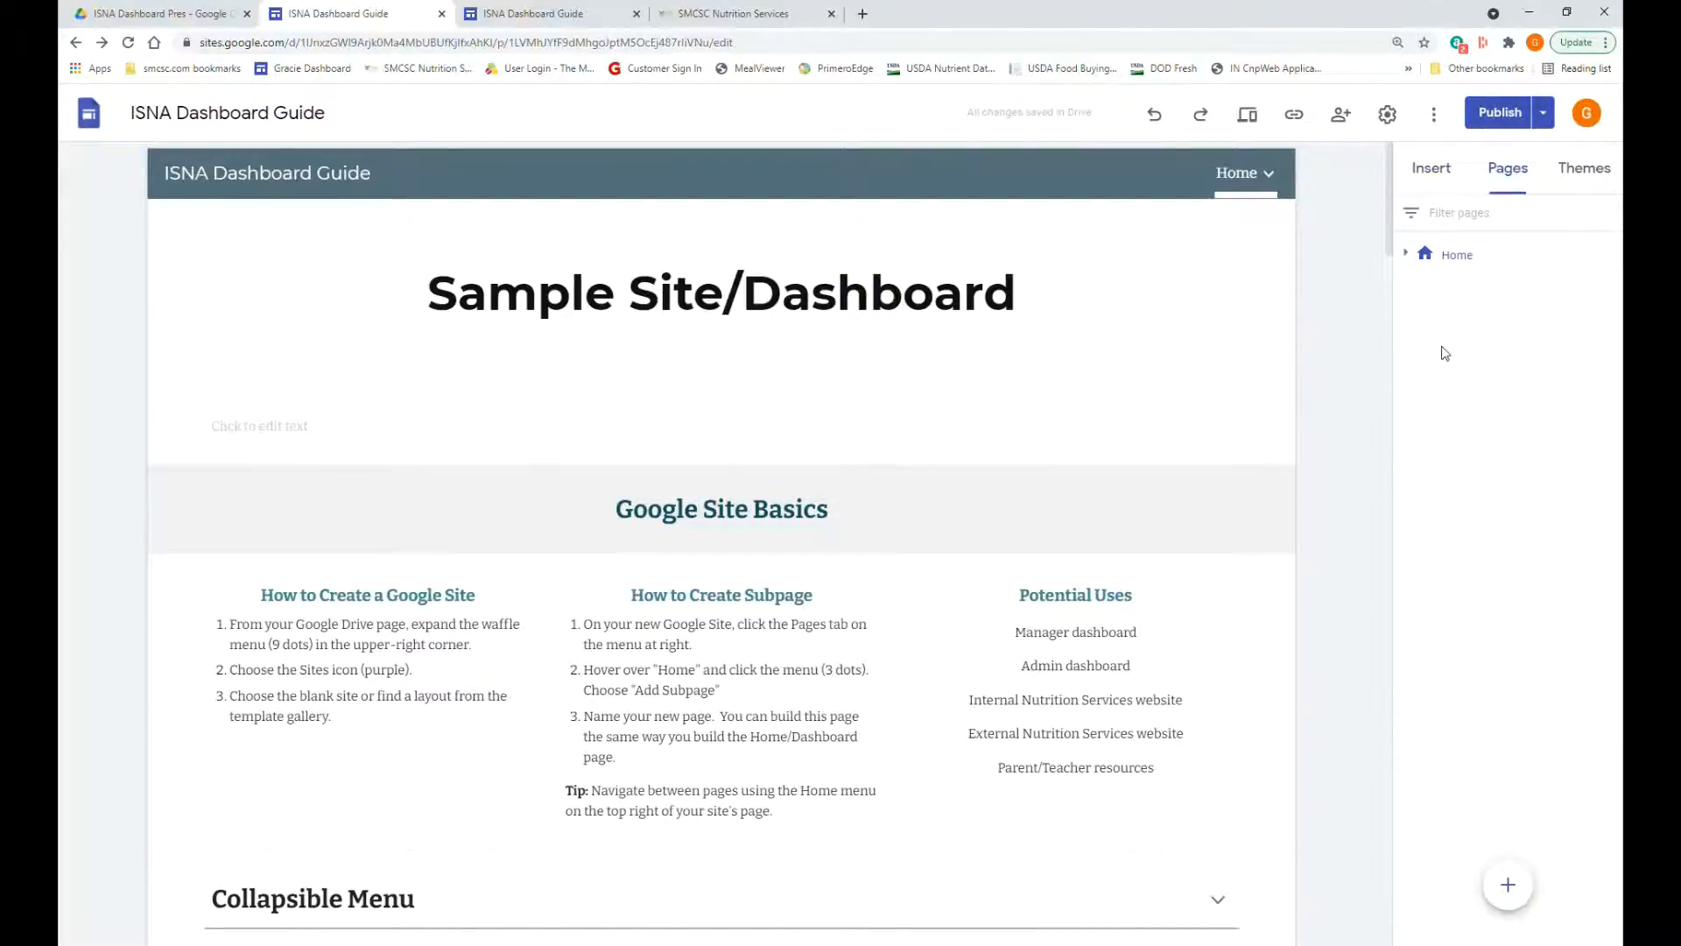
click(1406, 255)
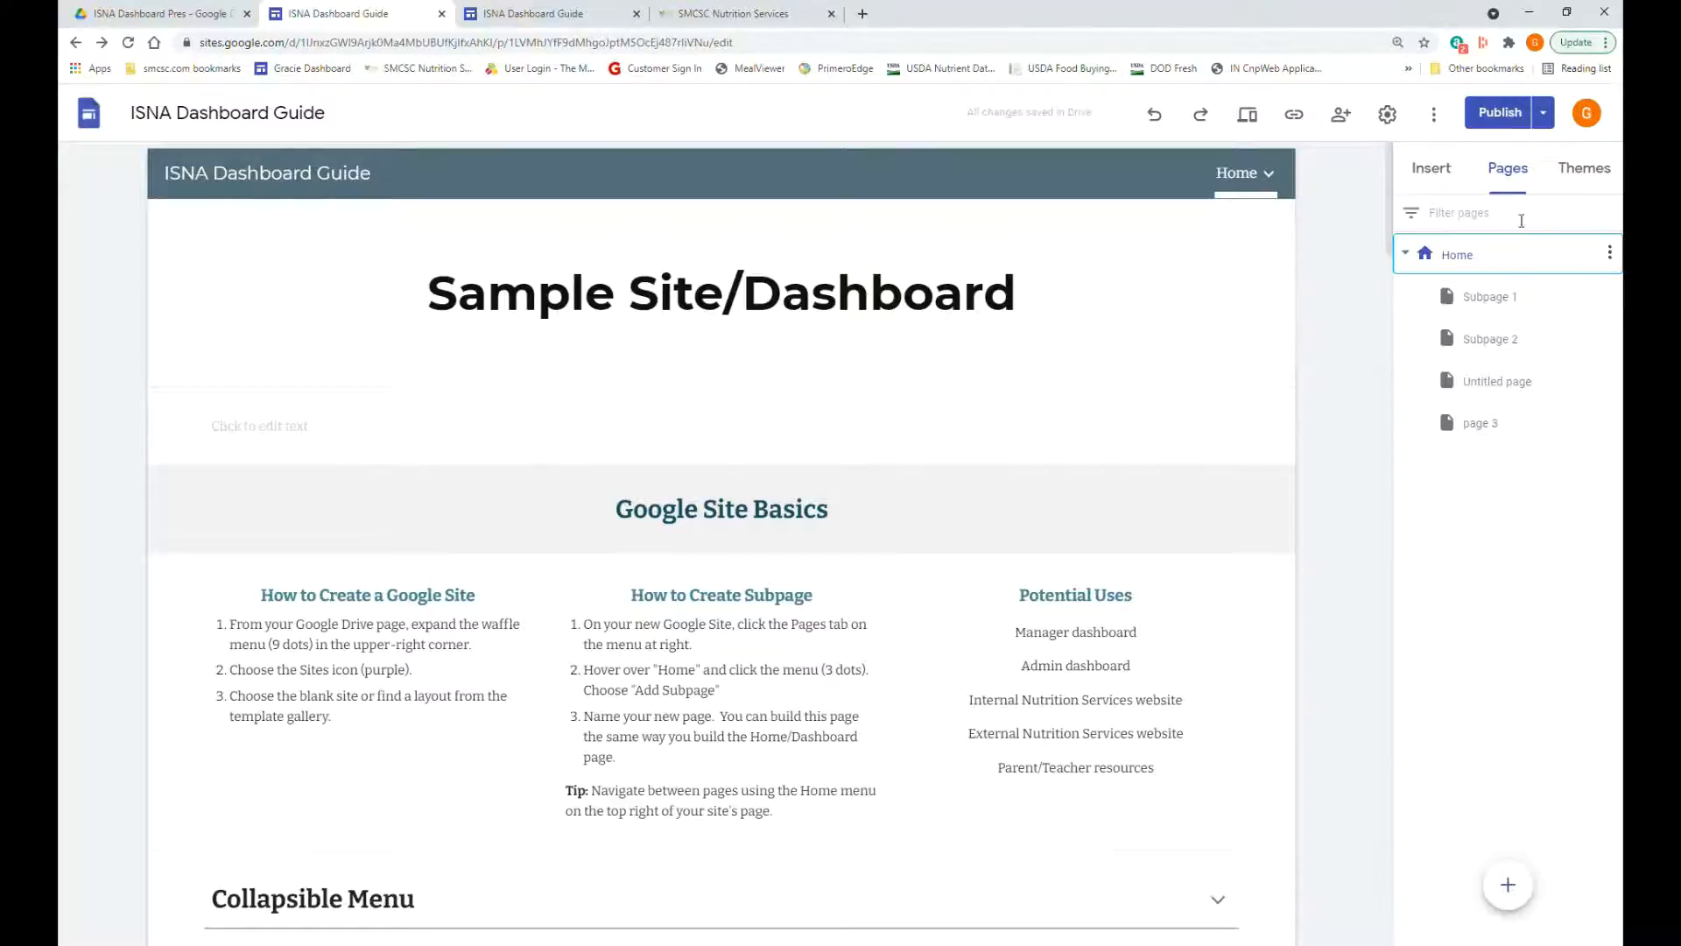
- Look through the themes available for the site, including the Google-made ones and the custom theme option
click(1586, 181)
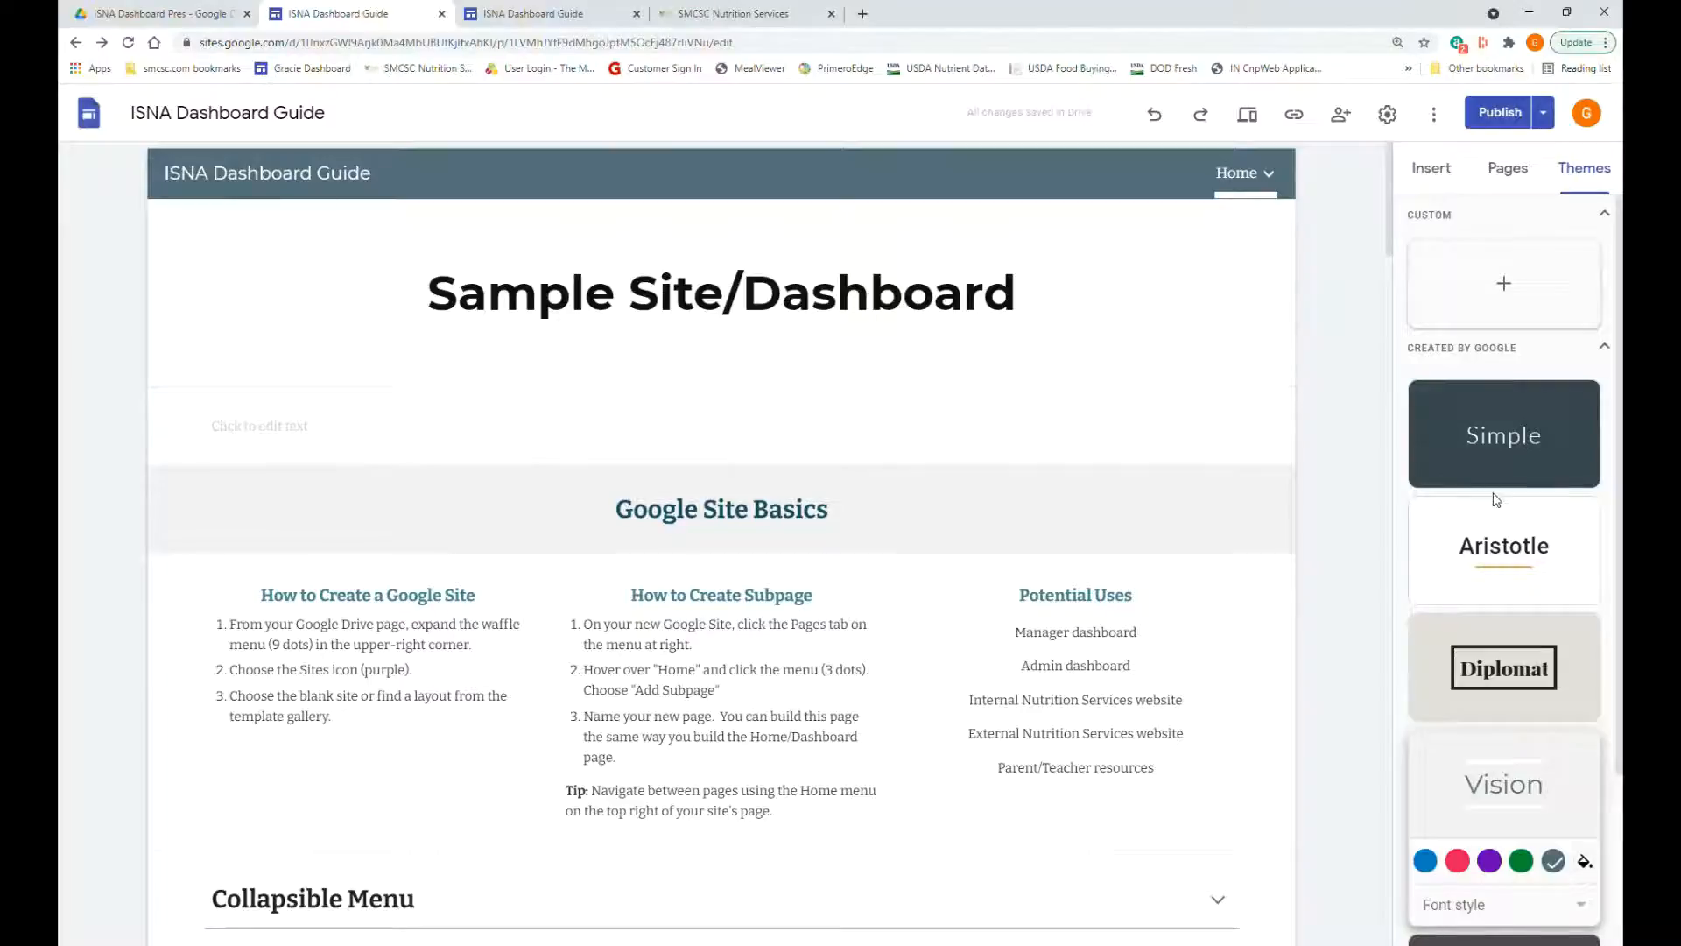
scroll(1489, 452, down, 1)
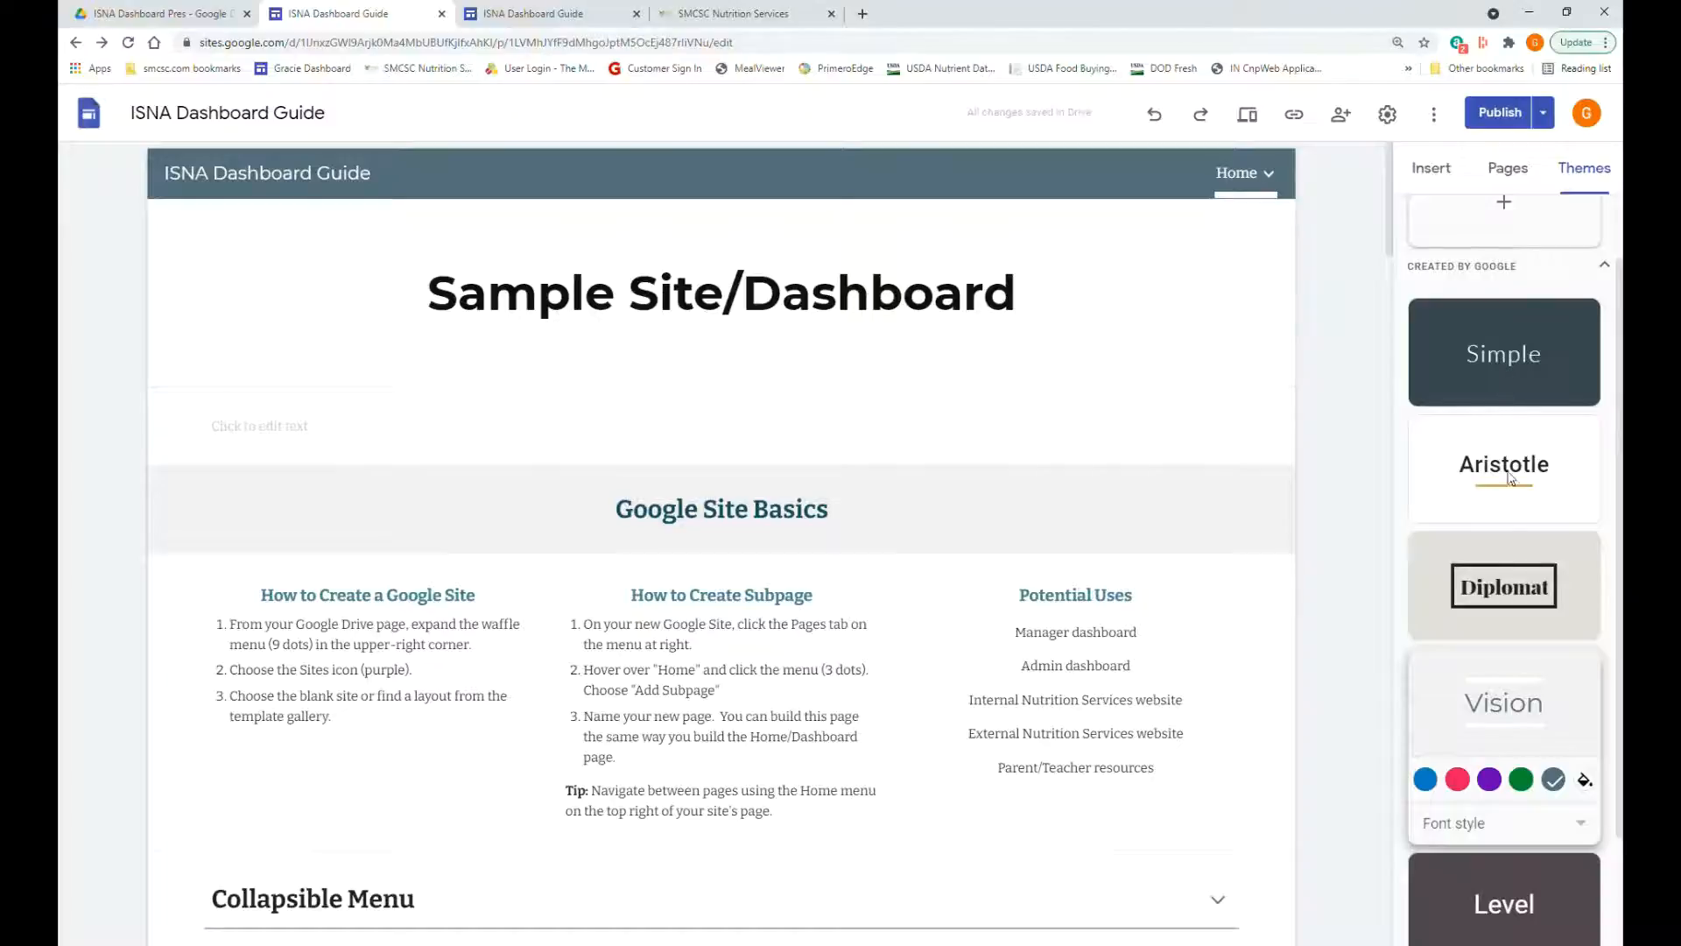
scroll(1516, 656, down, 2)
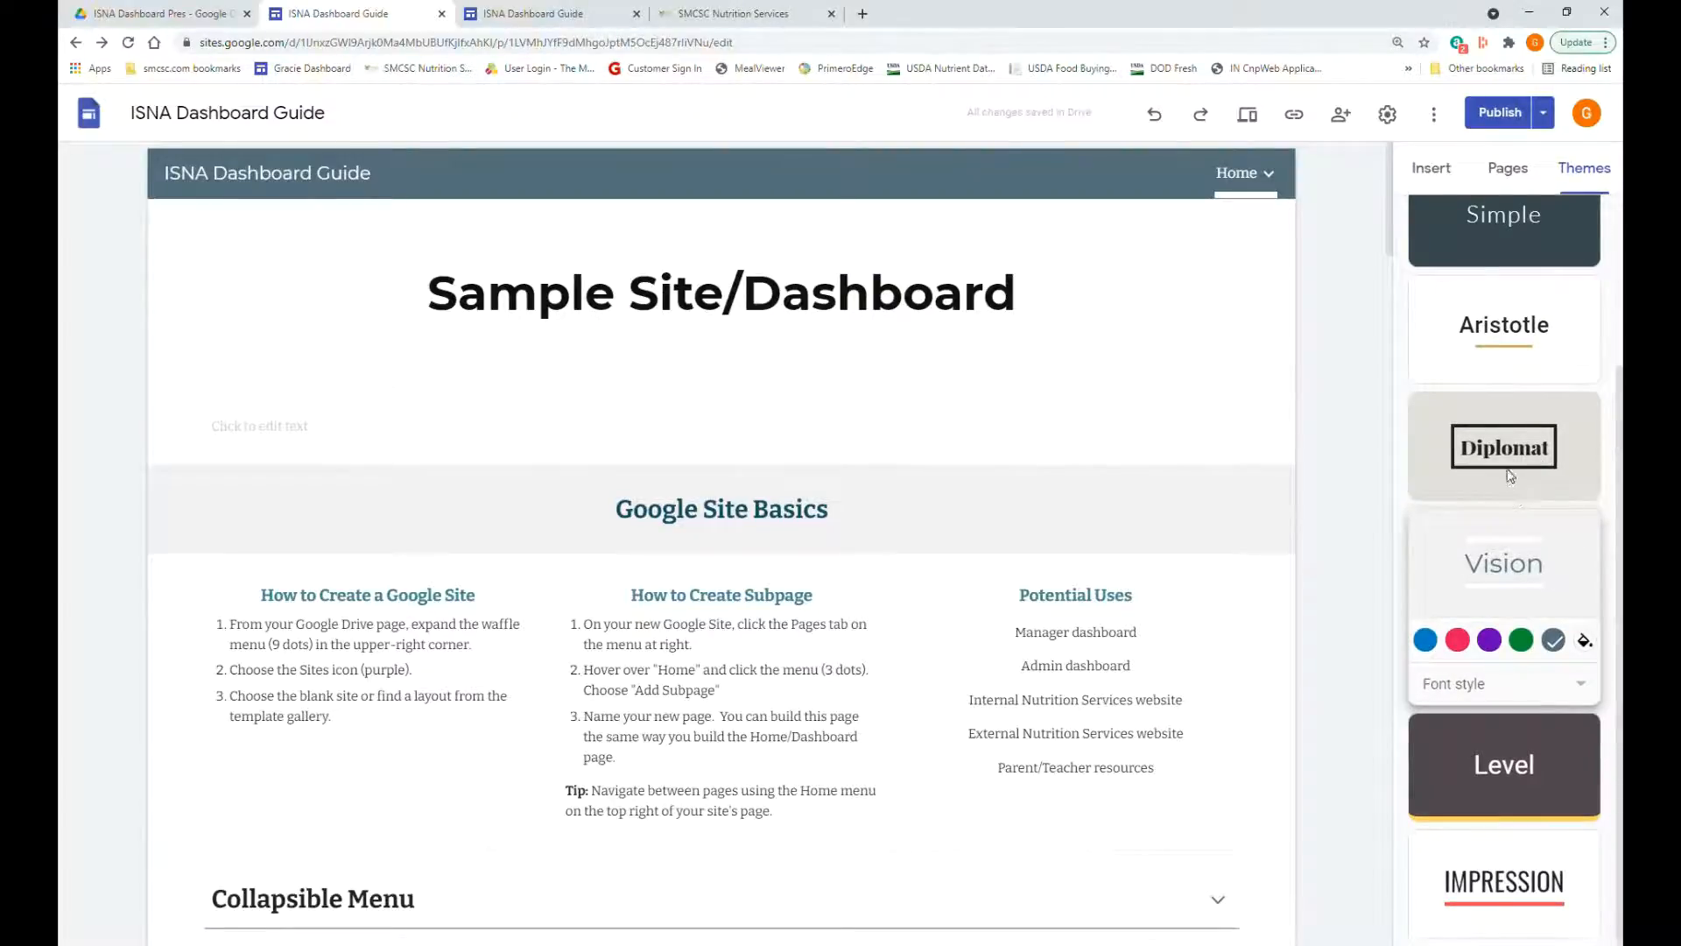
scroll(1513, 478, up, 3)
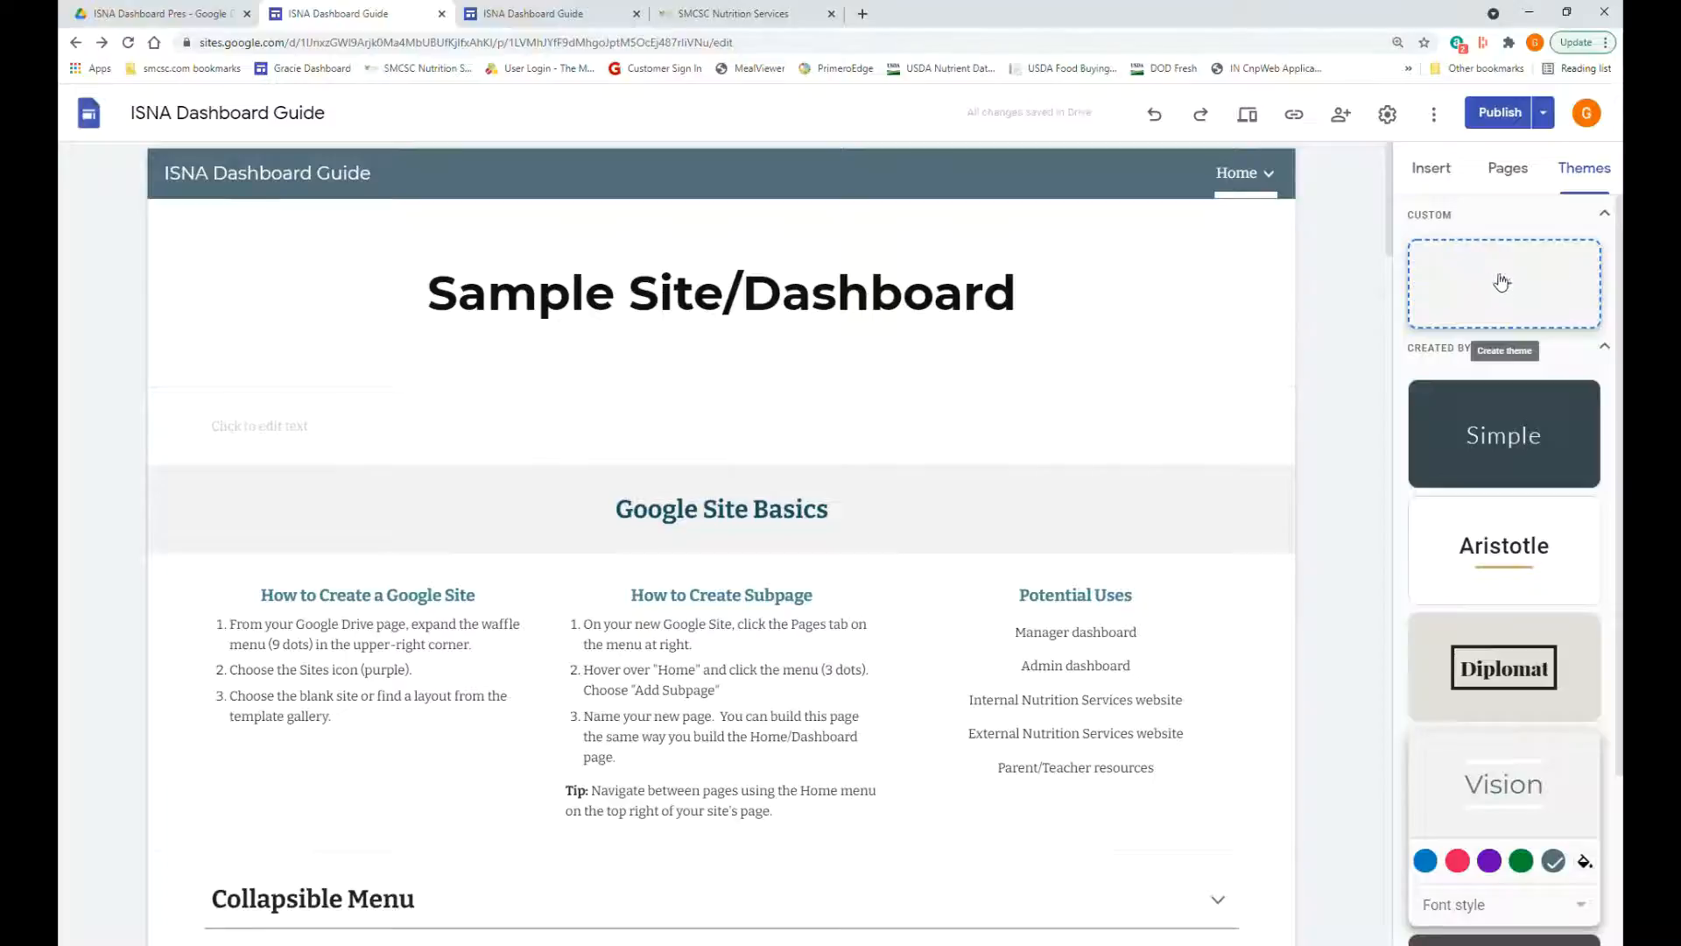
- Insert an empty text box above the Google Site Basics section, narrow it and widen it back to full width
click(1436, 171)
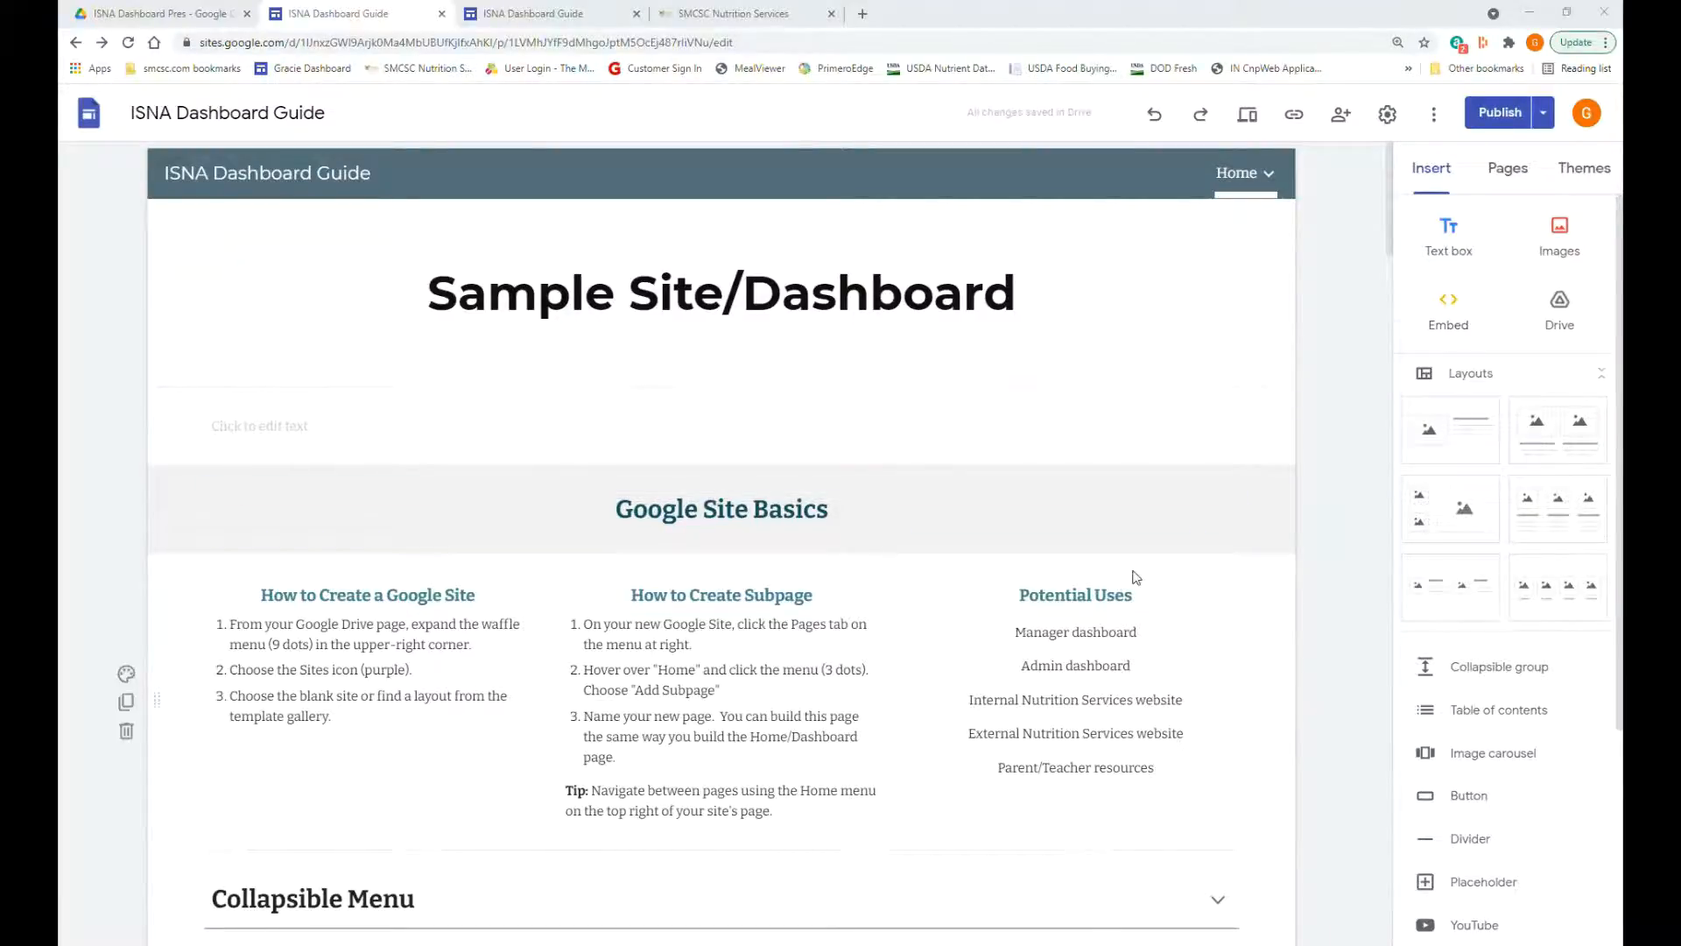
click(1446, 258)
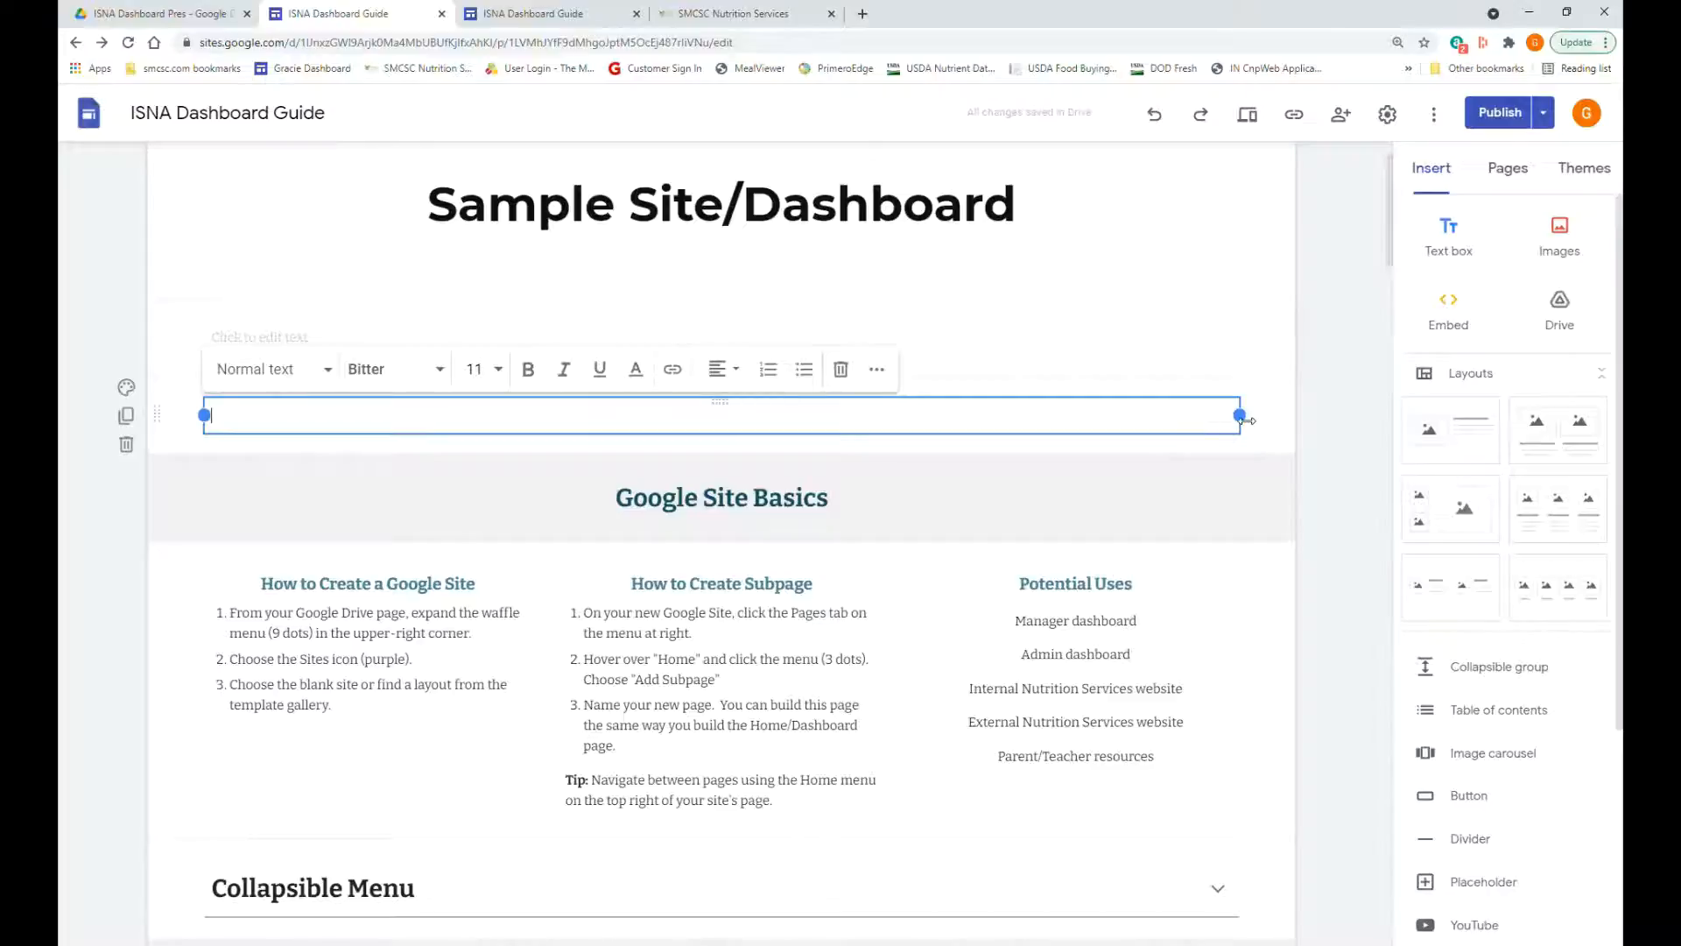
mouse_move(1243, 418)
mouse_down()
mouse_move(892, 442)
mouse_move(1239, 436)
mouse_up()
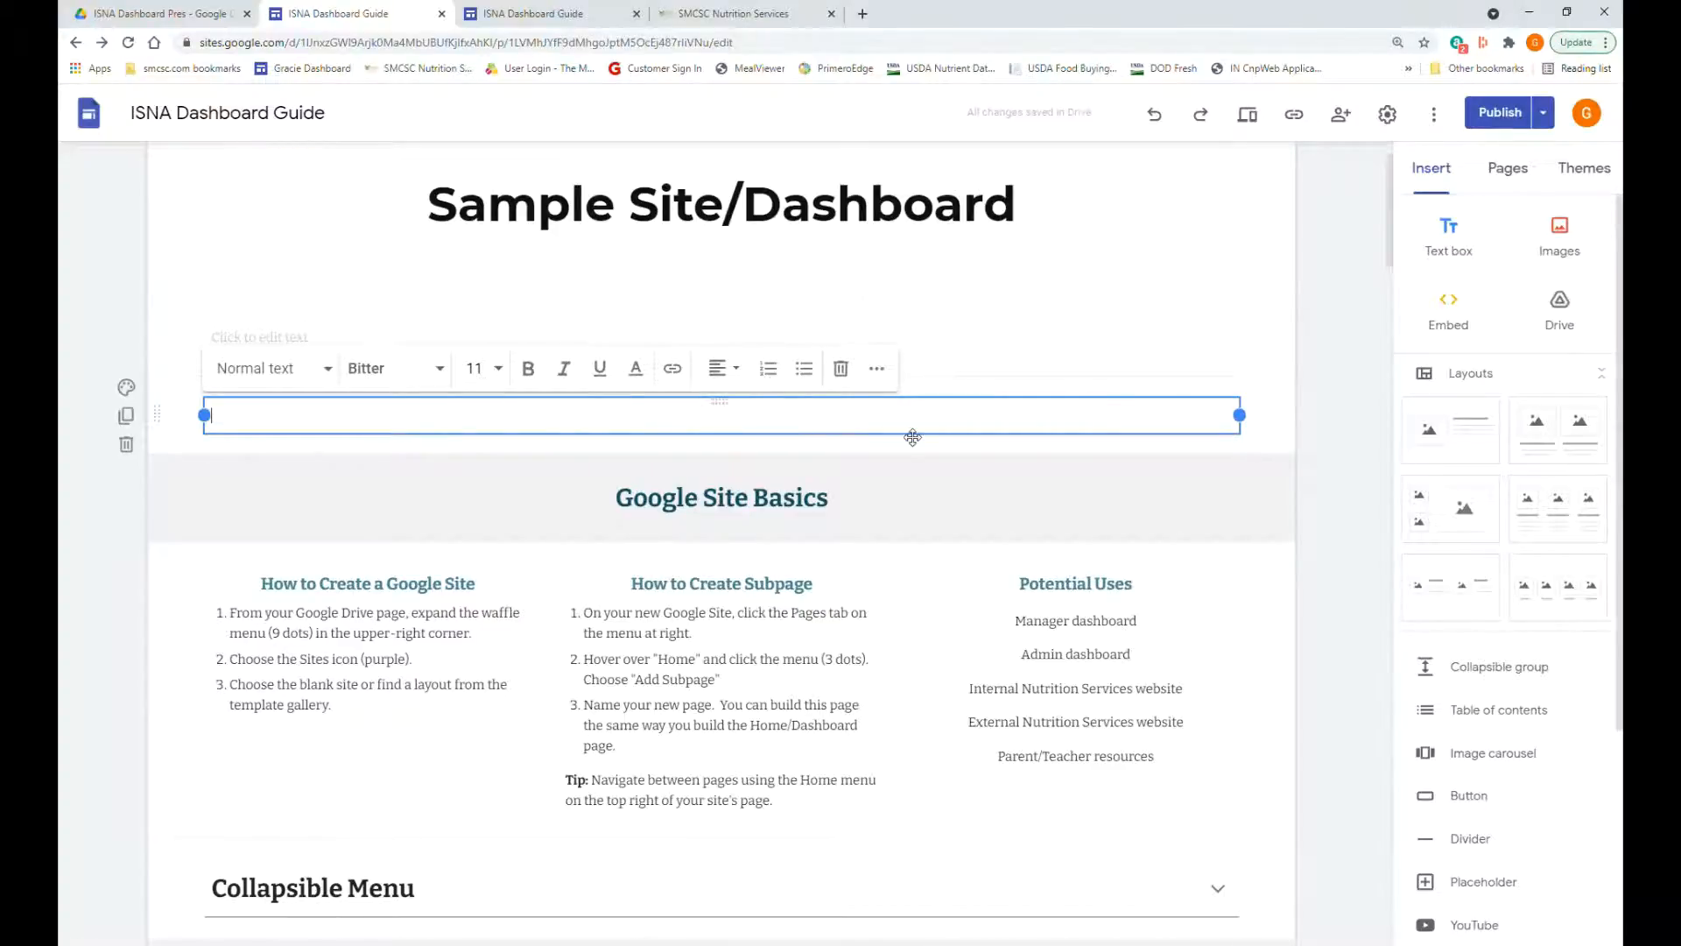
drag(1244, 418, 1062, 422)
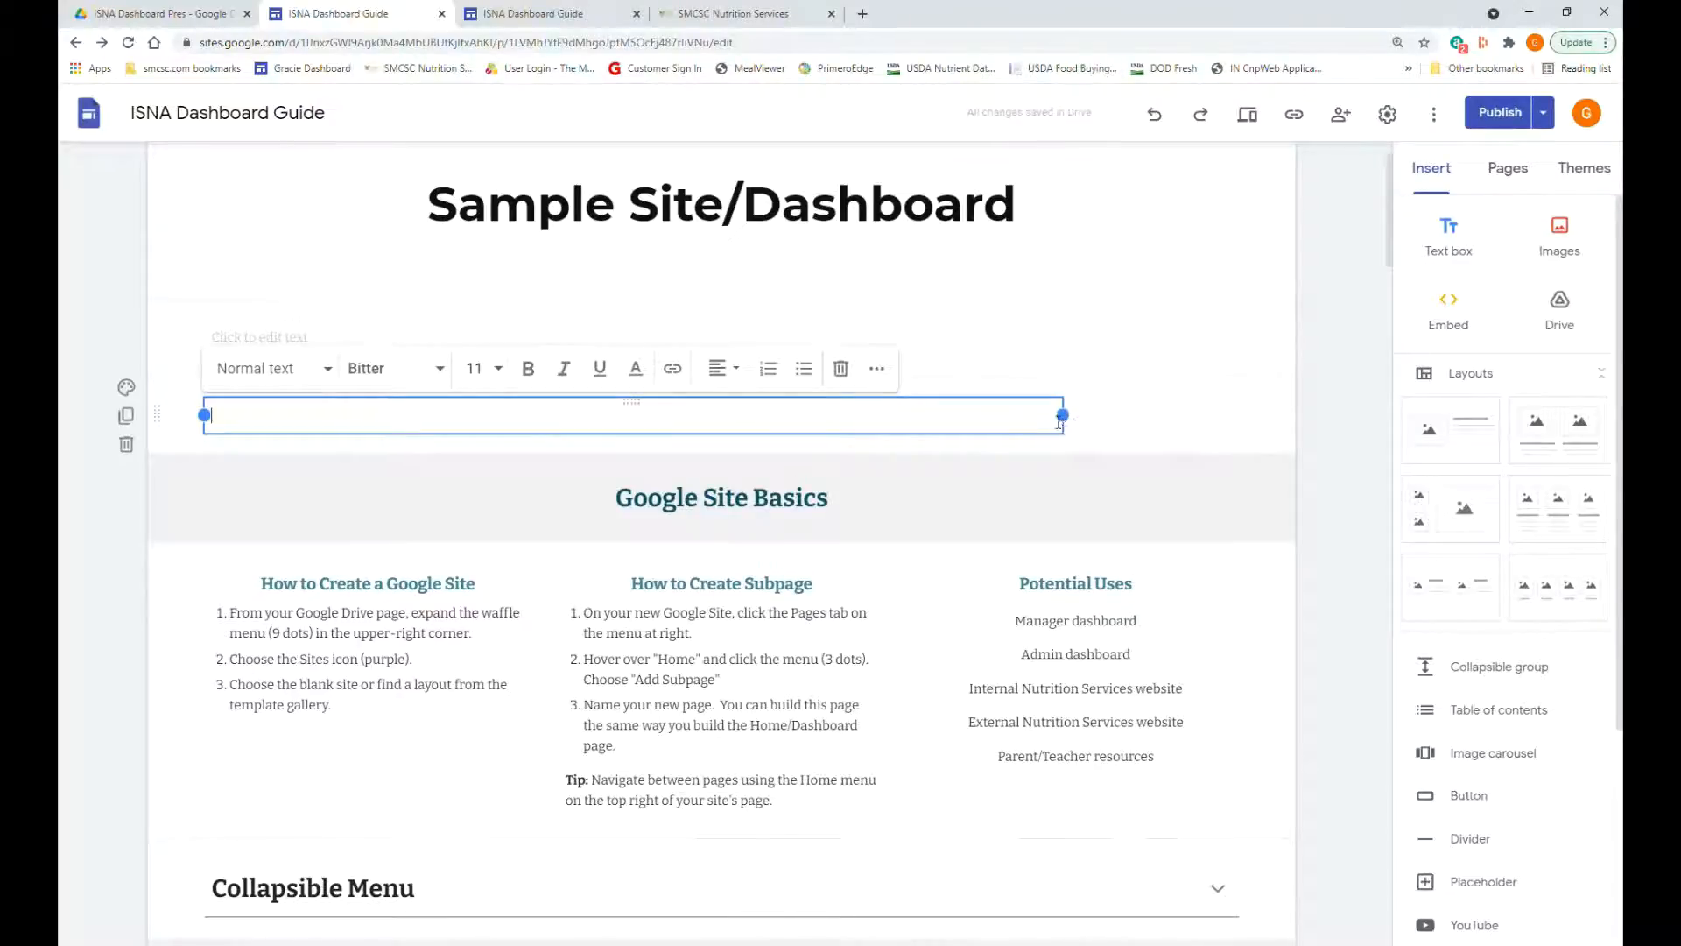
drag(1064, 417, 1239, 416)
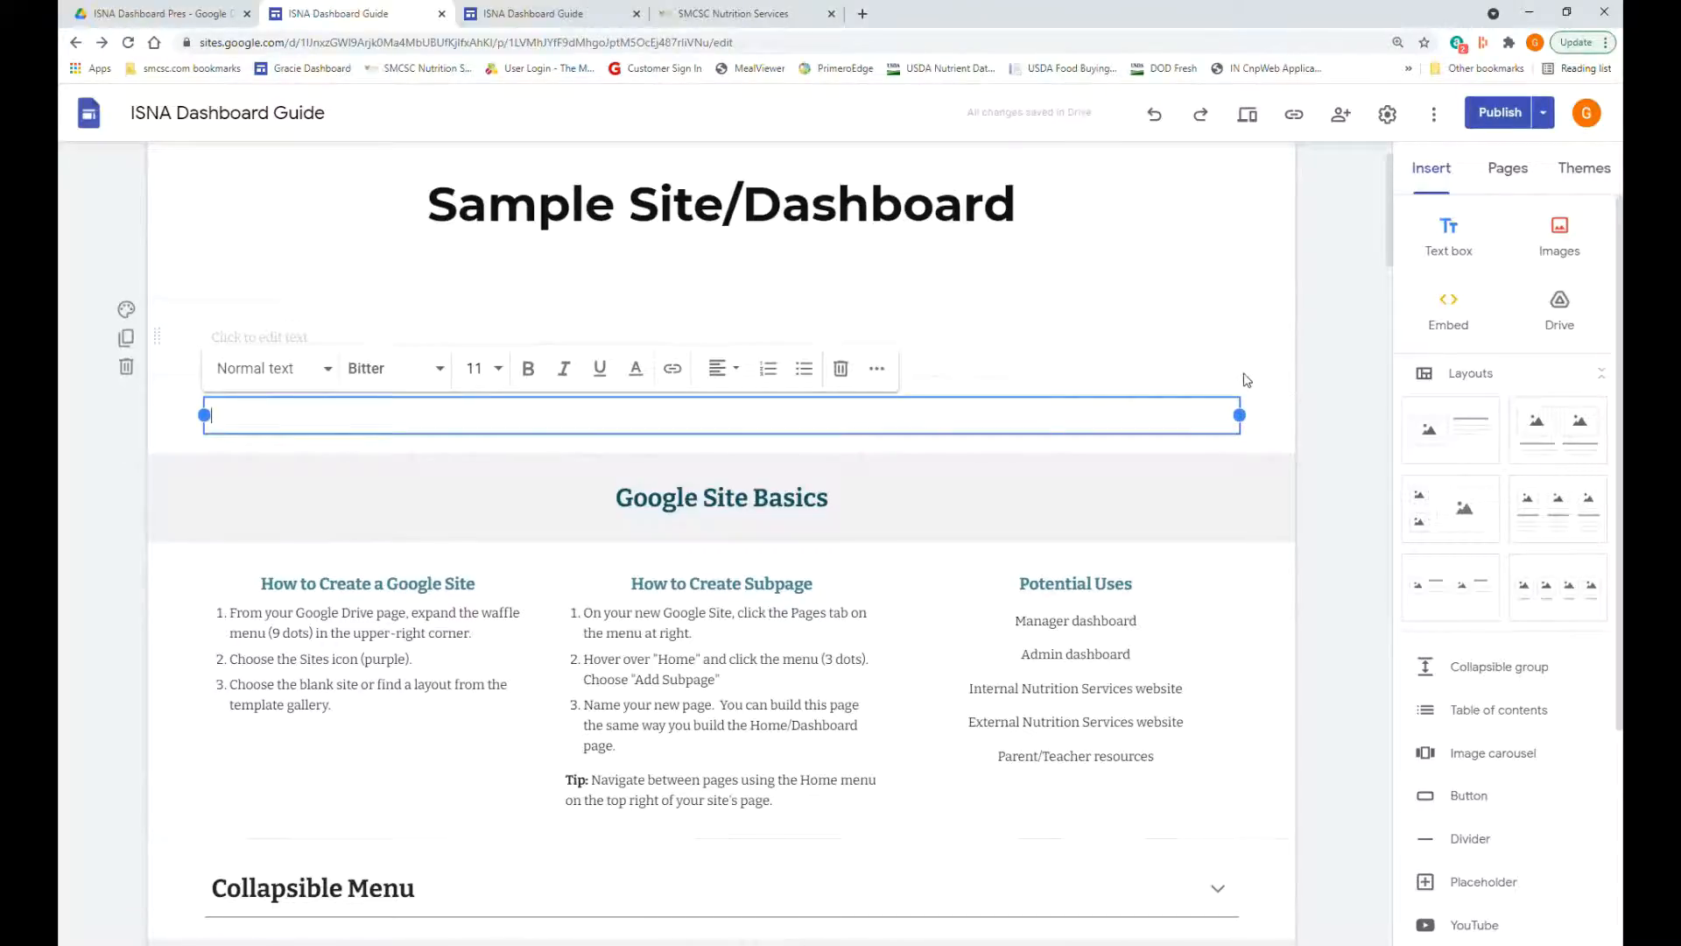
- View the options for inserting images and the Google Drive file picker, and close both without inserting anything
click(1560, 255)
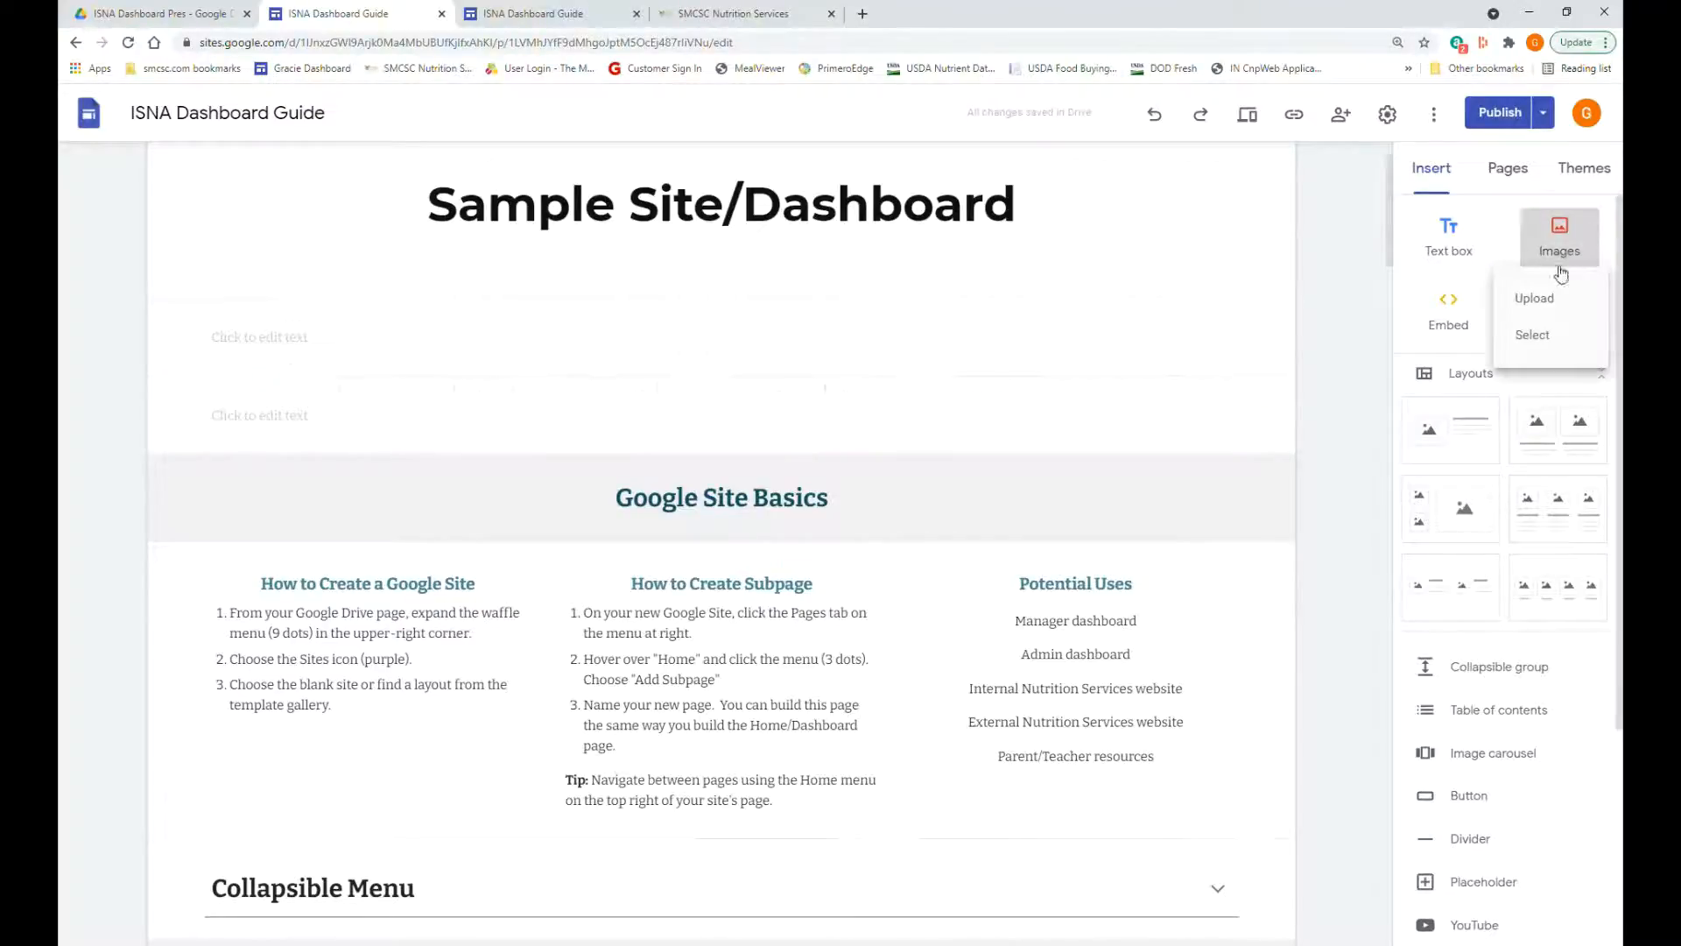
click(1360, 300)
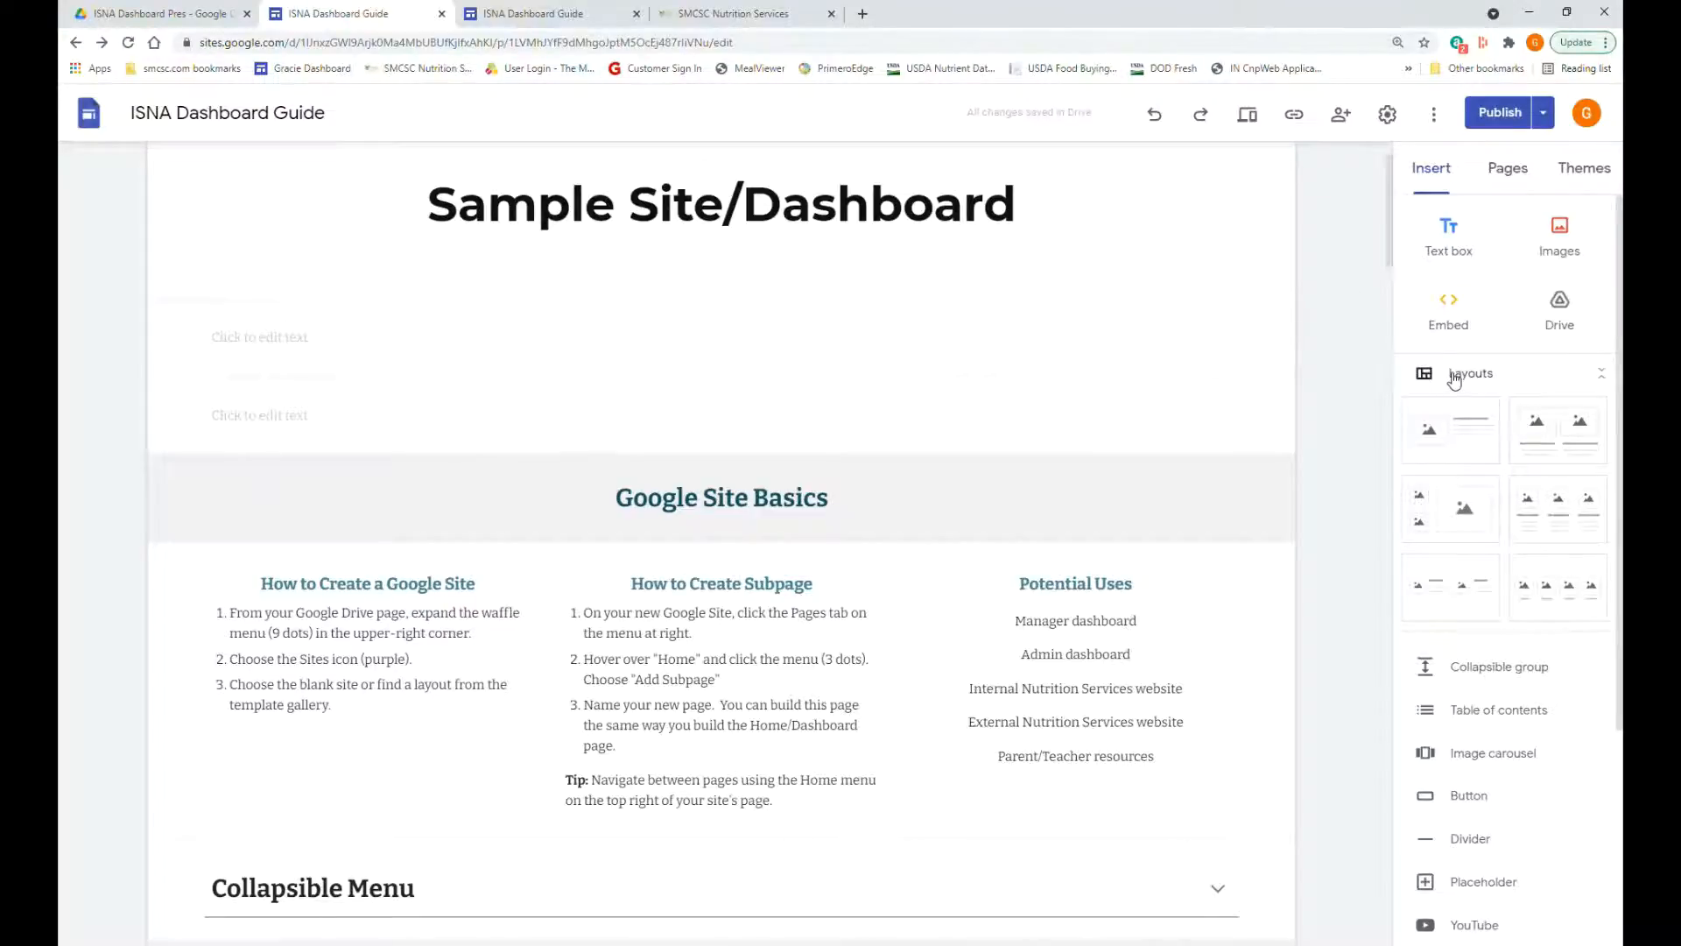
click(1560, 327)
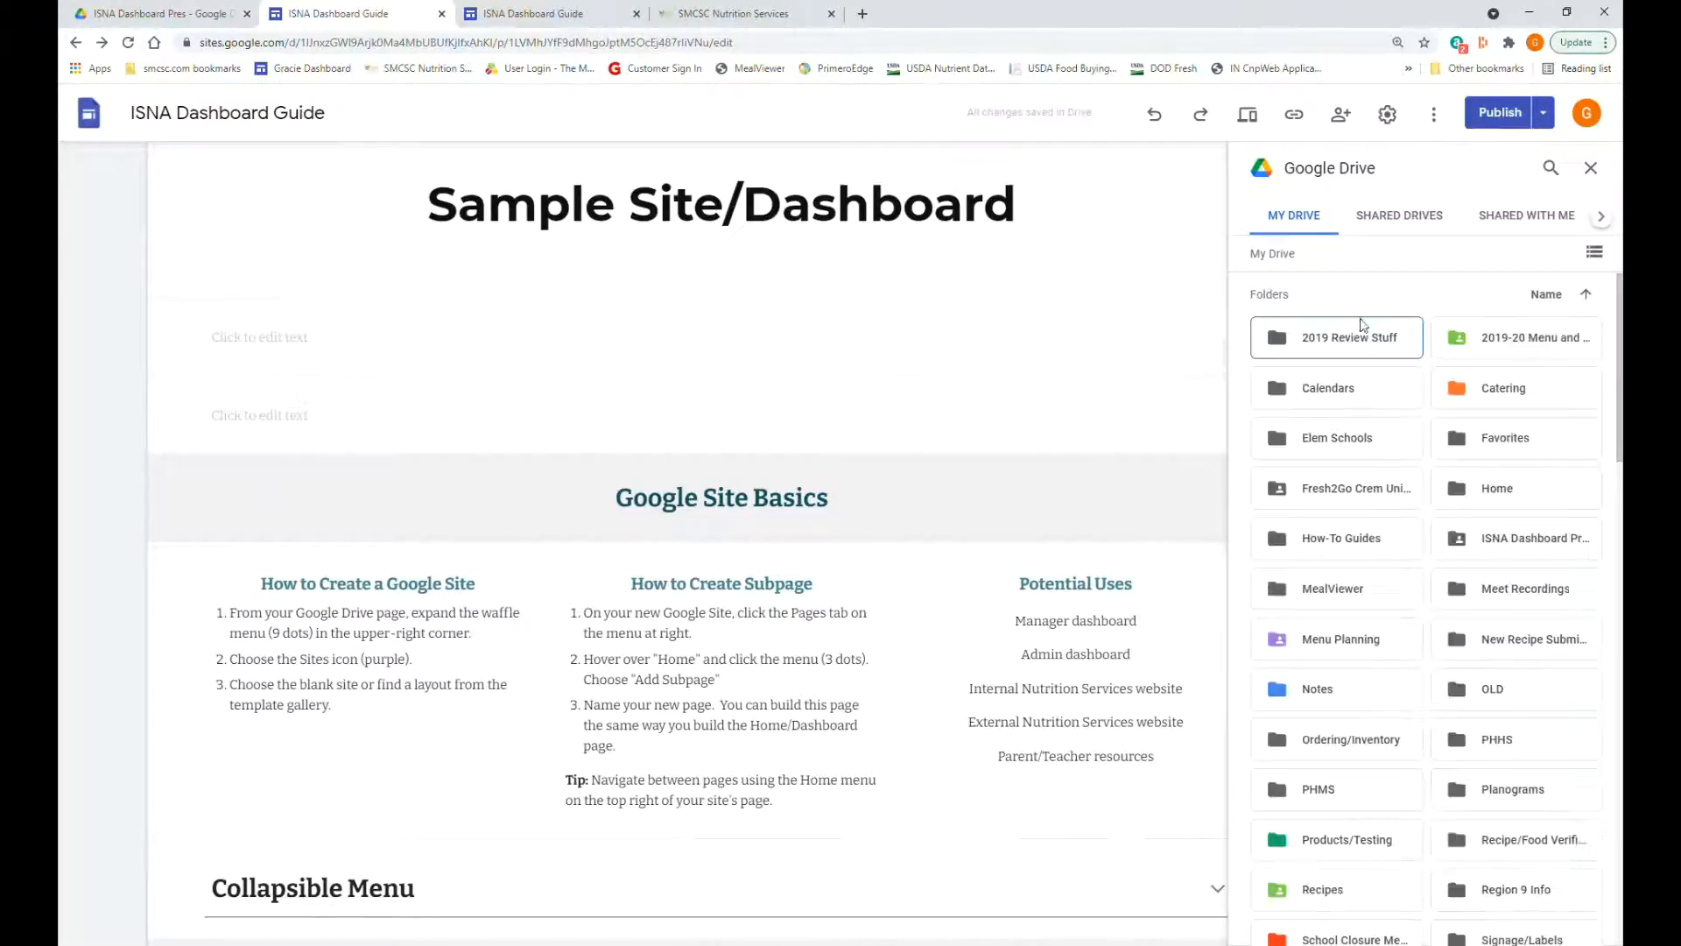
click(1591, 168)
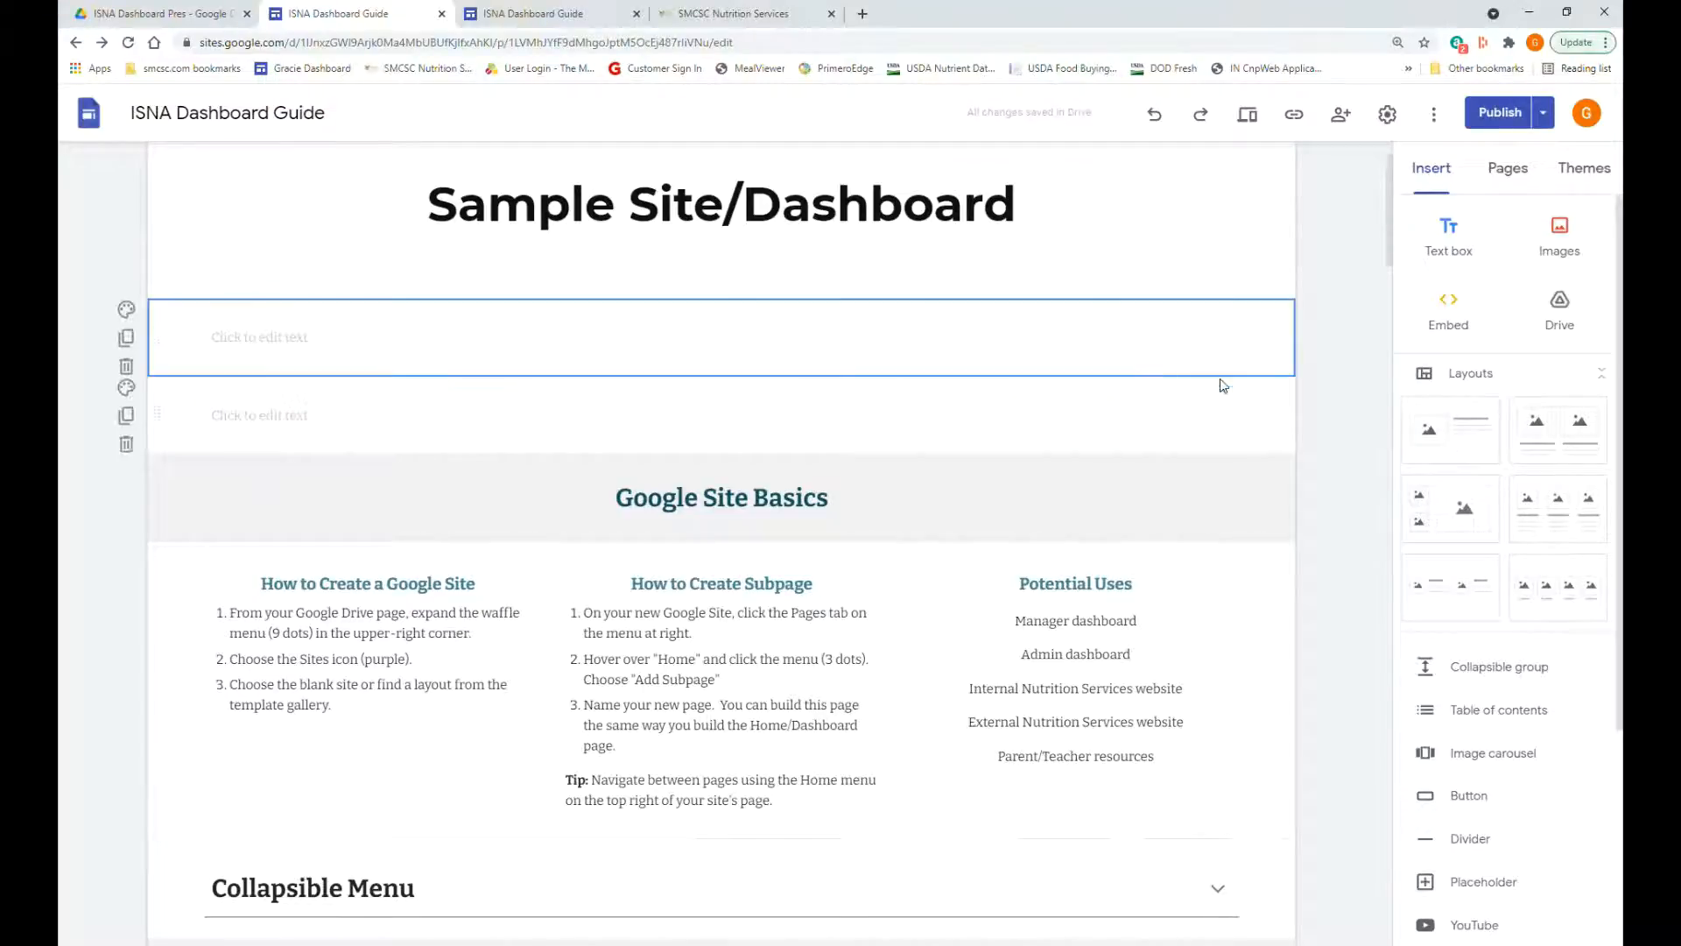
- Insert the layout with one image beside text at the end of the page, then delete that section
click(1451, 442)
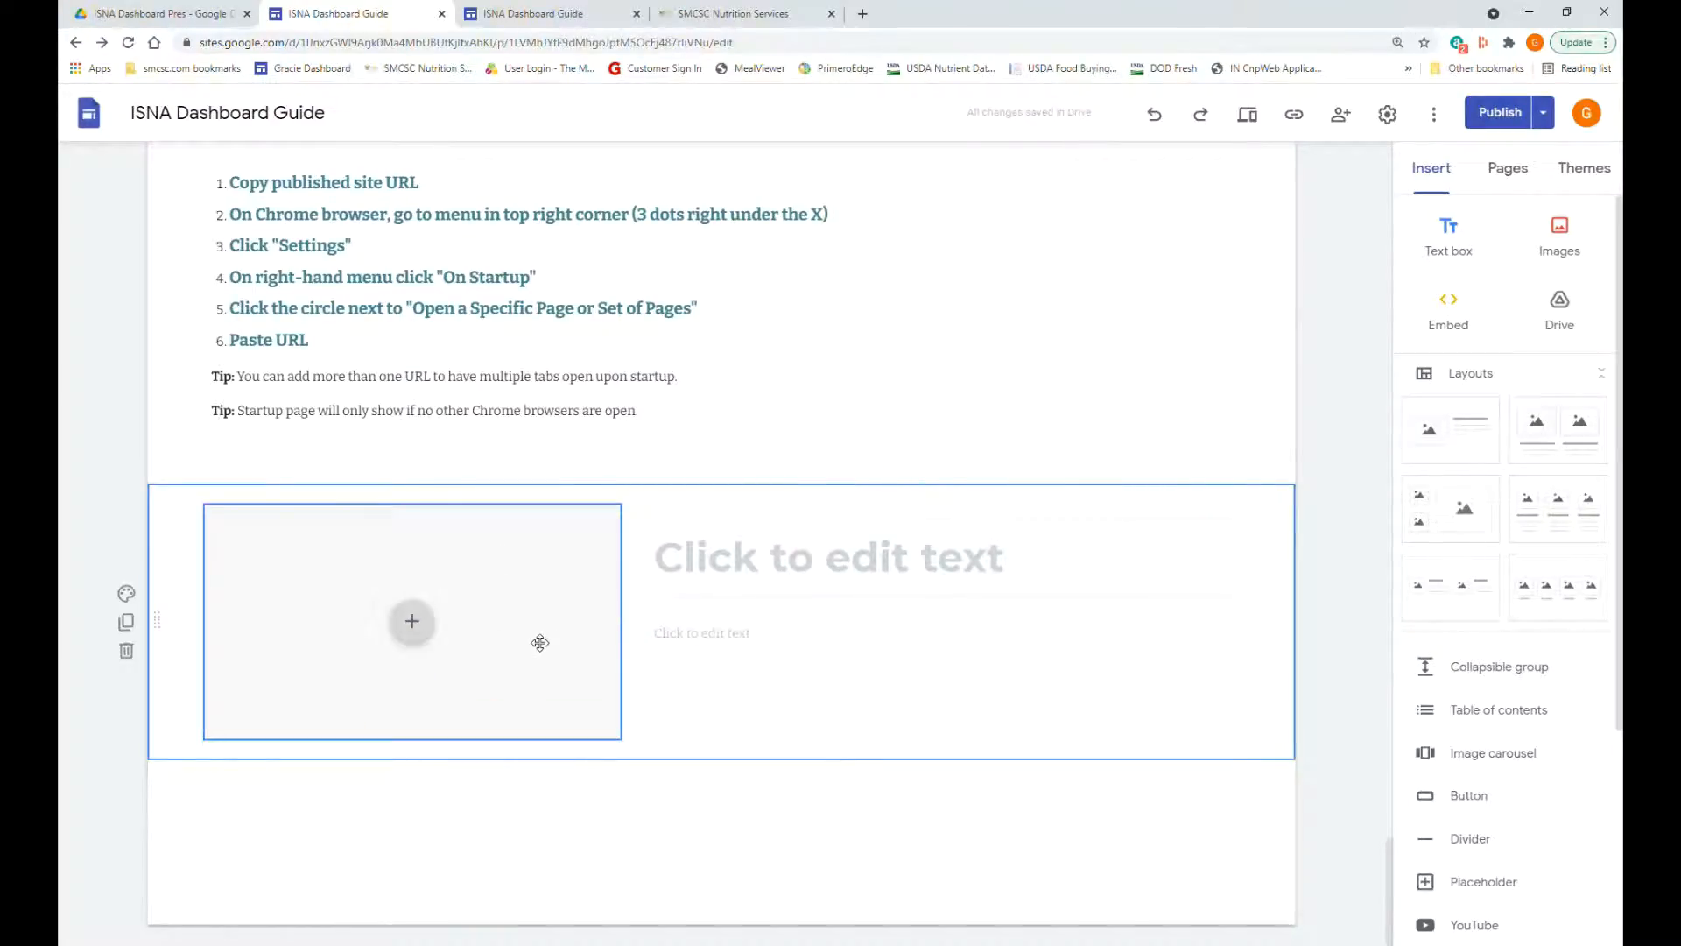
click(129, 653)
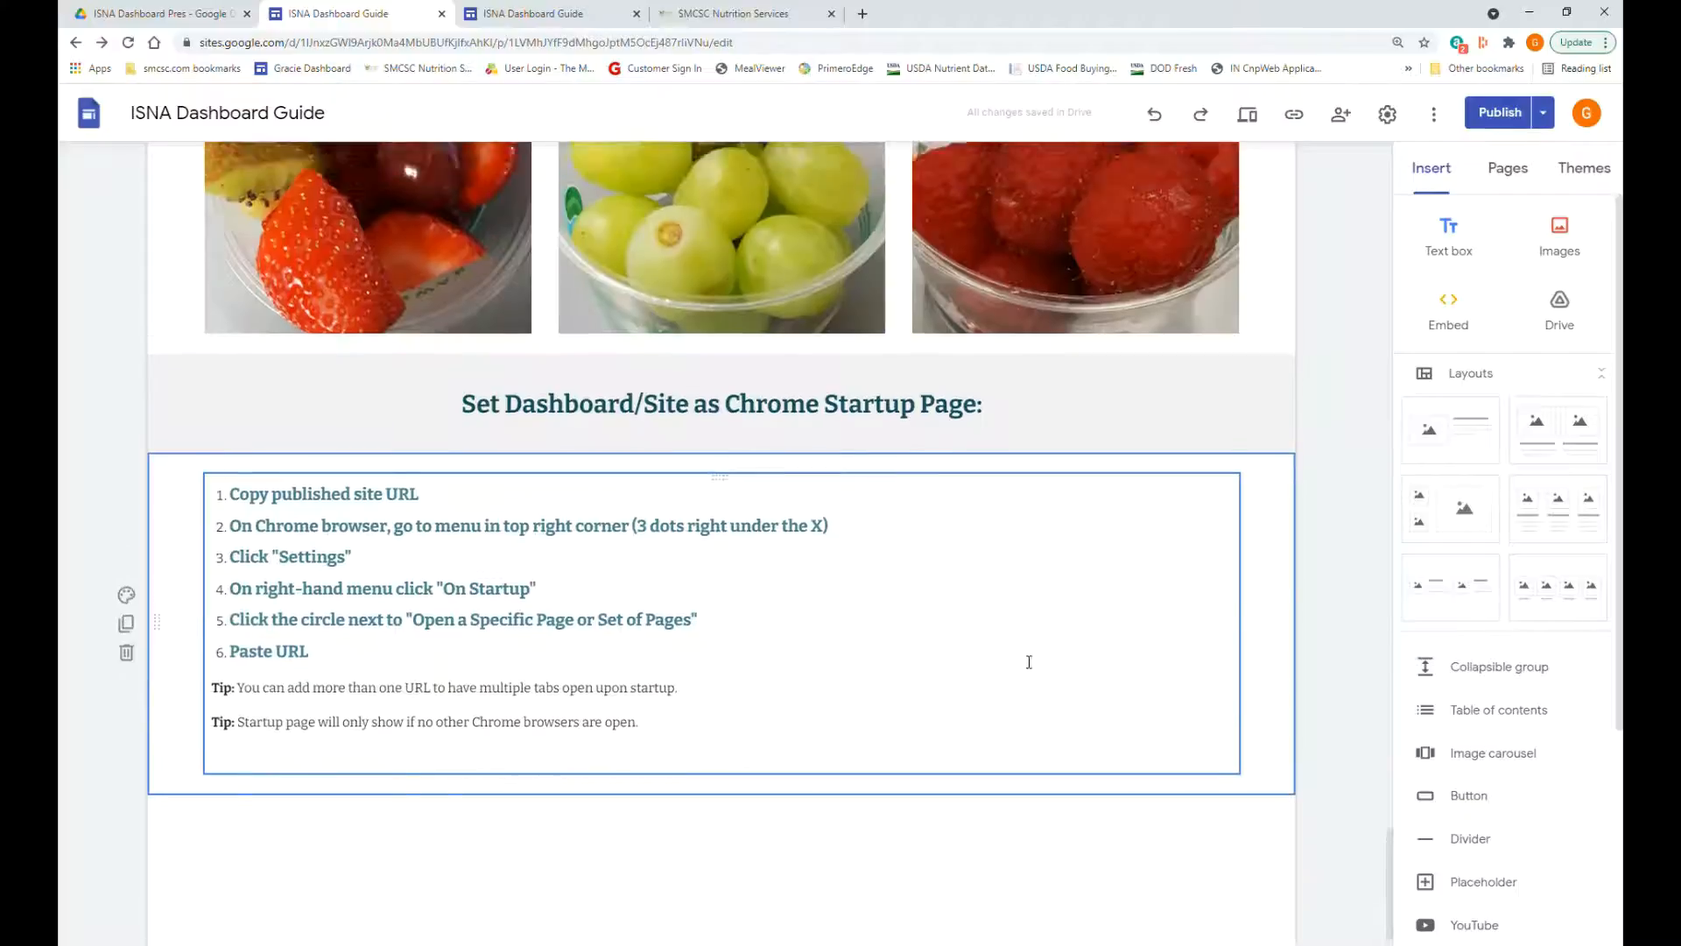
scroll(1031, 661, up, 20)
scroll(982, 553, up, 15)
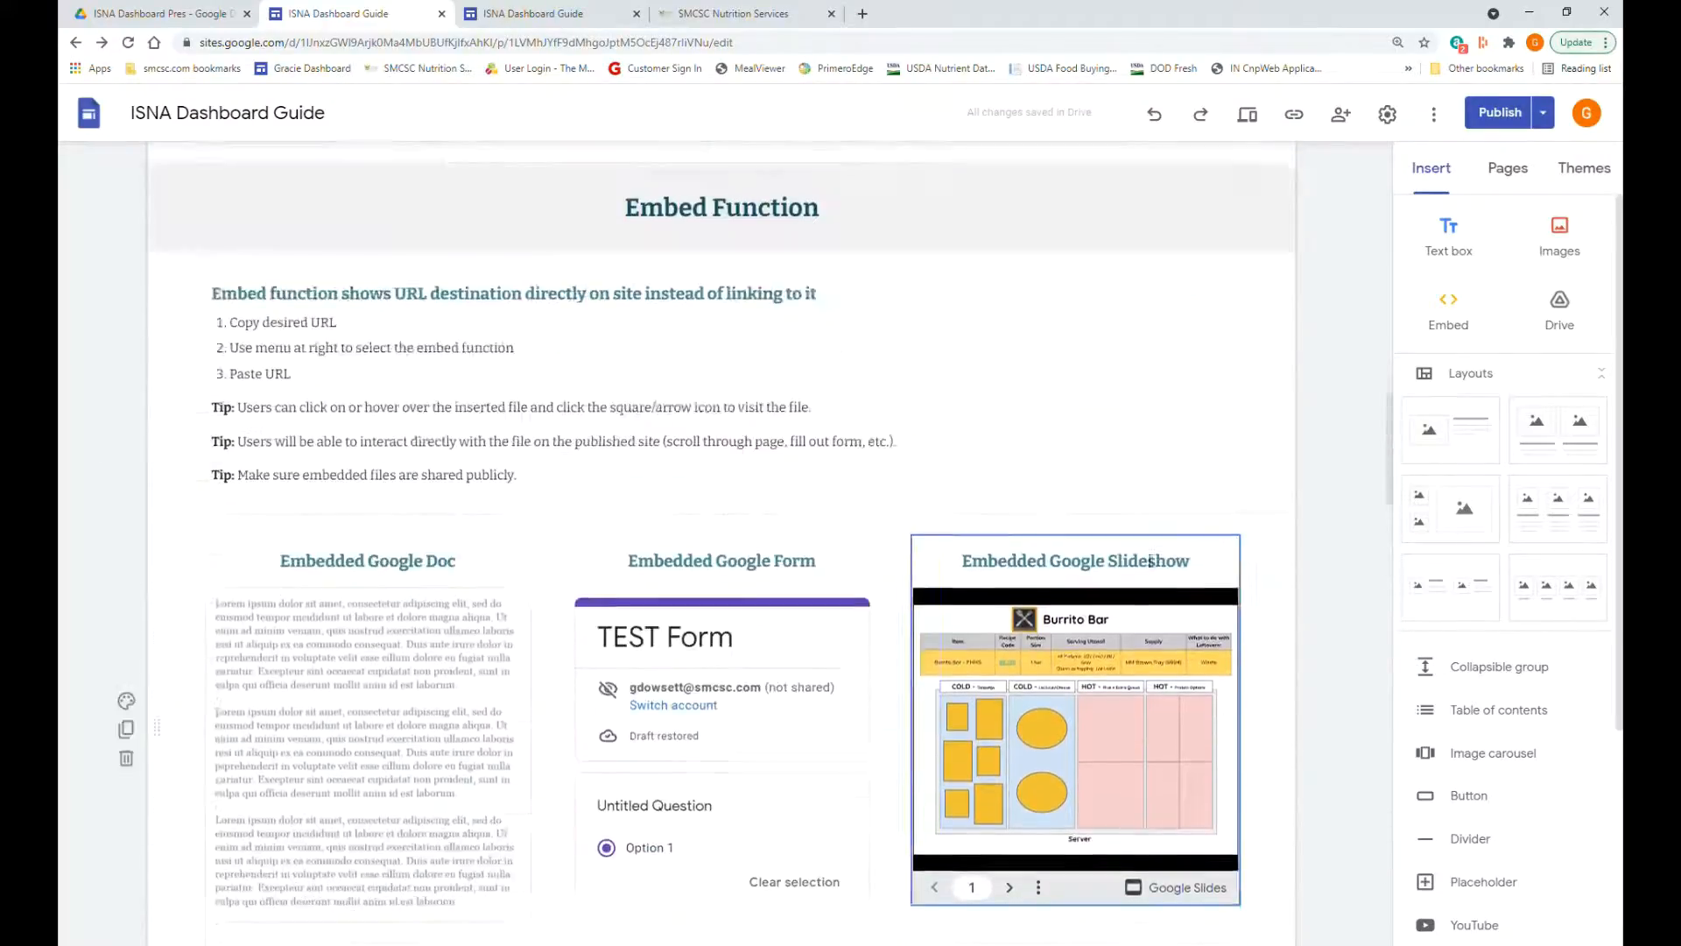
scroll(1338, 557, up, 5)
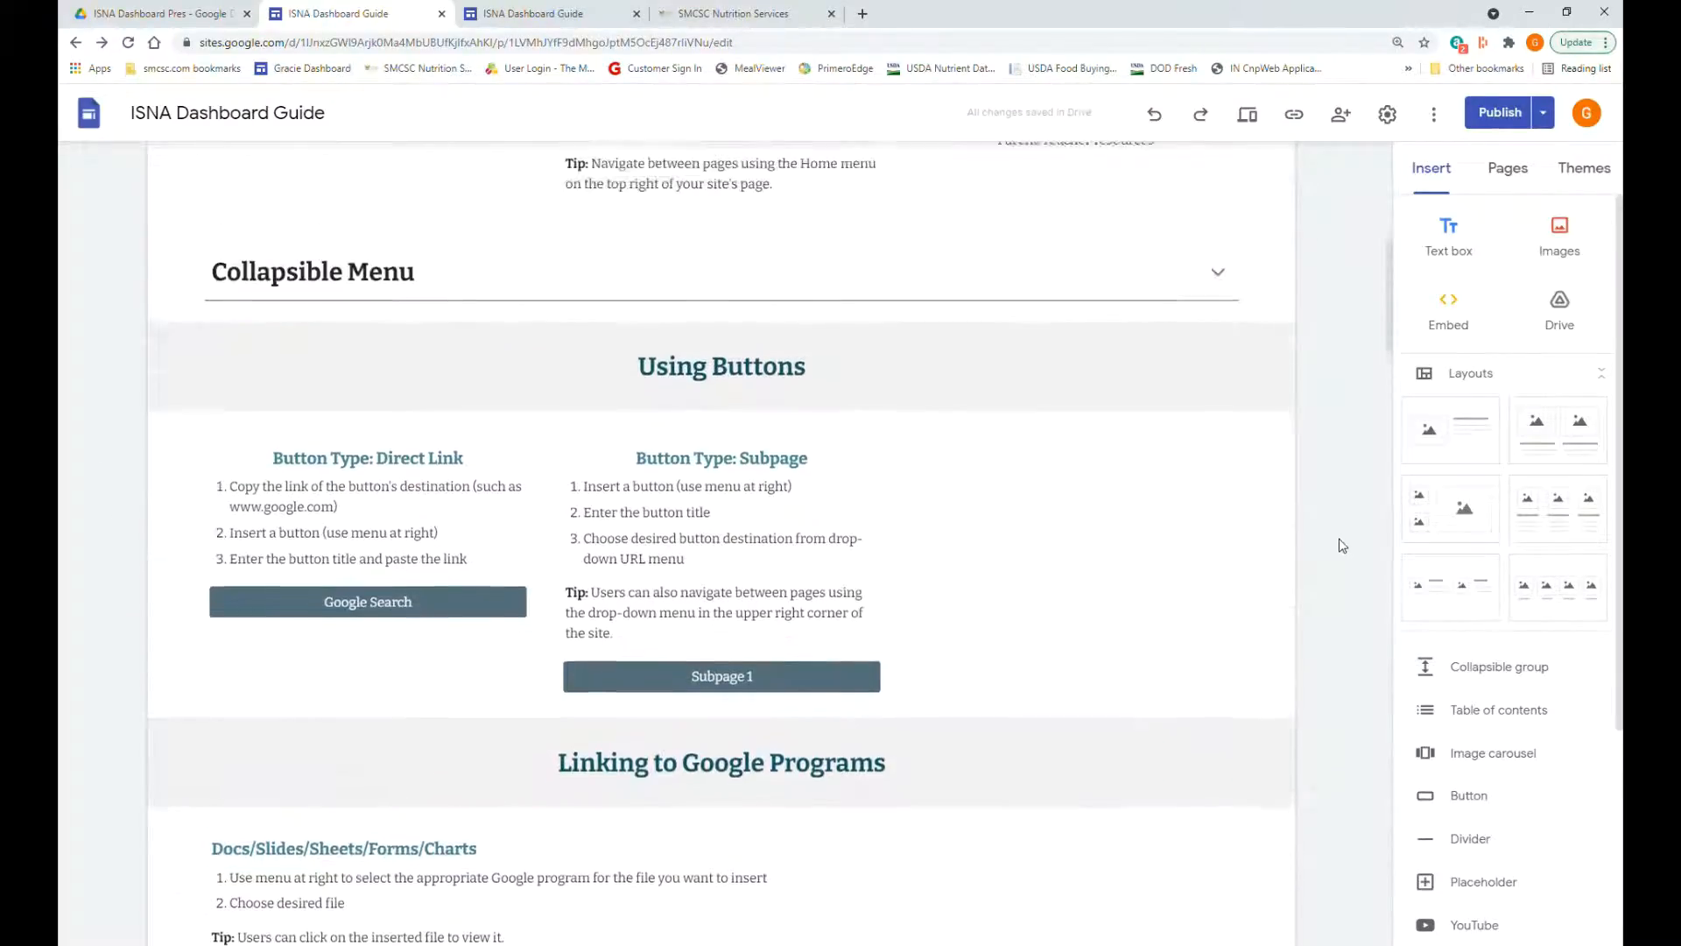
scroll(1233, 547, up, 5)
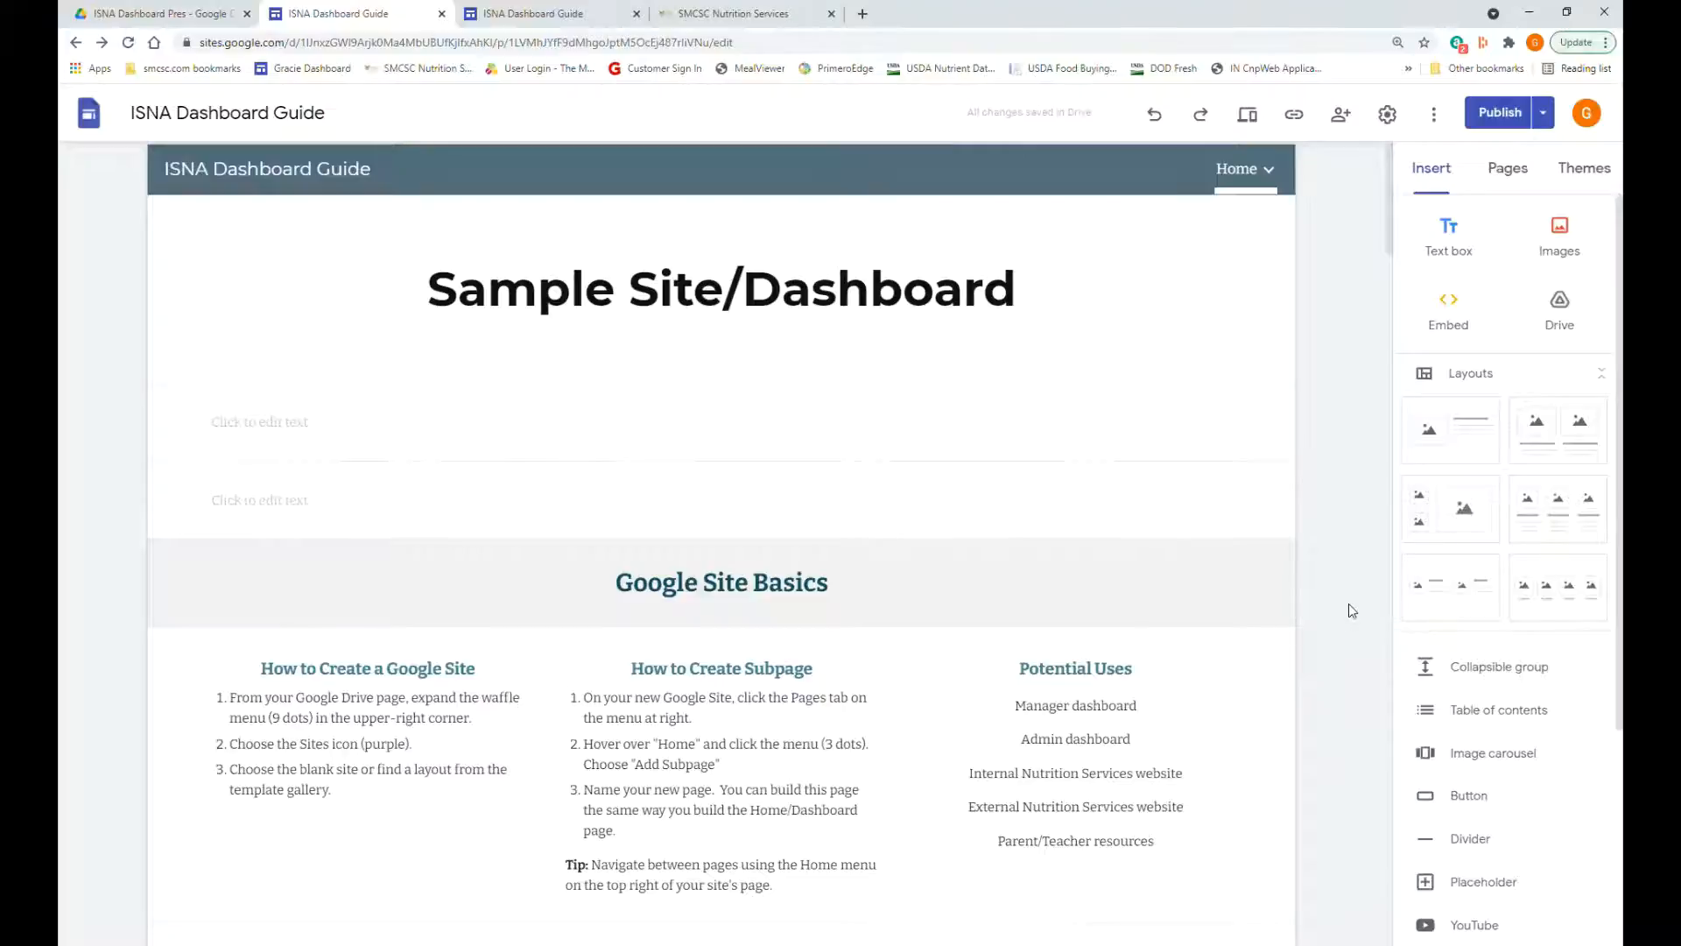
- Look over the Google Site Basics and Using Buttons sections and the insertable elements from Collapsible group to Charts
scroll(1348, 604, down, 3)
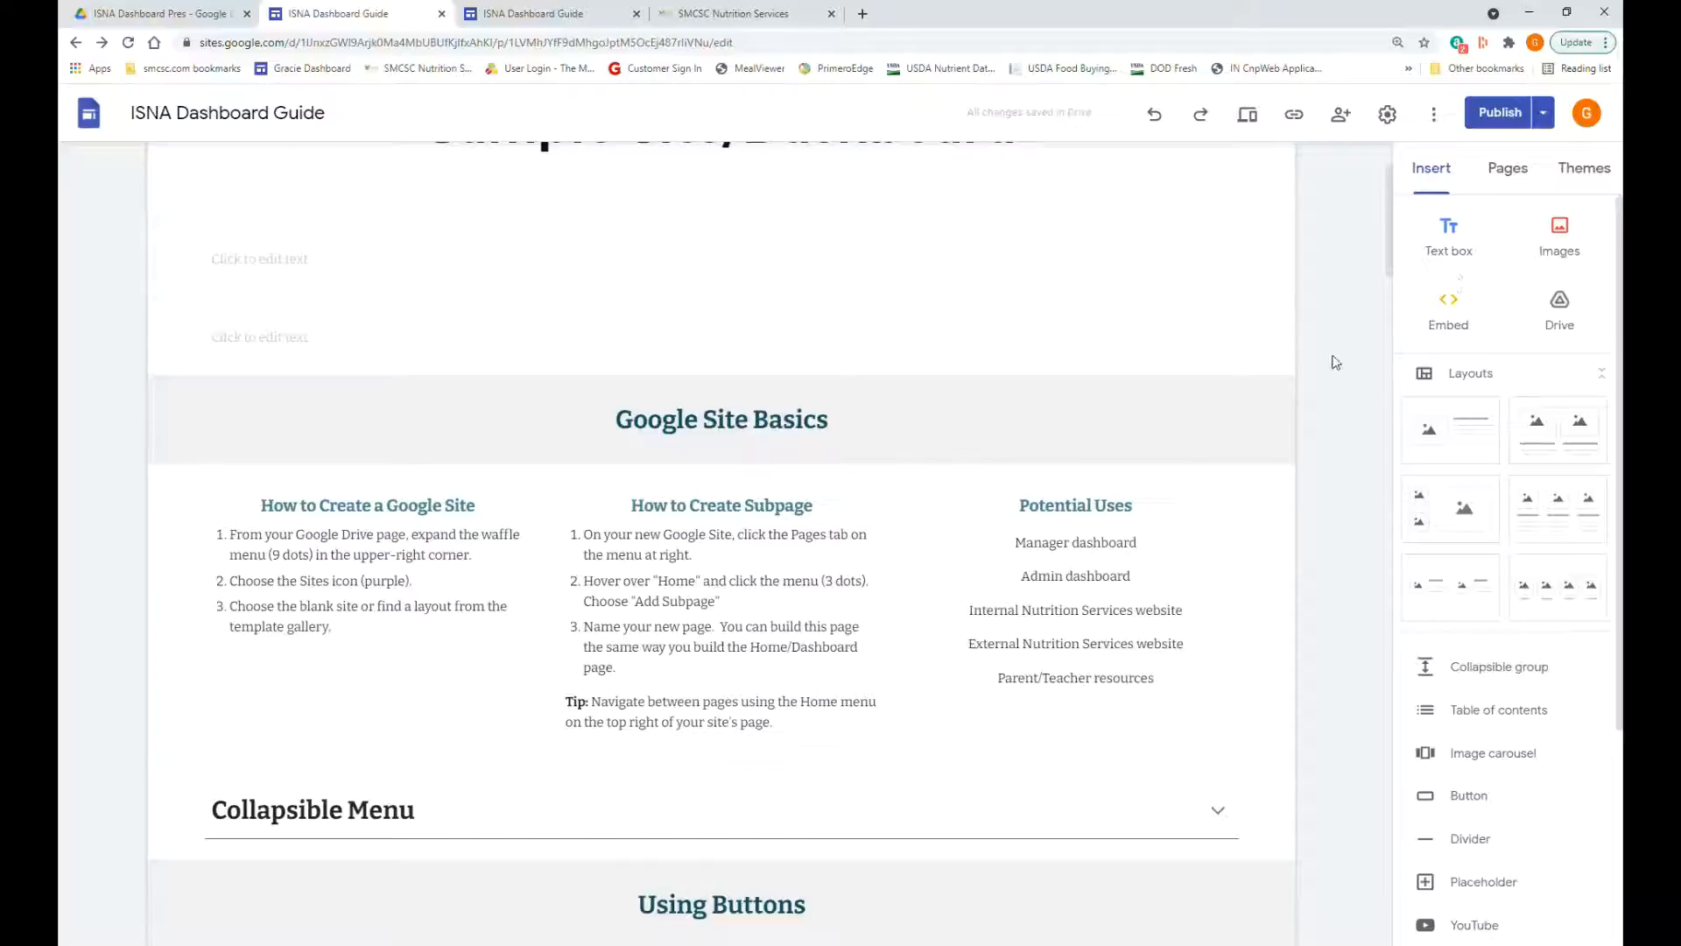
scroll(1358, 460, up, 1)
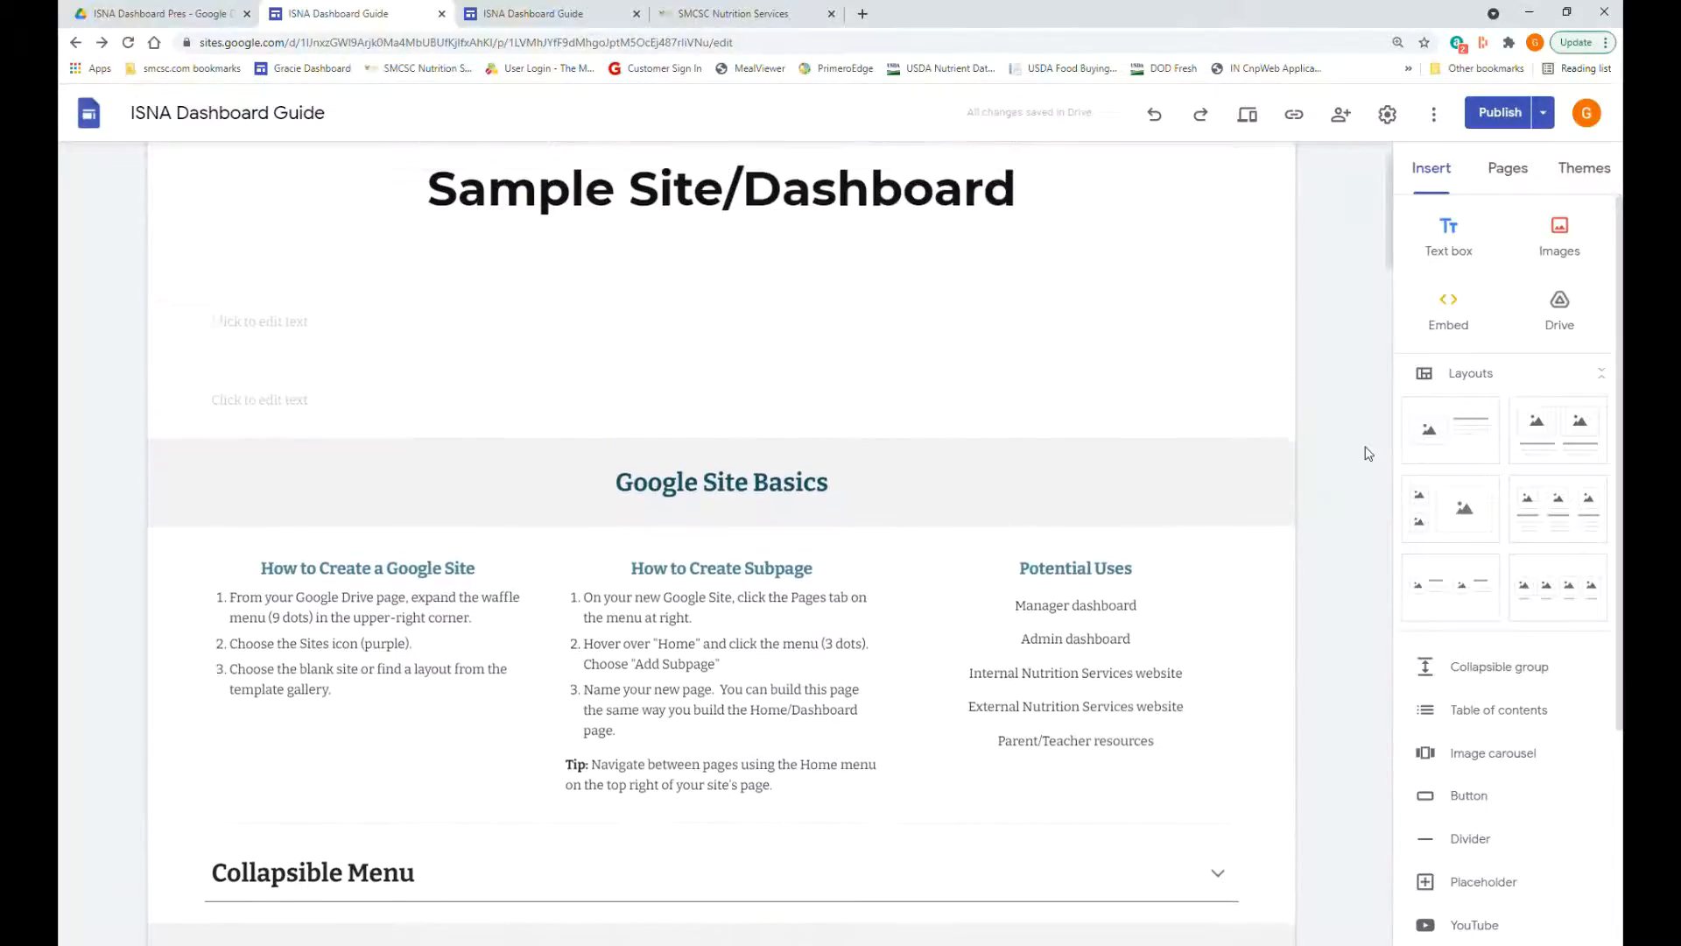
scroll(1366, 452, down, 1)
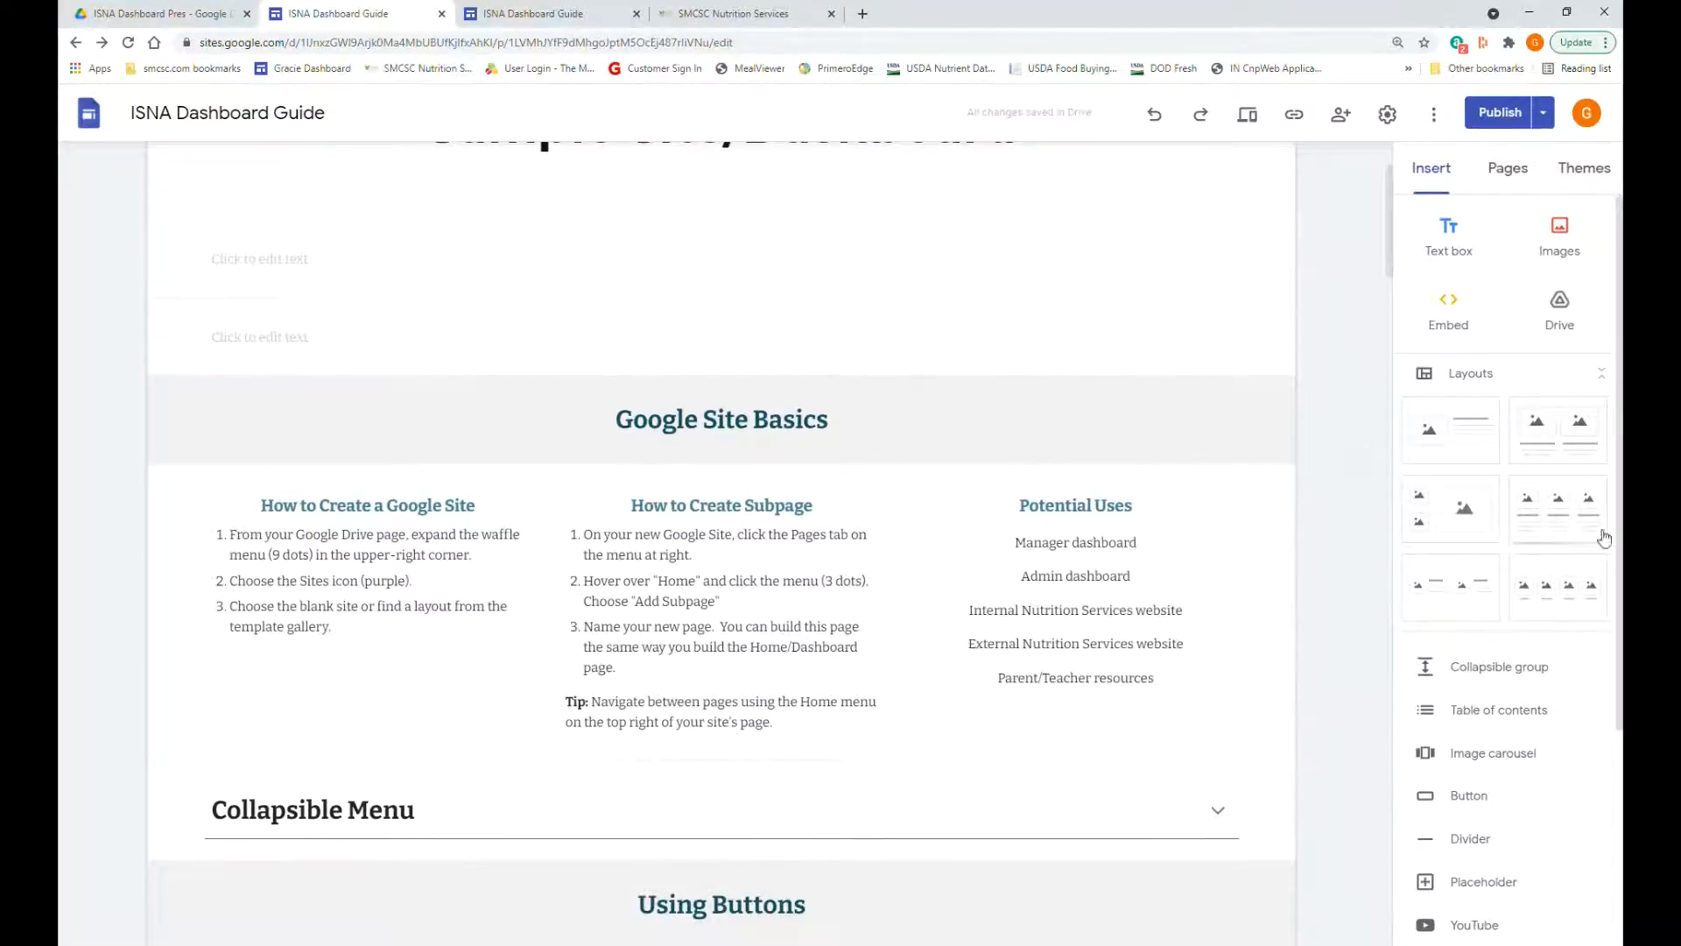
scroll(1112, 468, down, 1)
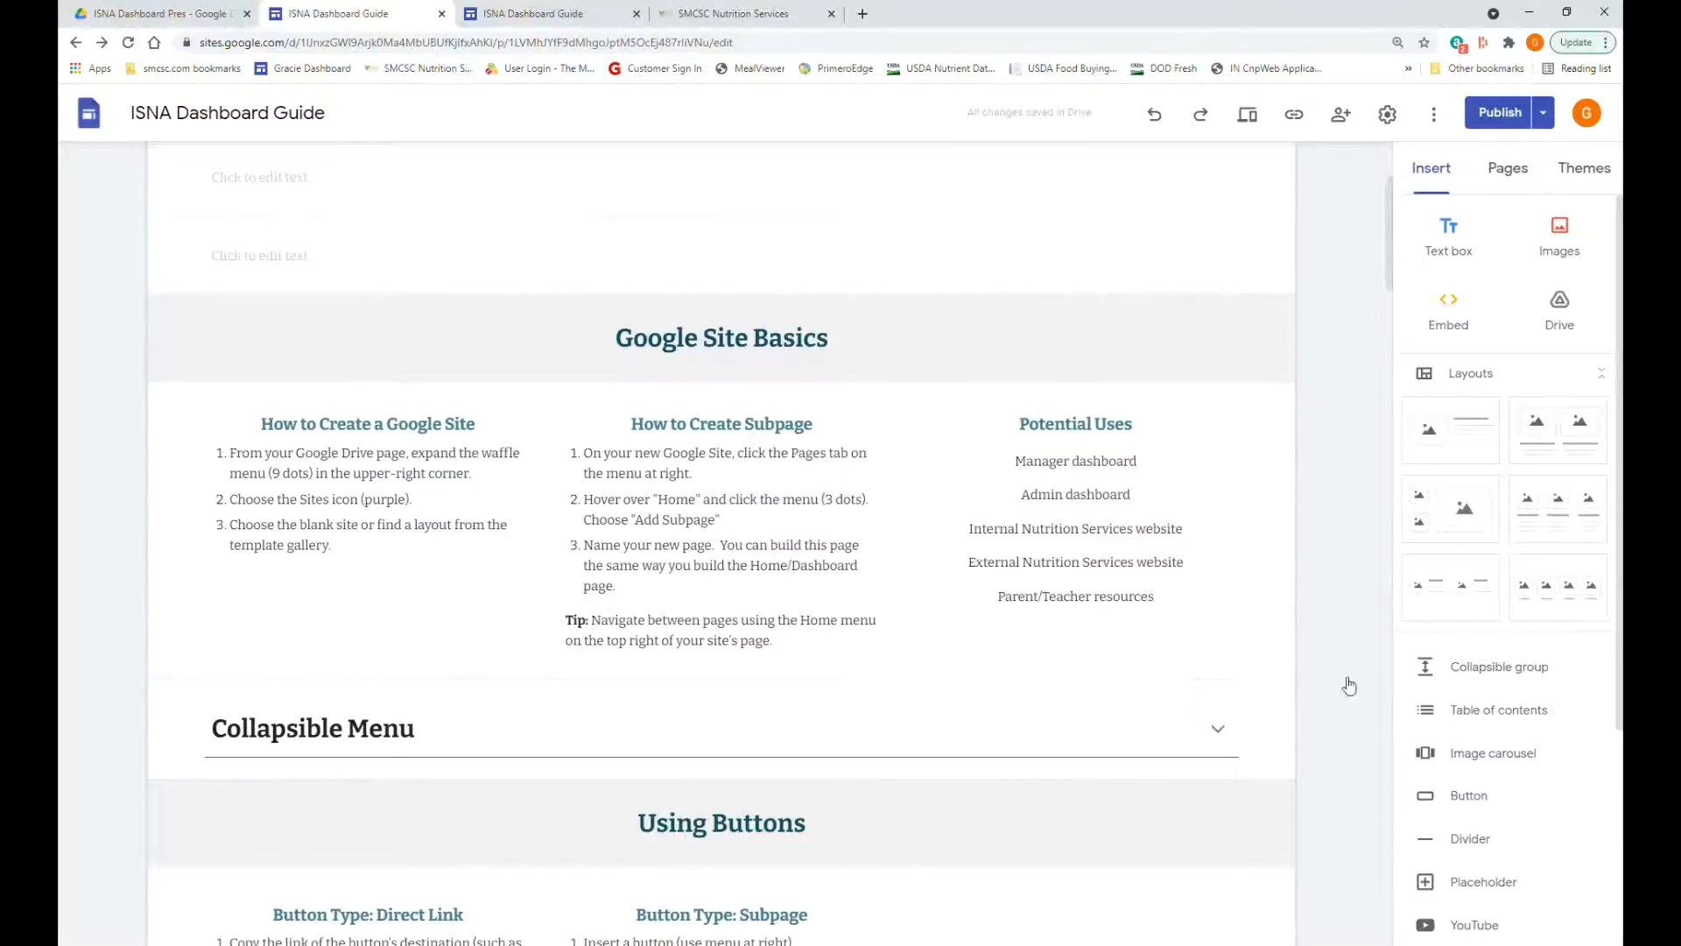
scroll(1297, 689, down, 2)
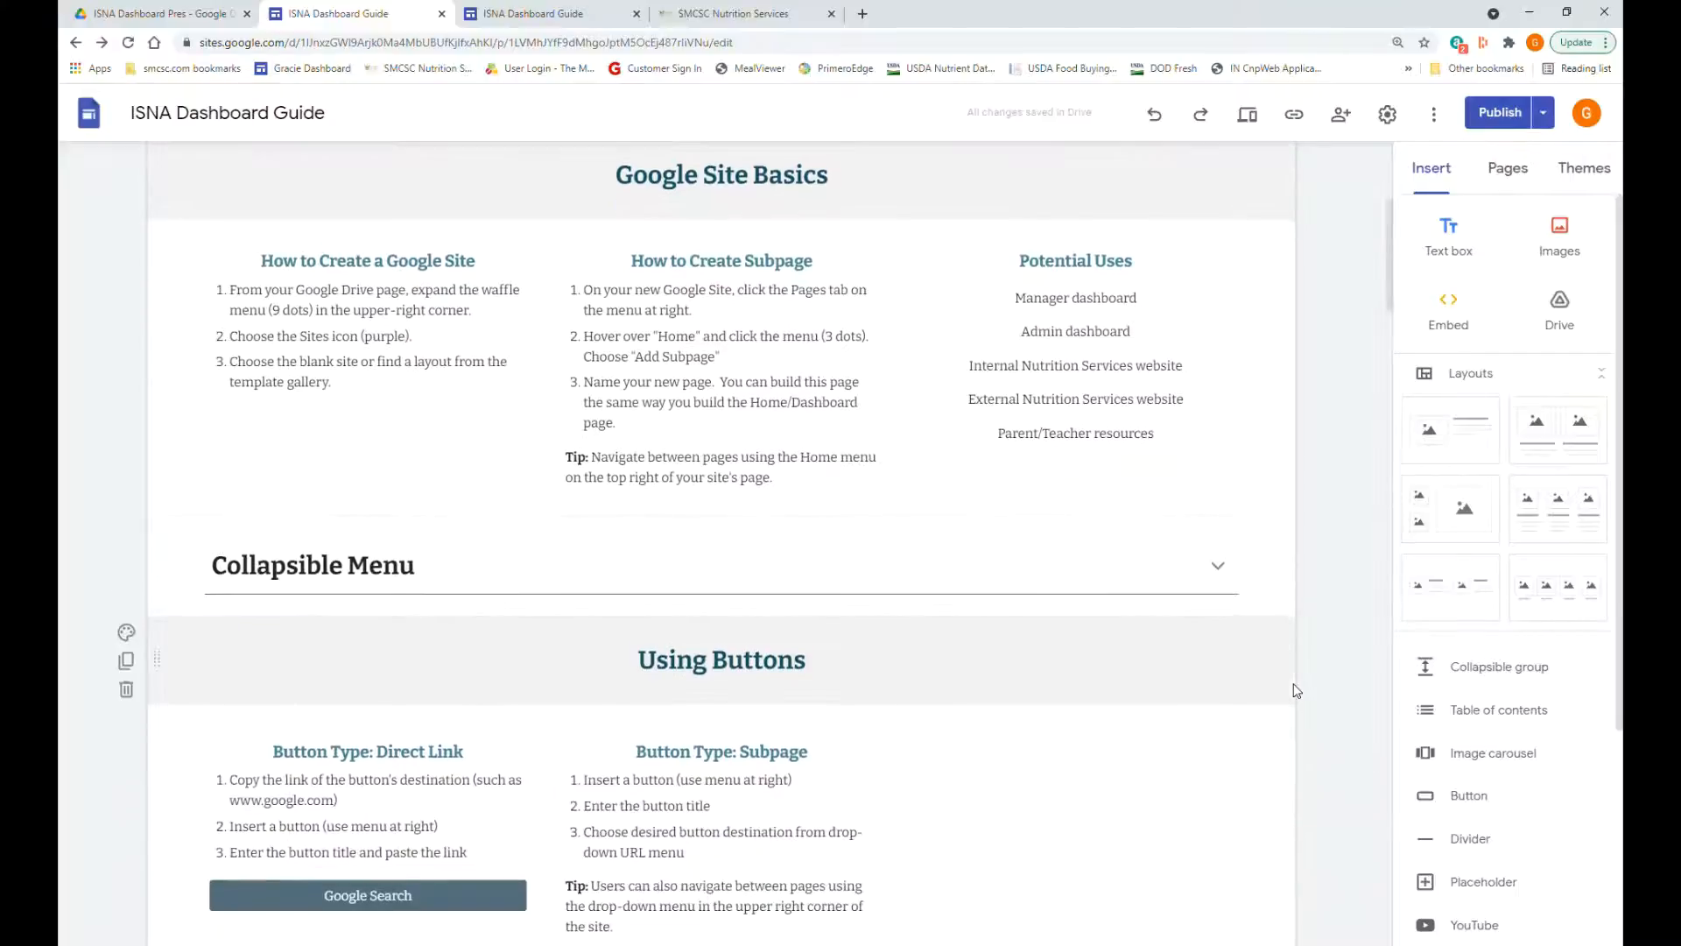
scroll(1297, 689, down, 3)
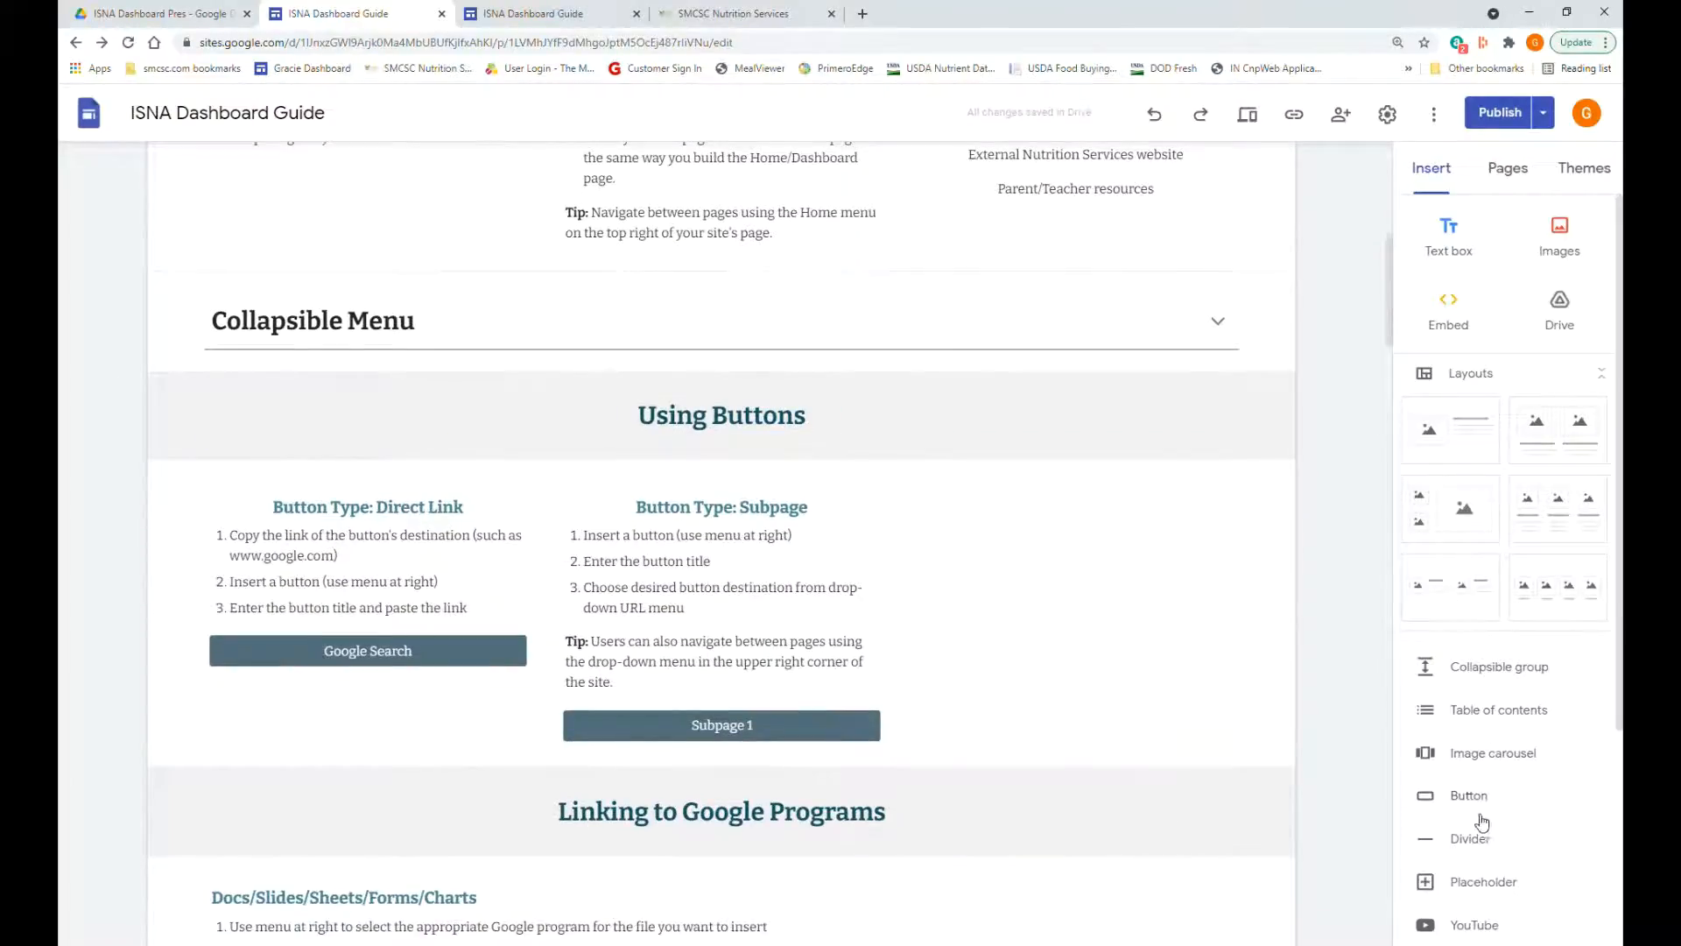
scroll(1479, 705, down, 2)
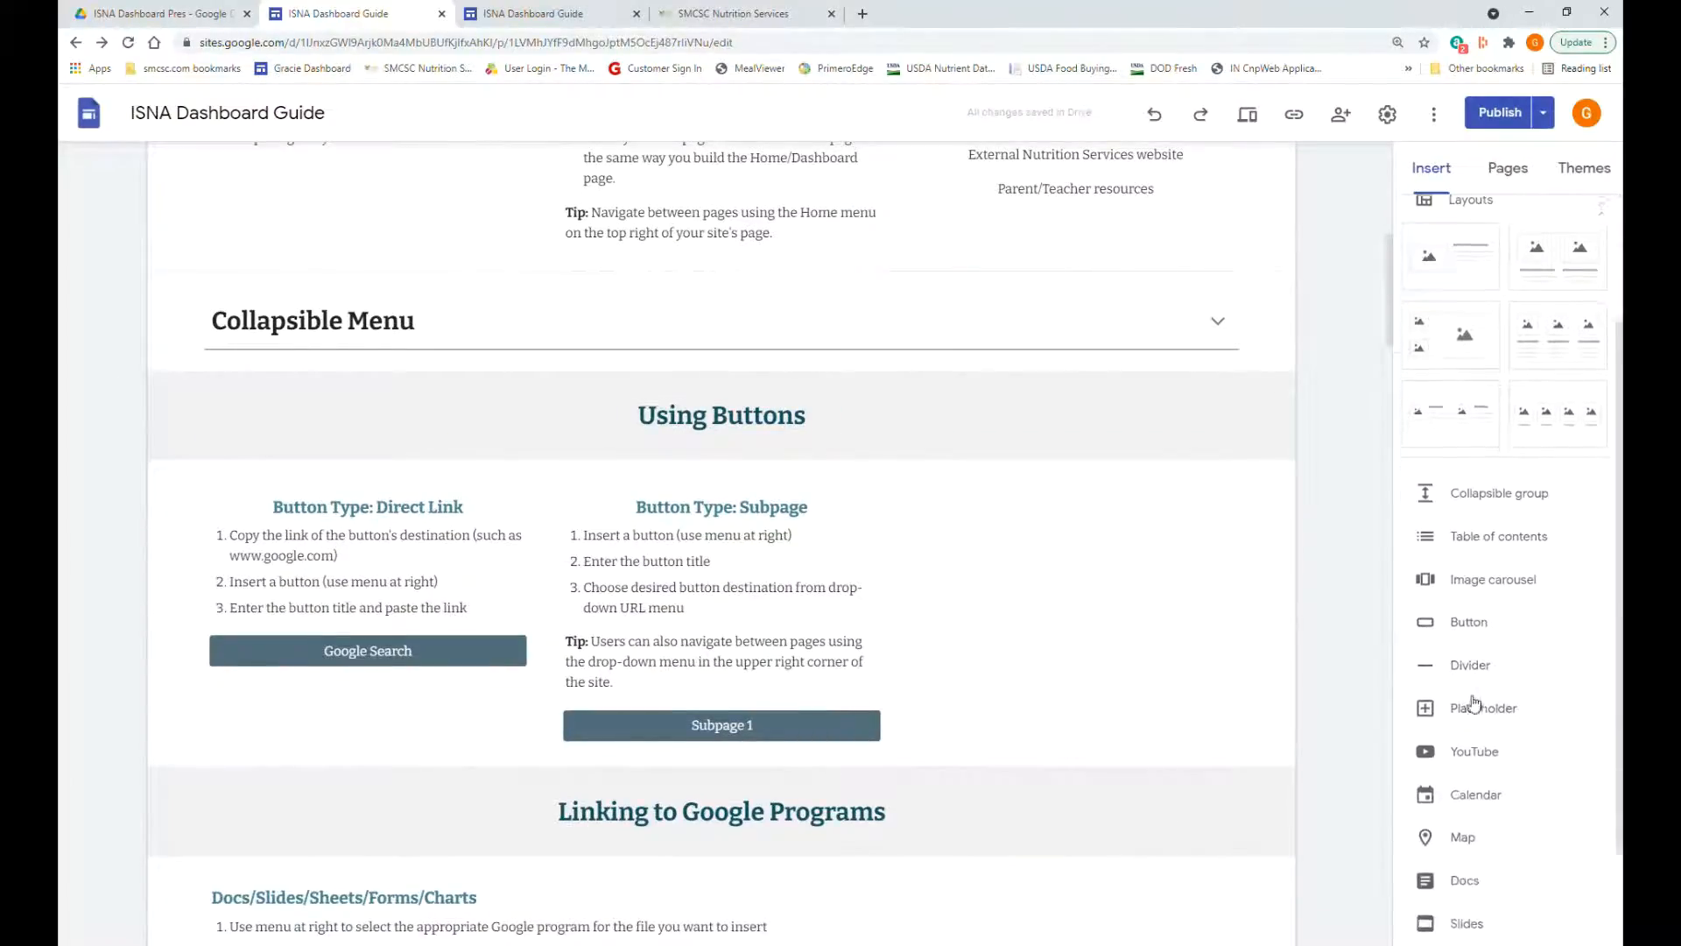
scroll(1474, 702, down, 1)
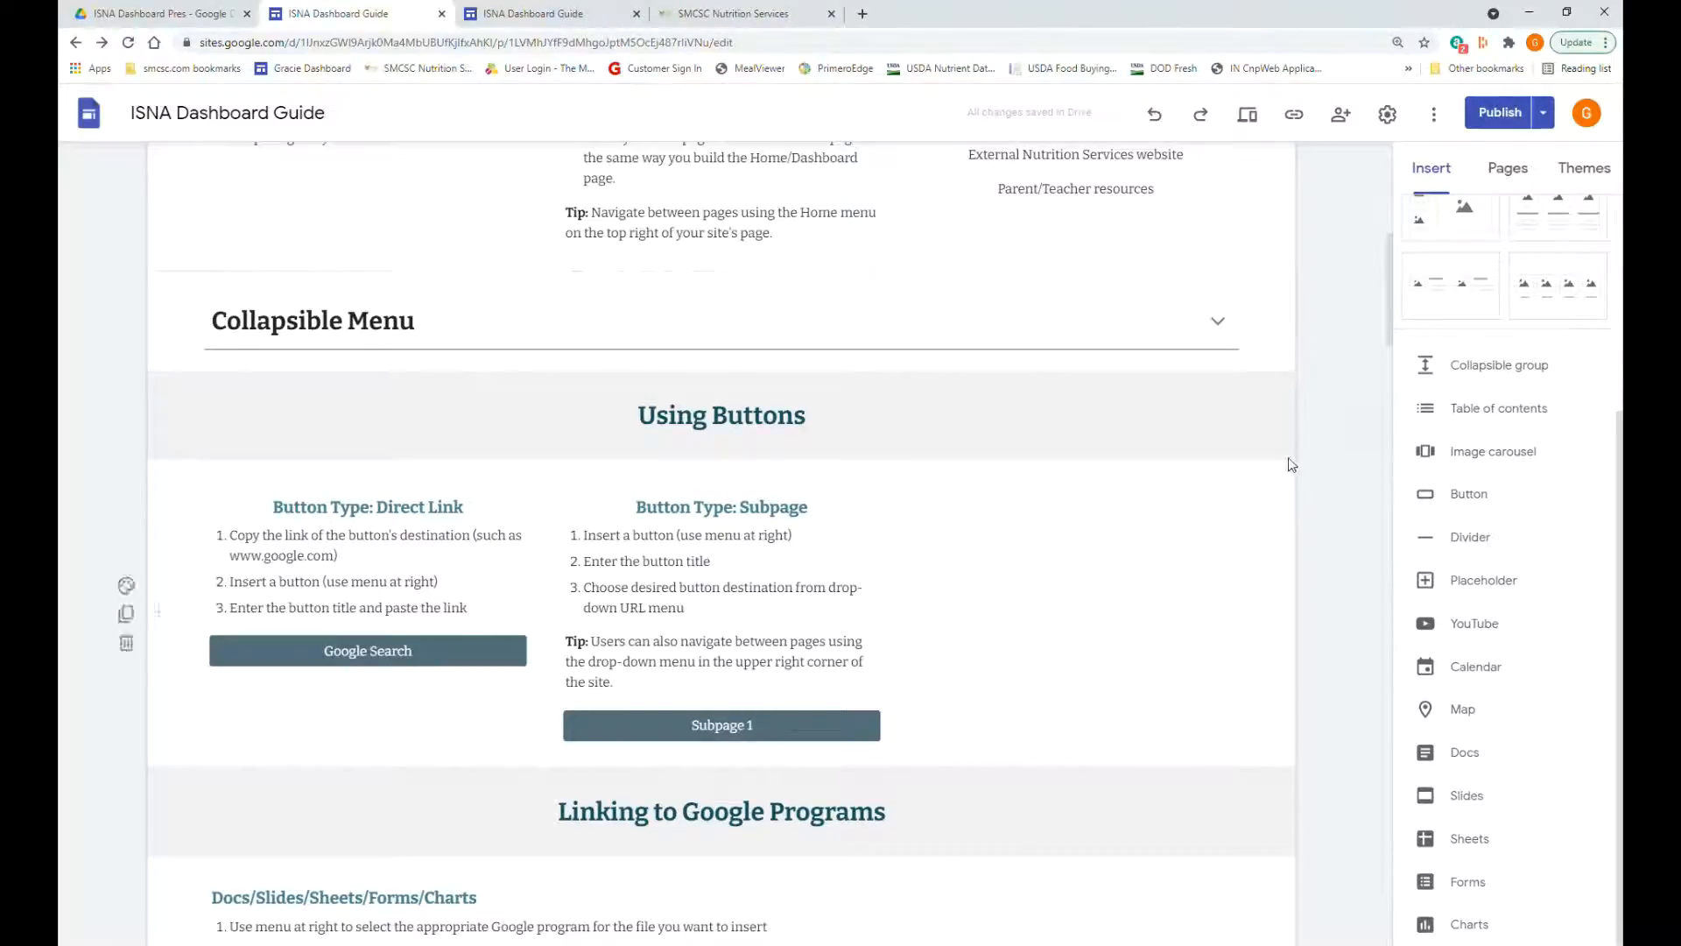
- Expand the Collapsible Menu group, examine its heading and menu items, and collapse it again
click(1217, 323)
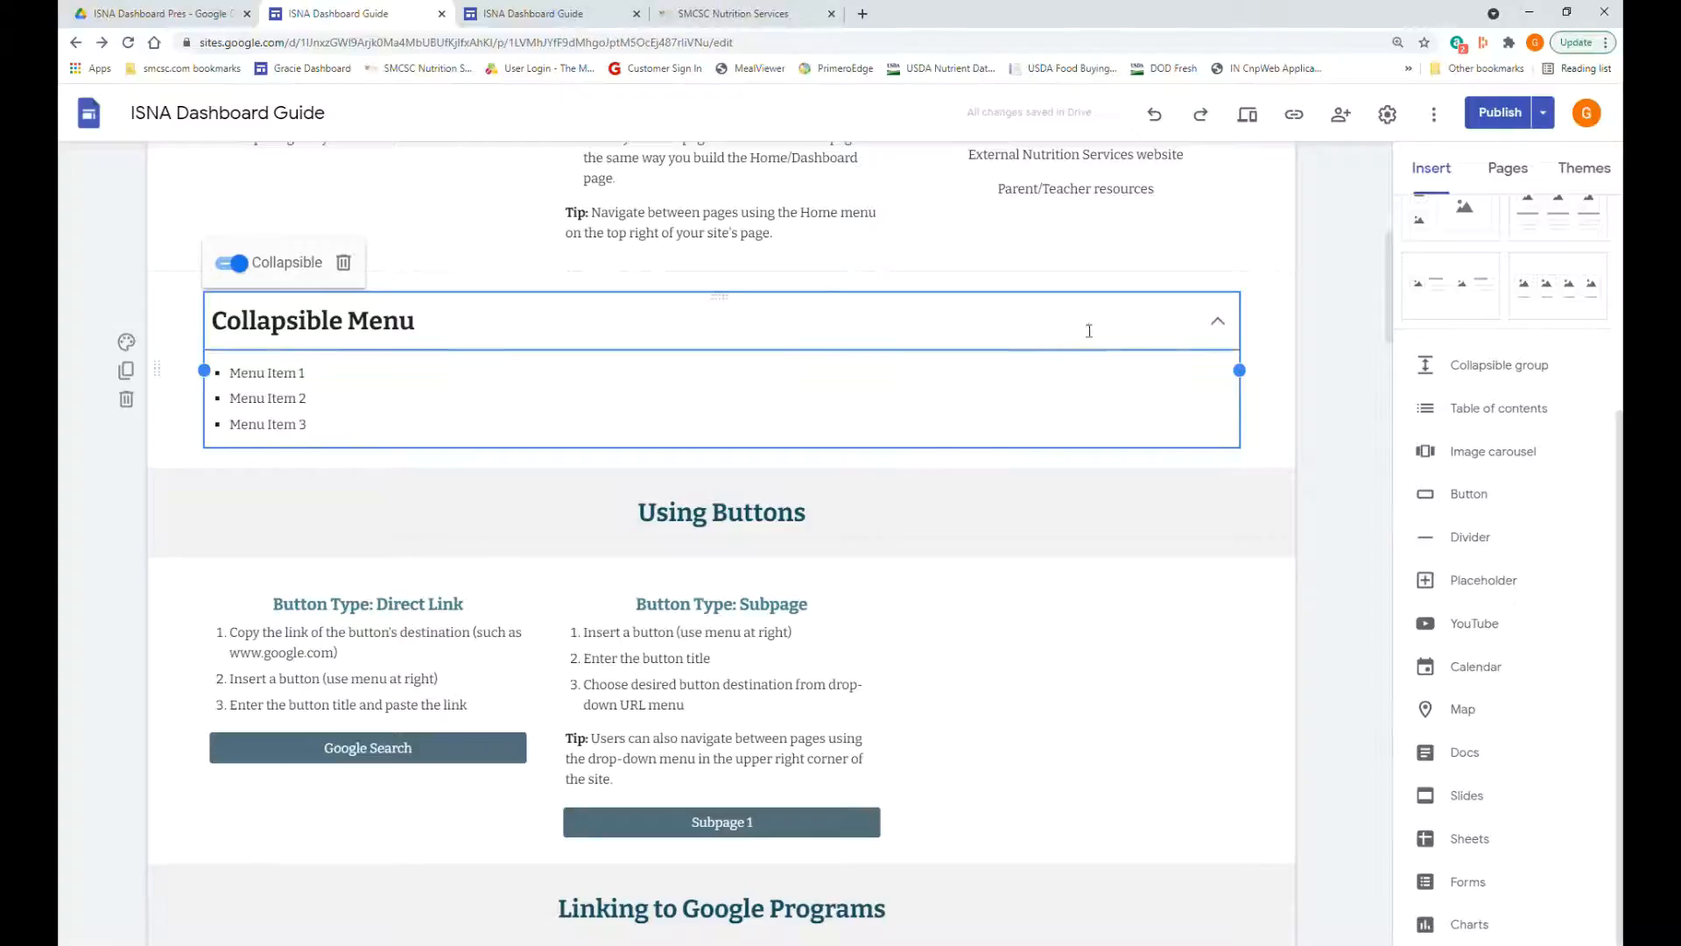
click(1050, 330)
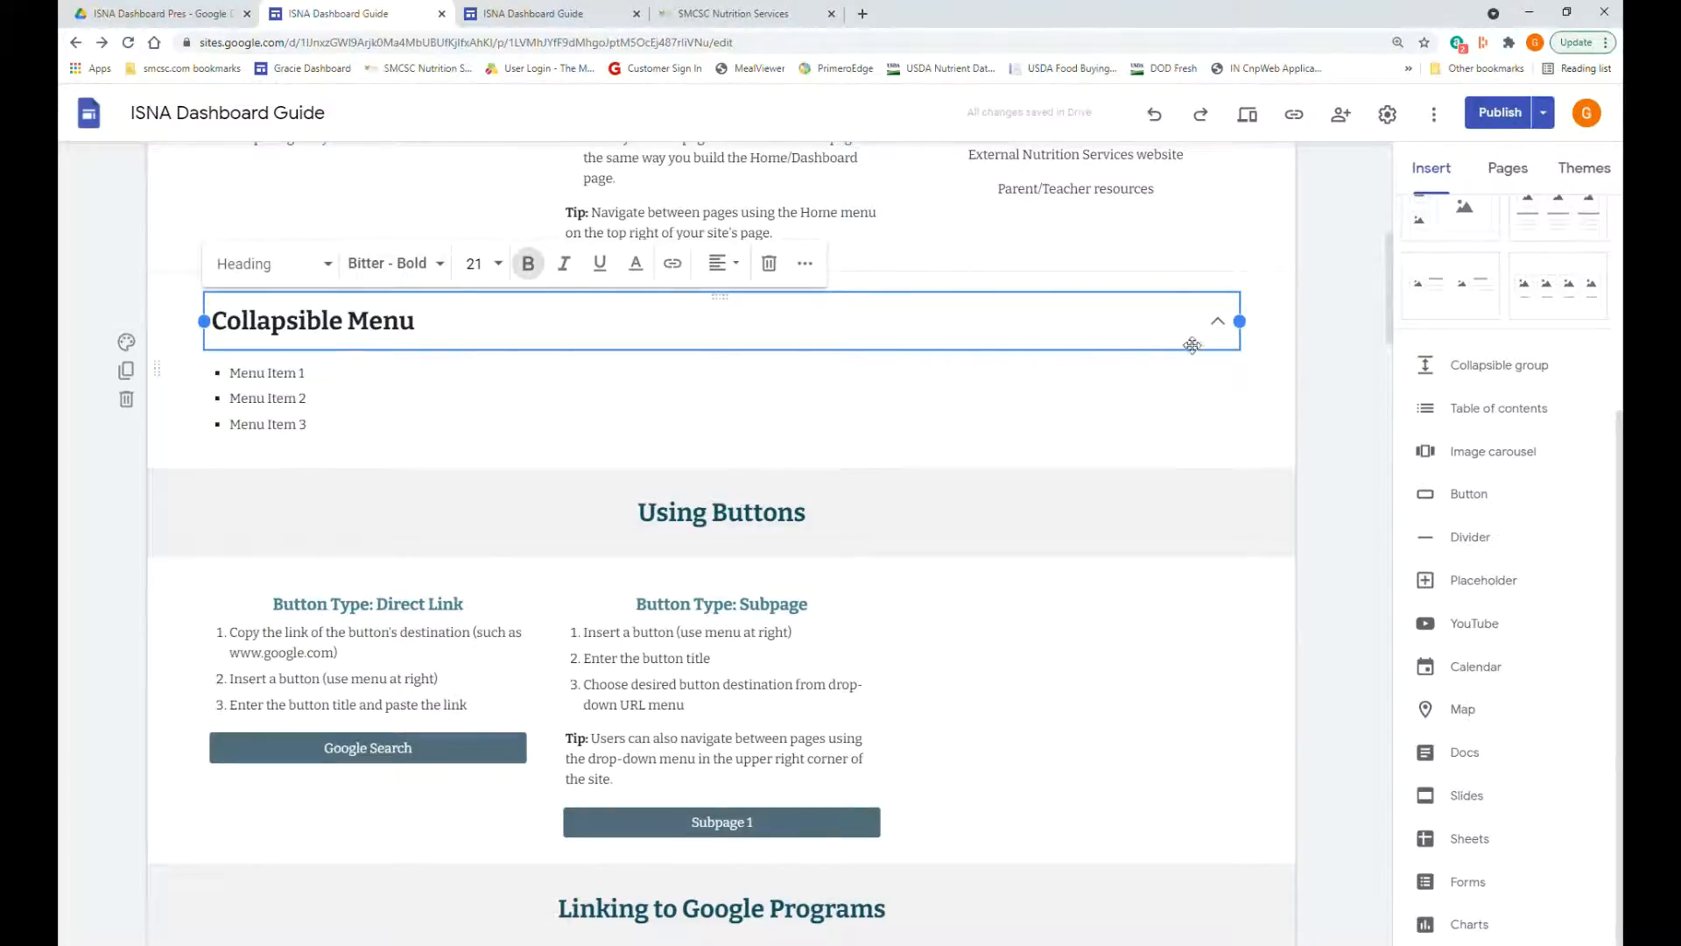
click(1221, 326)
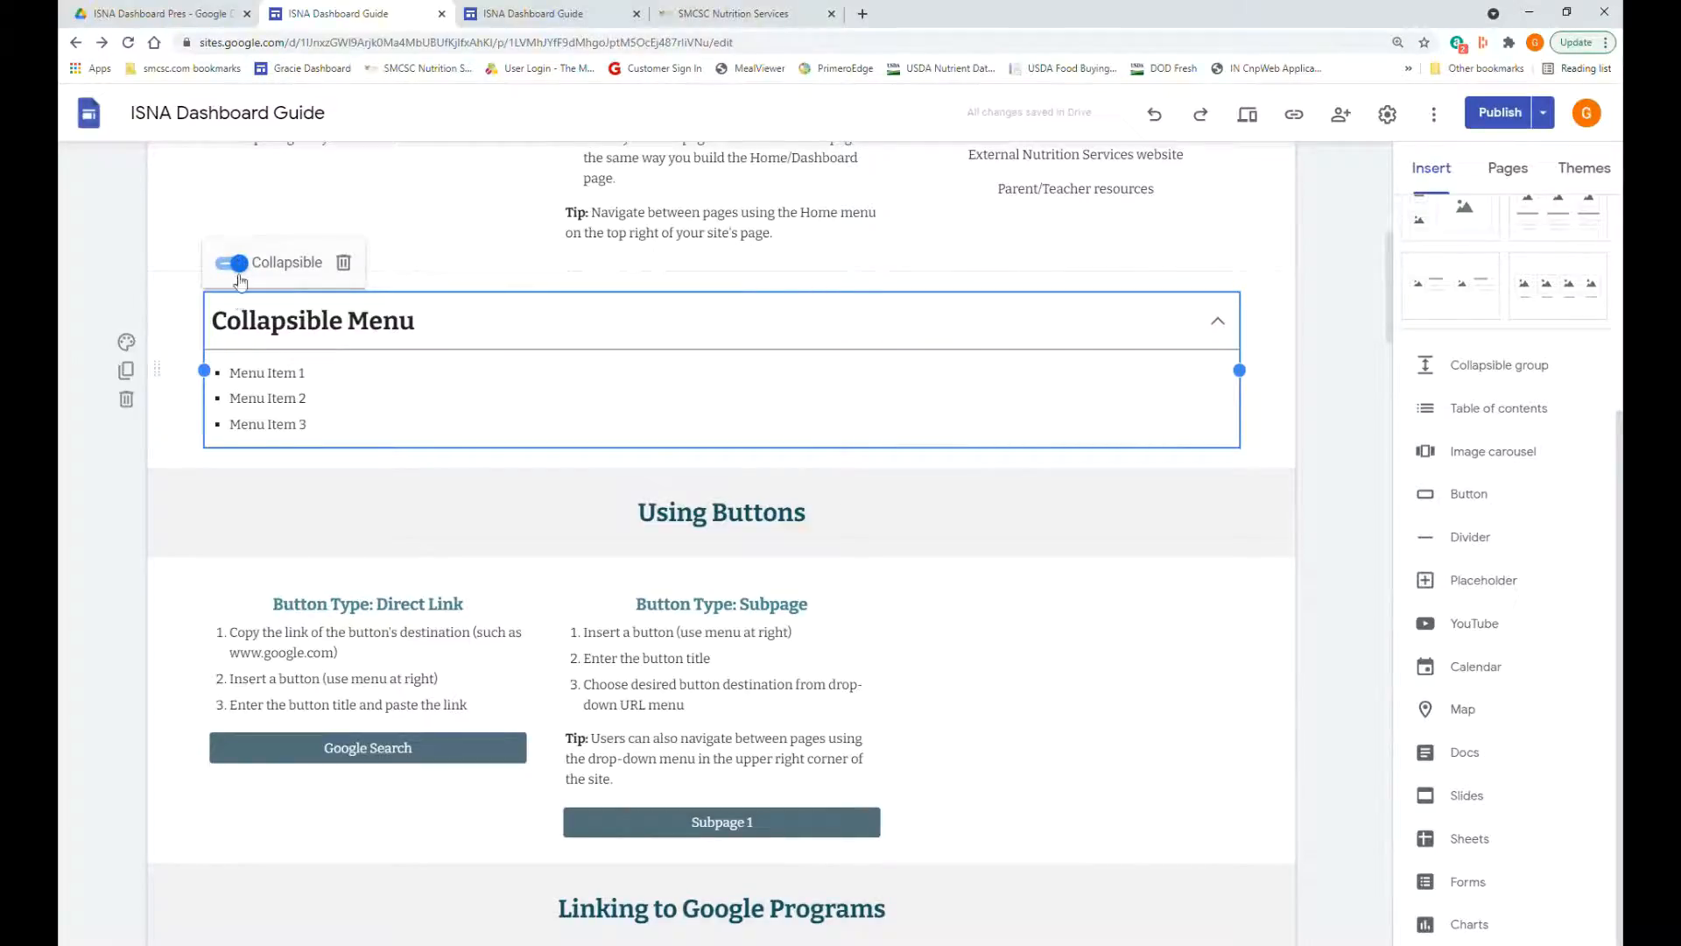
drag(311, 430, 229, 372)
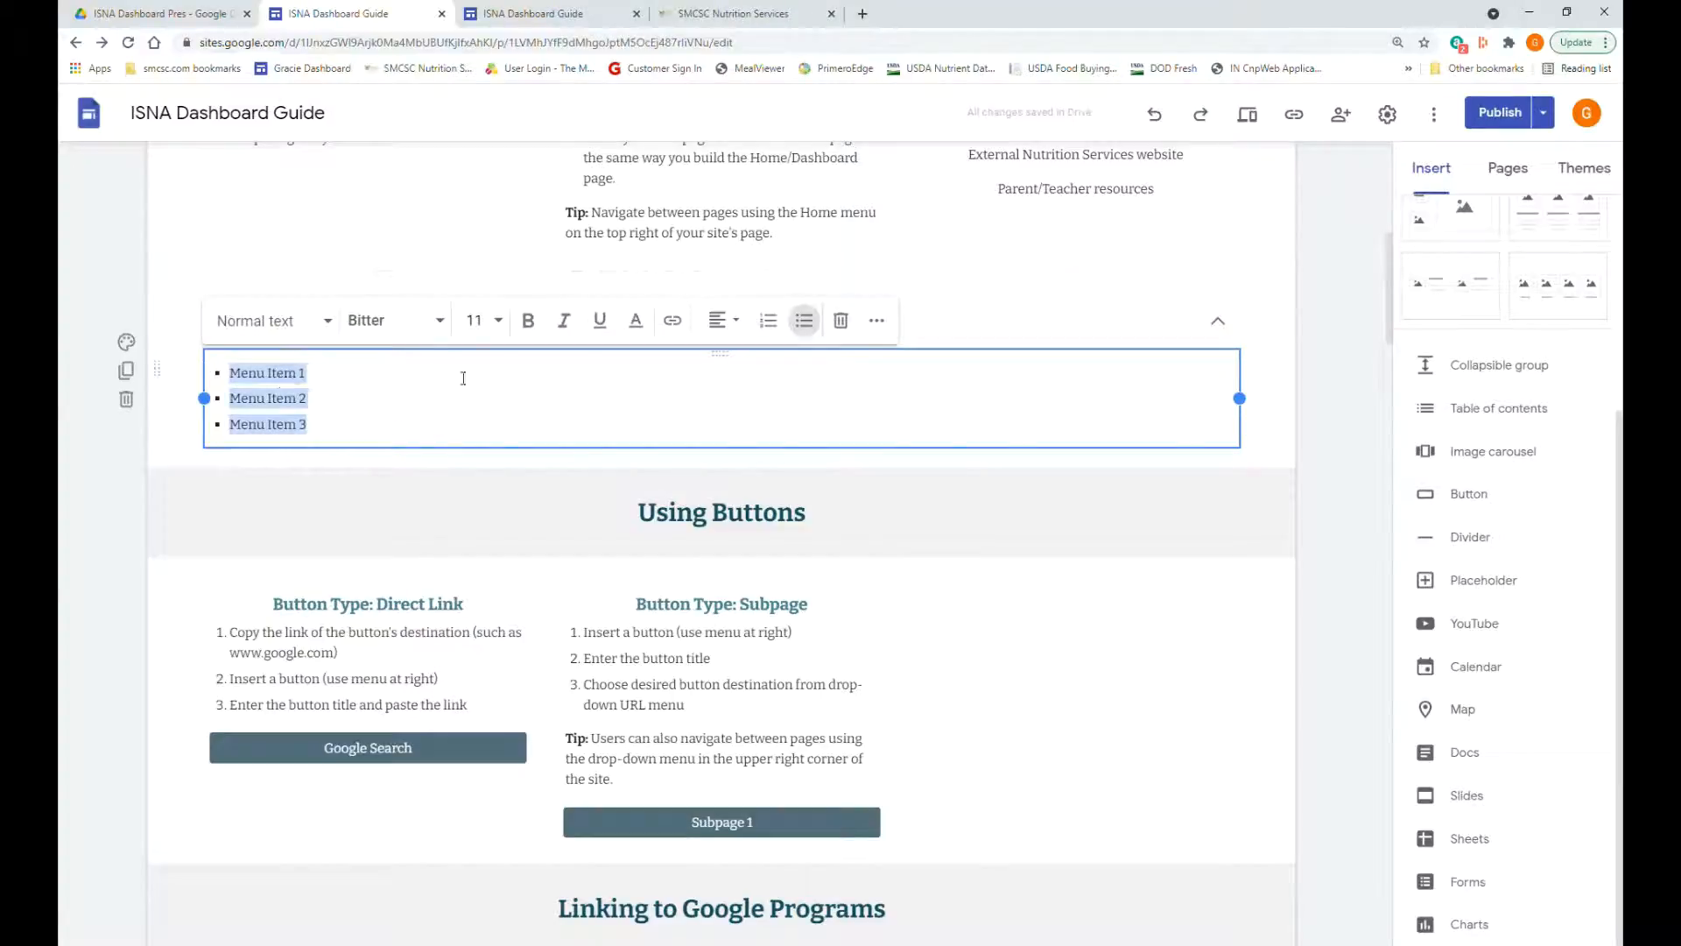
click(1261, 363)
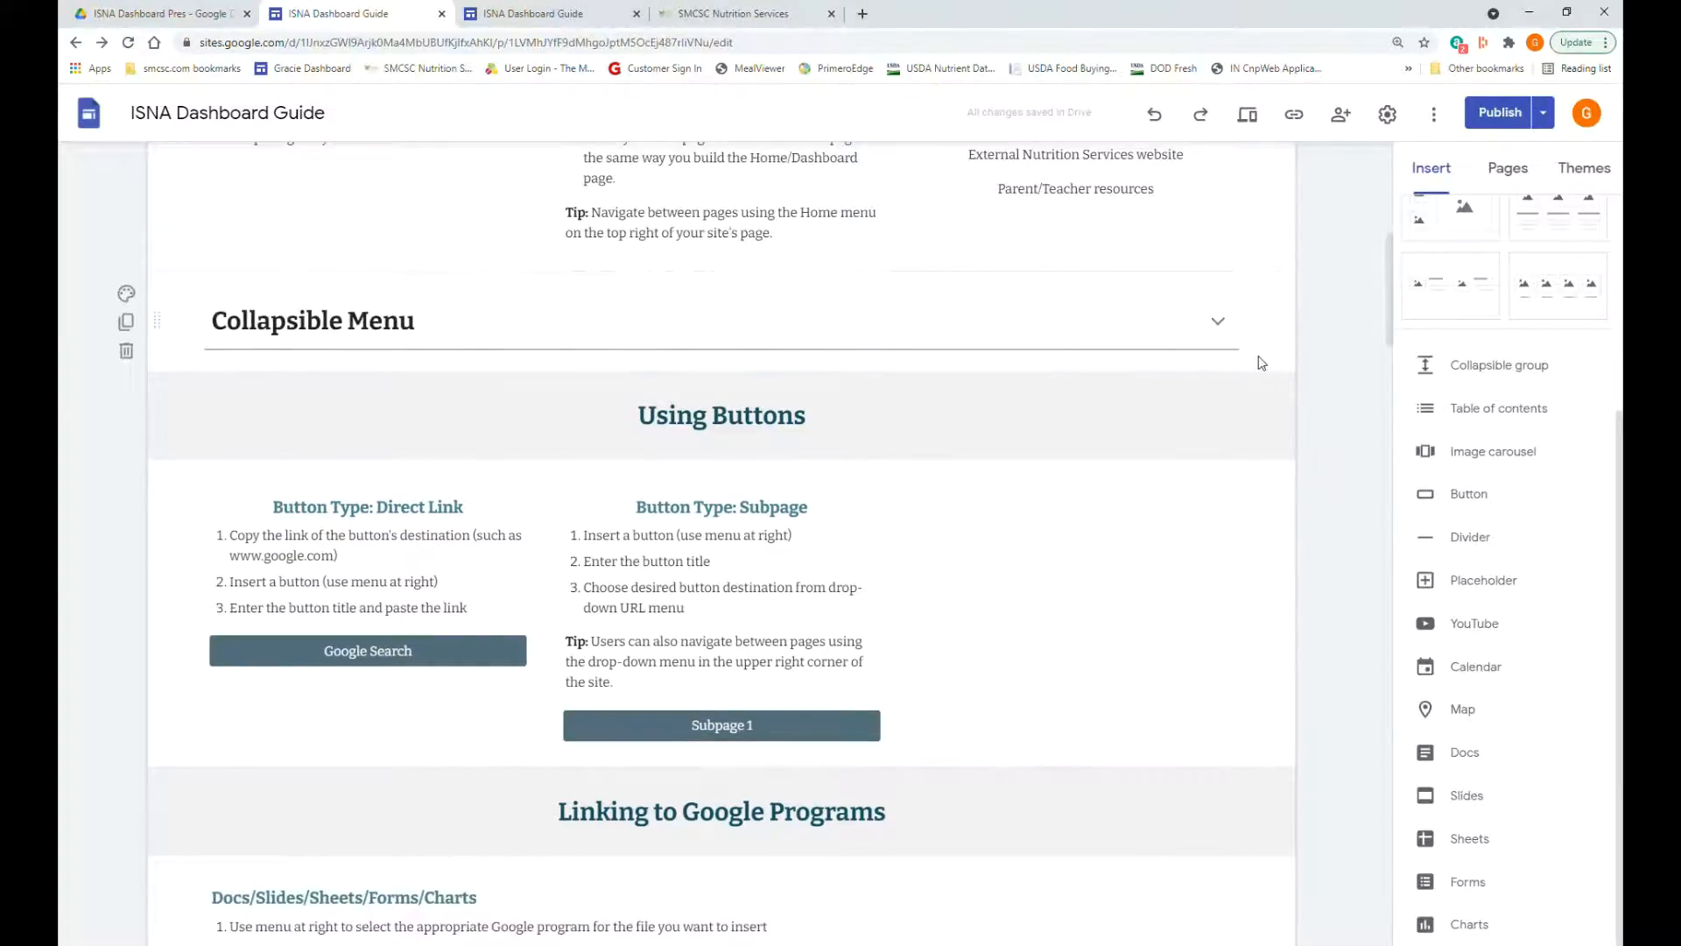
click(1219, 324)
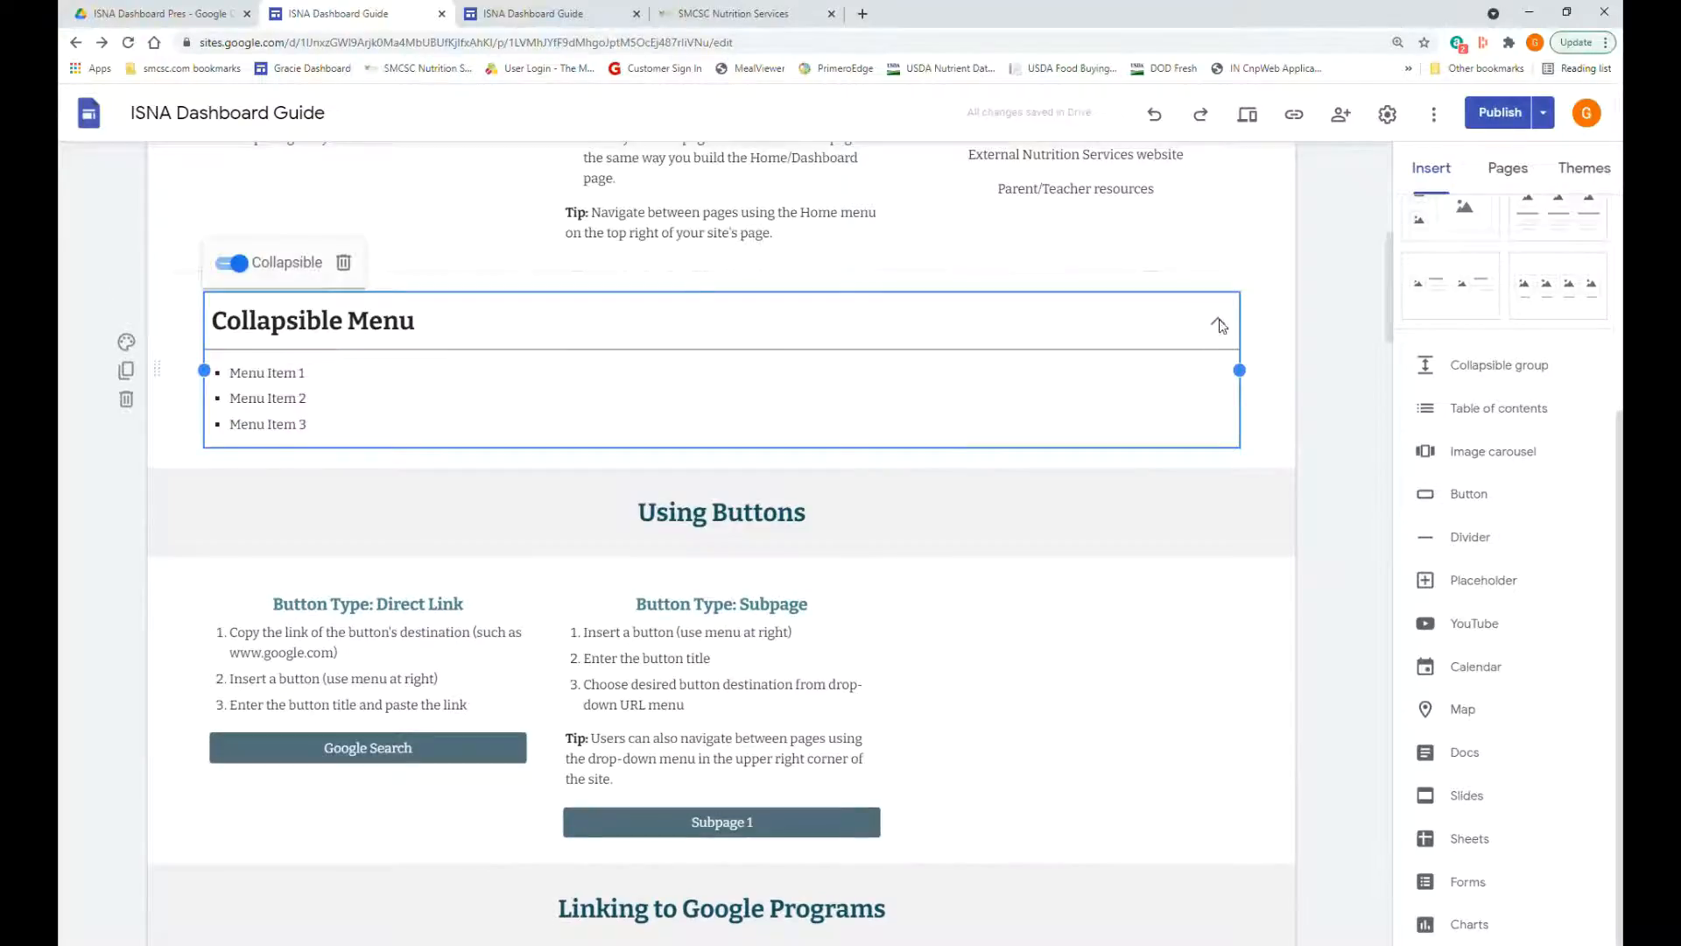
click(1292, 347)
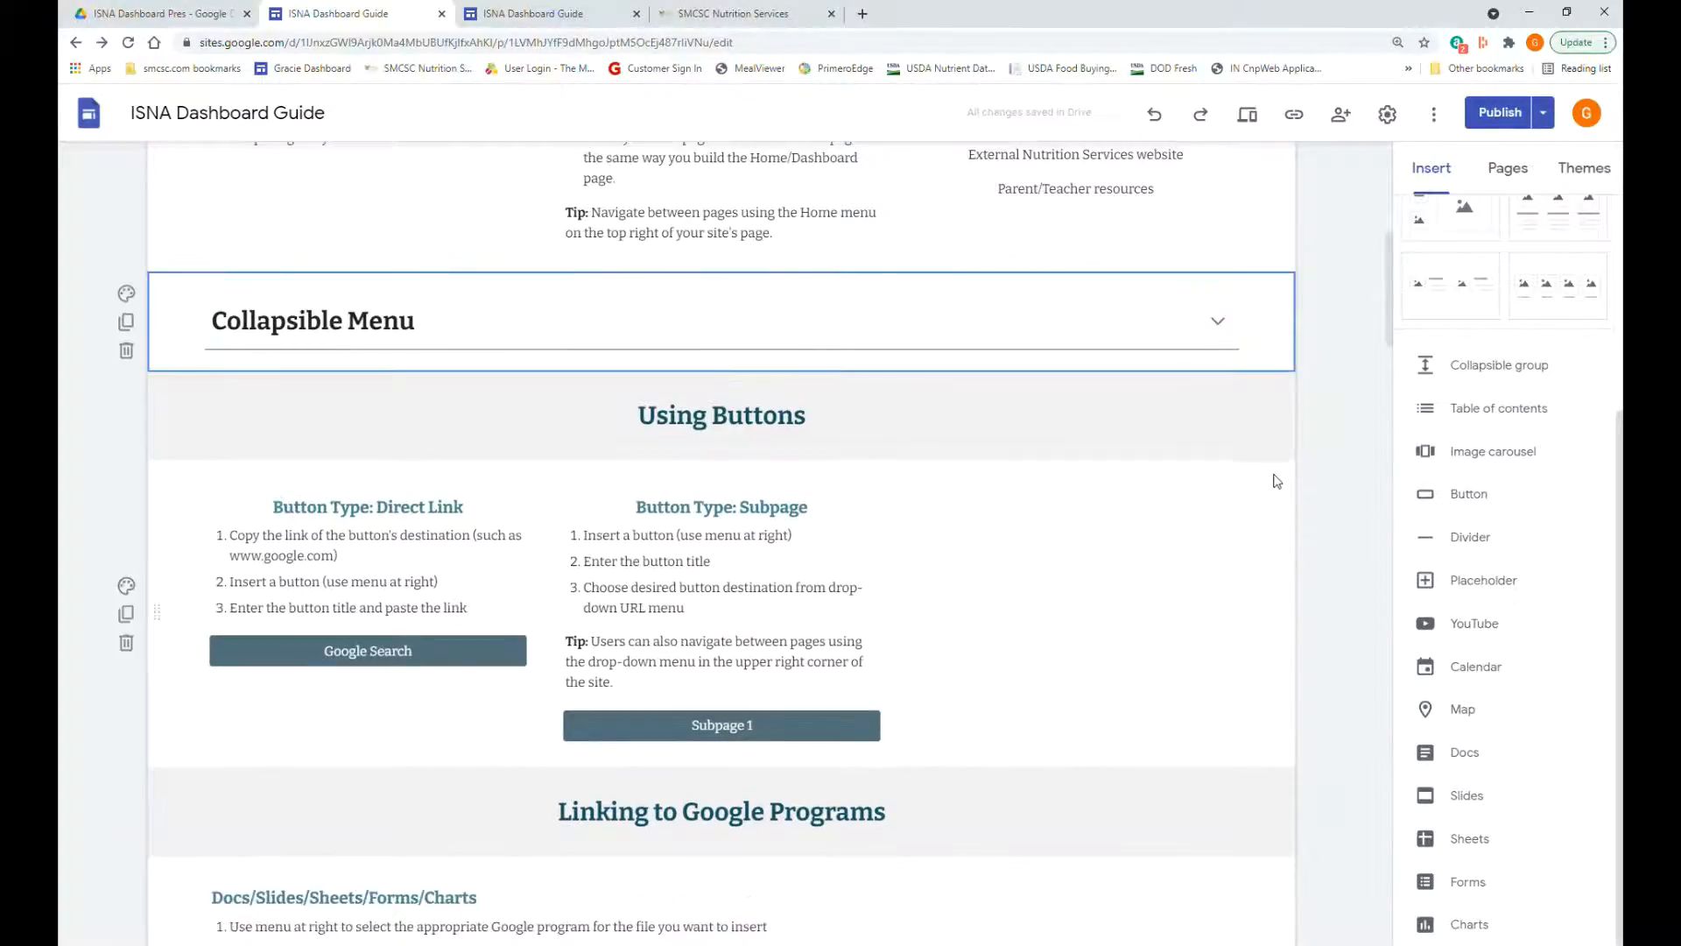
- Rename the Google Search button in the Using Buttons section to "Google", keeping its link
scroll(1088, 495, down, 1)
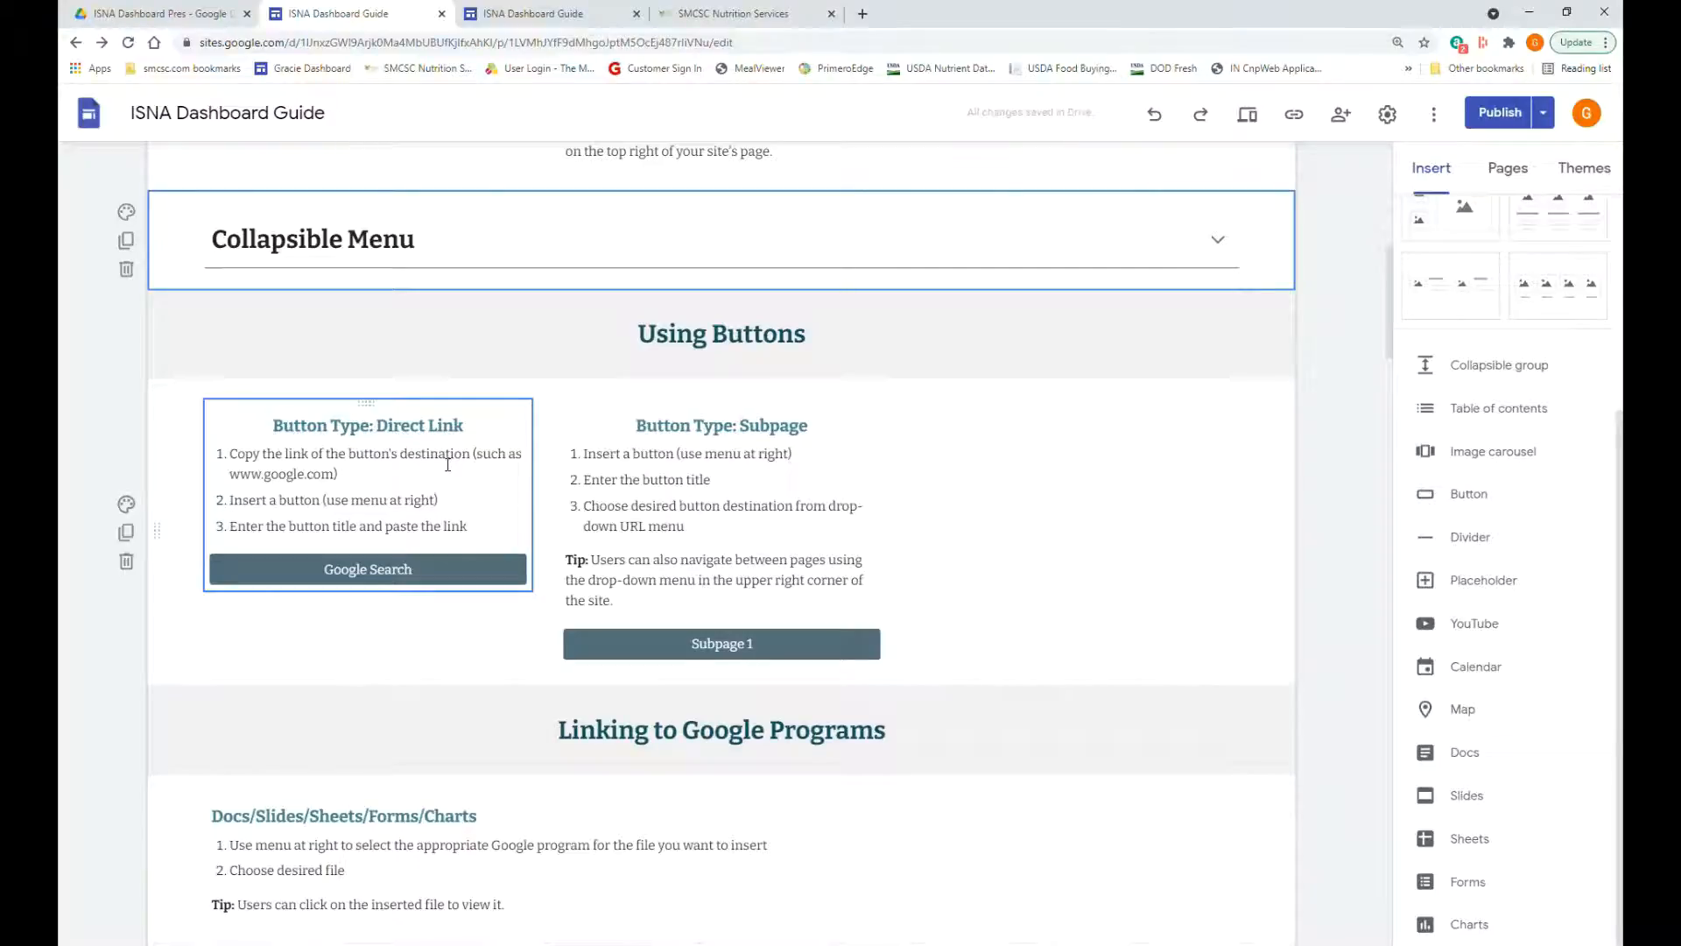
click(387, 595)
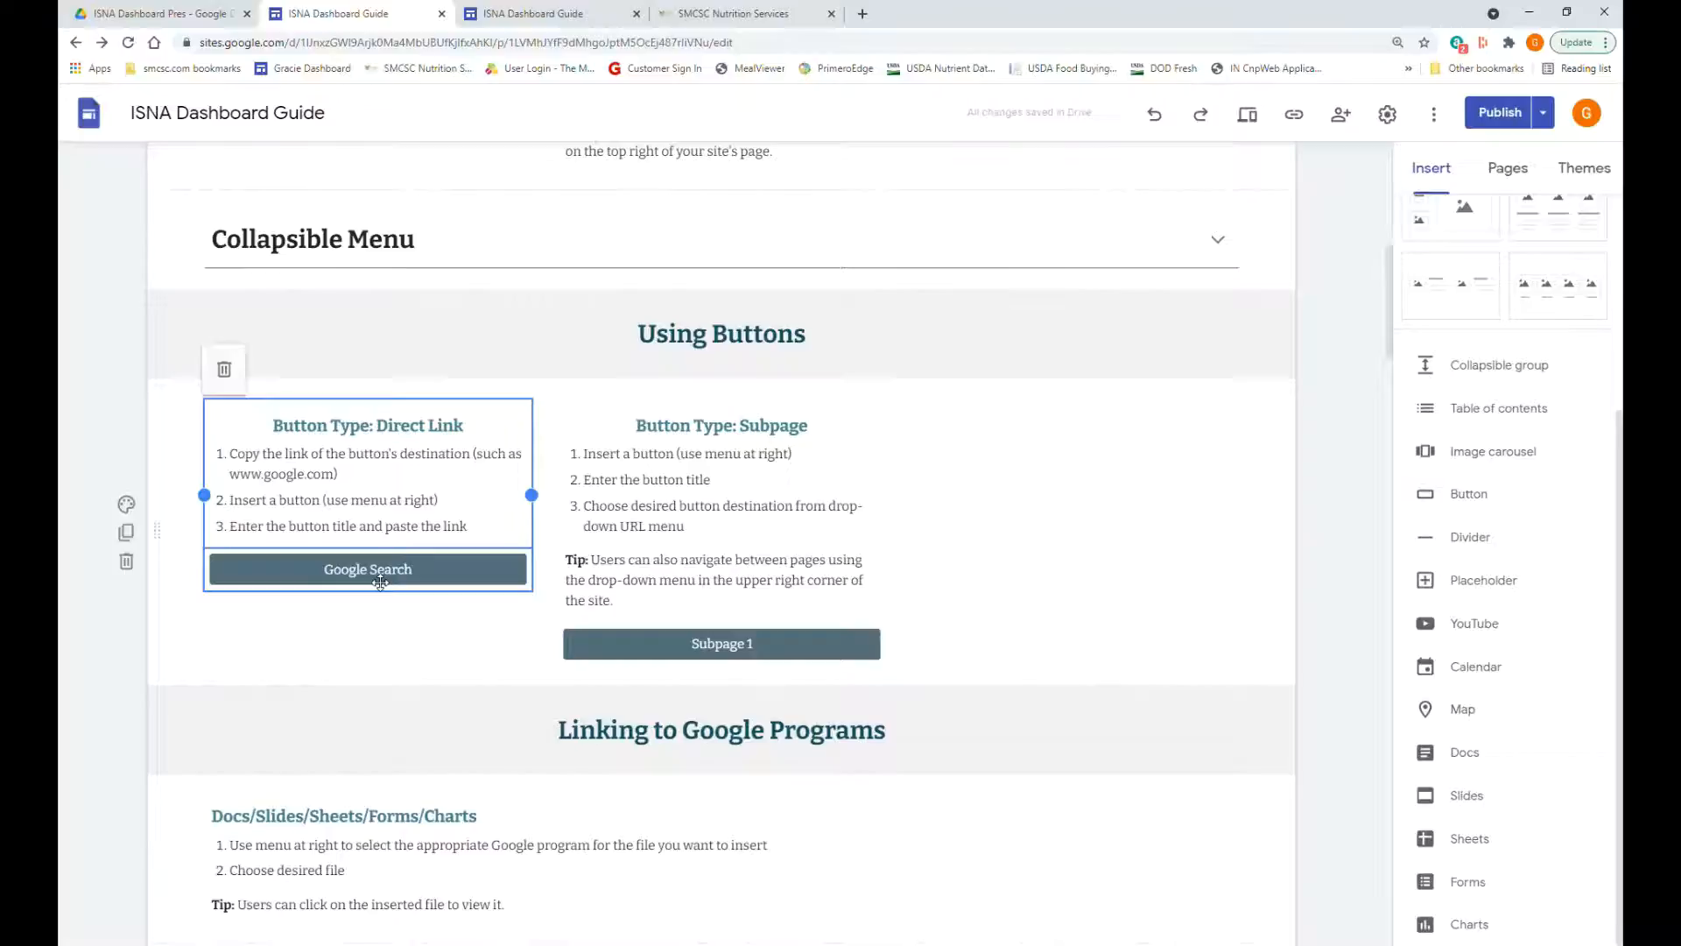
click(380, 582)
click(385, 578)
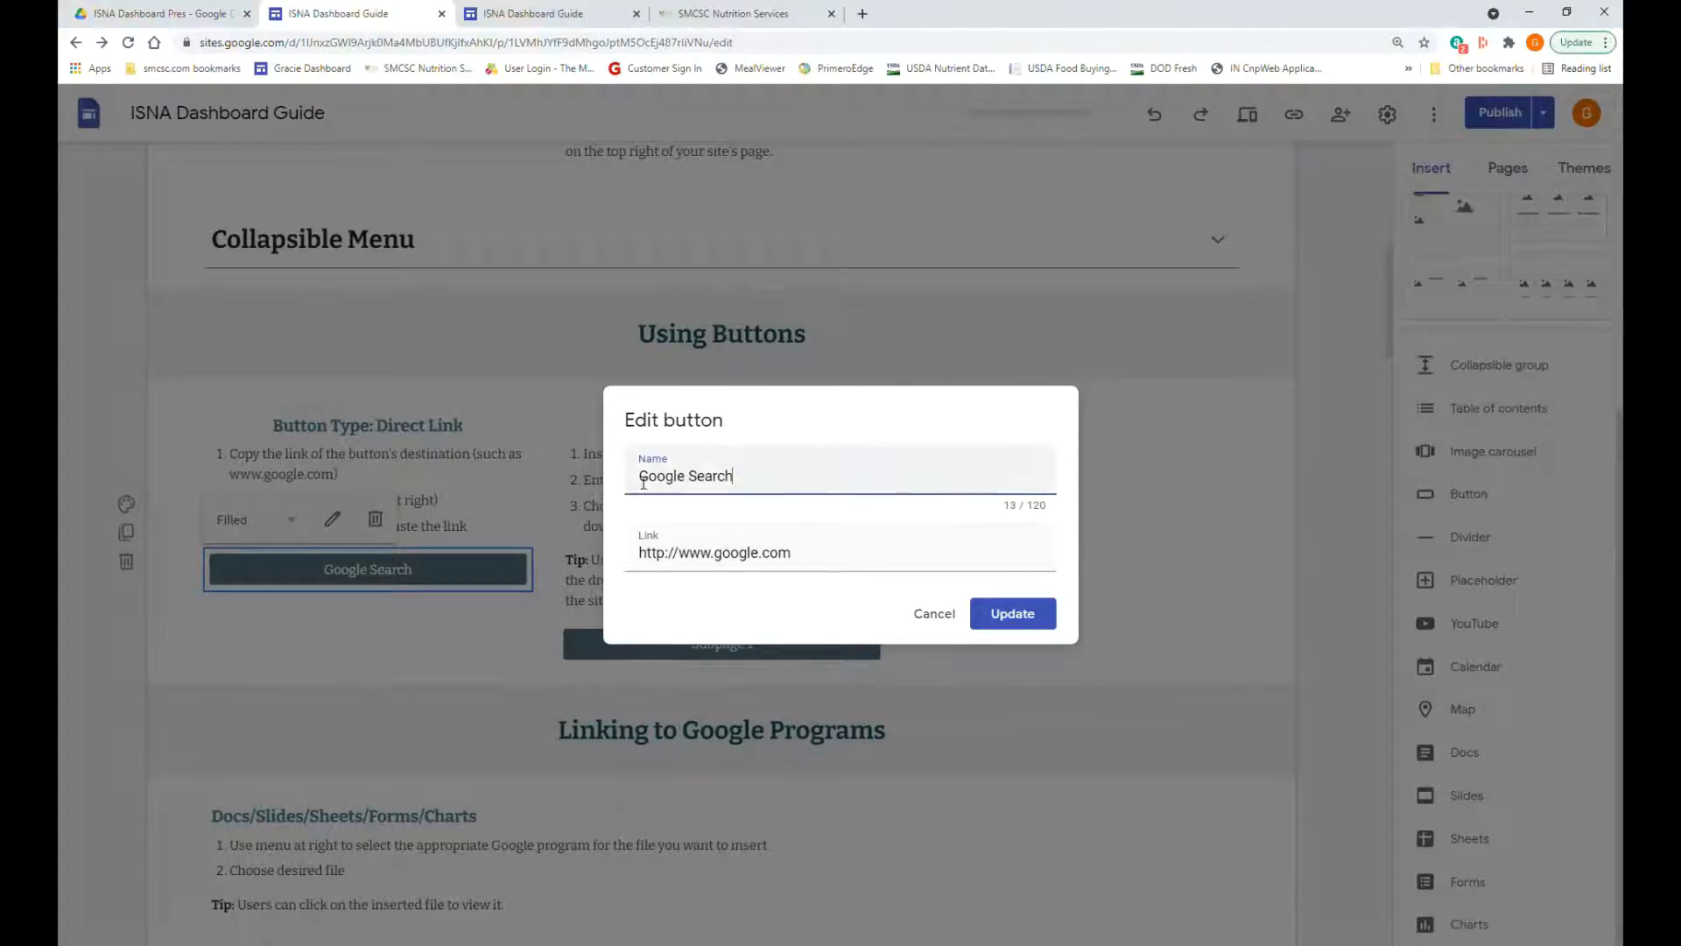
drag(640, 480, 740, 483)
double_click(740, 482)
key(BackSpace)
key(BackSpace)
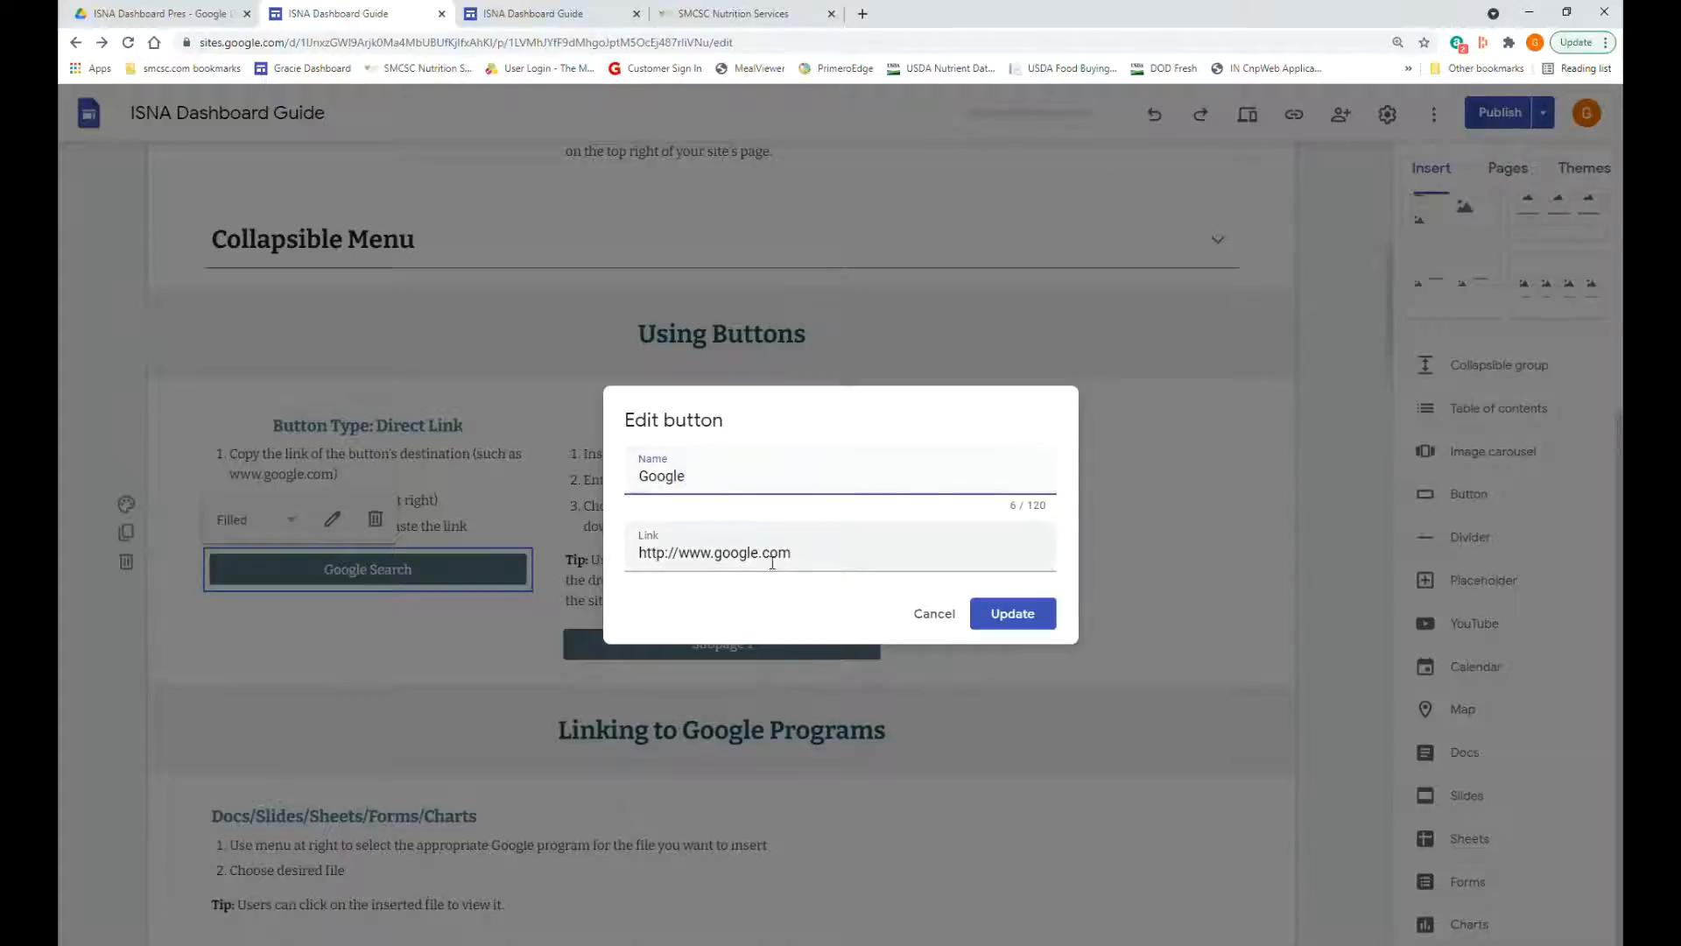
click(1012, 613)
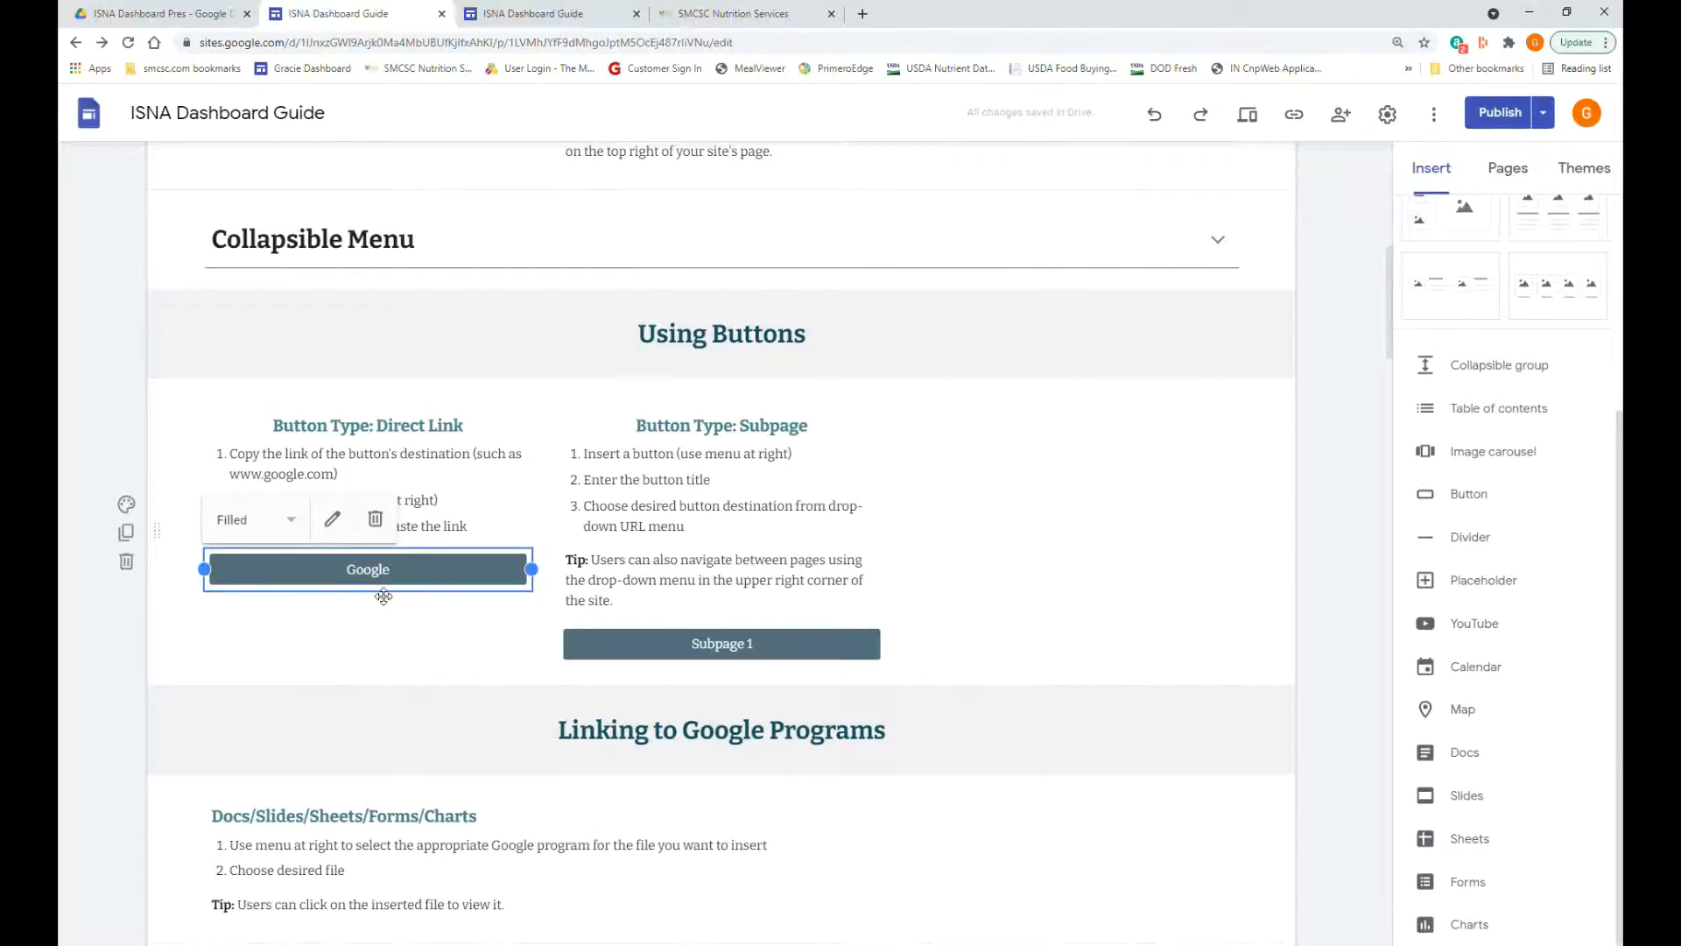
- Check the direct link button in the Using Buttons section of the published site, then return to the editor
click(562, 13)
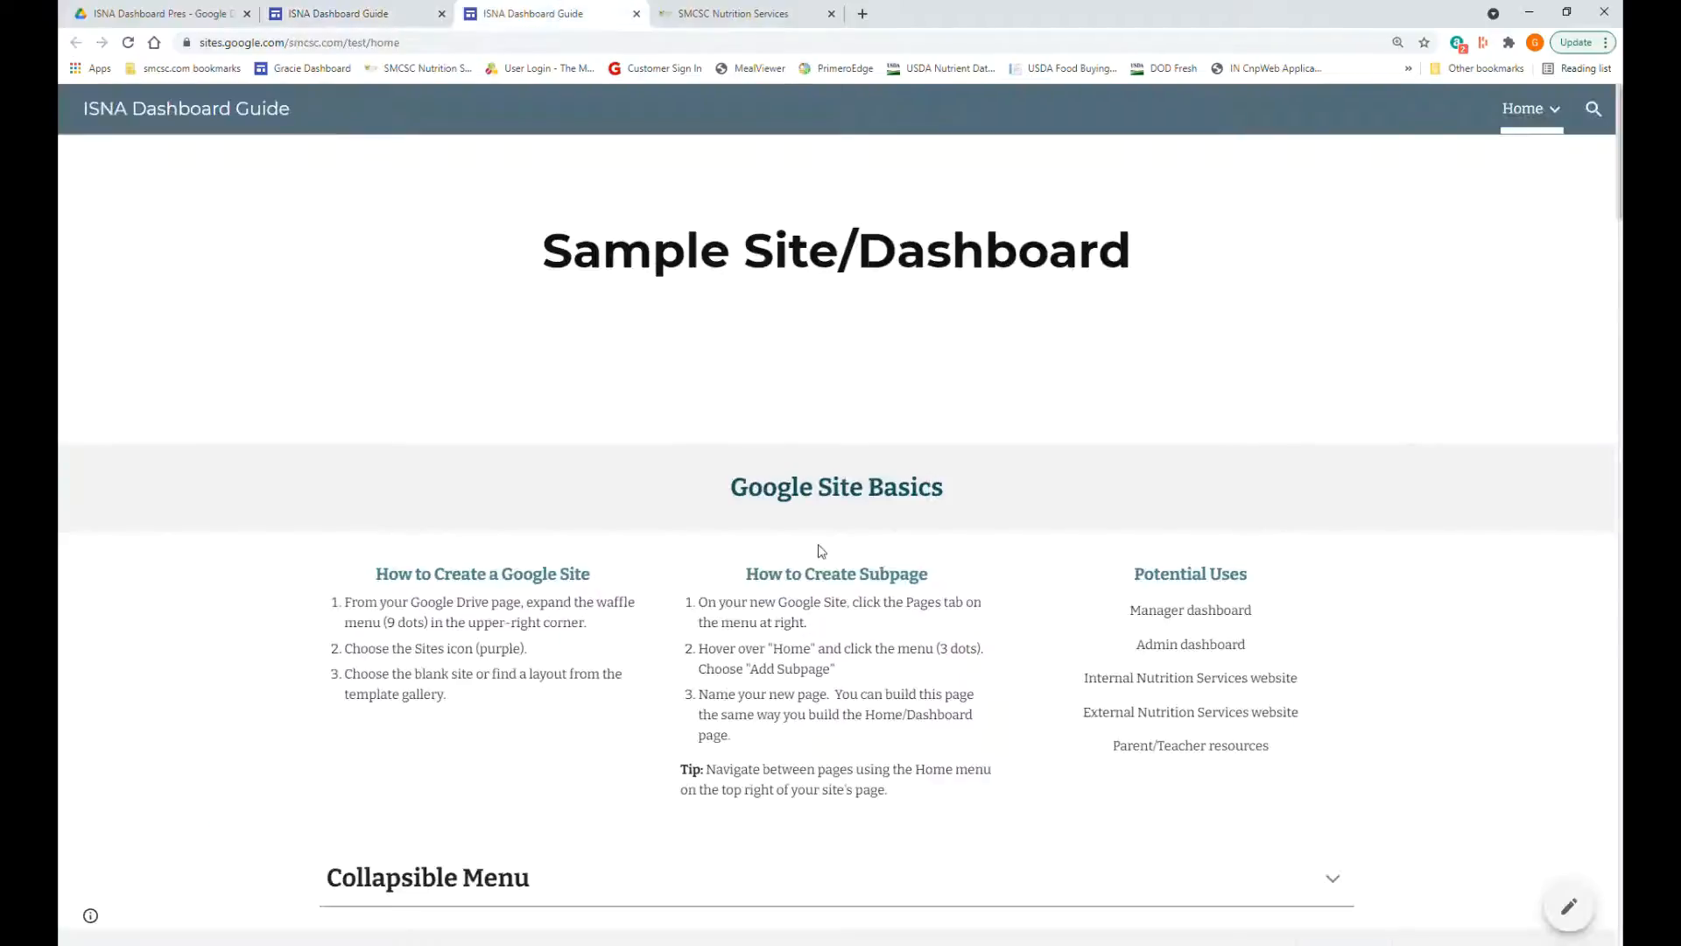
scroll(680, 589, down, 6)
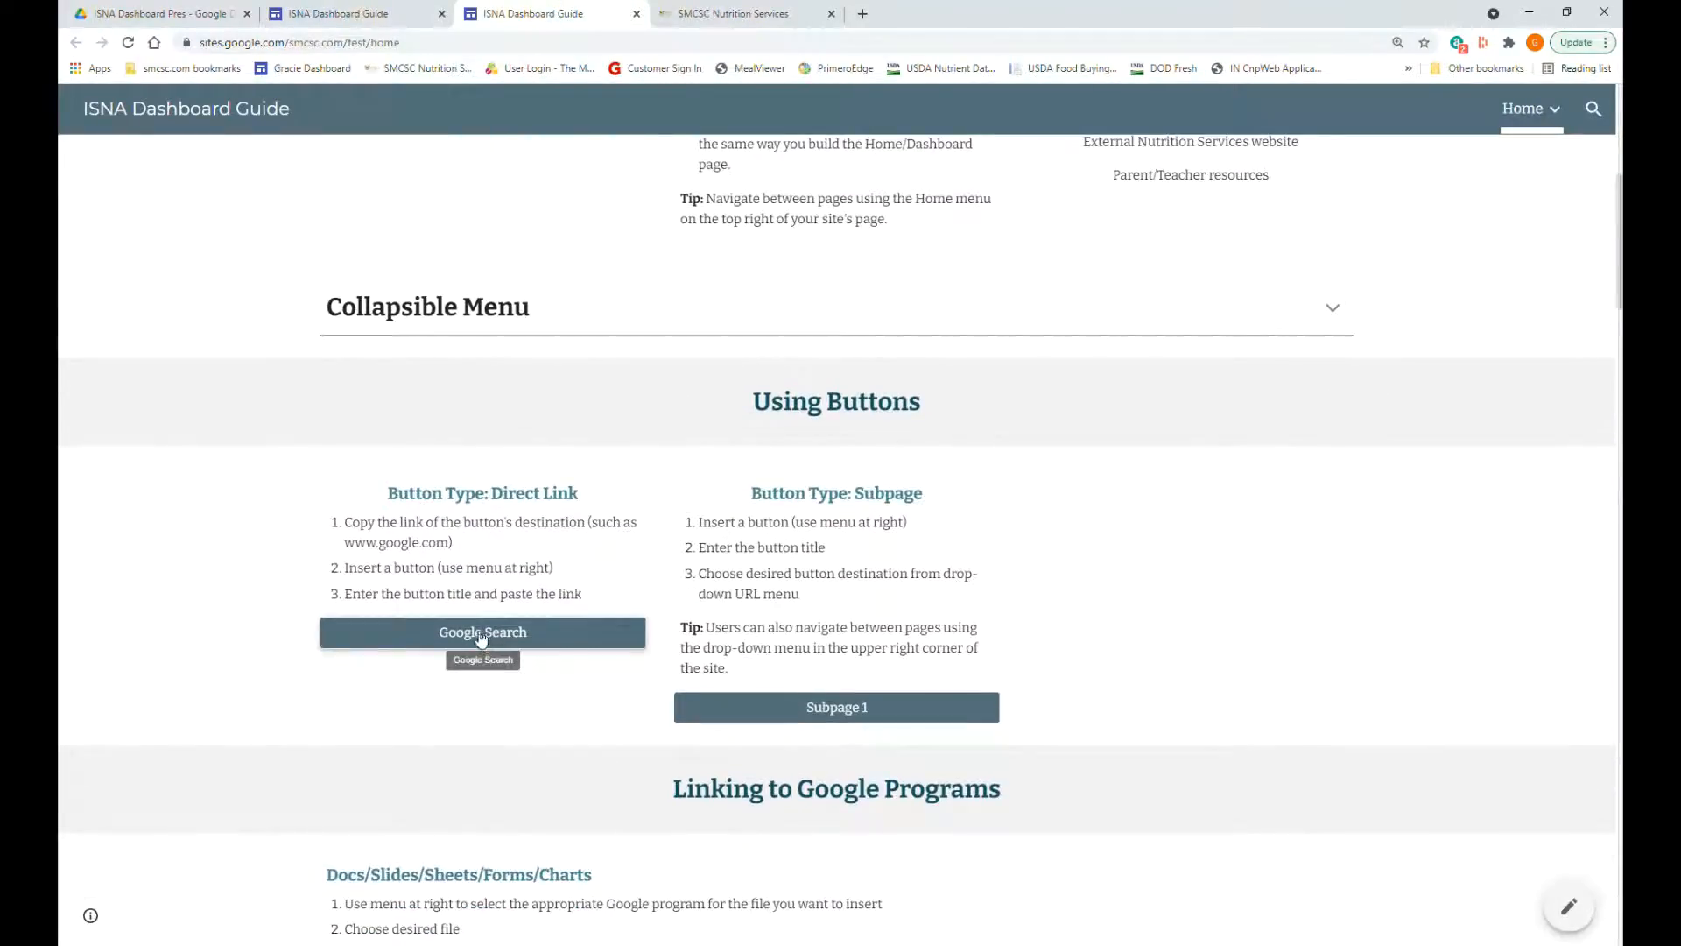
click(368, 13)
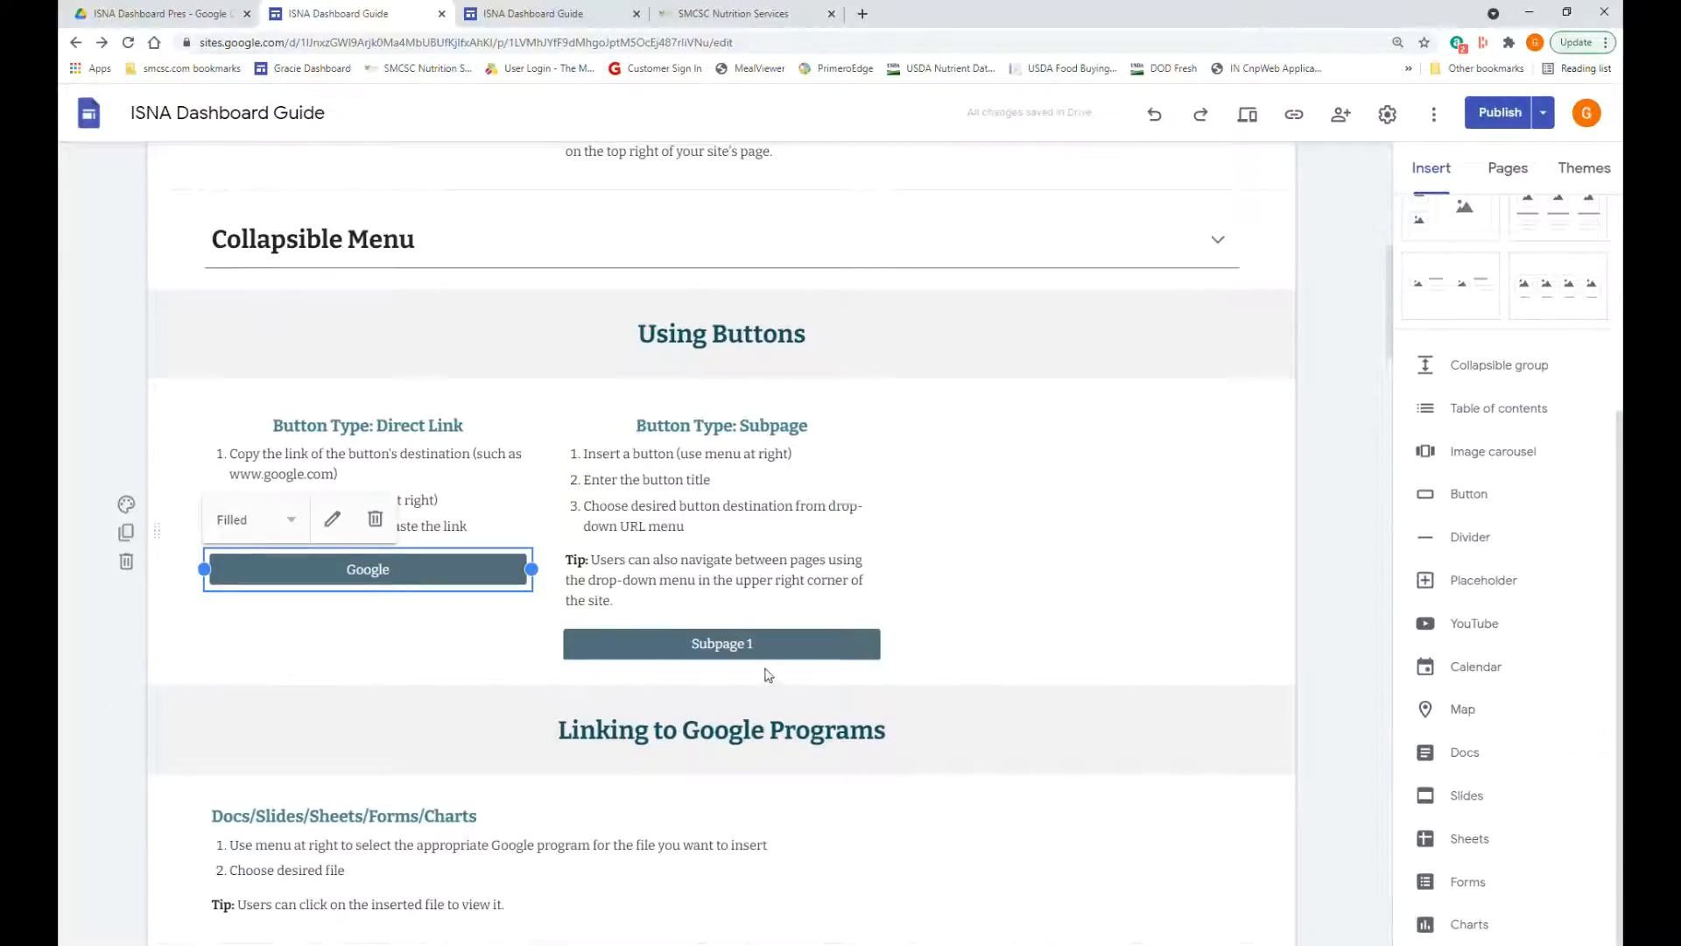
- View the Subpage 1 button's name and the suggested link destinations, then close its settings without changes
double_click(703, 648)
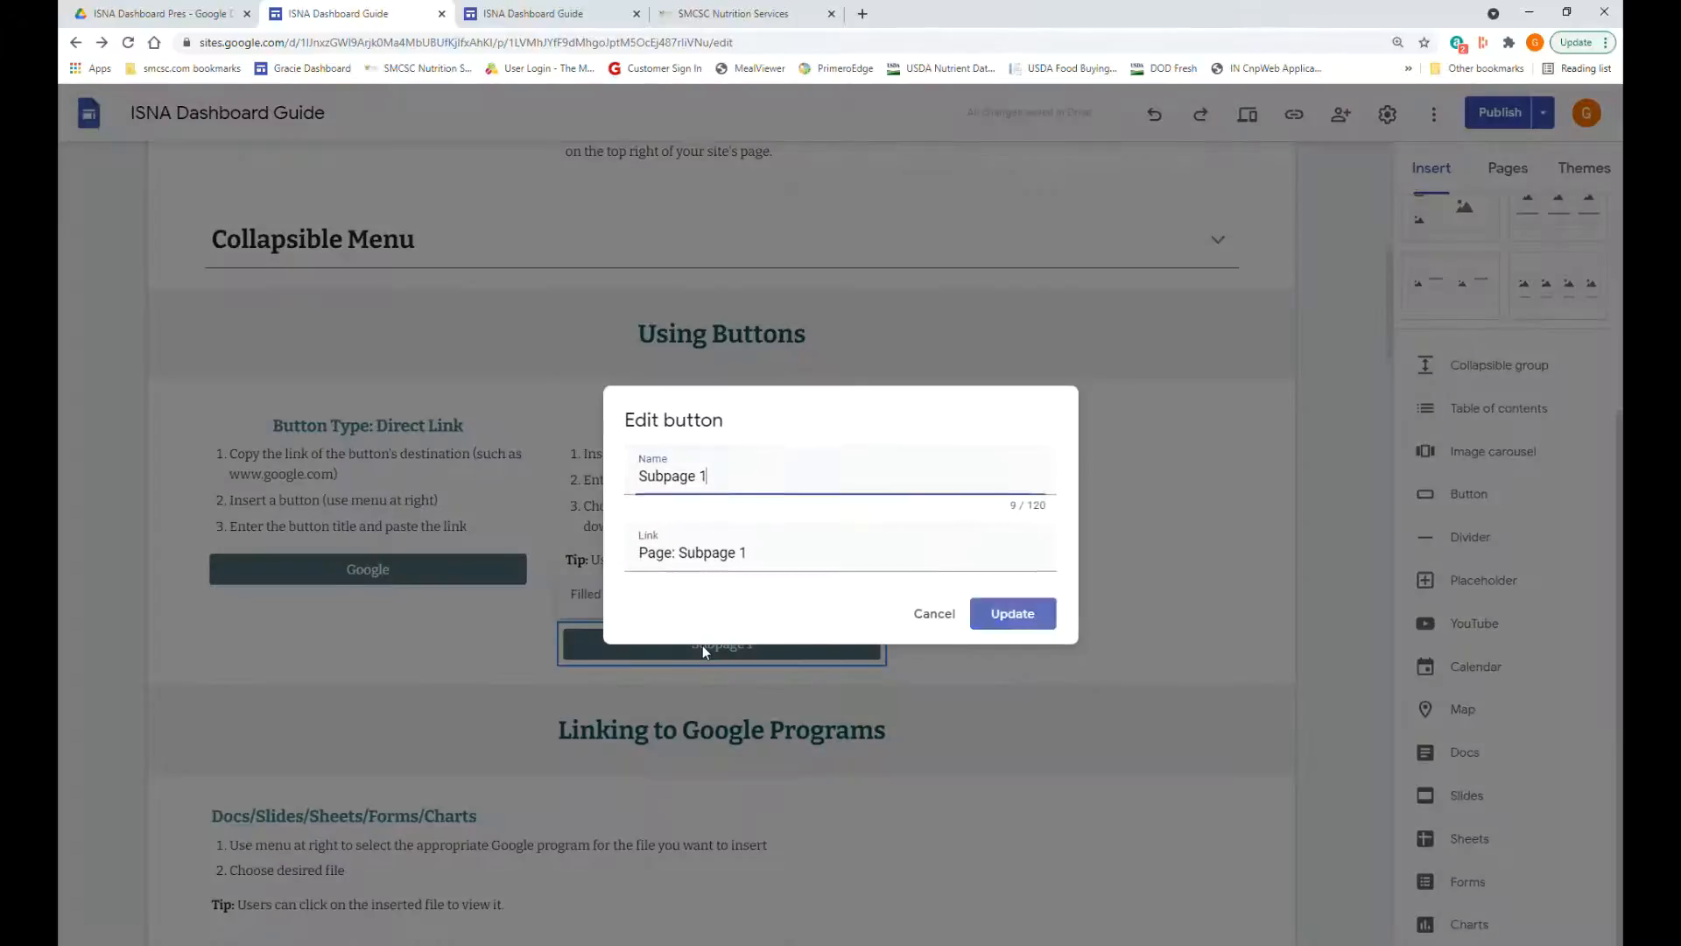
drag(717, 486, 637, 487)
click(716, 488)
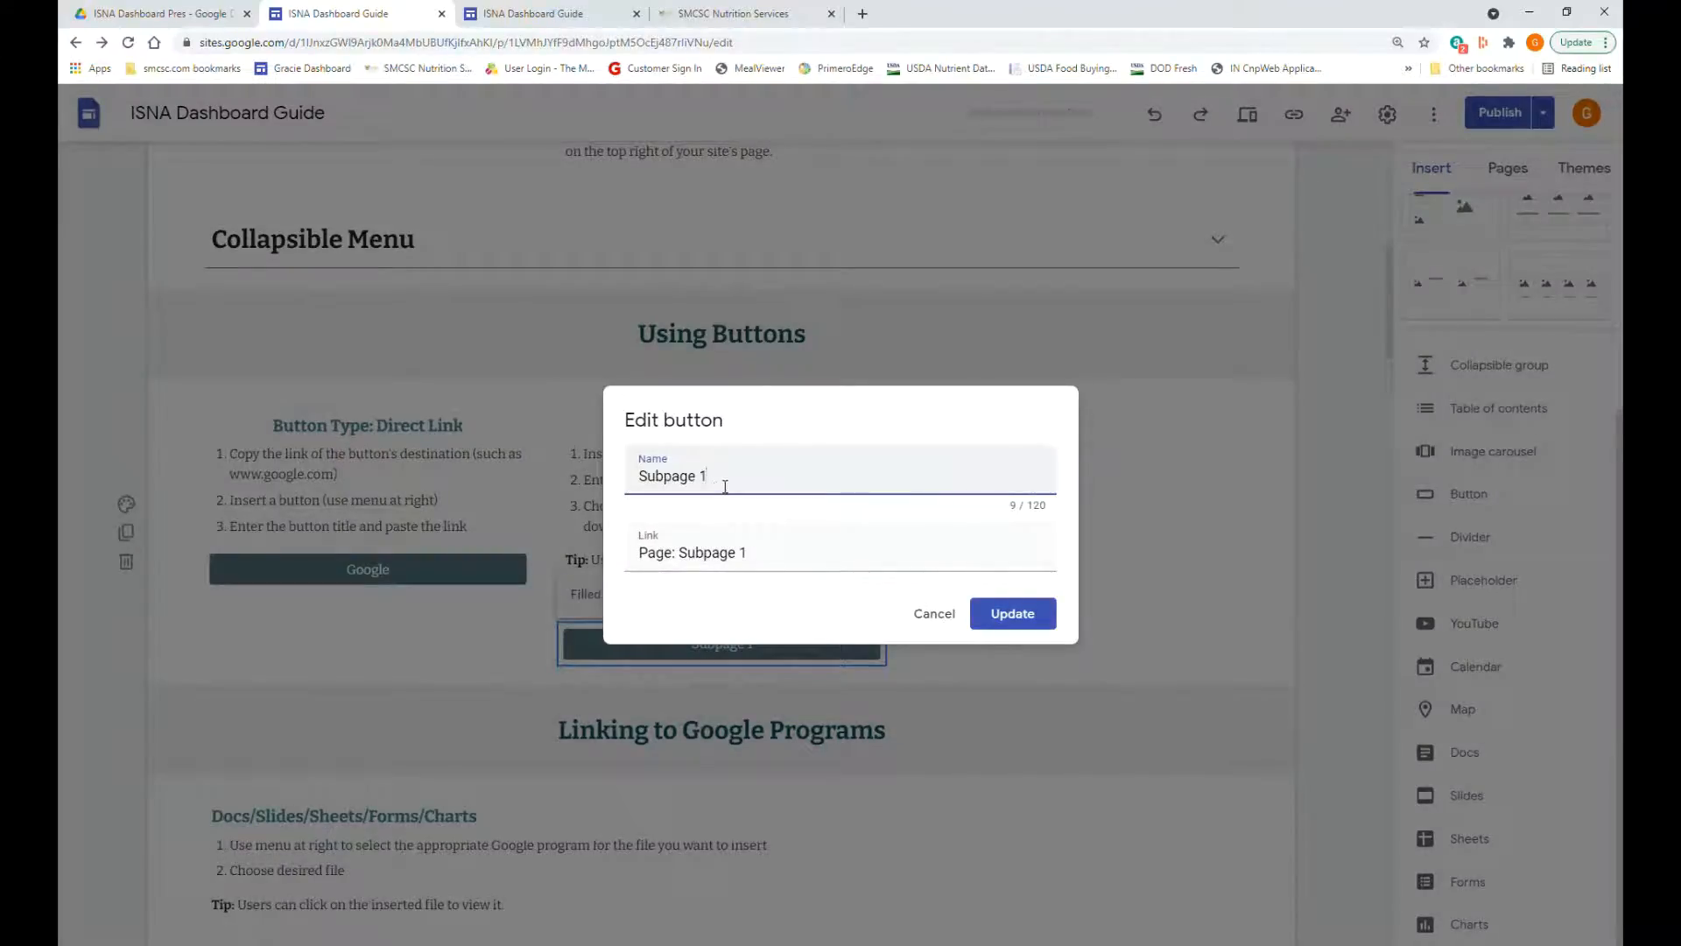
click(714, 553)
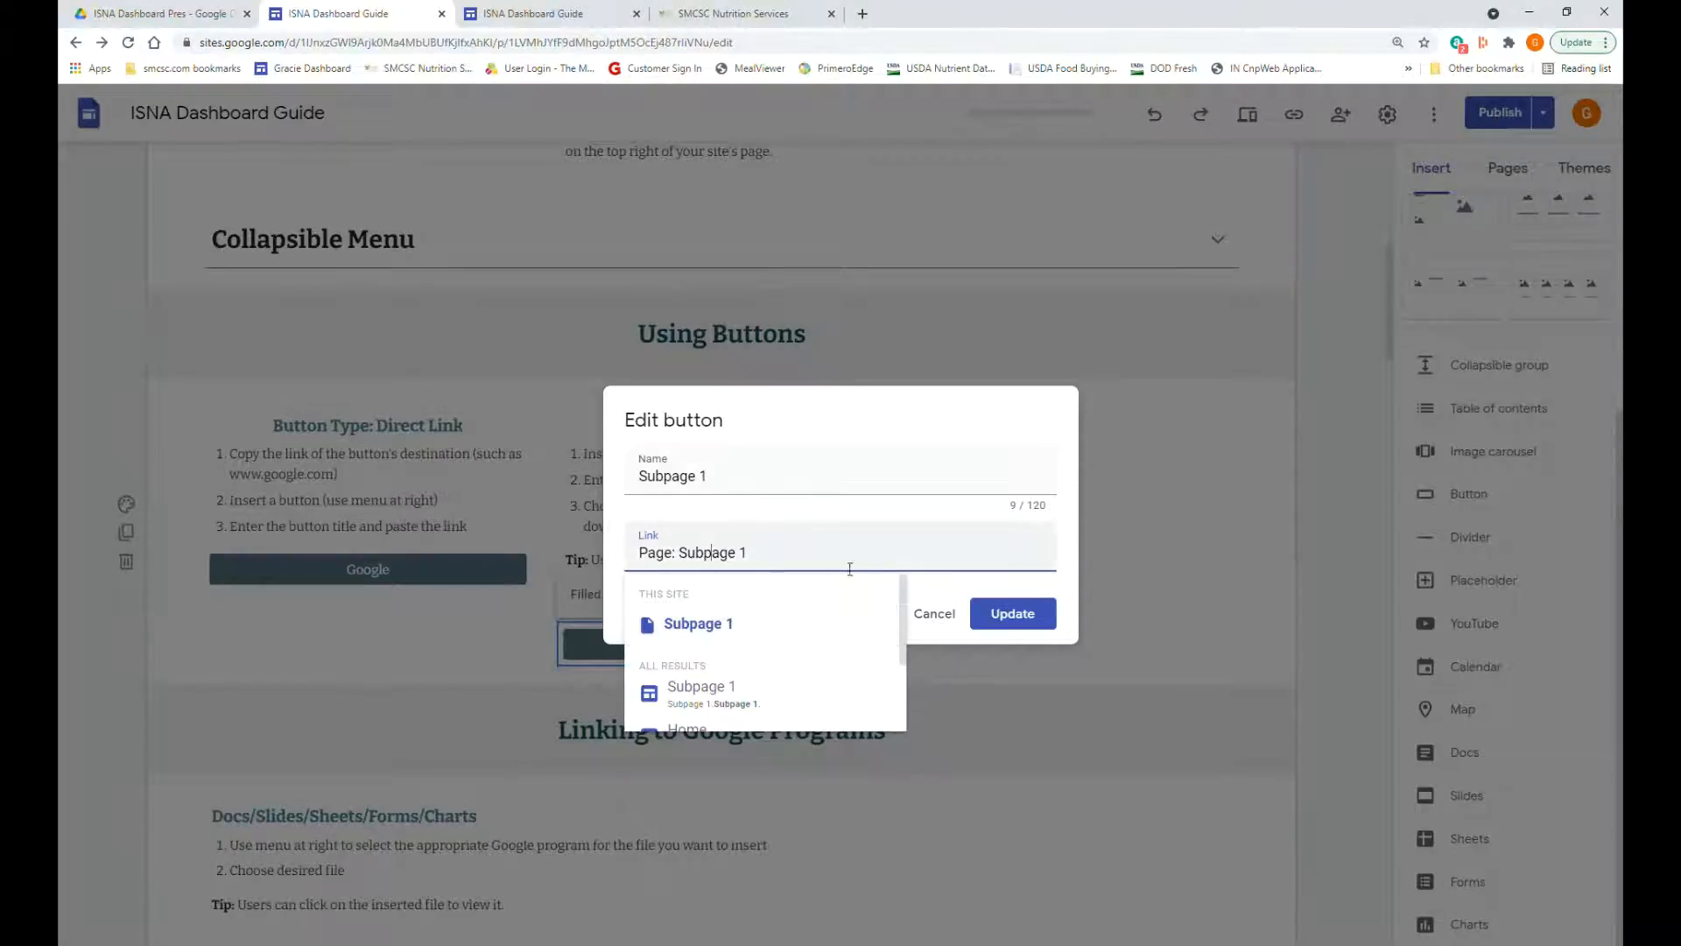
click(942, 623)
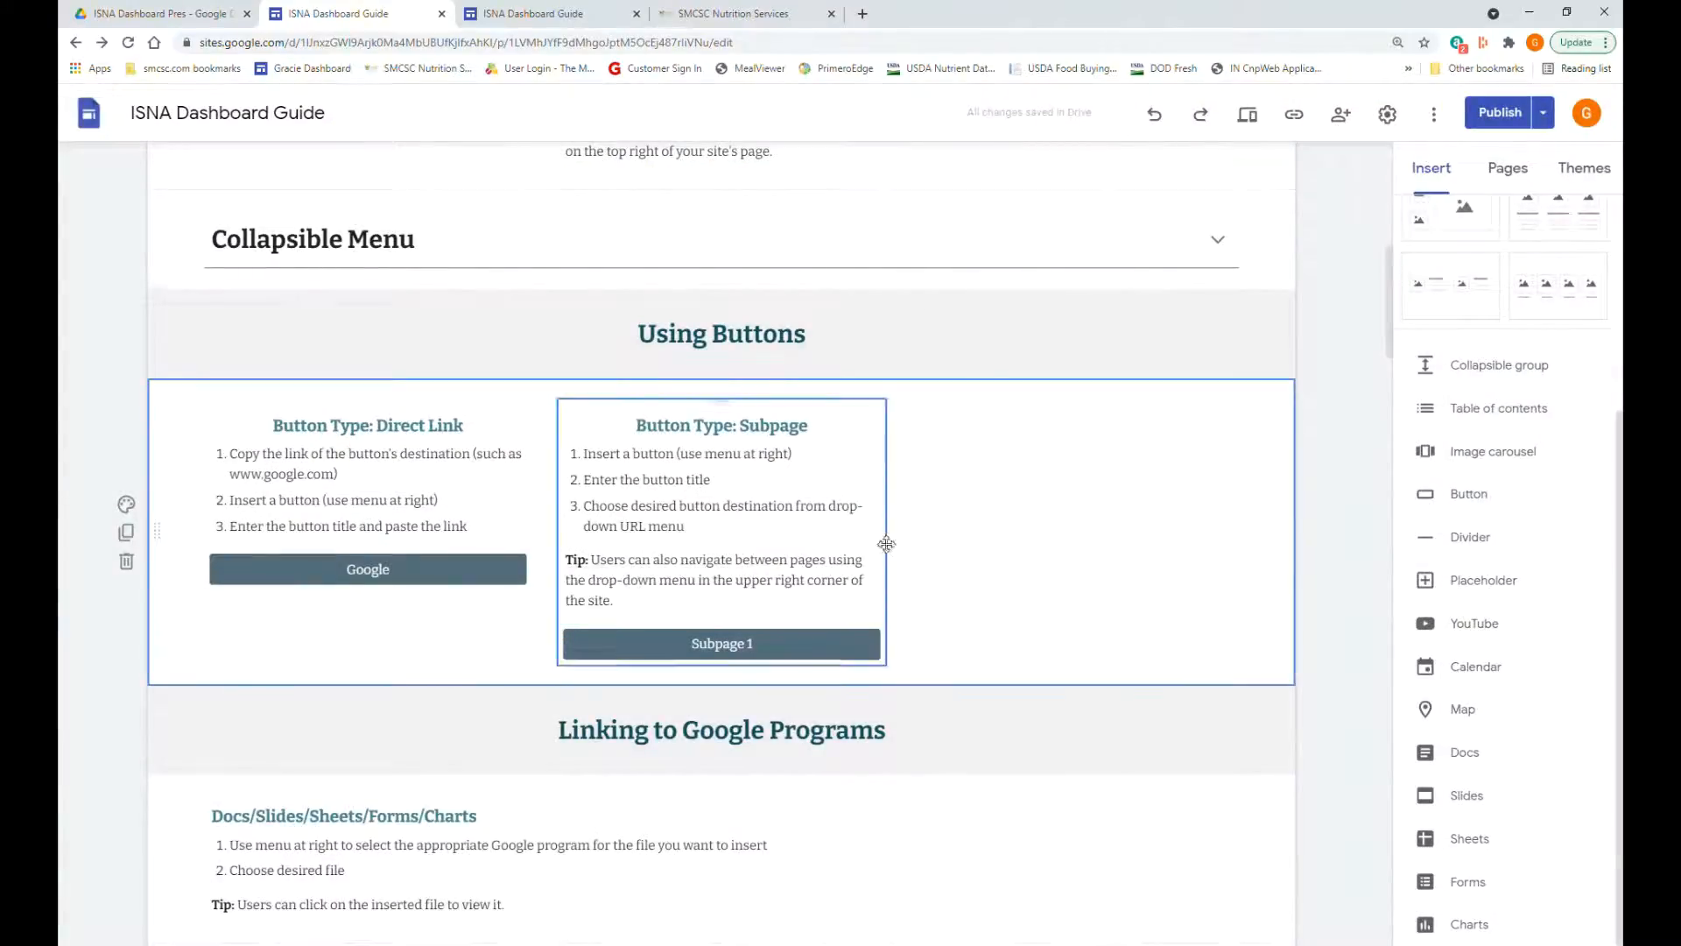
- Slightly shrink the TEST Google Doc preview in the Linking to Google Programs section, then deselect it
scroll(876, 538, down, 4)
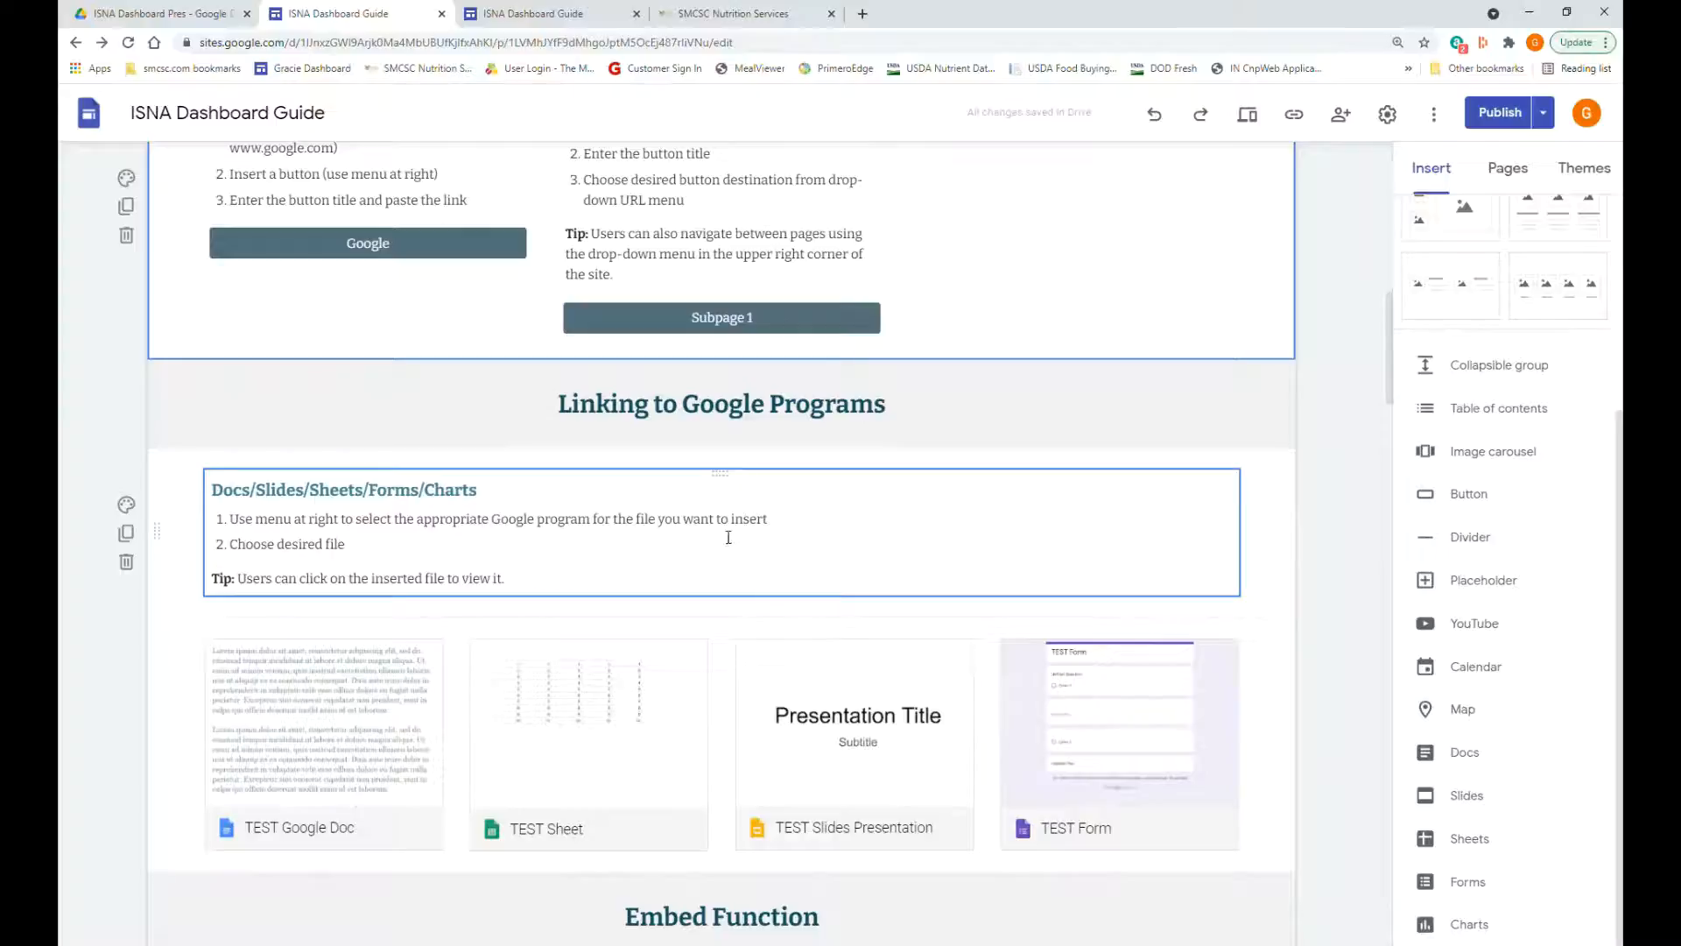
scroll(831, 581, down, 1)
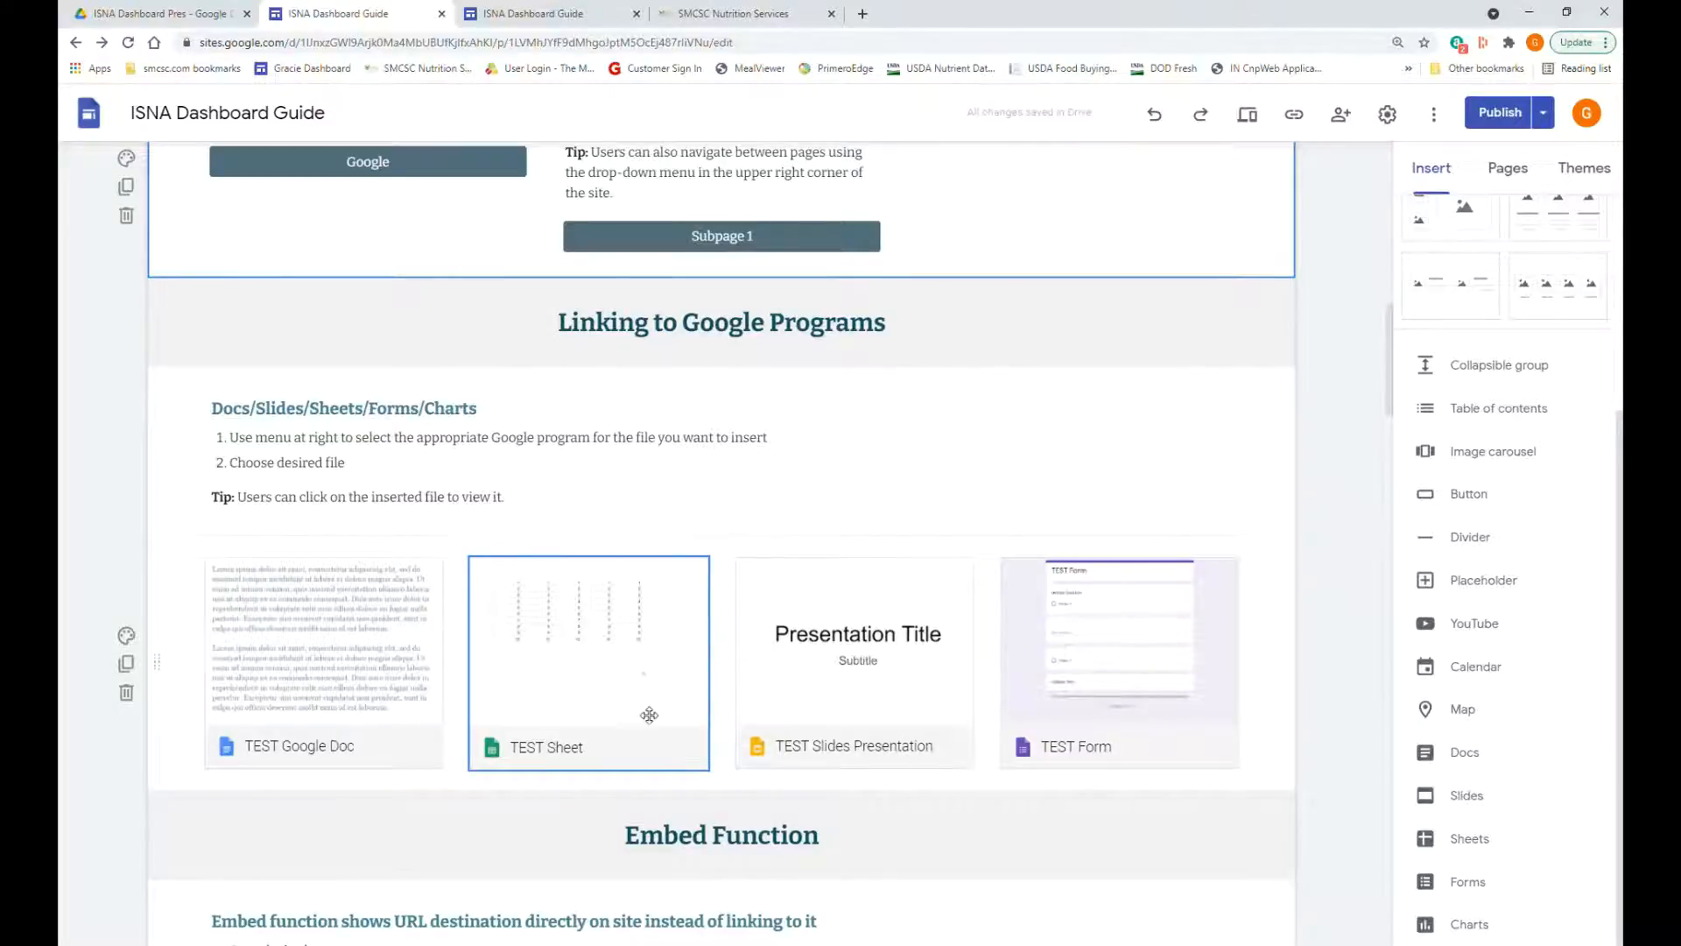
click(430, 655)
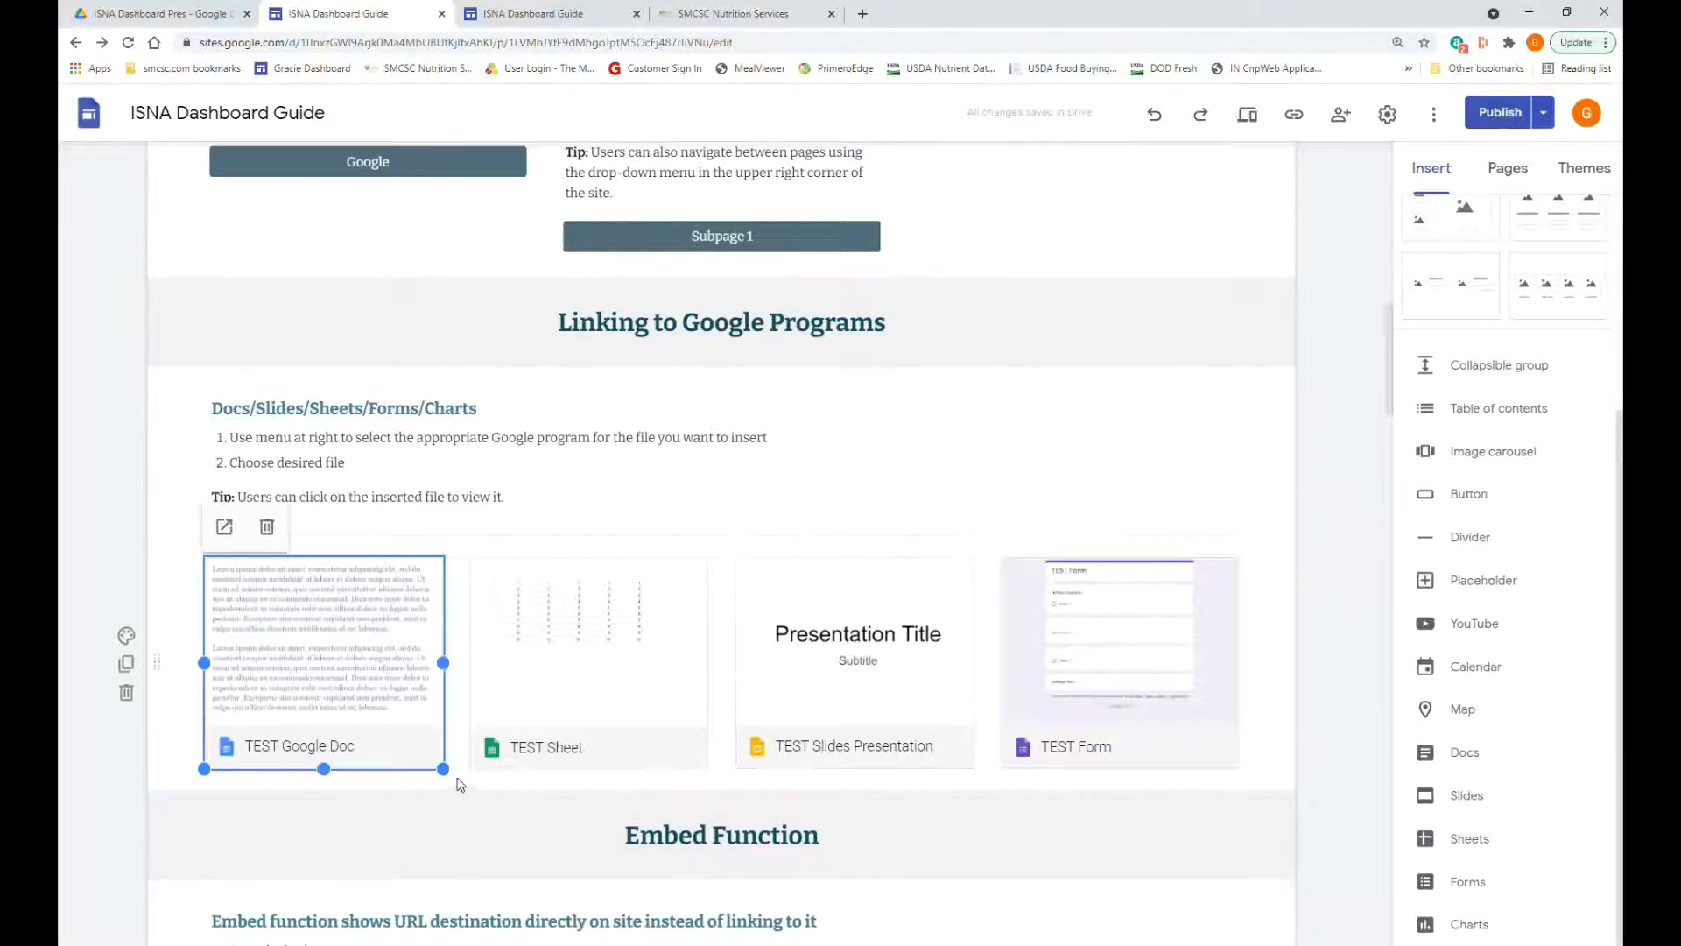
mouse_move(456, 778)
mouse_down()
mouse_move(480, 797)
mouse_move(442, 765)
mouse_up()
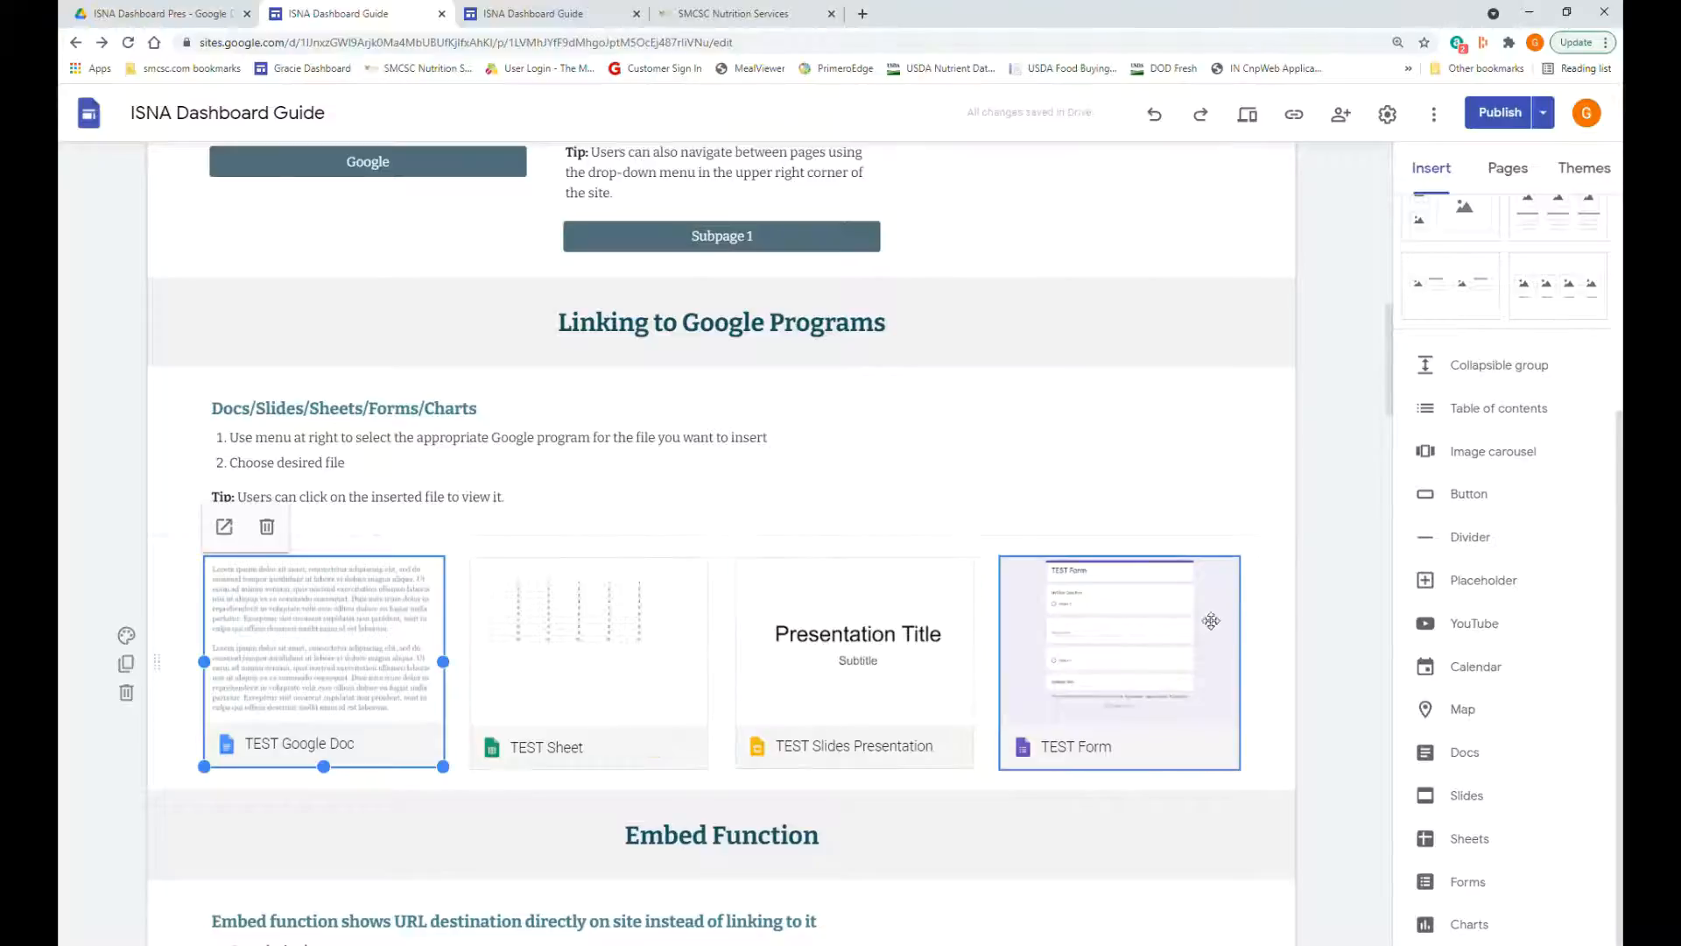
click(1308, 582)
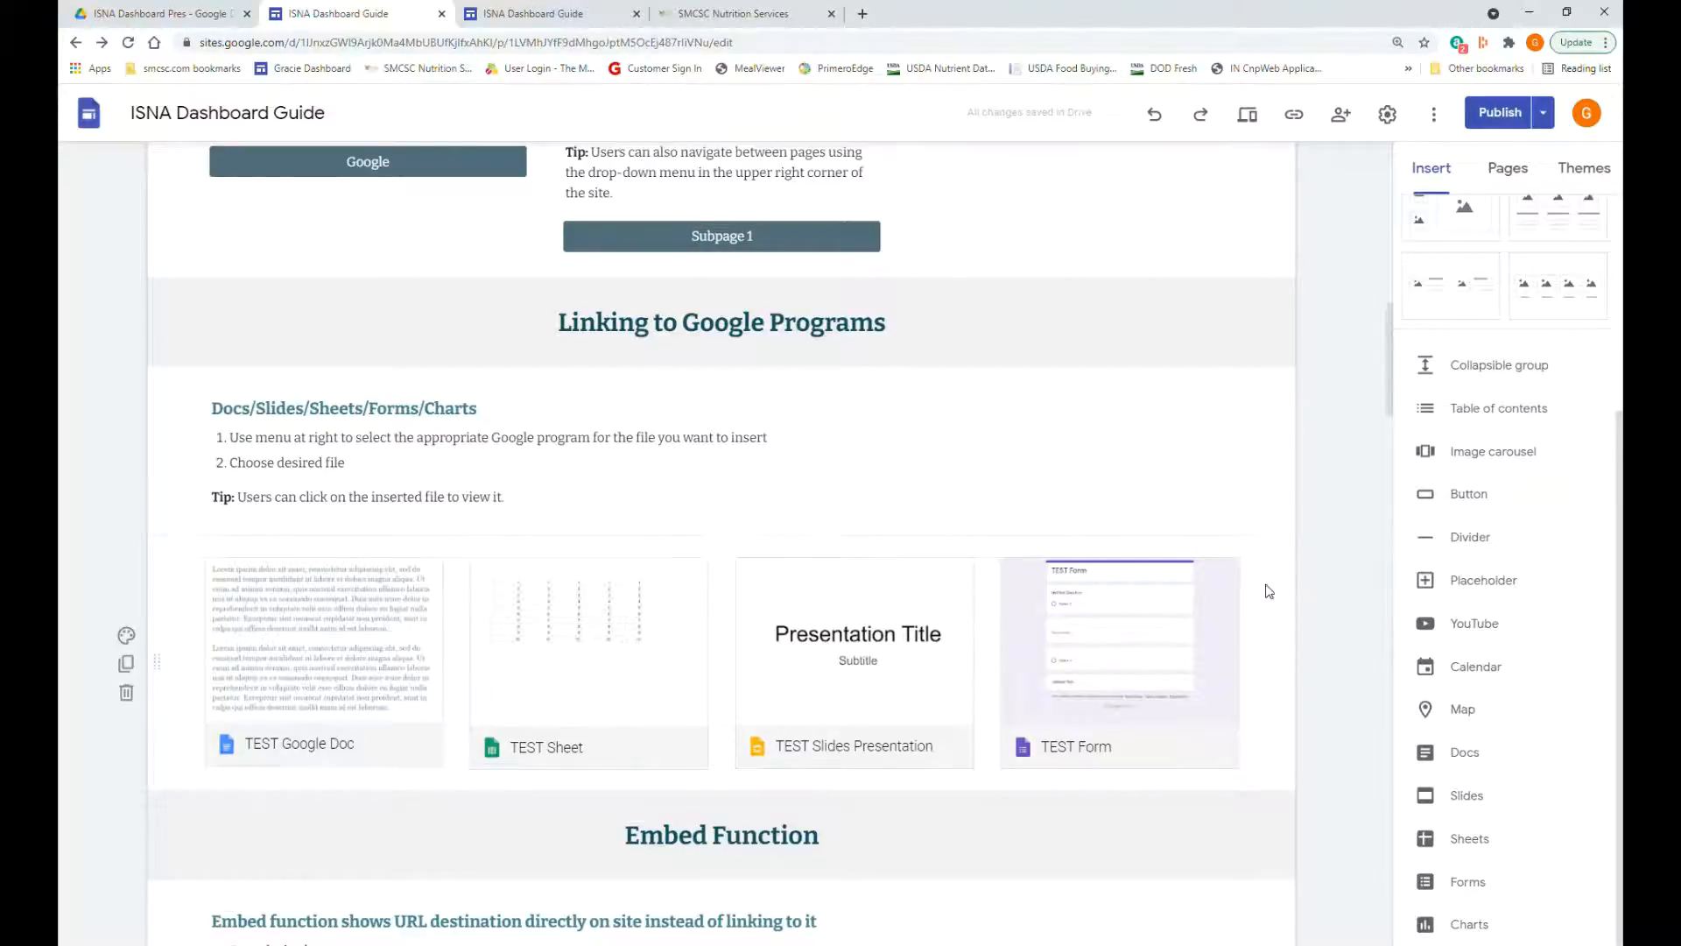
- Read the Embed Function section's instructions and examine its embedded Google Doc, Form and Slideshow examples
scroll(954, 591, down, 3)
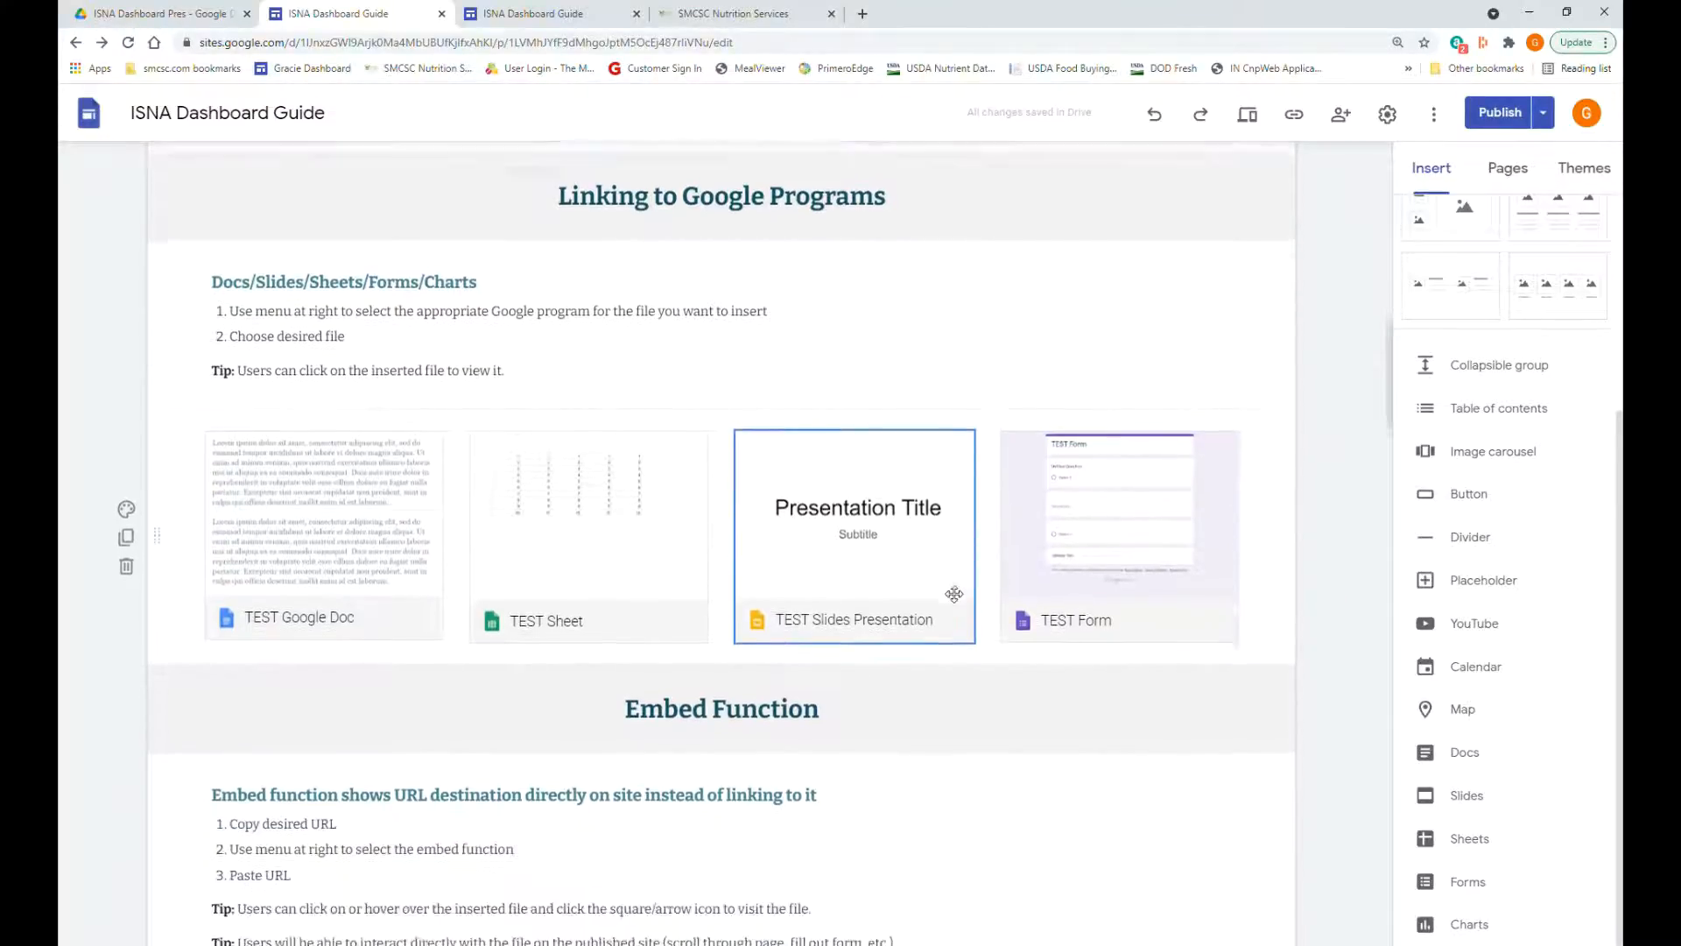
scroll(953, 592, down, 2)
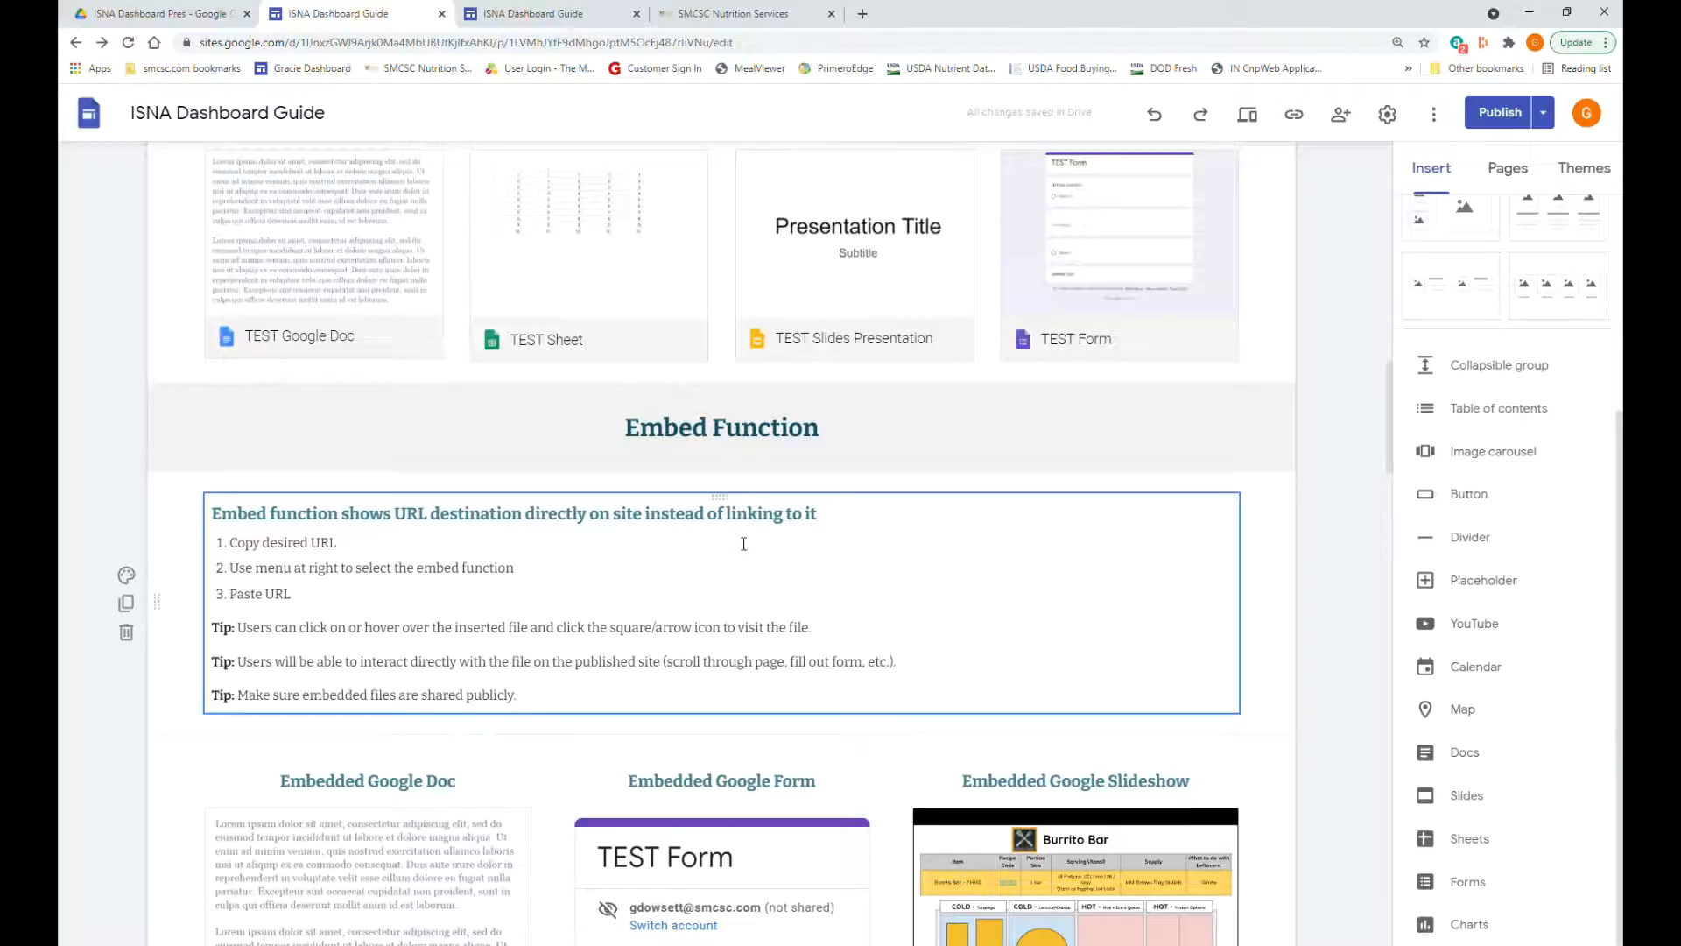
scroll(743, 544, down, 1)
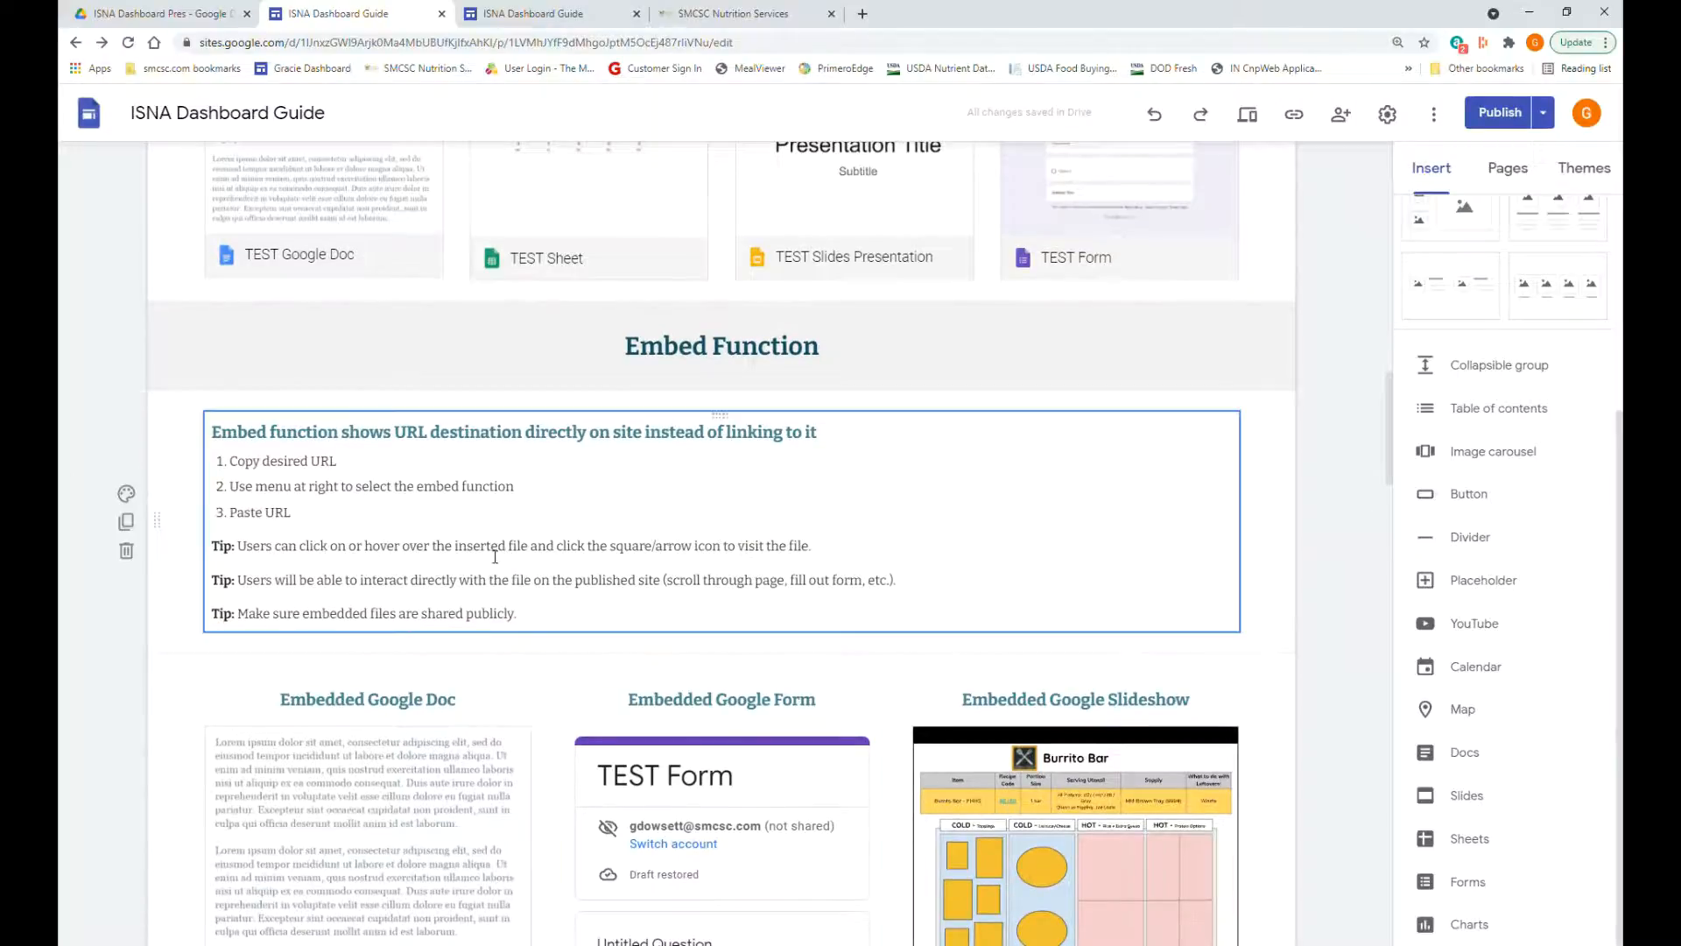
scroll(468, 575, down, 1)
scroll(455, 551, down, 1)
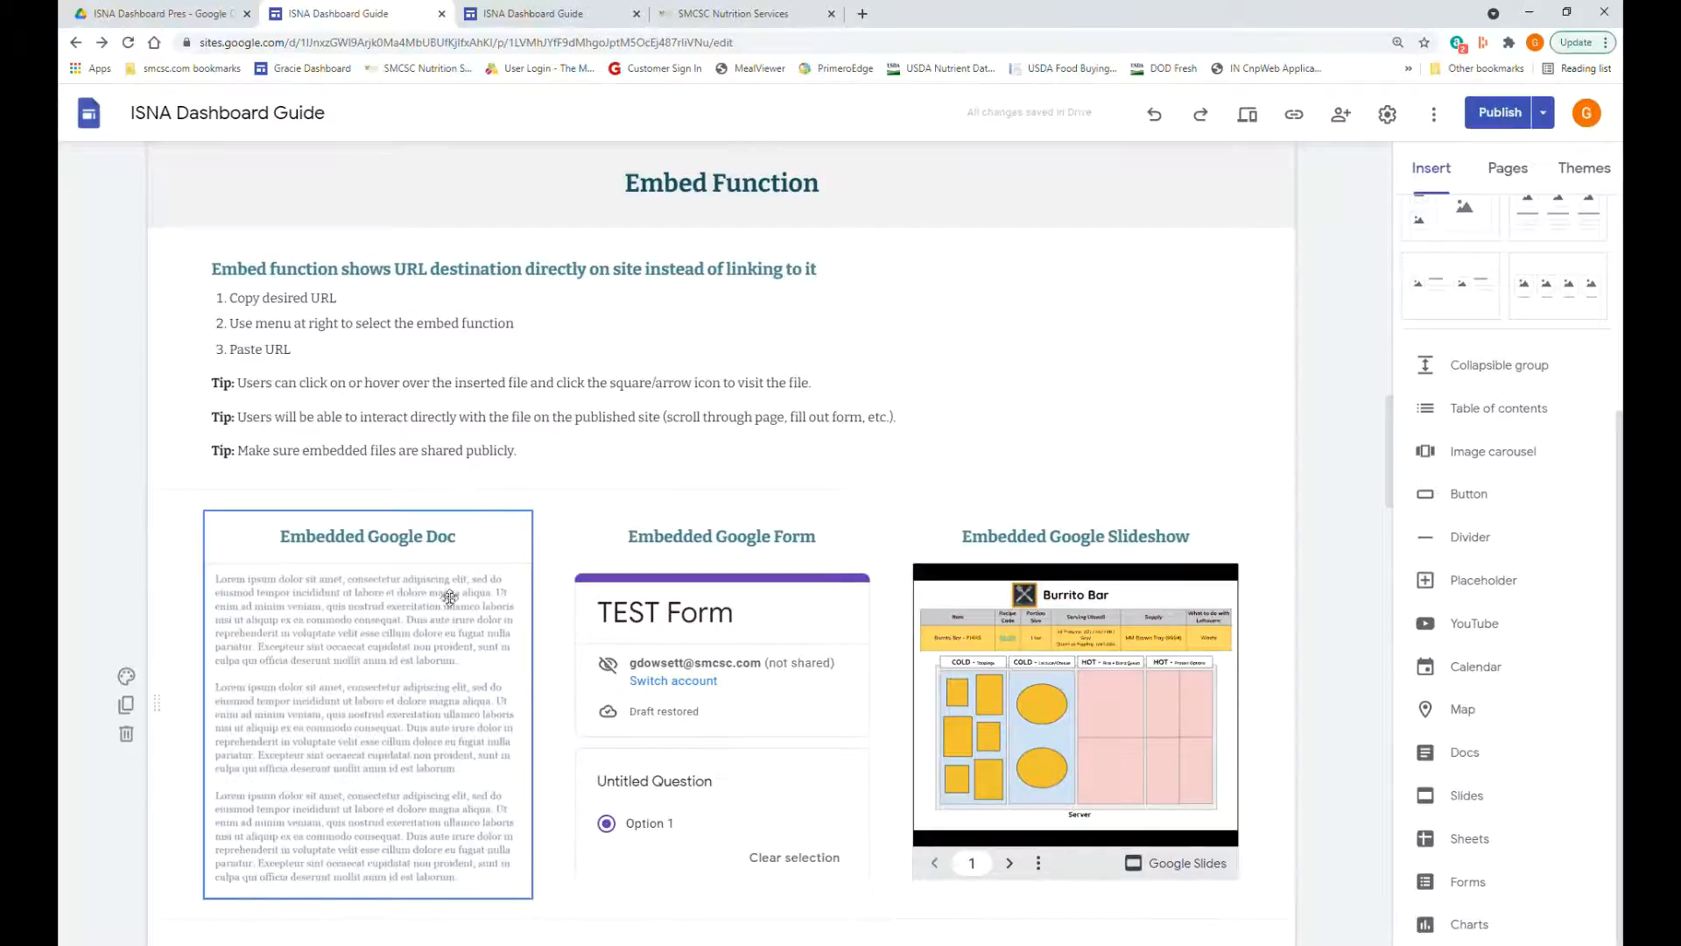
scroll(442, 579, down, 1)
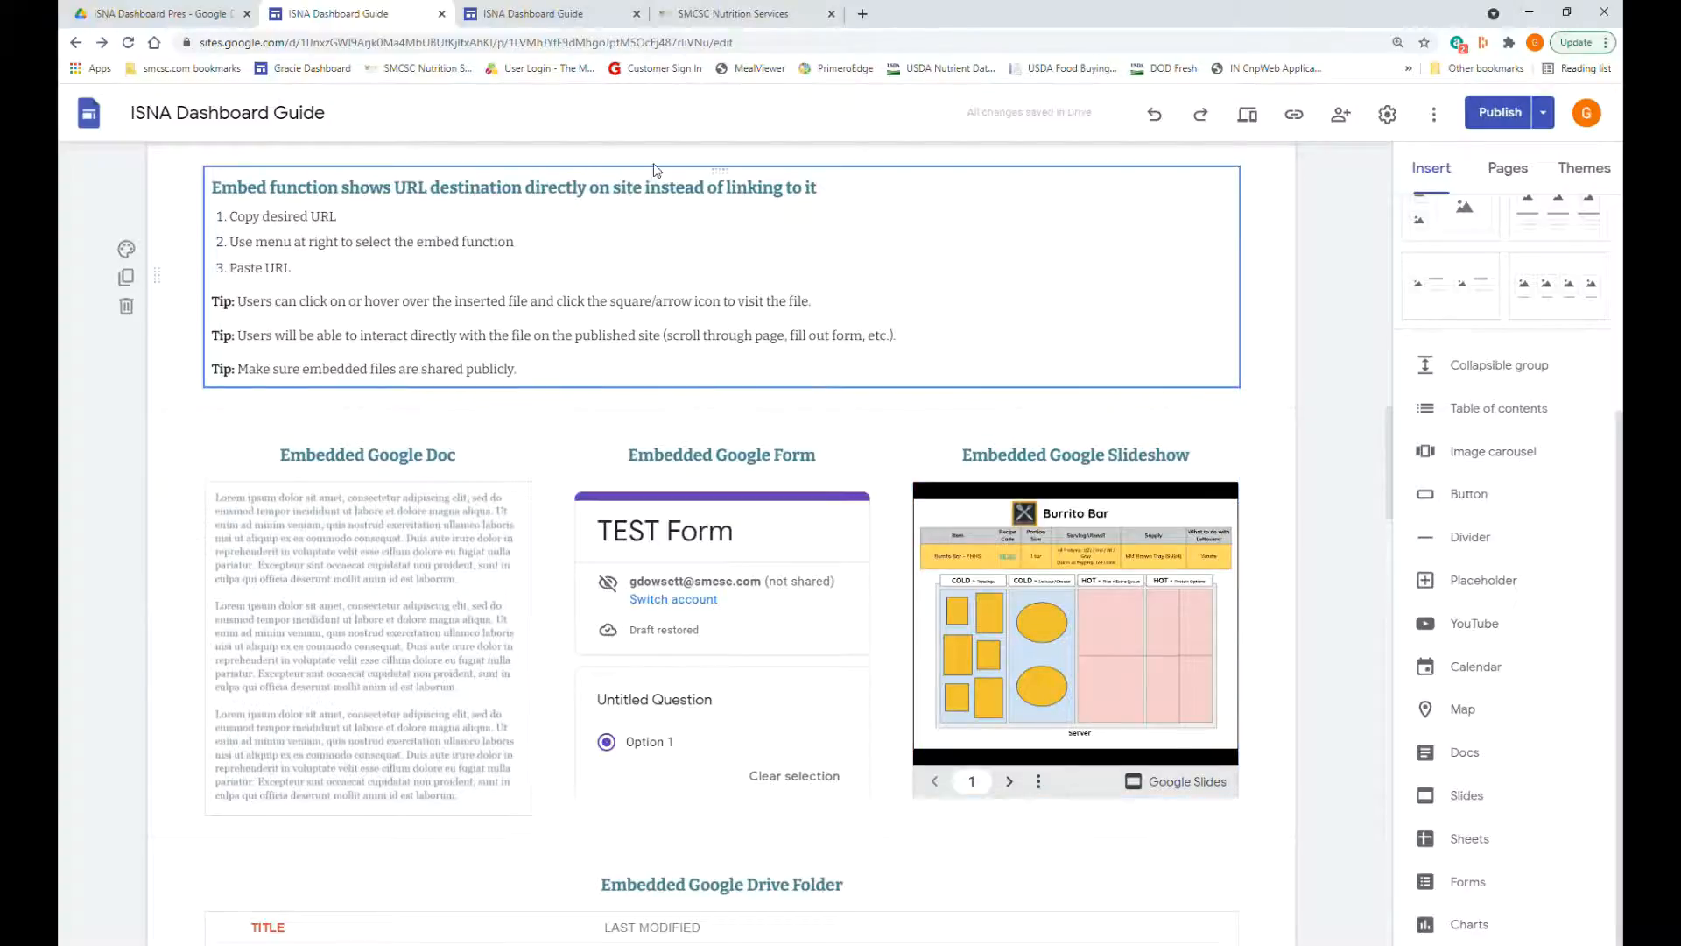
- Switch to the published site and scroll through the embedded Google Doc in the Embed Function section
click(561, 17)
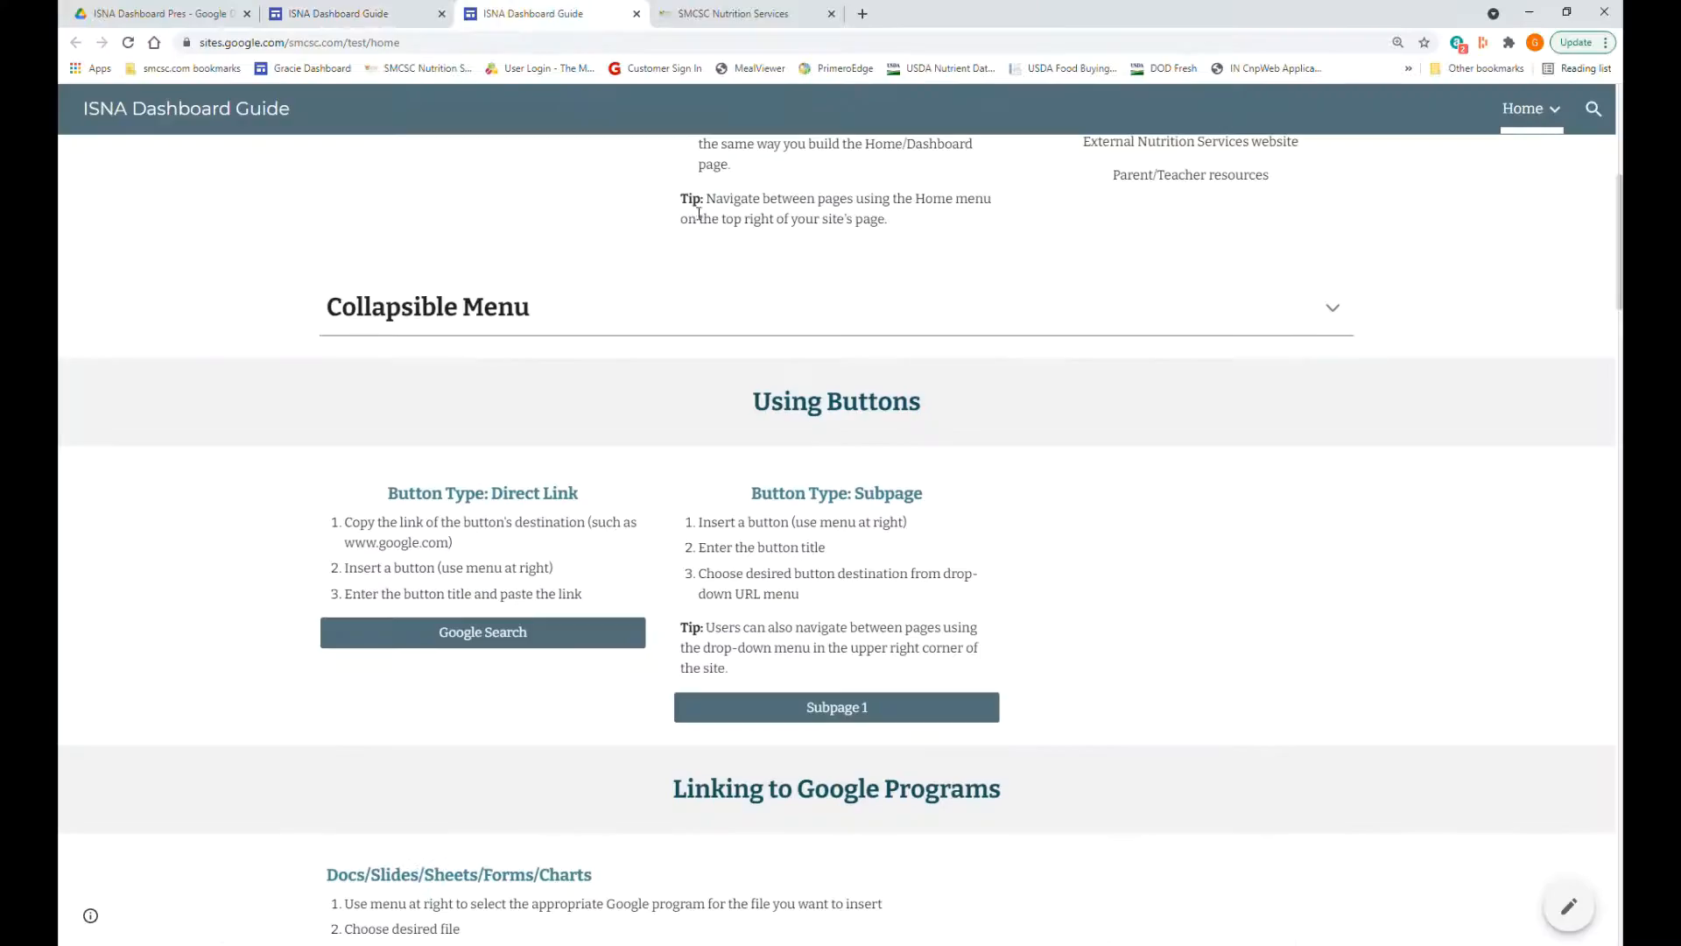
scroll(701, 298, down, 8)
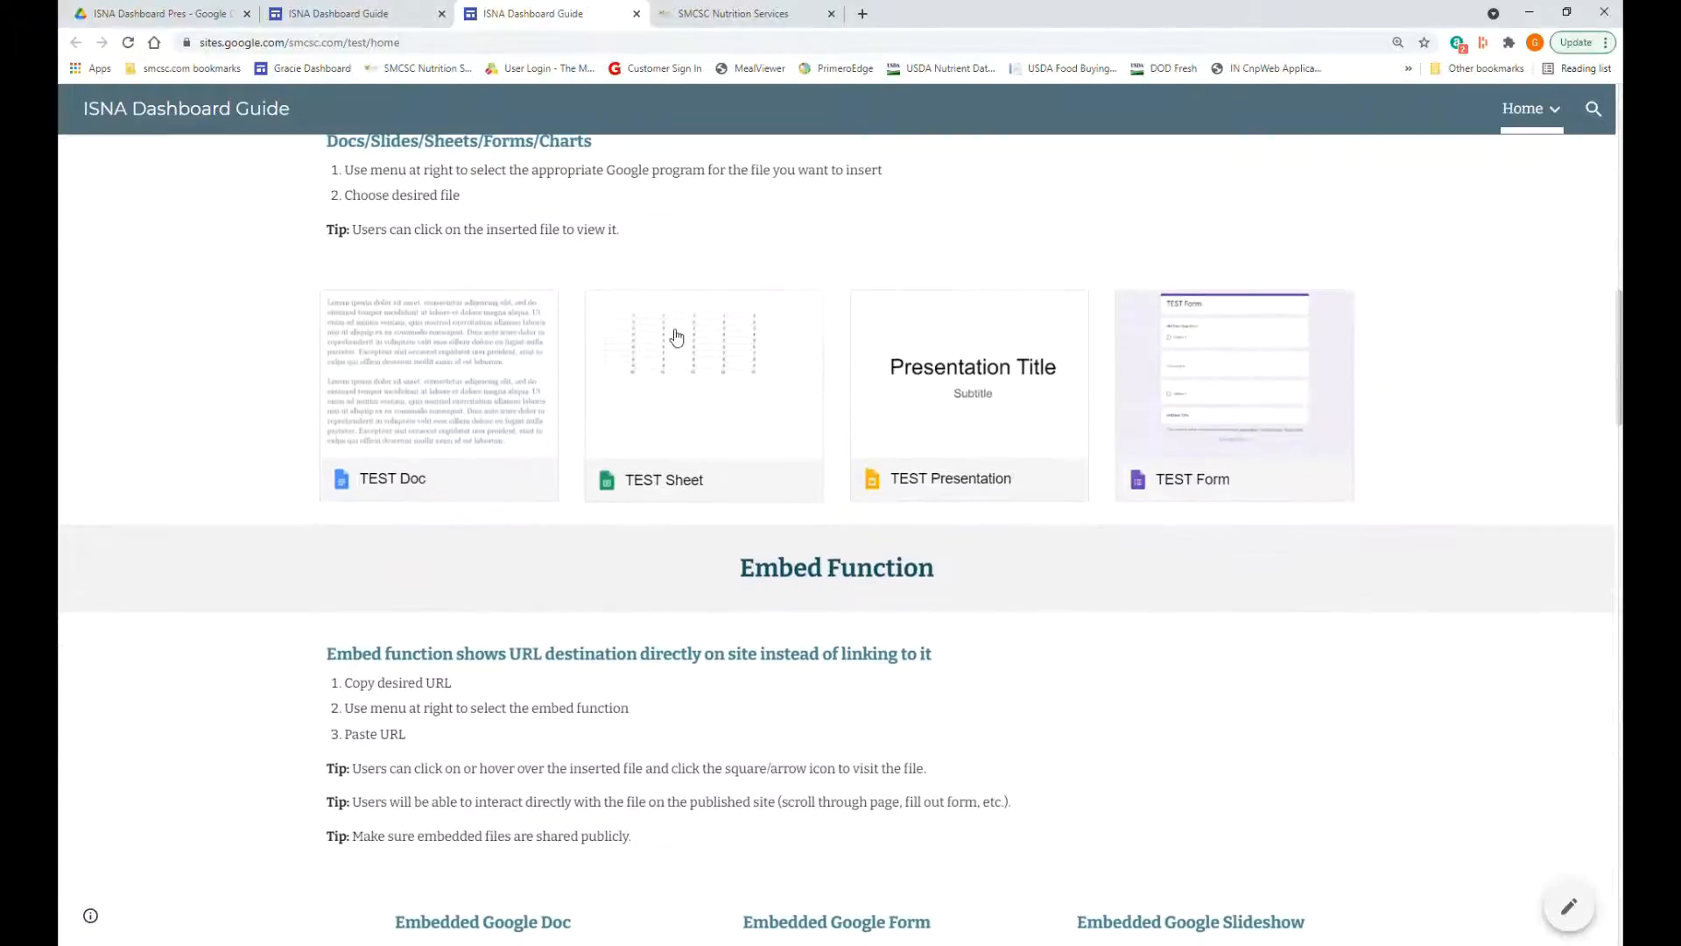
scroll(677, 337, down, 5)
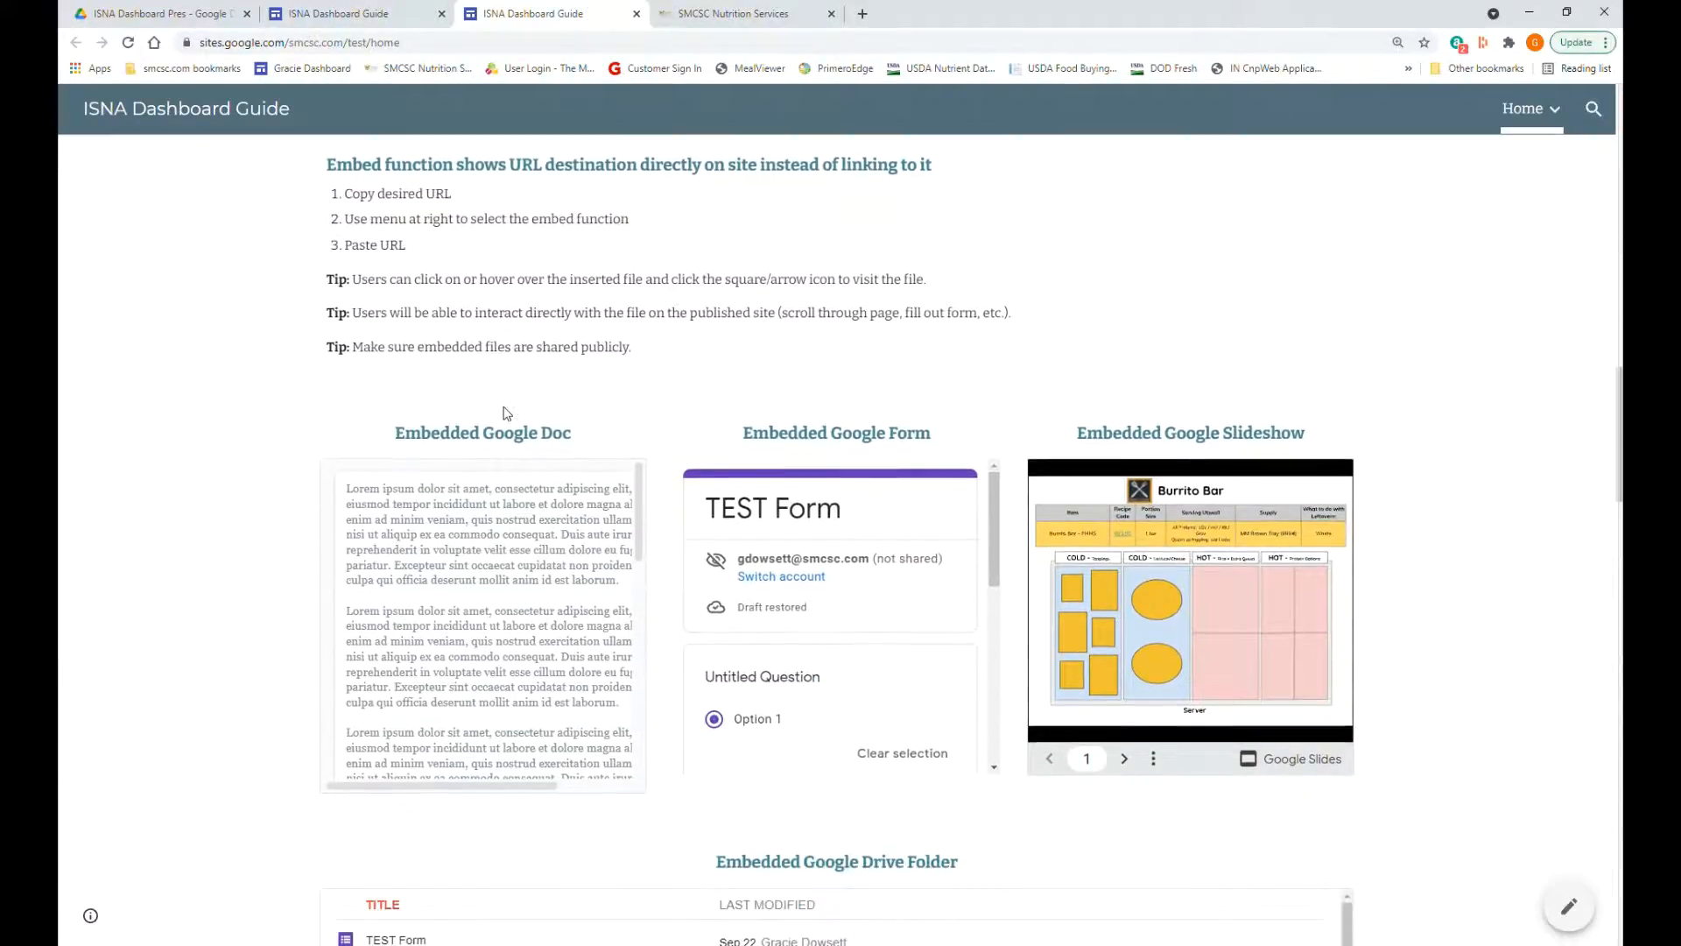
mouse_move(638, 540)
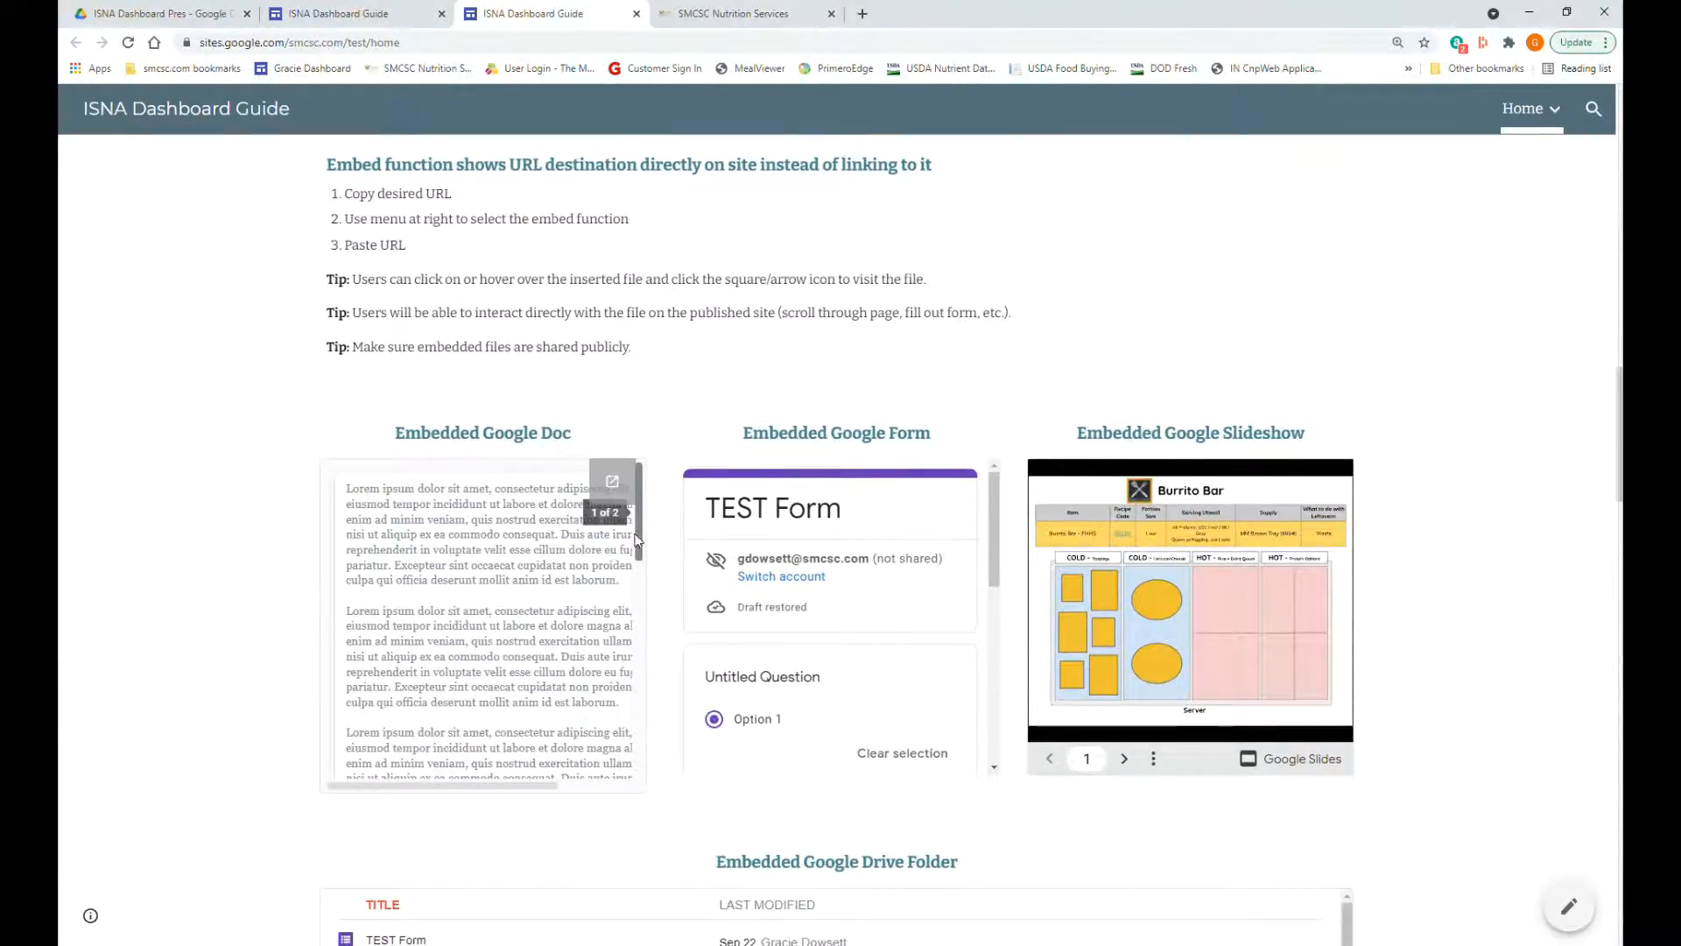
mouse_move(638, 540)
mouse_down()
mouse_move(640, 655)
mouse_move(641, 548)
mouse_up()
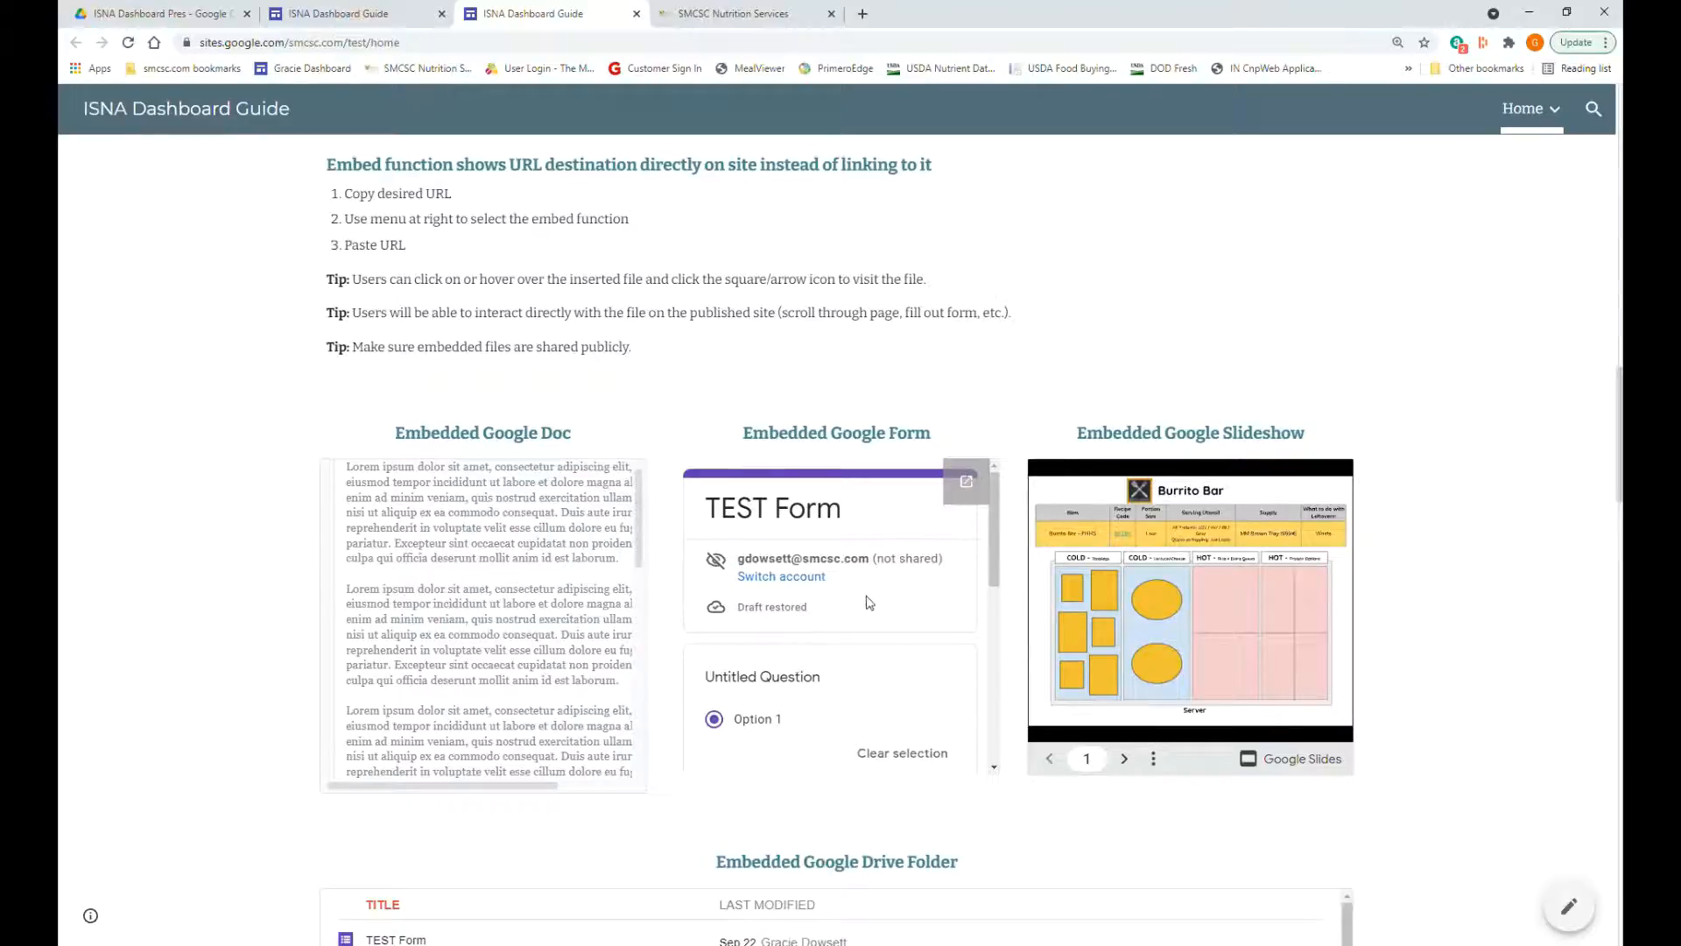
- Go through the questions of the embedded TEST Form on the published site and submit the response
scroll(871, 601, down, 2)
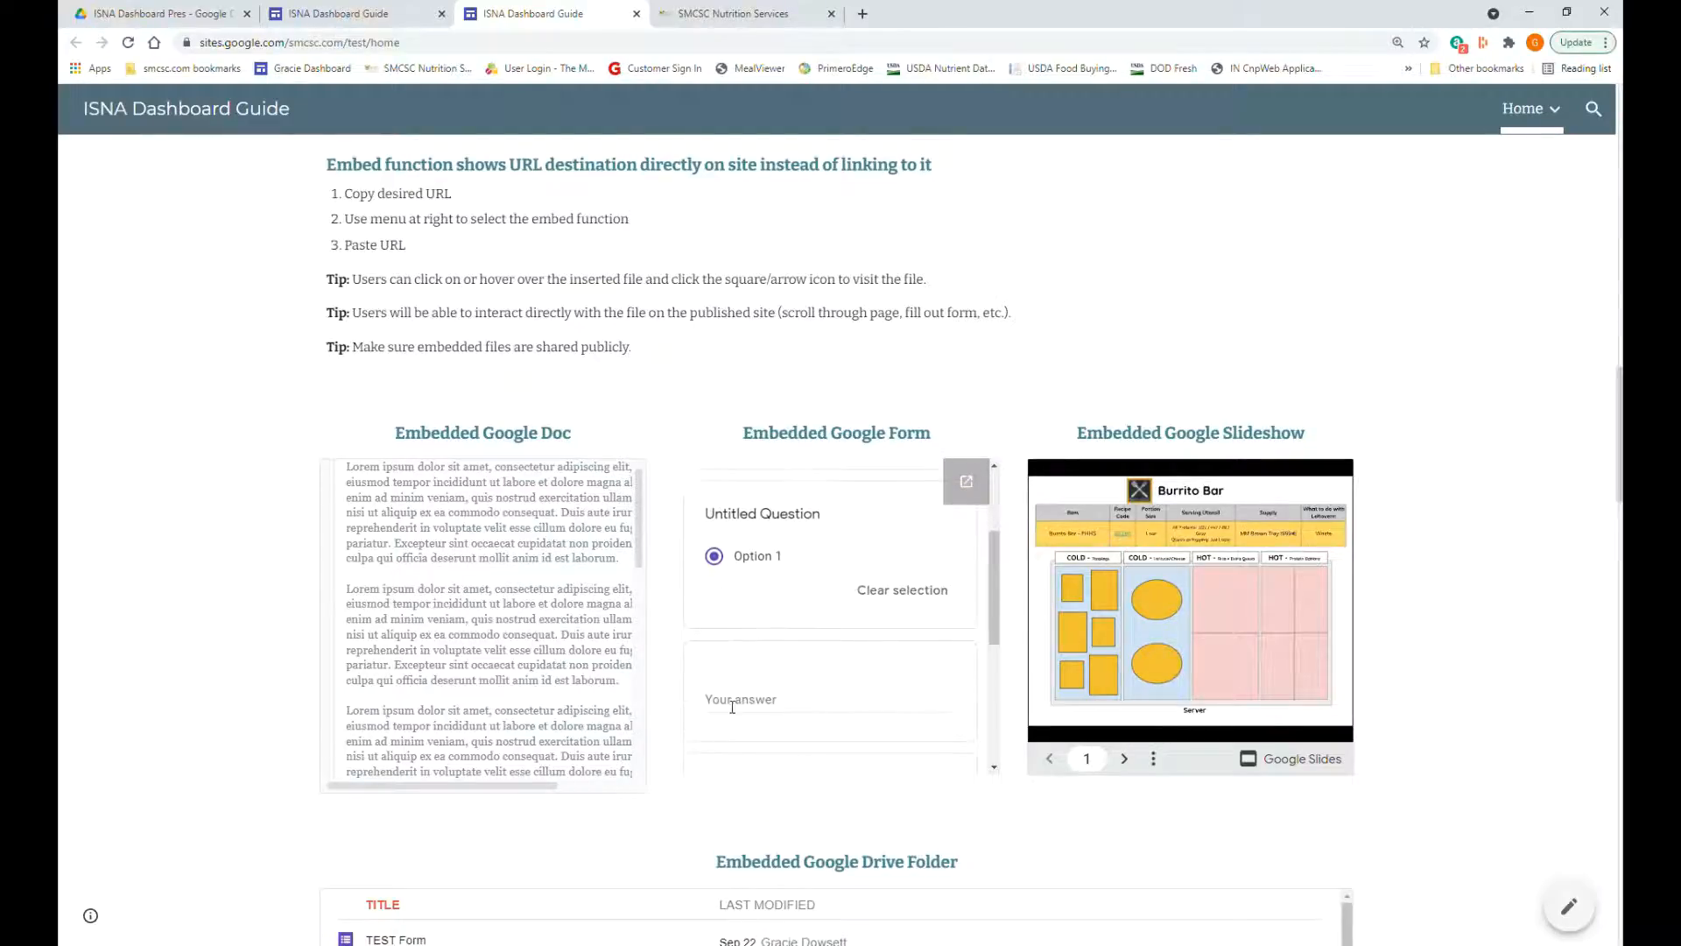
click(732, 700)
scroll(740, 650, down, 3)
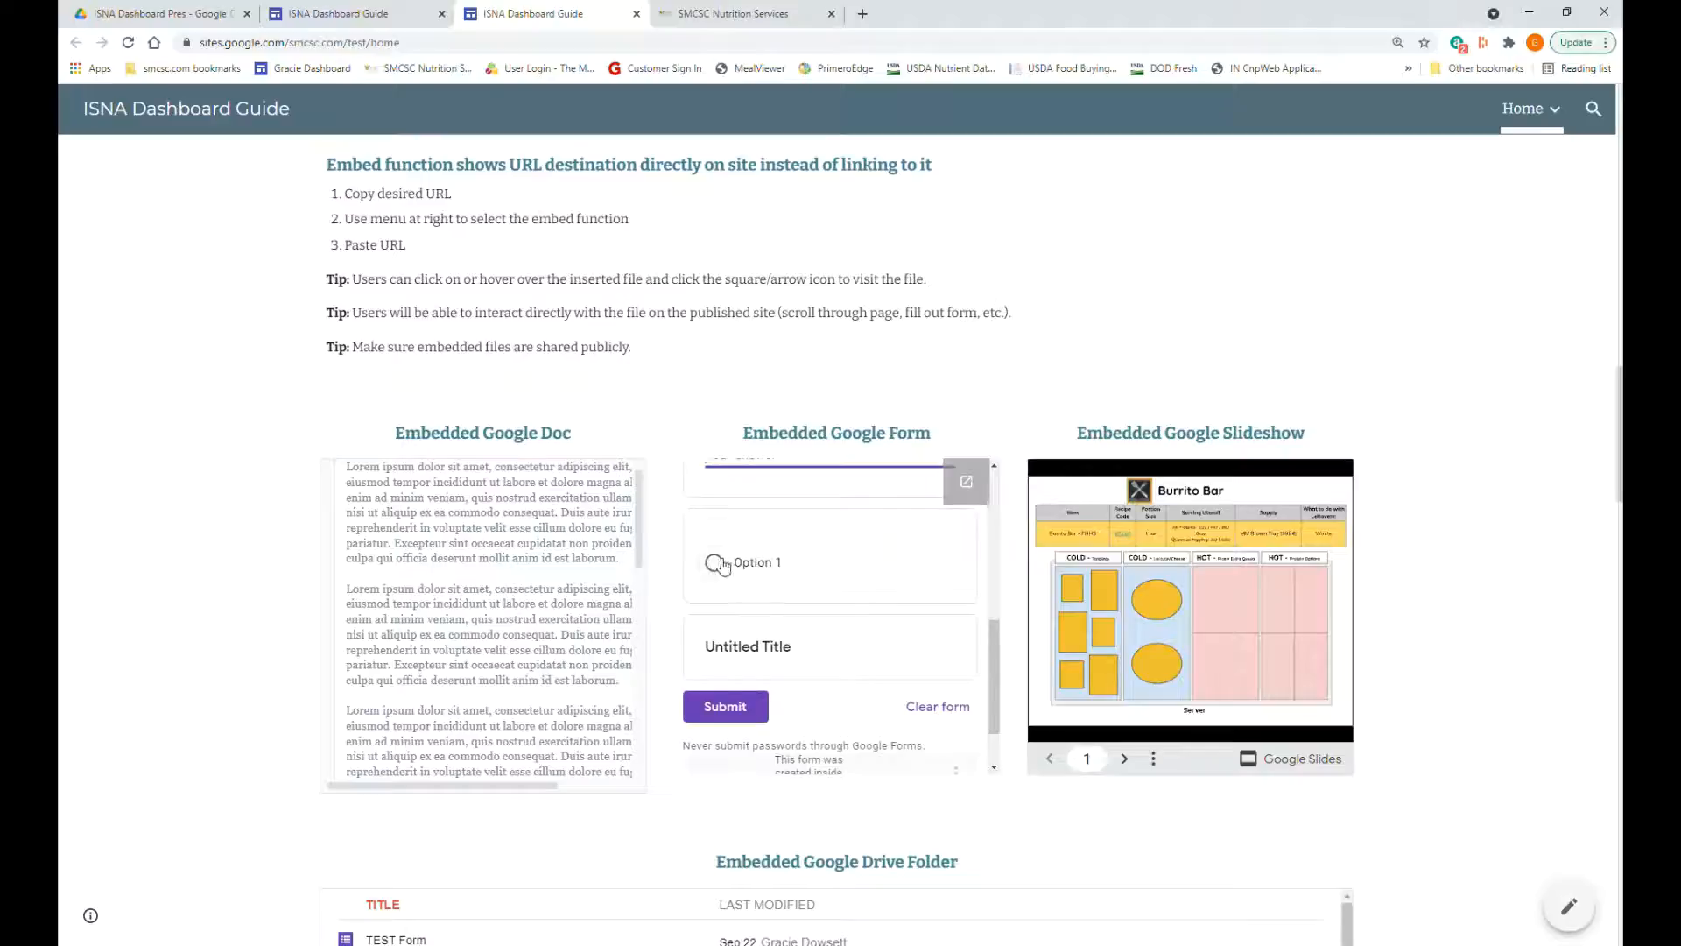
click(731, 744)
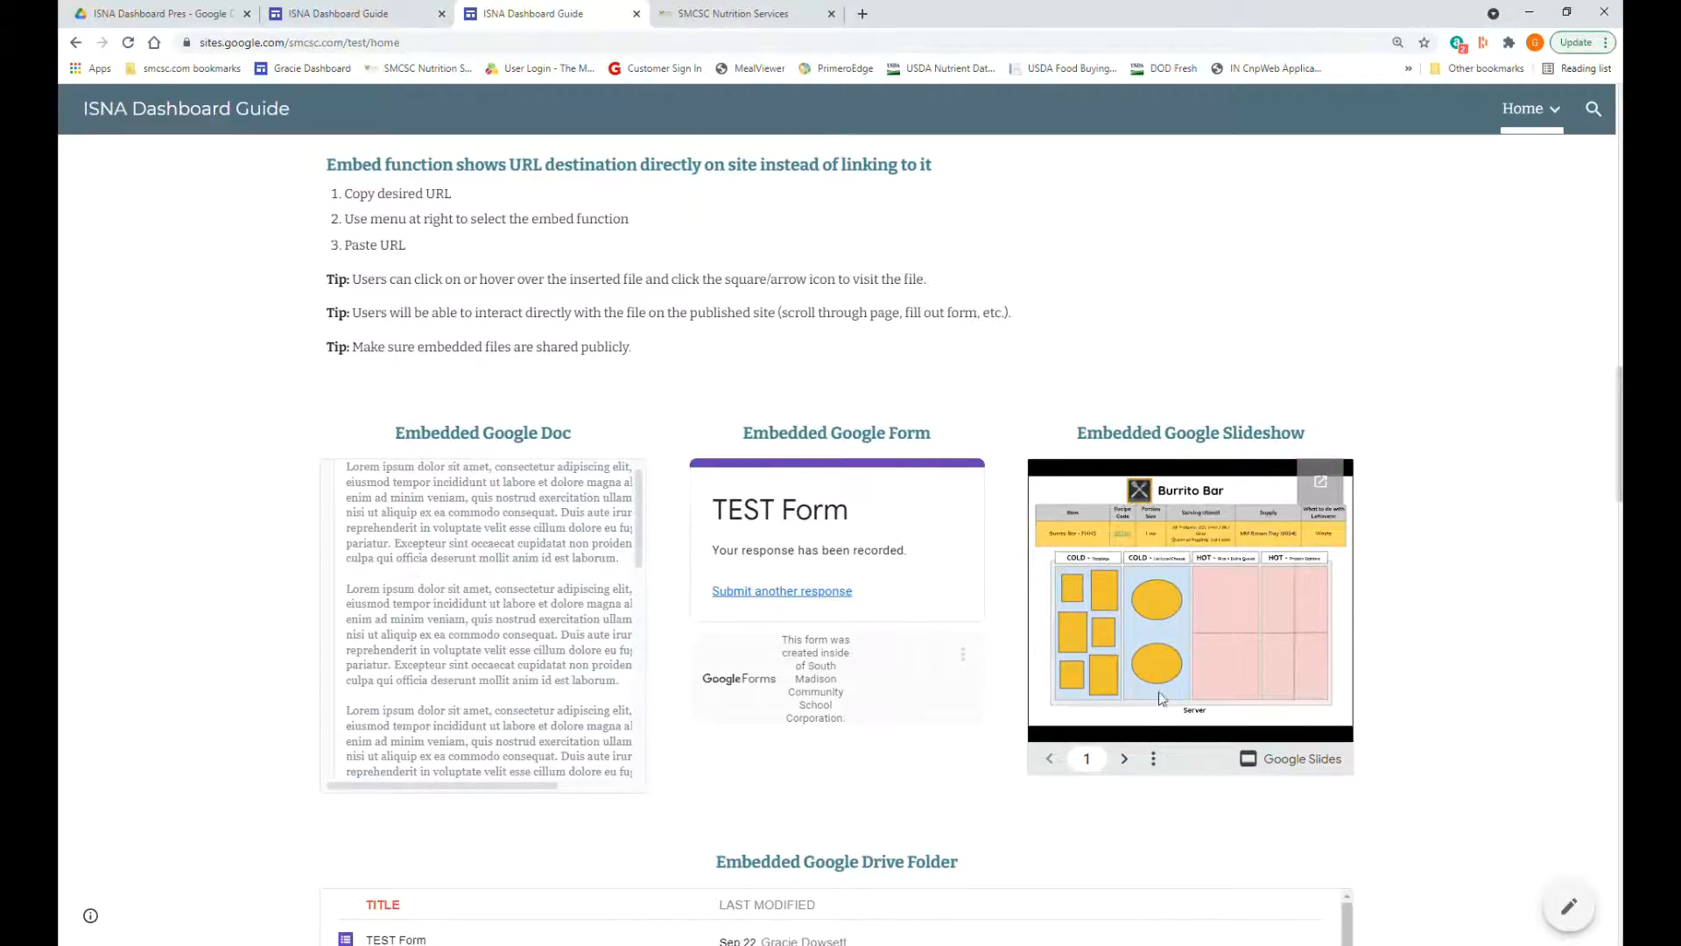
- Page forward through the embedded Google Slideshow to slide 4
click(1125, 760)
click(1125, 759)
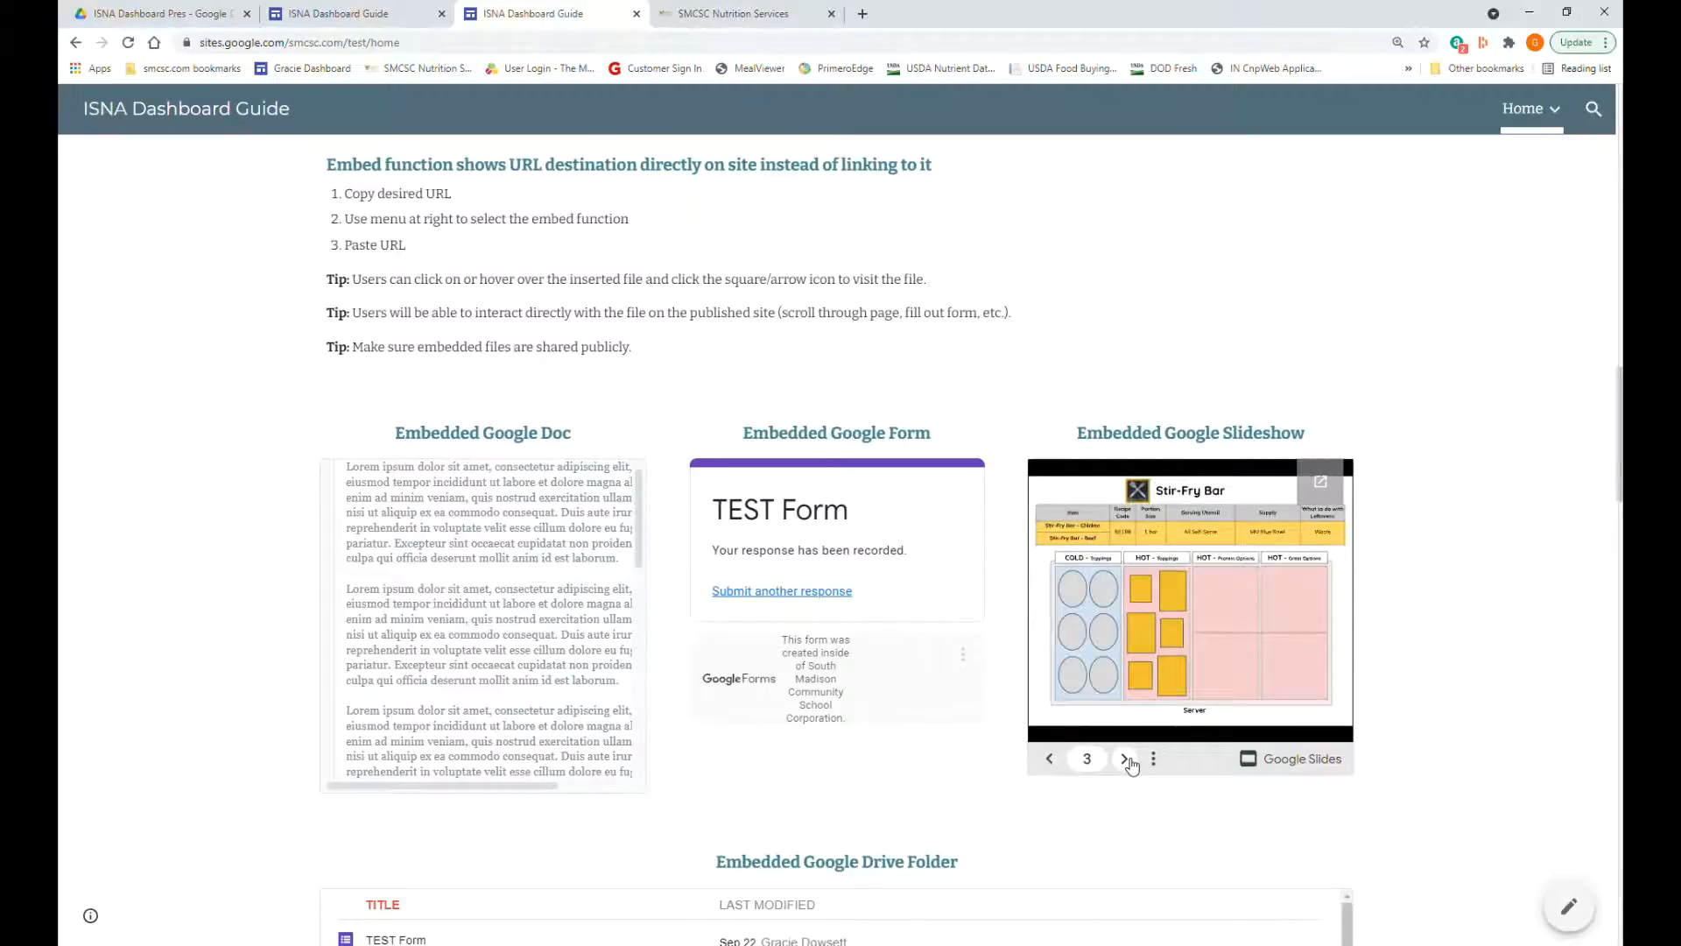
click(1125, 759)
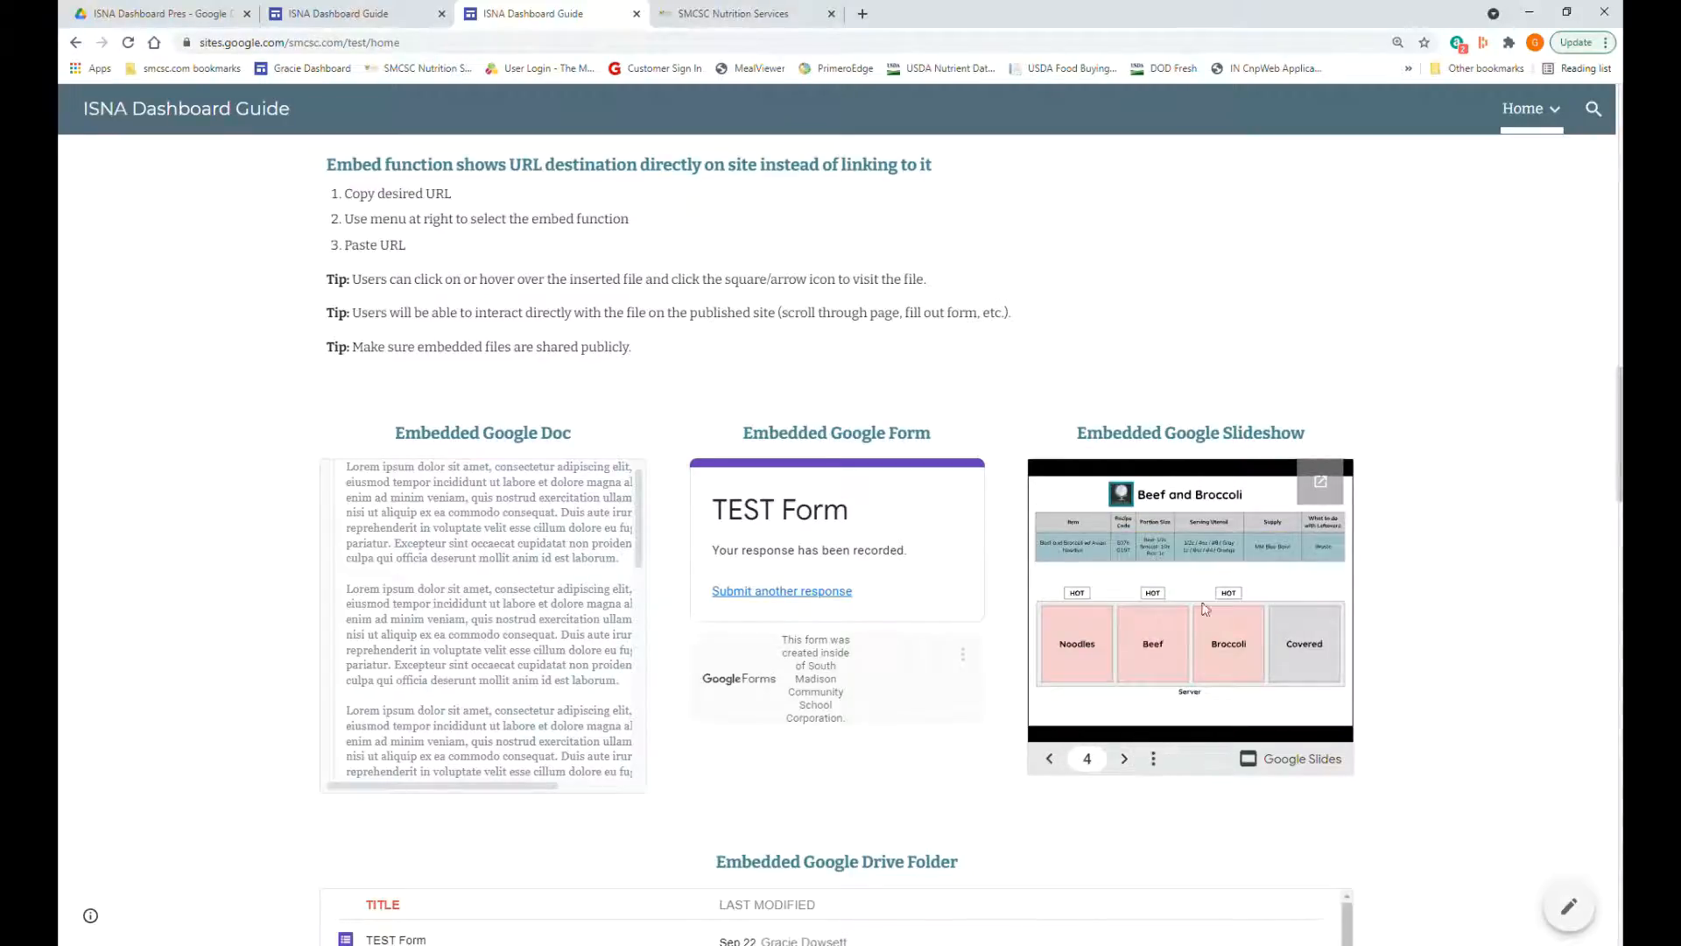
- Examine the file list in the Embedded Google Drive Folder on the published site
scroll(1388, 578, down, 2)
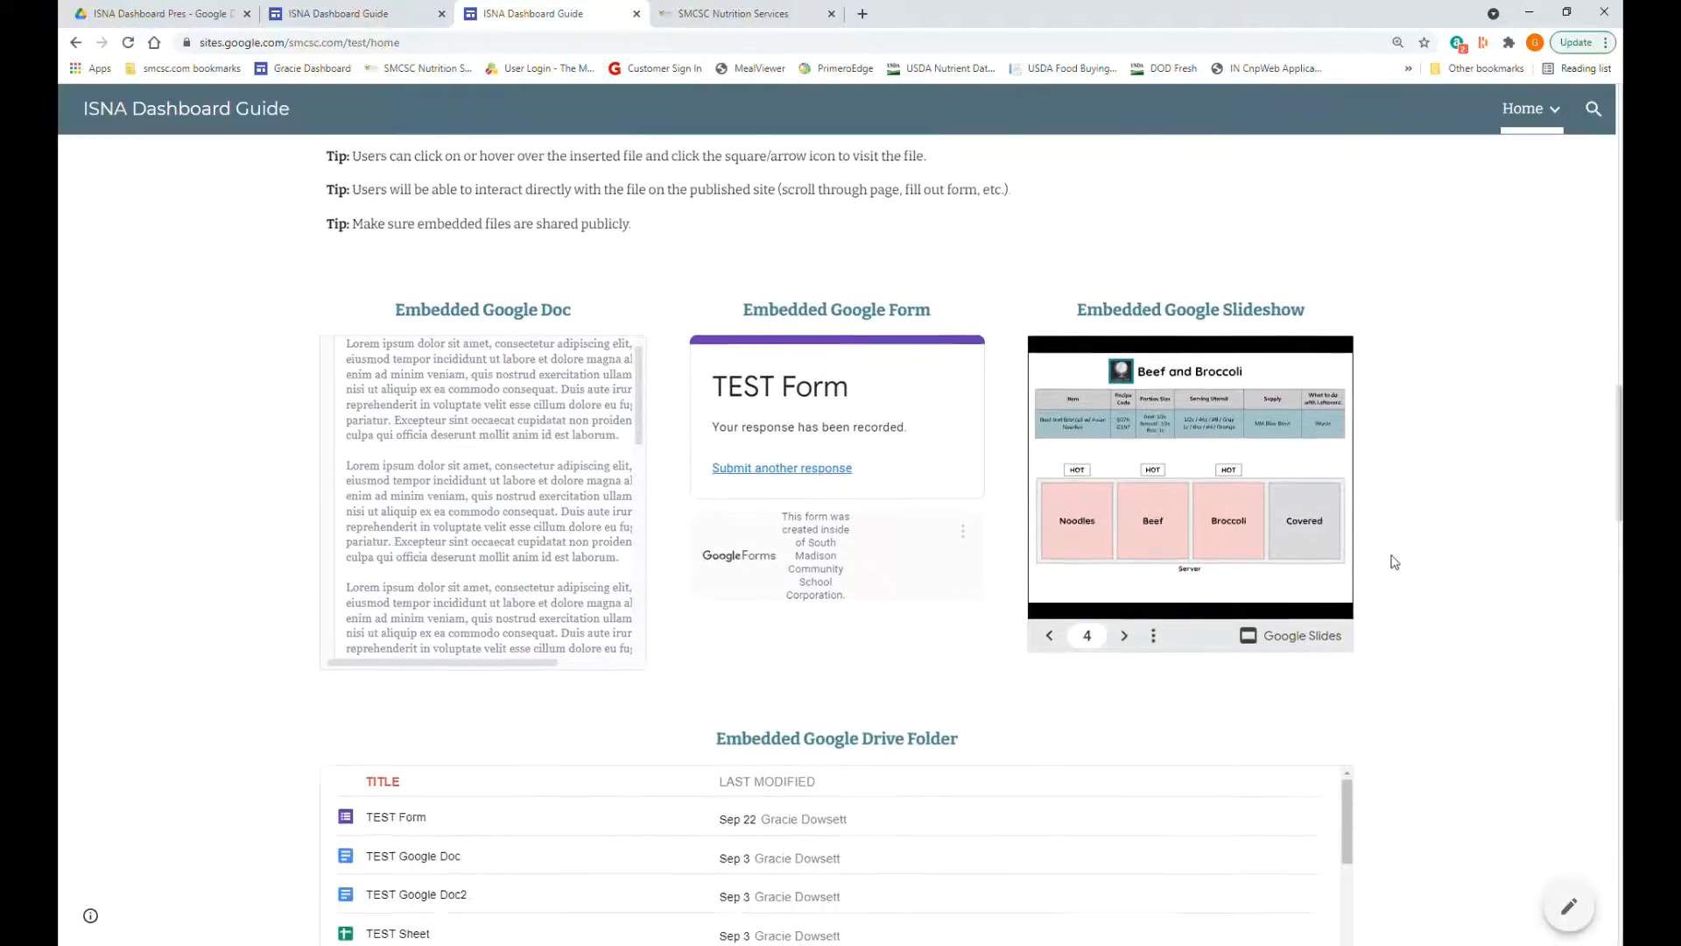
scroll(1395, 561, down, 3)
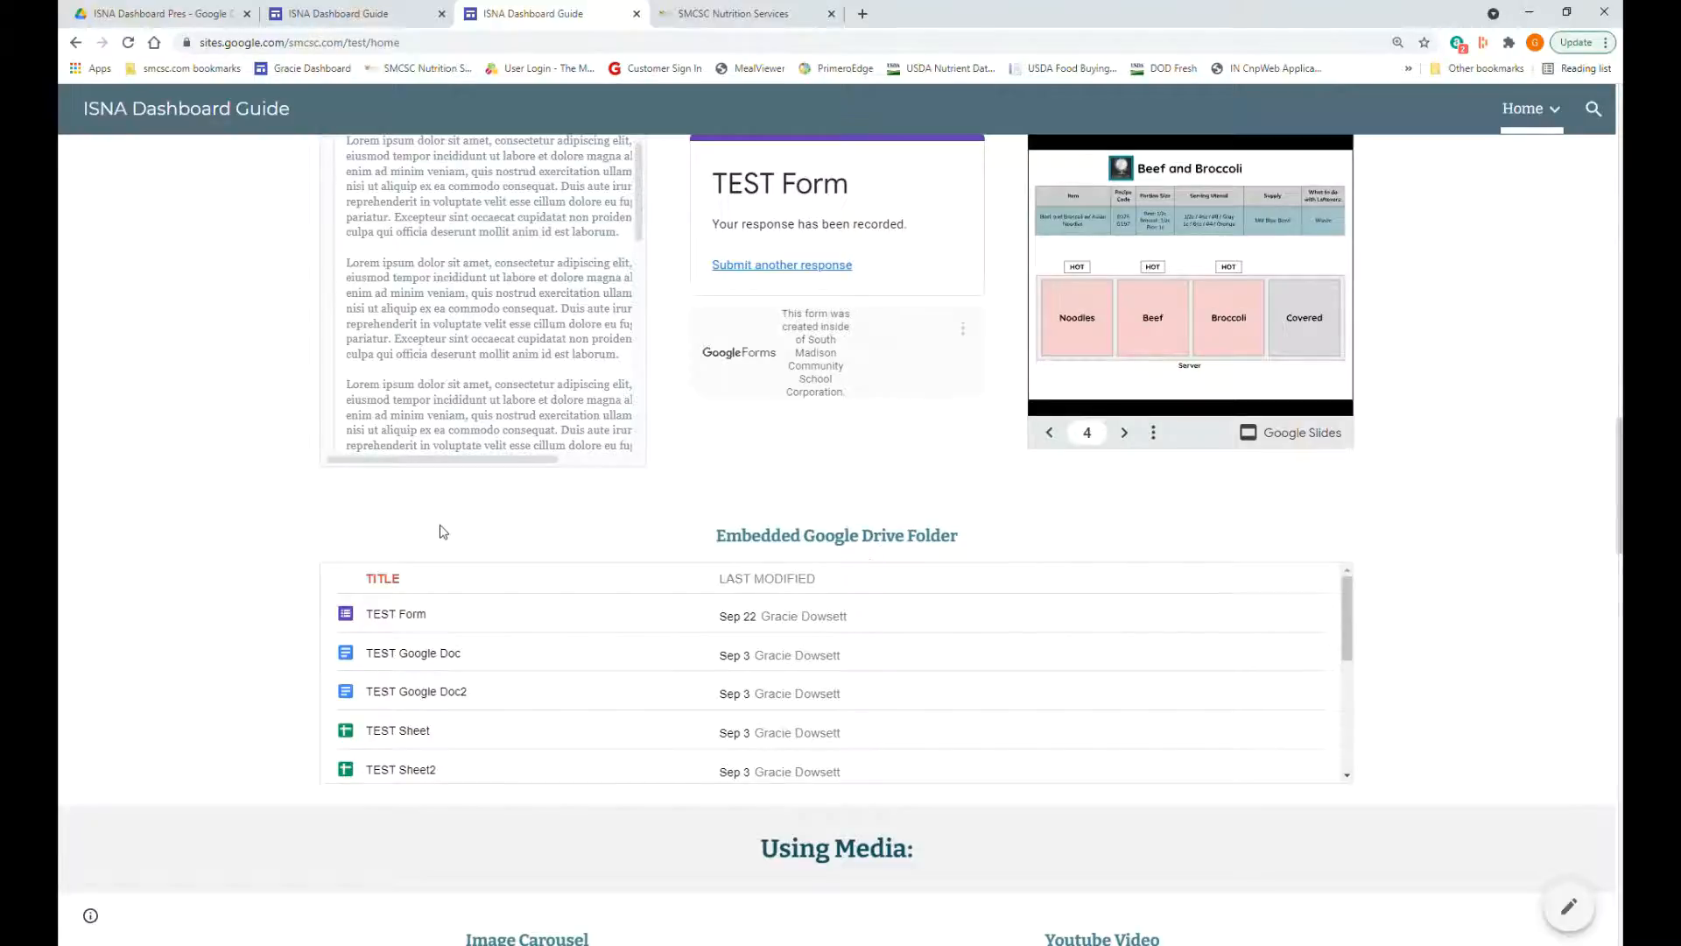
scroll(351, 514, up, 1)
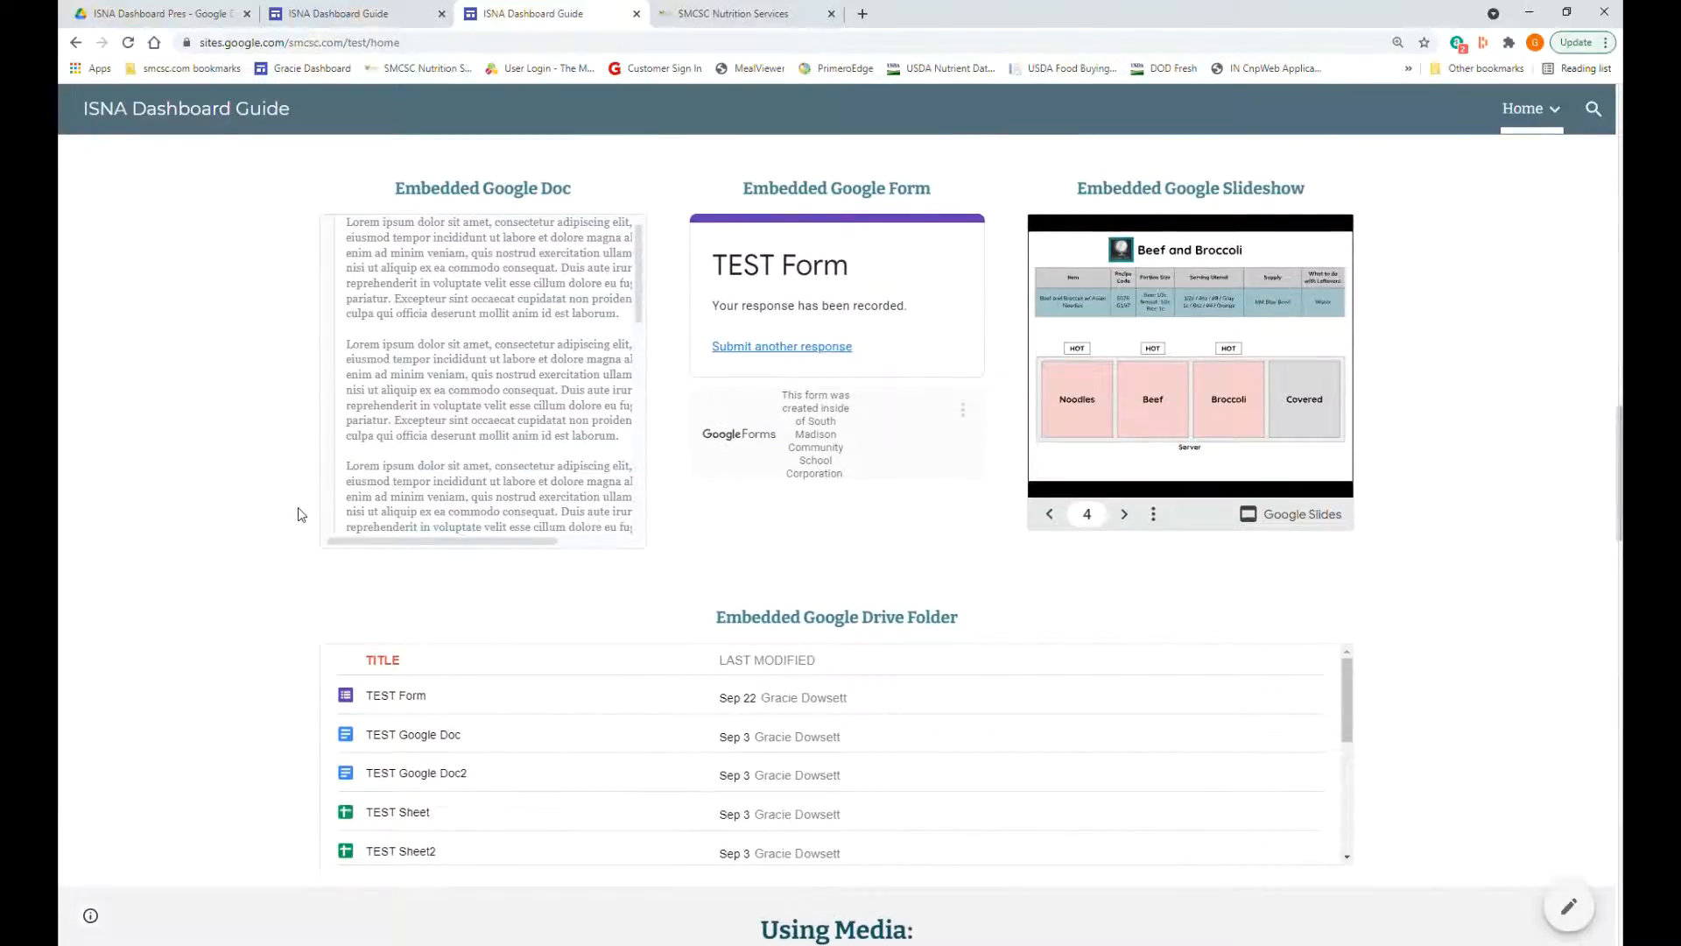
scroll(270, 678, up, 1)
scroll(269, 676, down, 1)
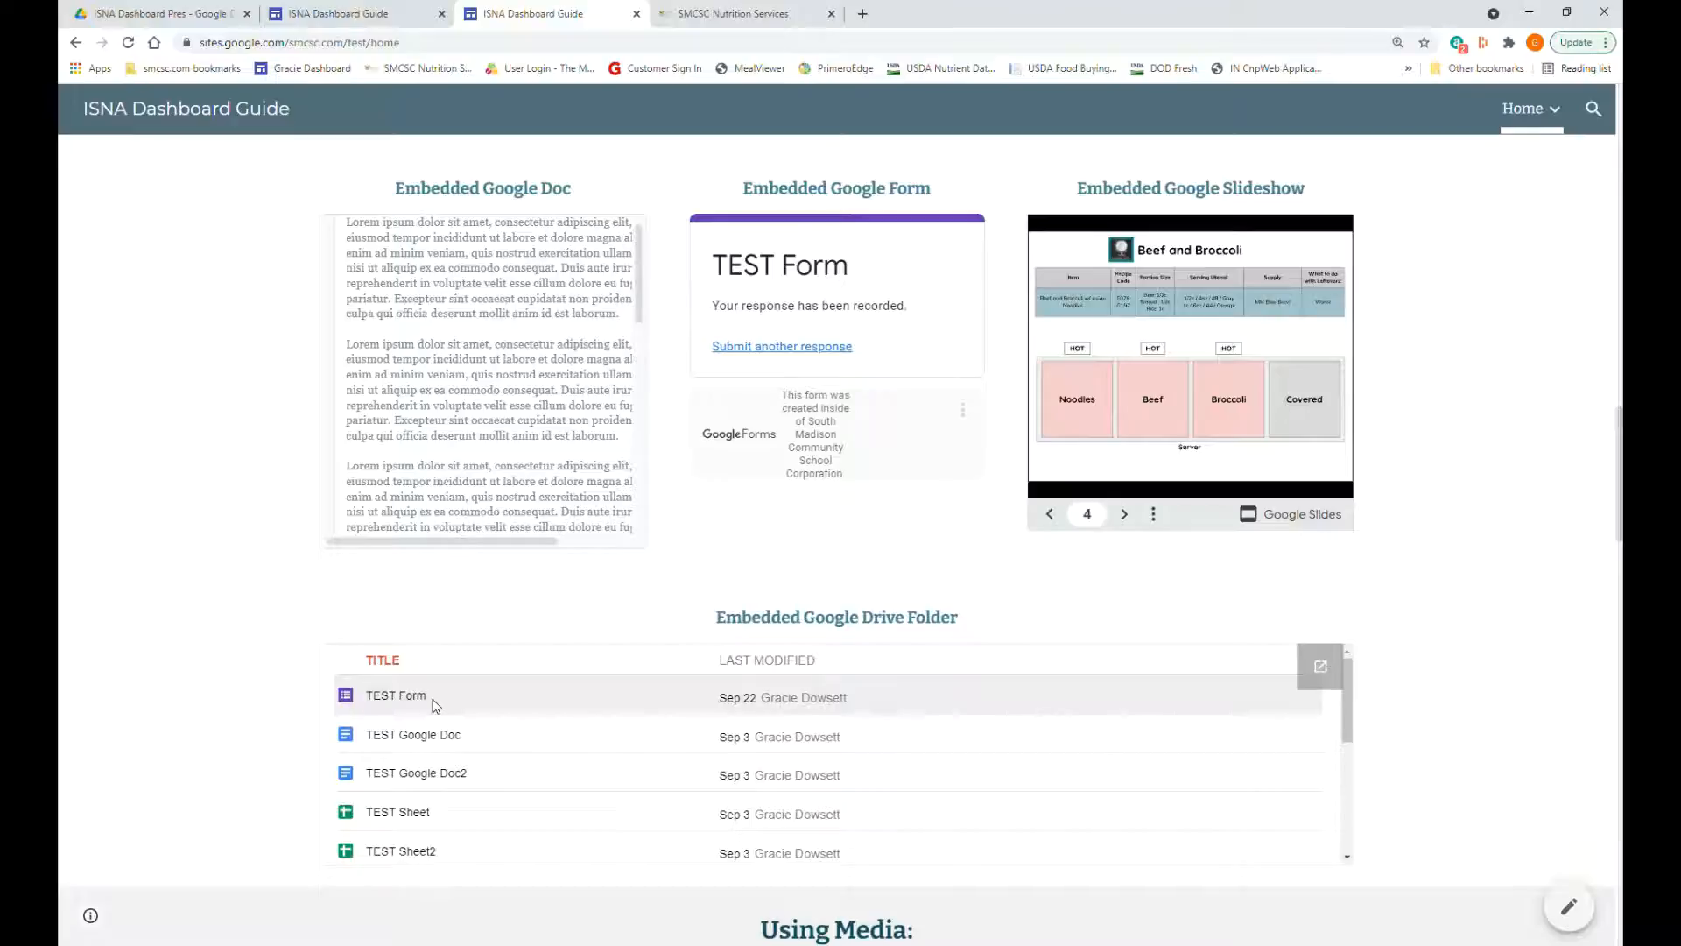
- Return to the editor, review the Using Media section, and open the YouTube video picker, closing it without inserting a video
click(367, 22)
scroll(739, 472, down, 2)
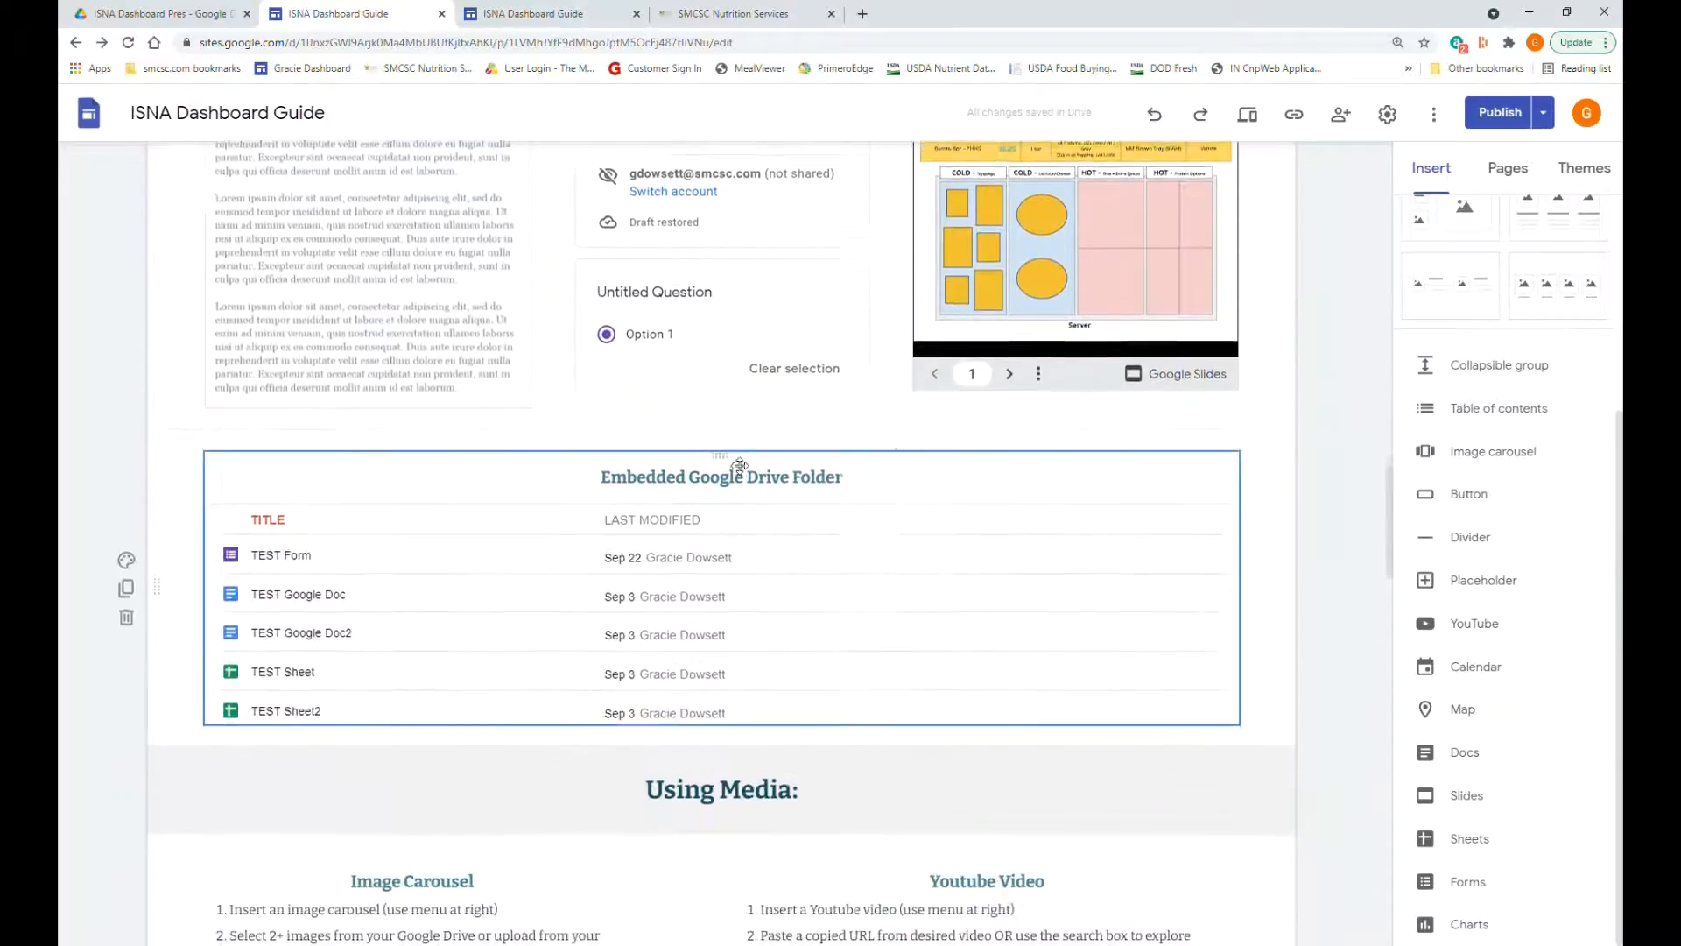
scroll(740, 464, down, 5)
scroll(672, 469, down, 1)
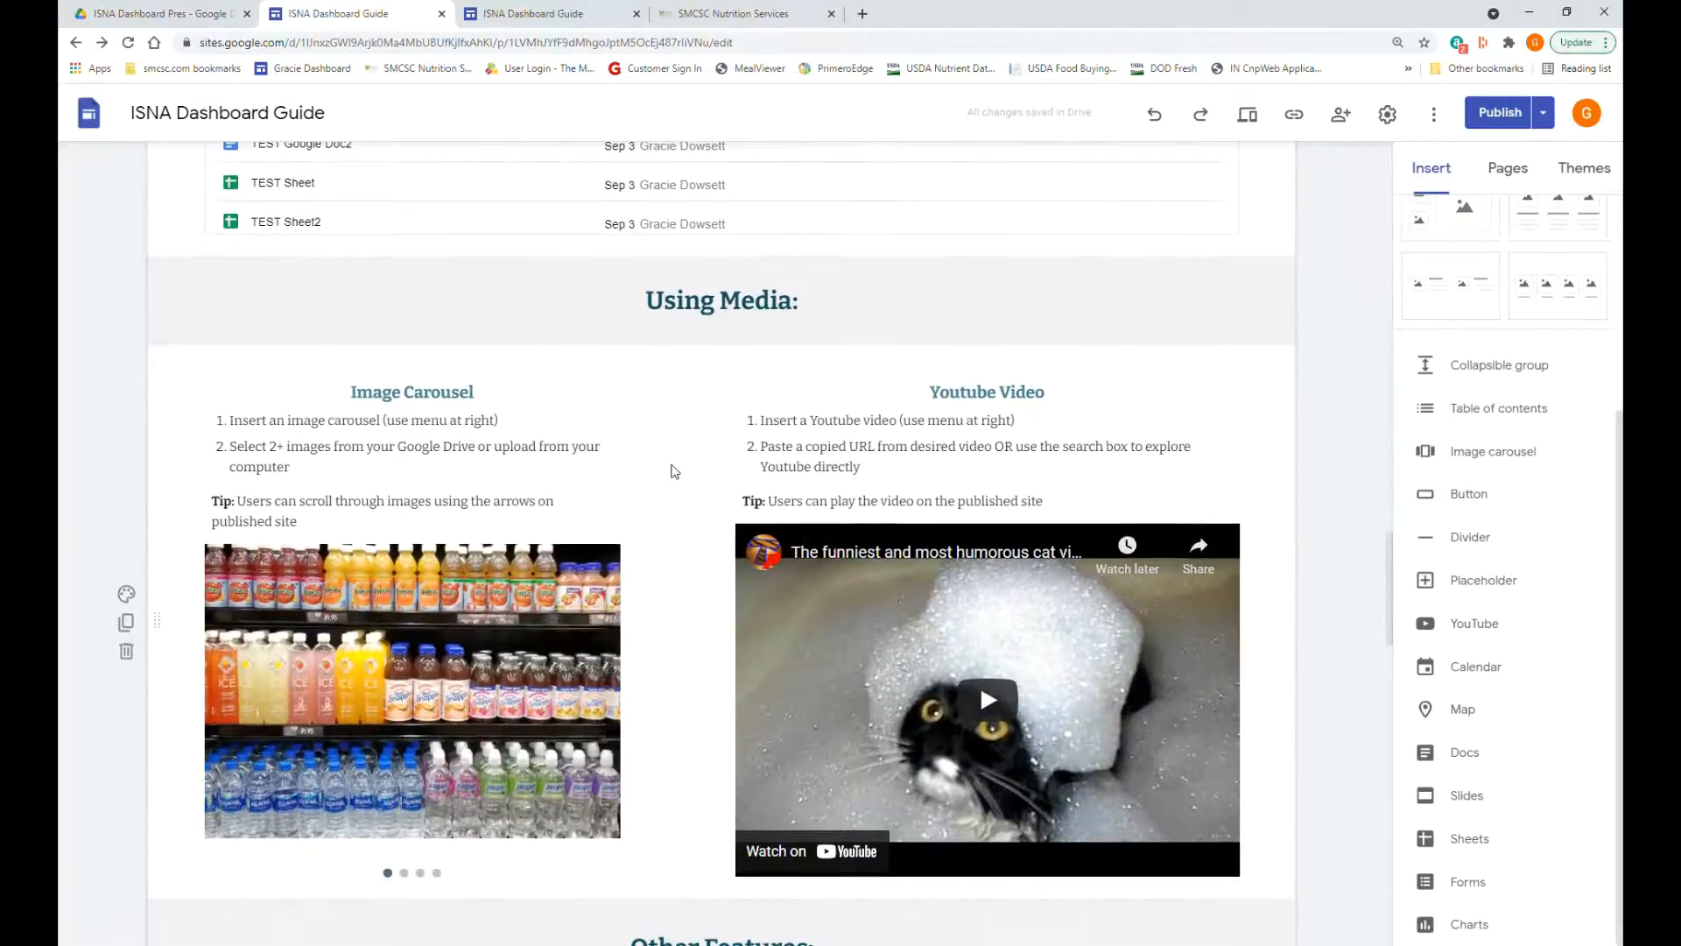
scroll(666, 466, down, 1)
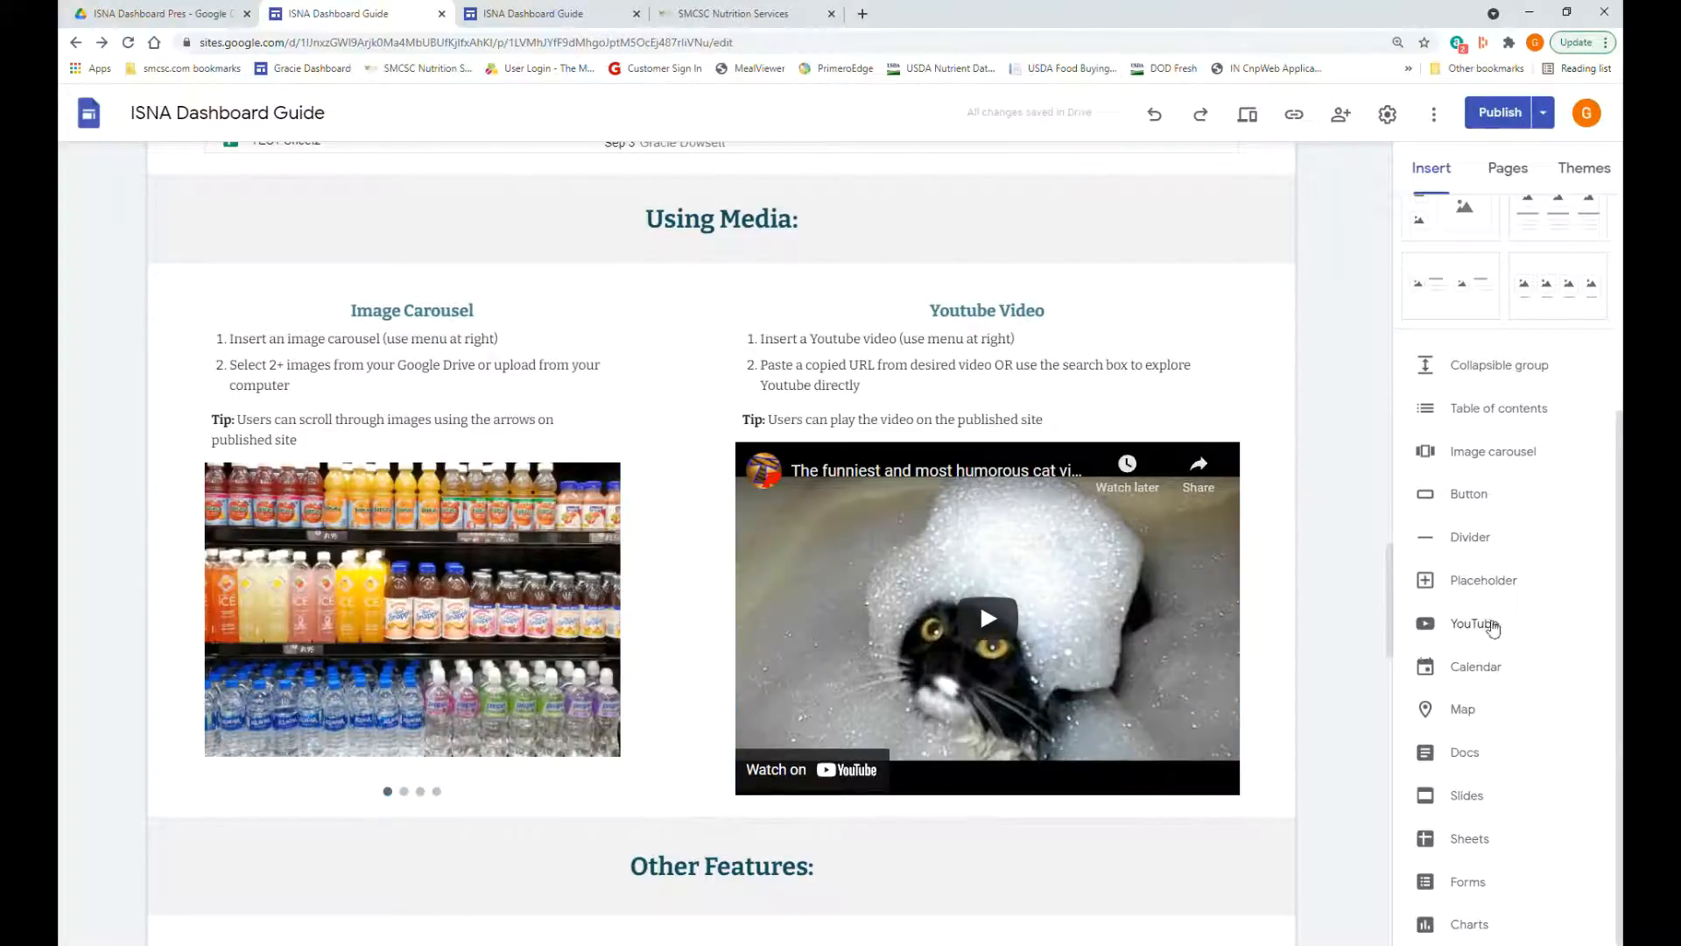
click(1491, 624)
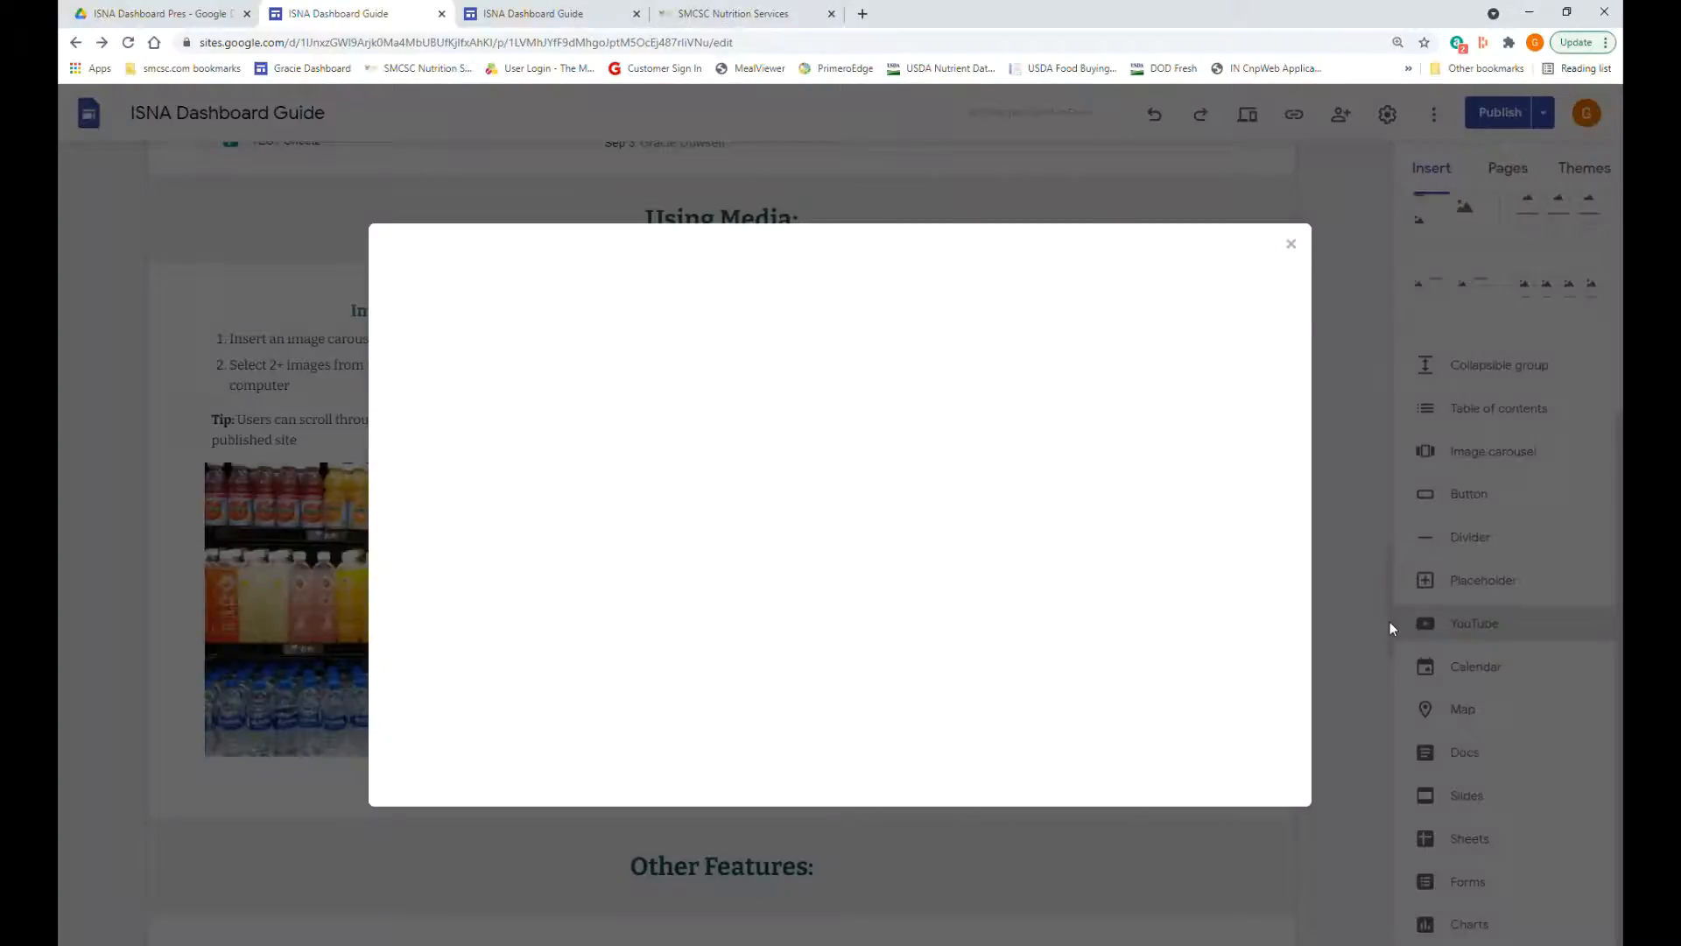
click(1293, 251)
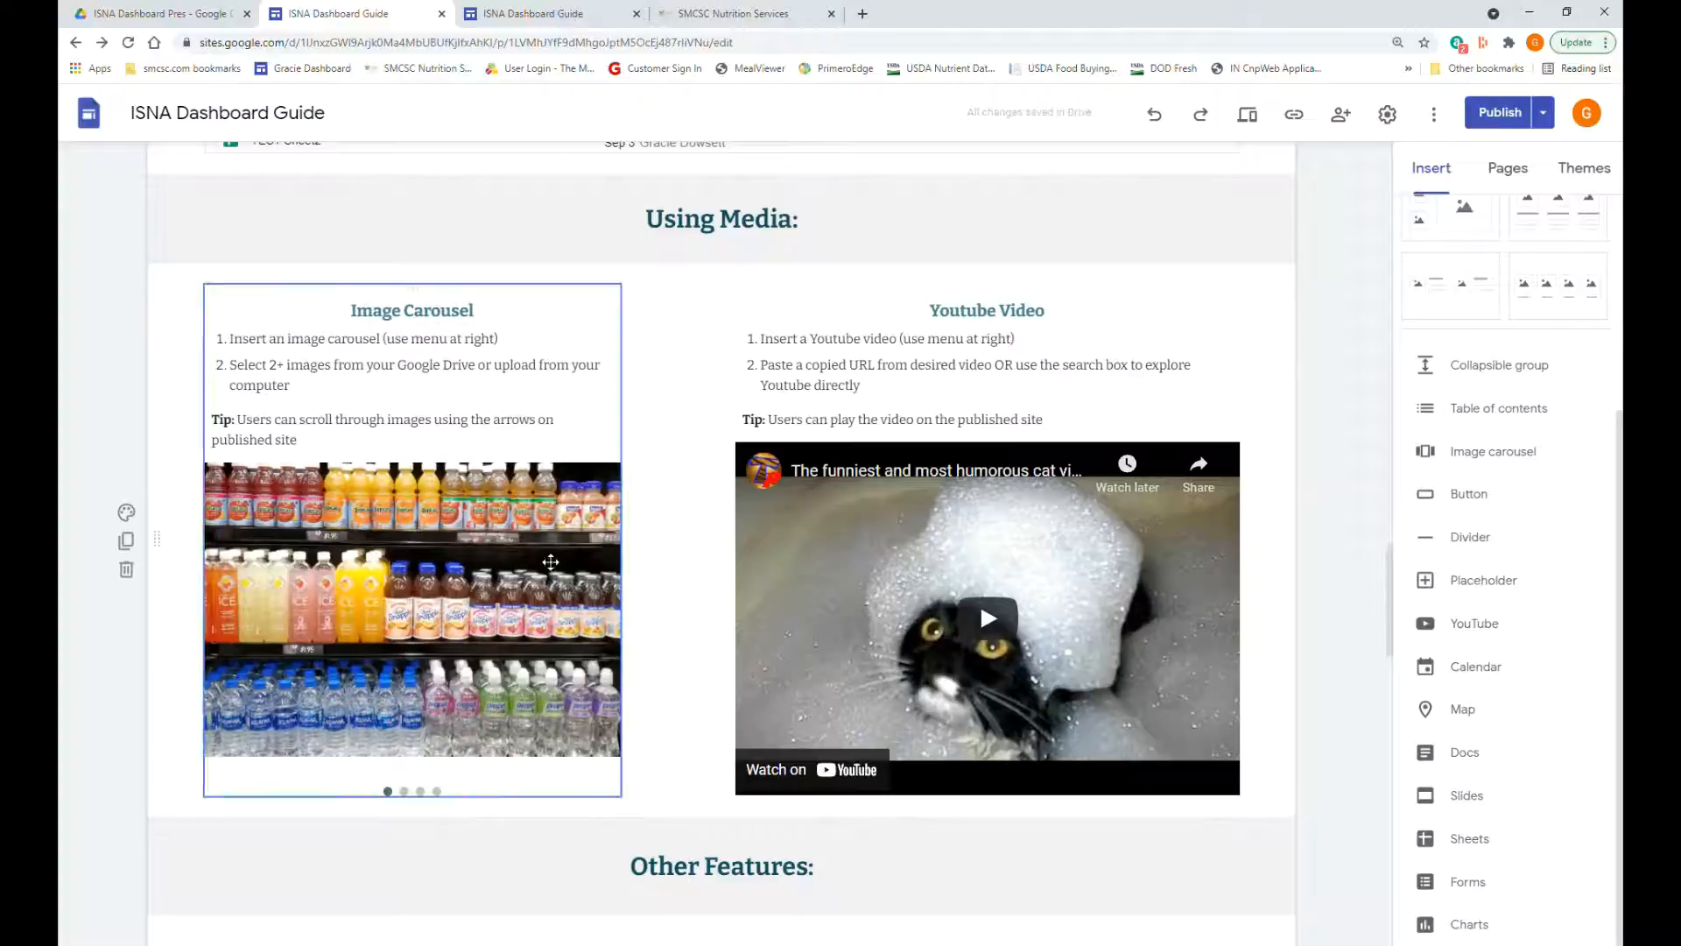
- On the published site, advance the Using Media section's image carousel to the third image and view the YouTube video example
click(568, 17)
scroll(320, 570, down, 6)
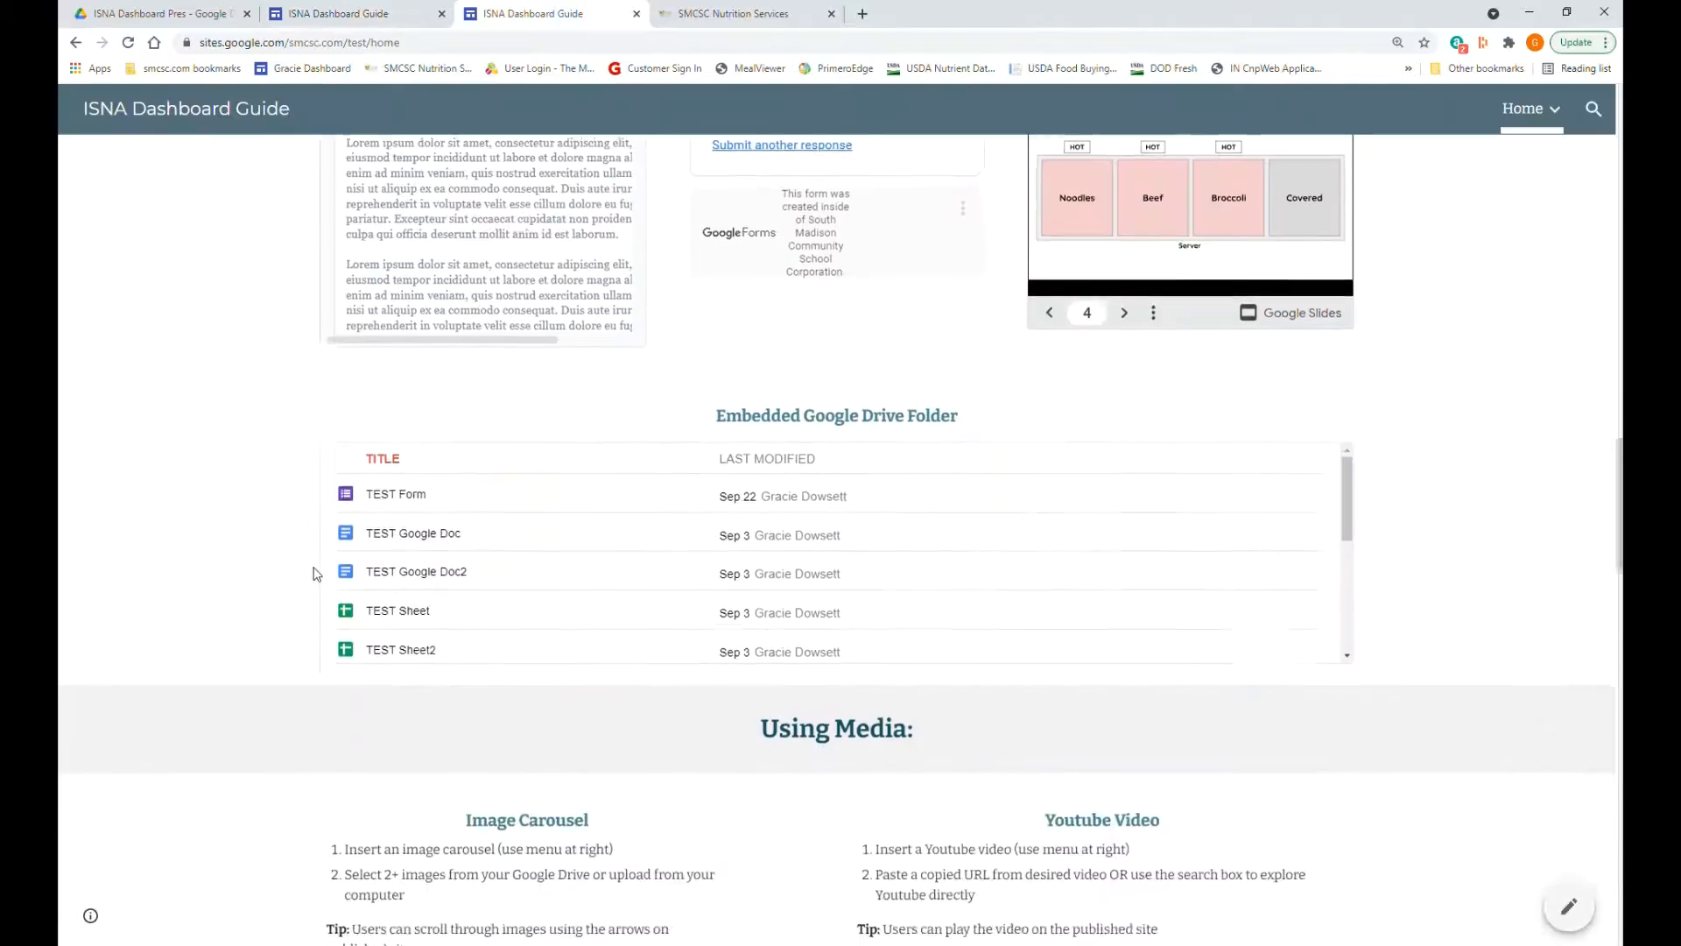
scroll(302, 572, down, 3)
scroll(302, 572, up, 2)
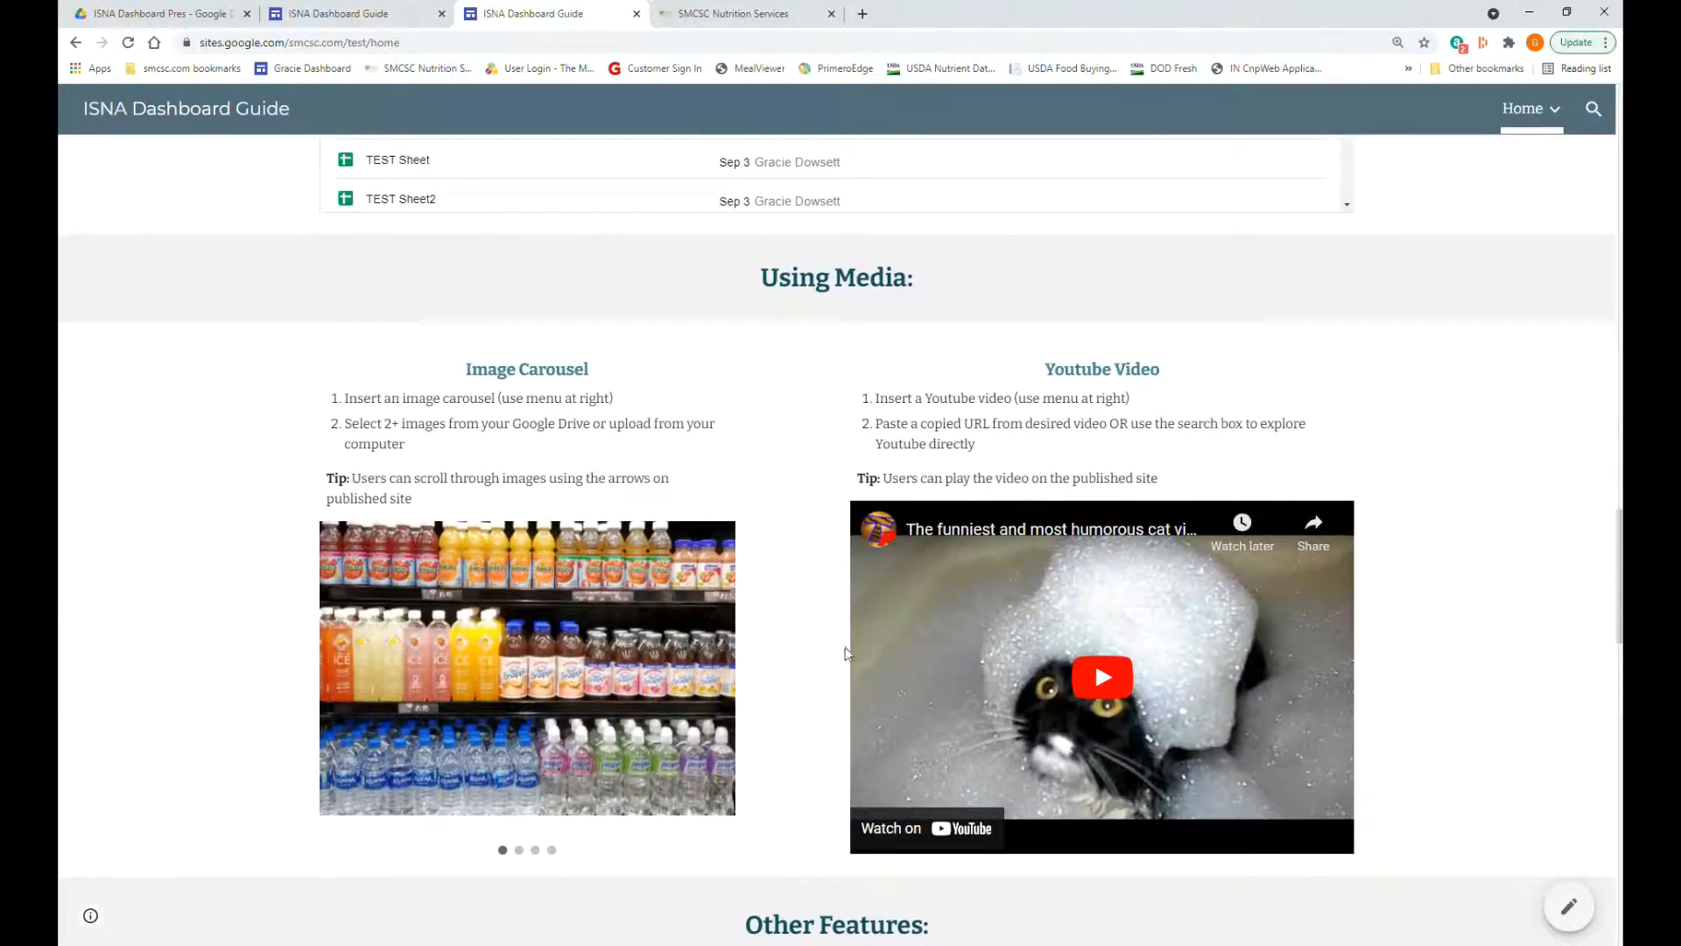
mouse_move(466, 591)
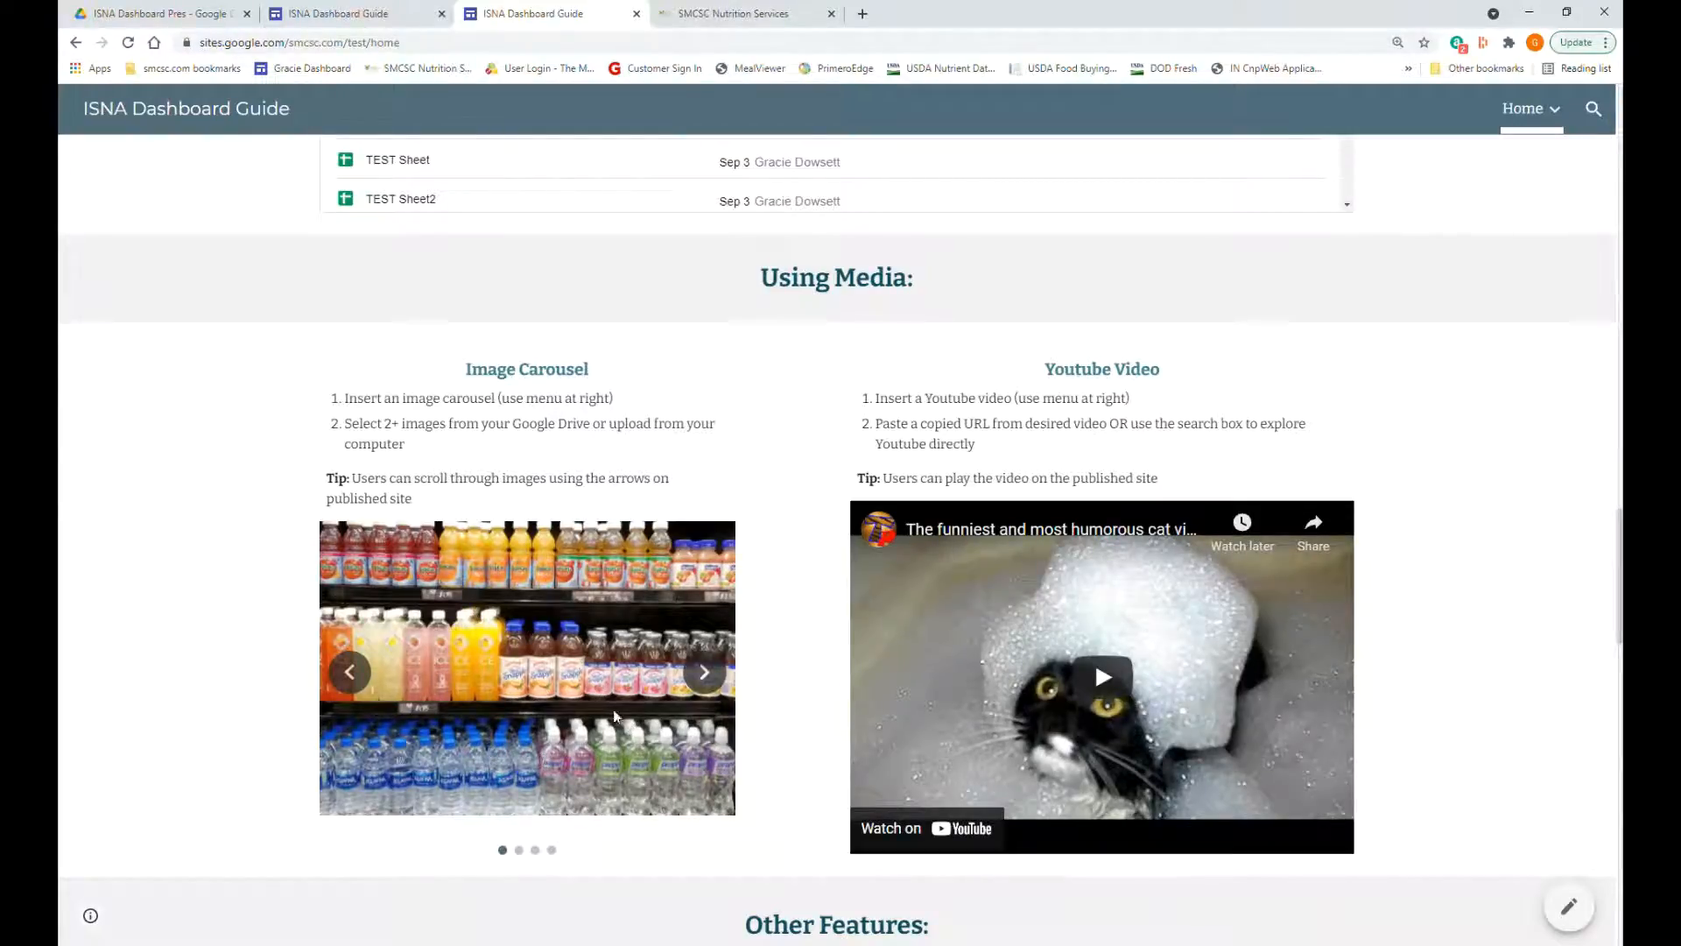
click(705, 674)
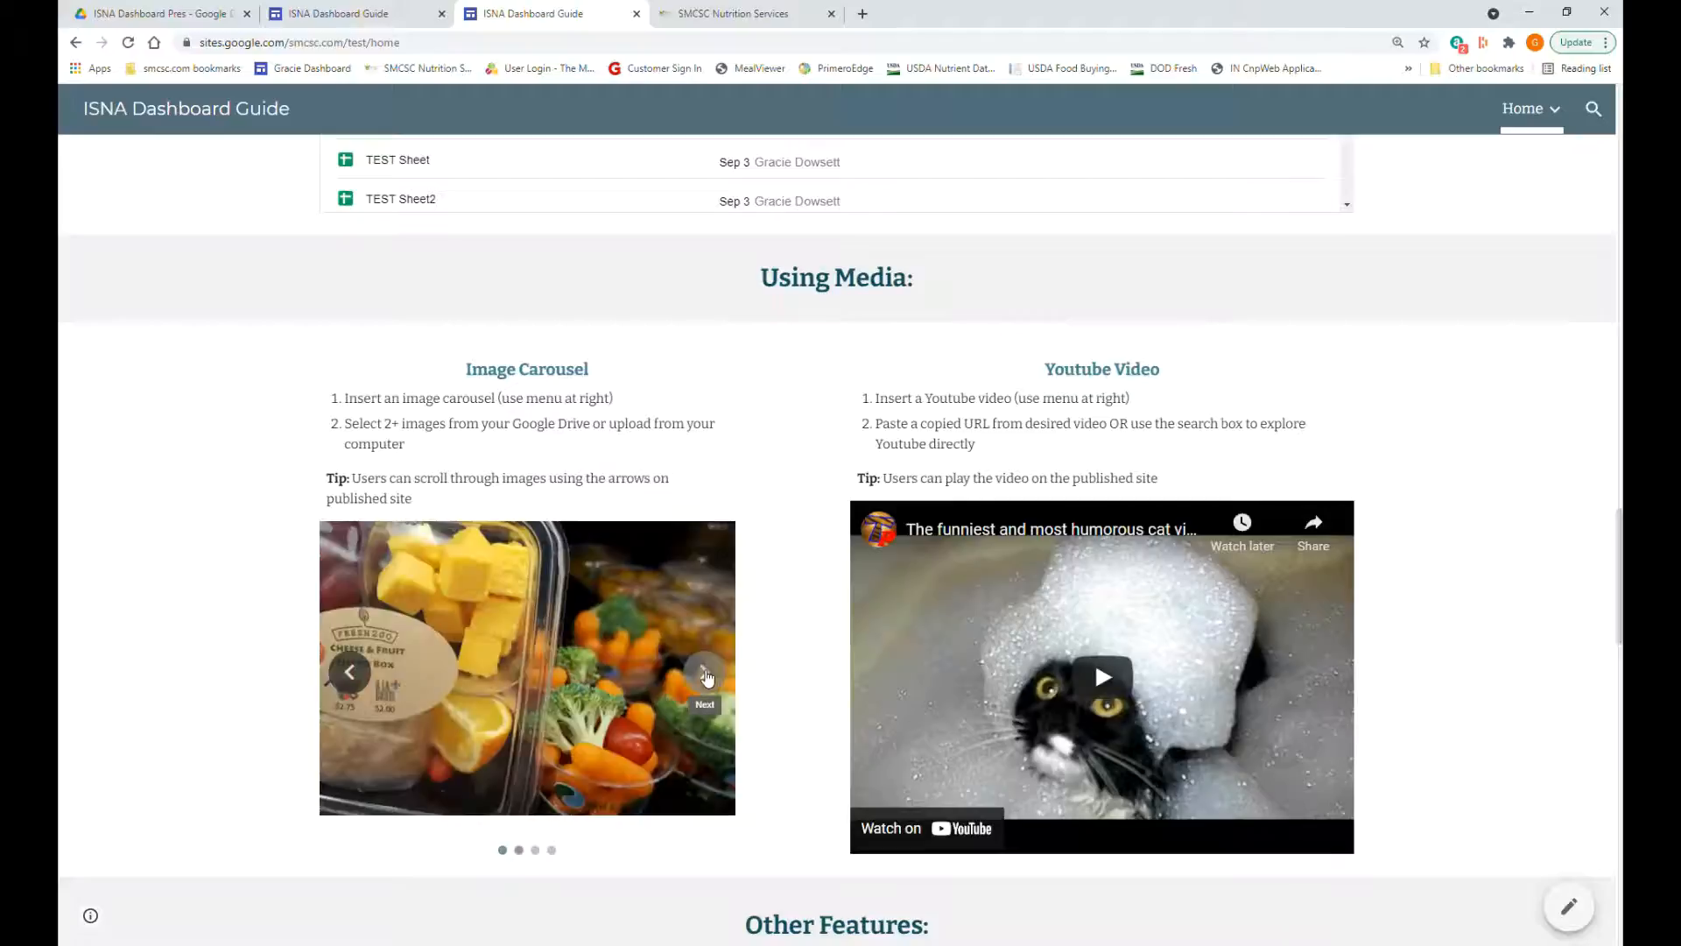
click(708, 679)
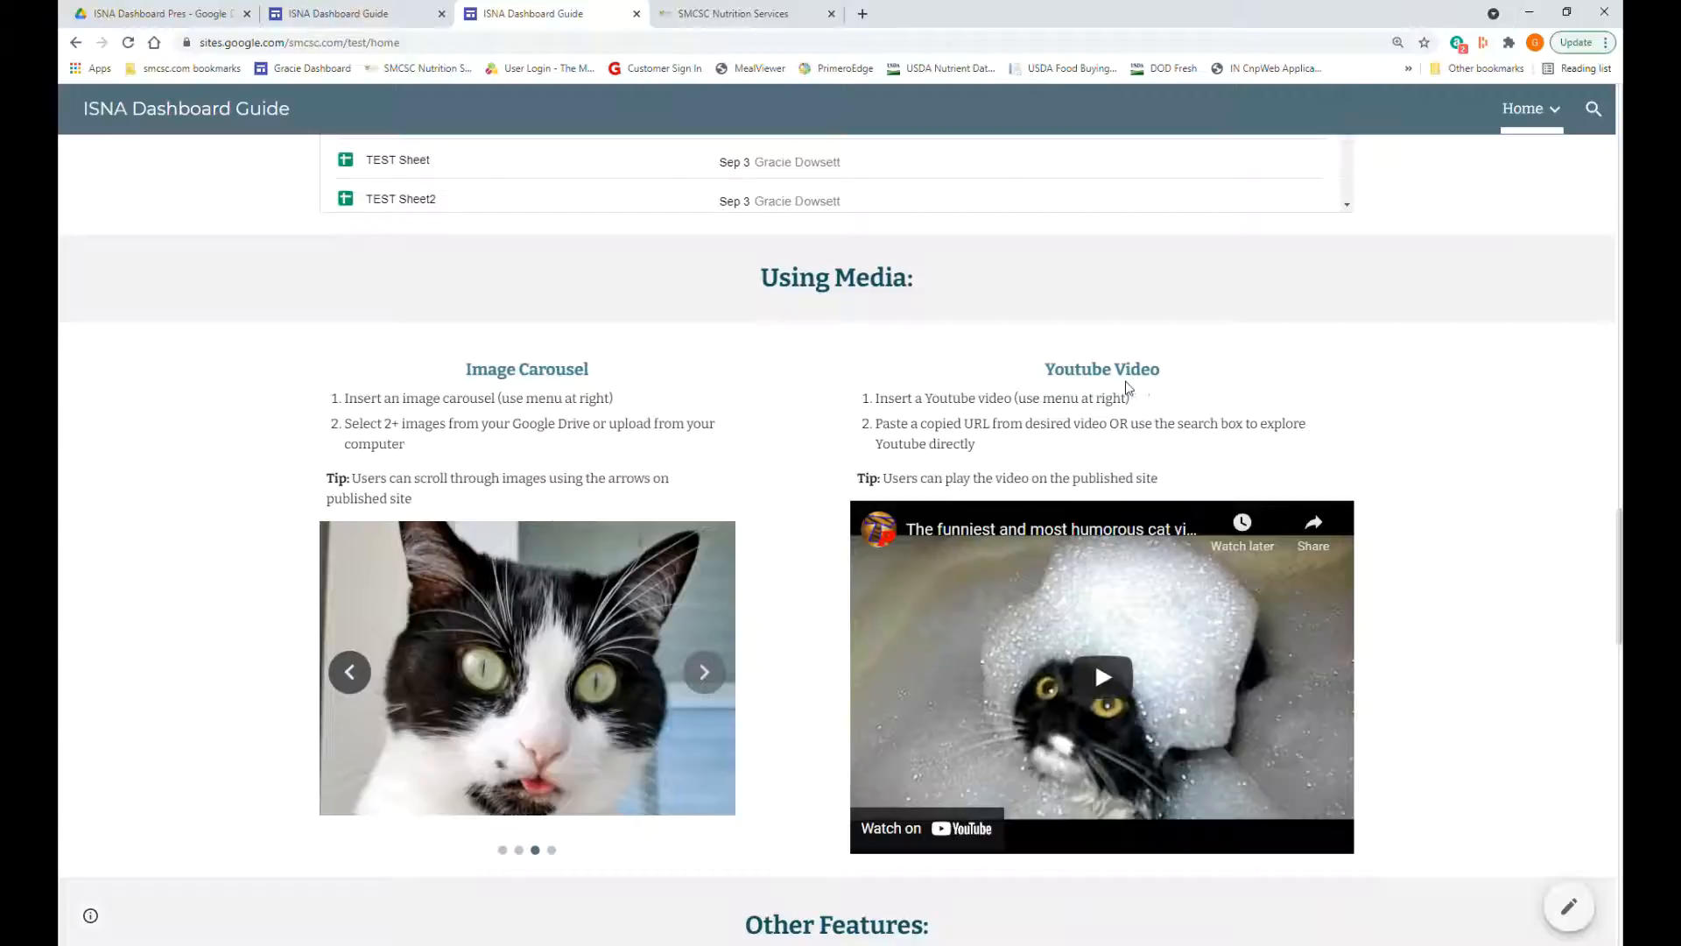
scroll(1520, 574, down, 1)
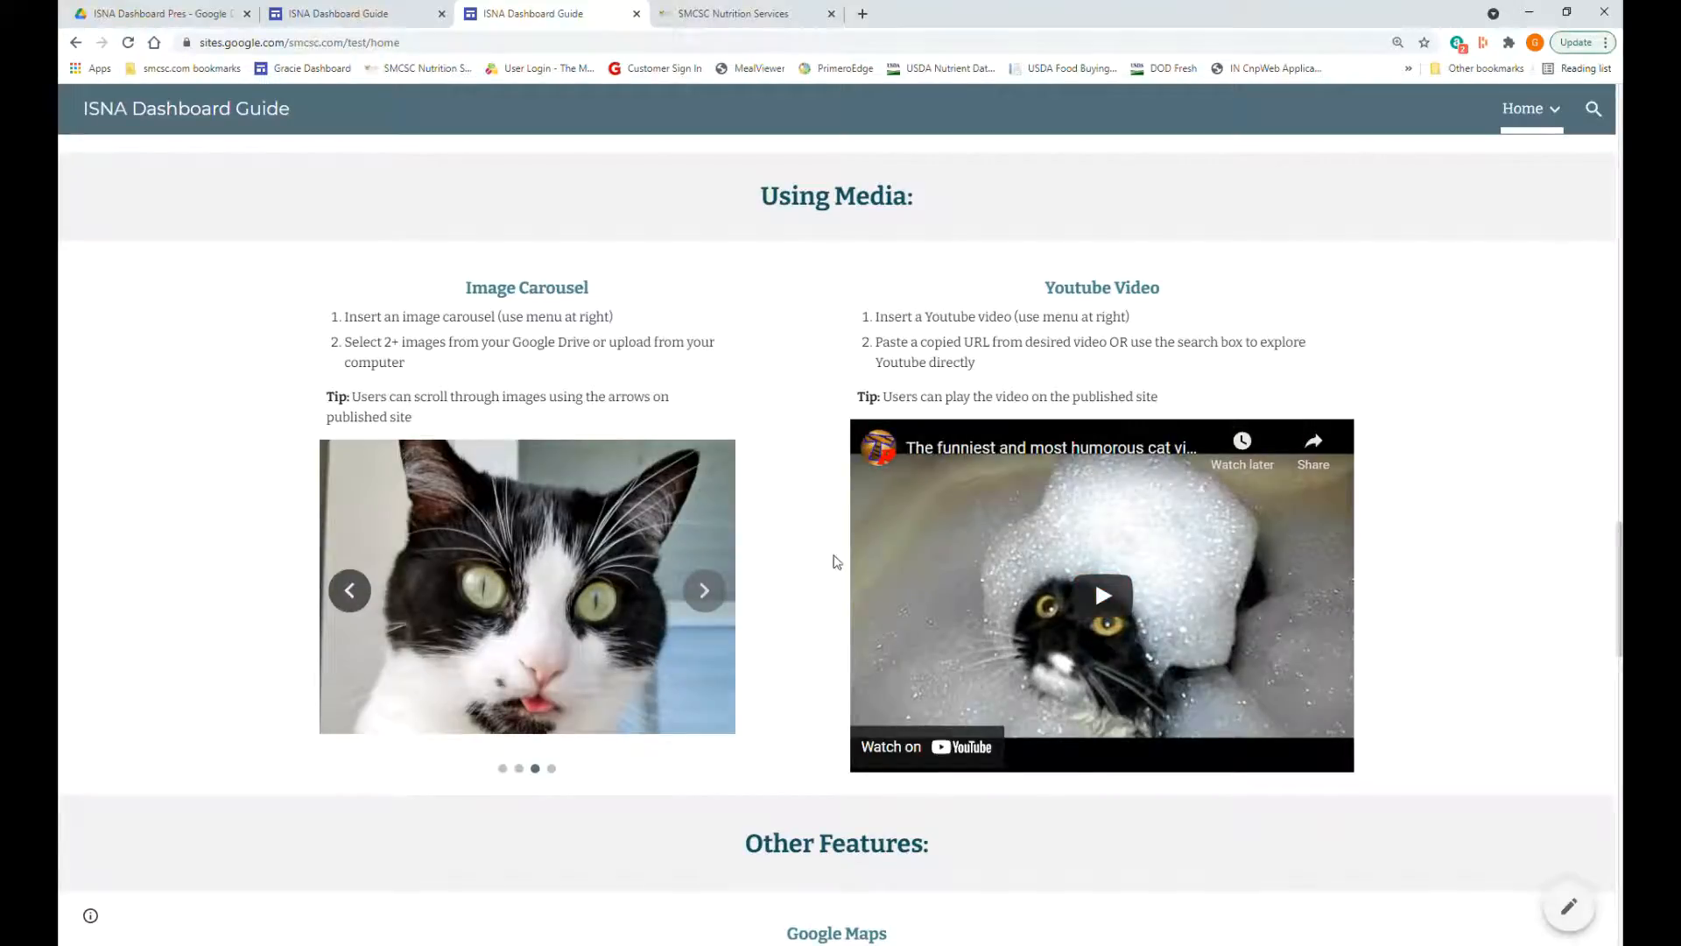
- Return to the editor and examine the Other Features examples for maps, calendar and images, plus the Chrome startup page instructions
click(390, 12)
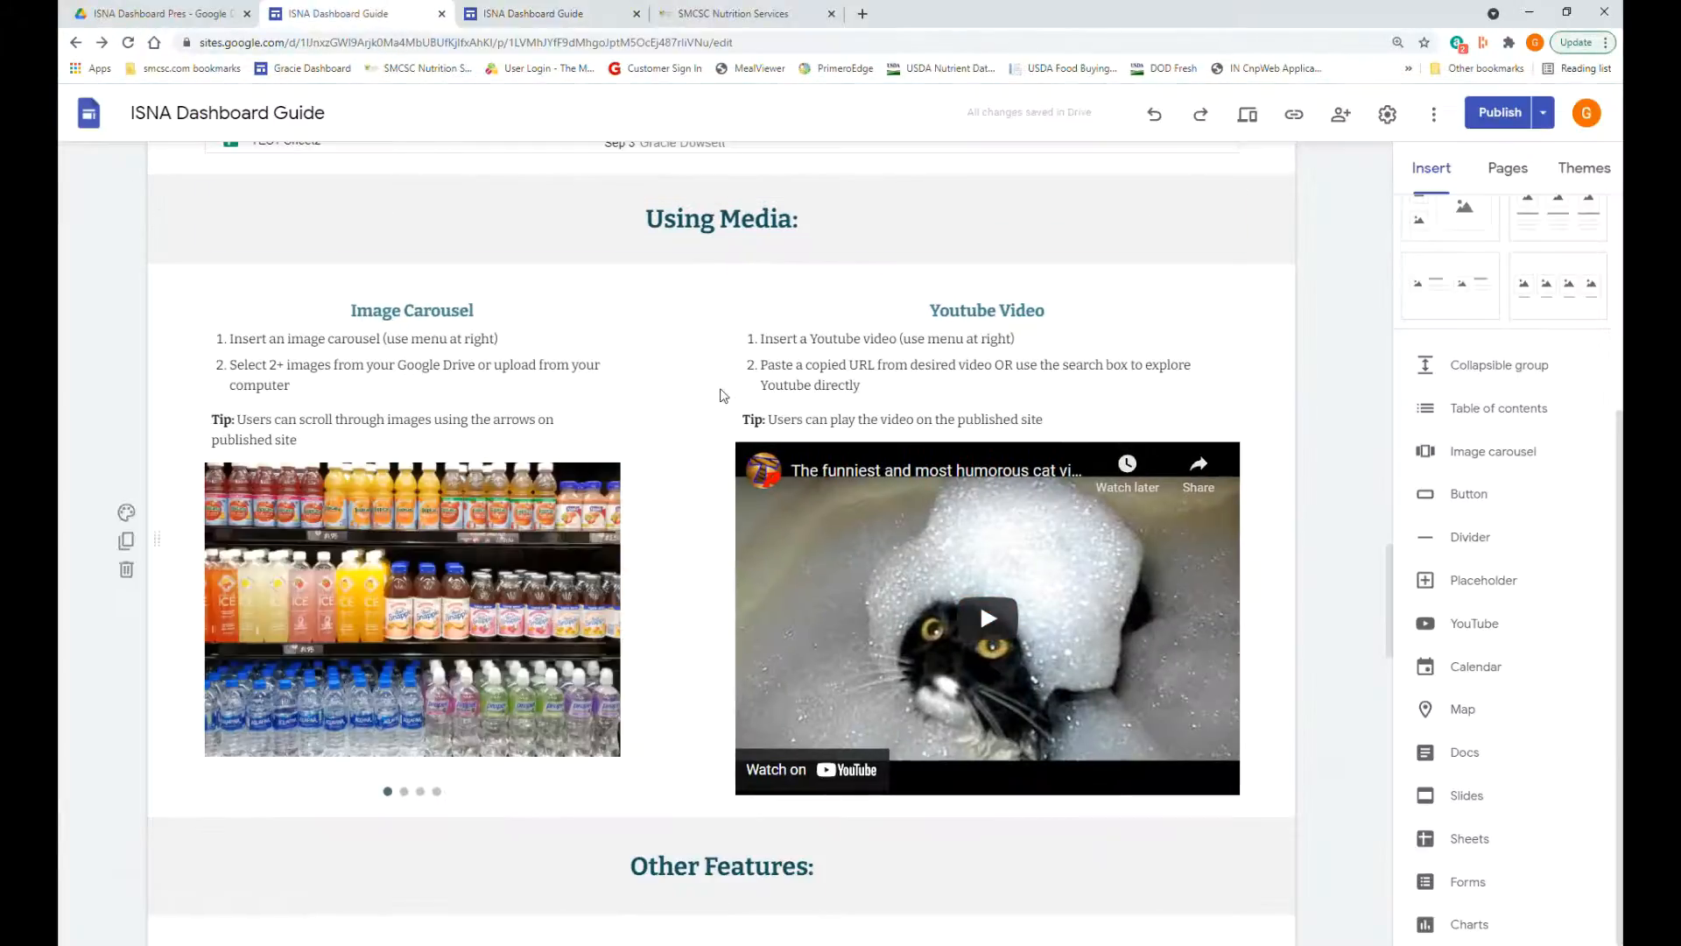
scroll(720, 378, down, 2)
scroll(719, 378, down, 5)
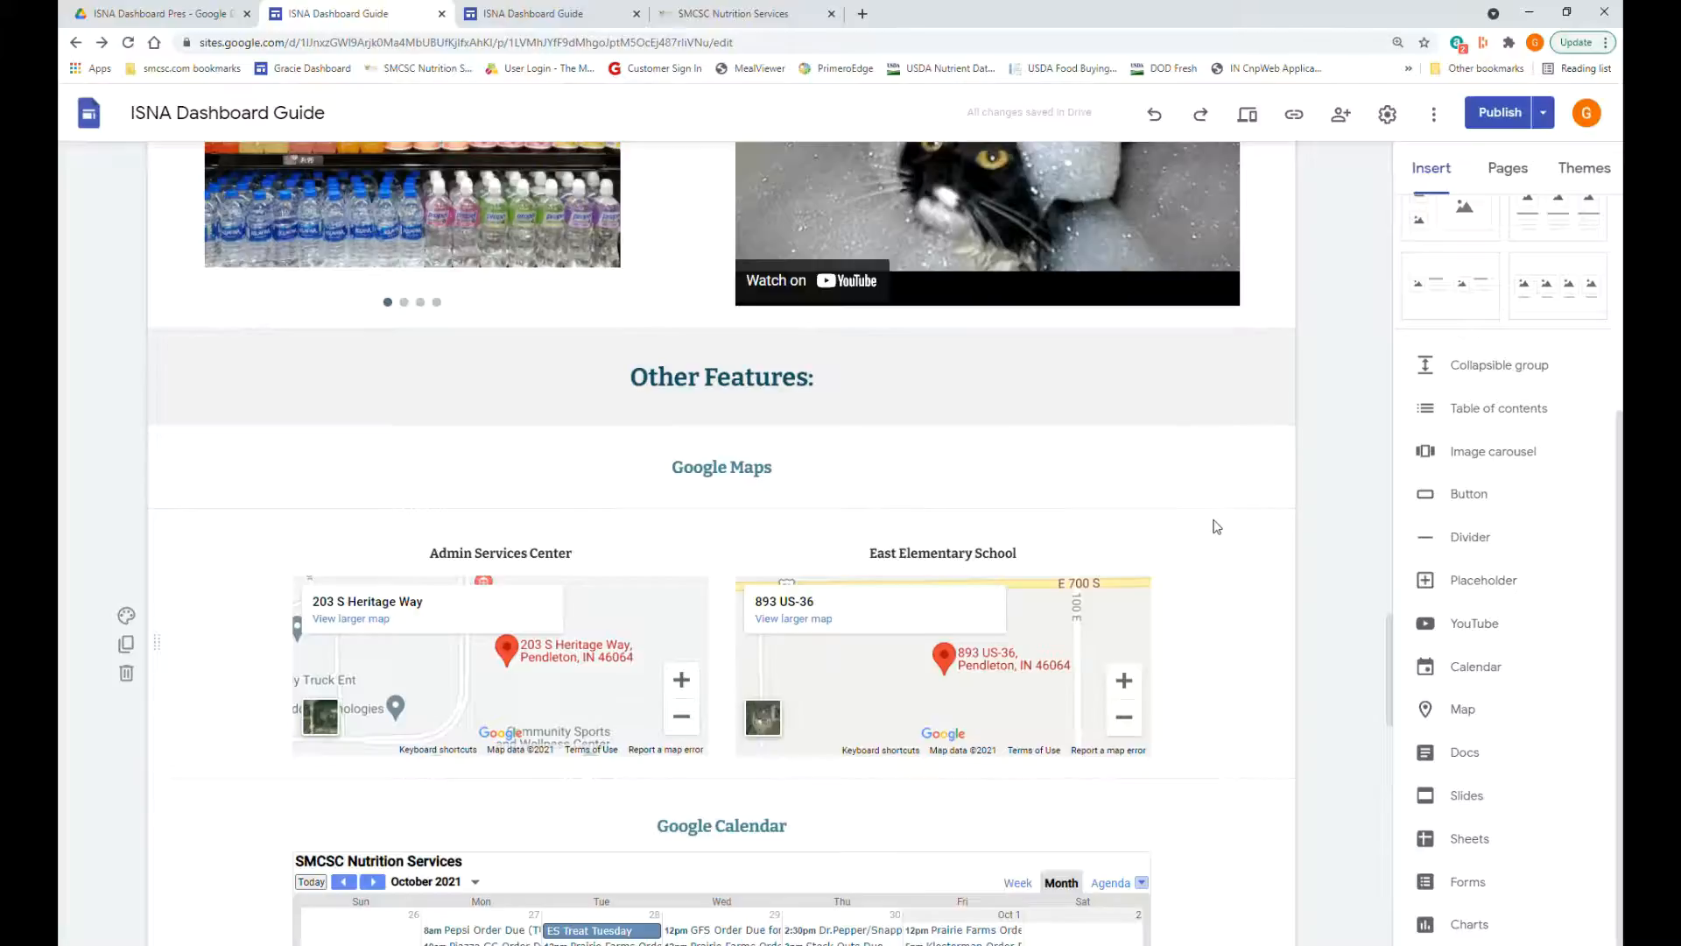
scroll(1216, 527, down, 2)
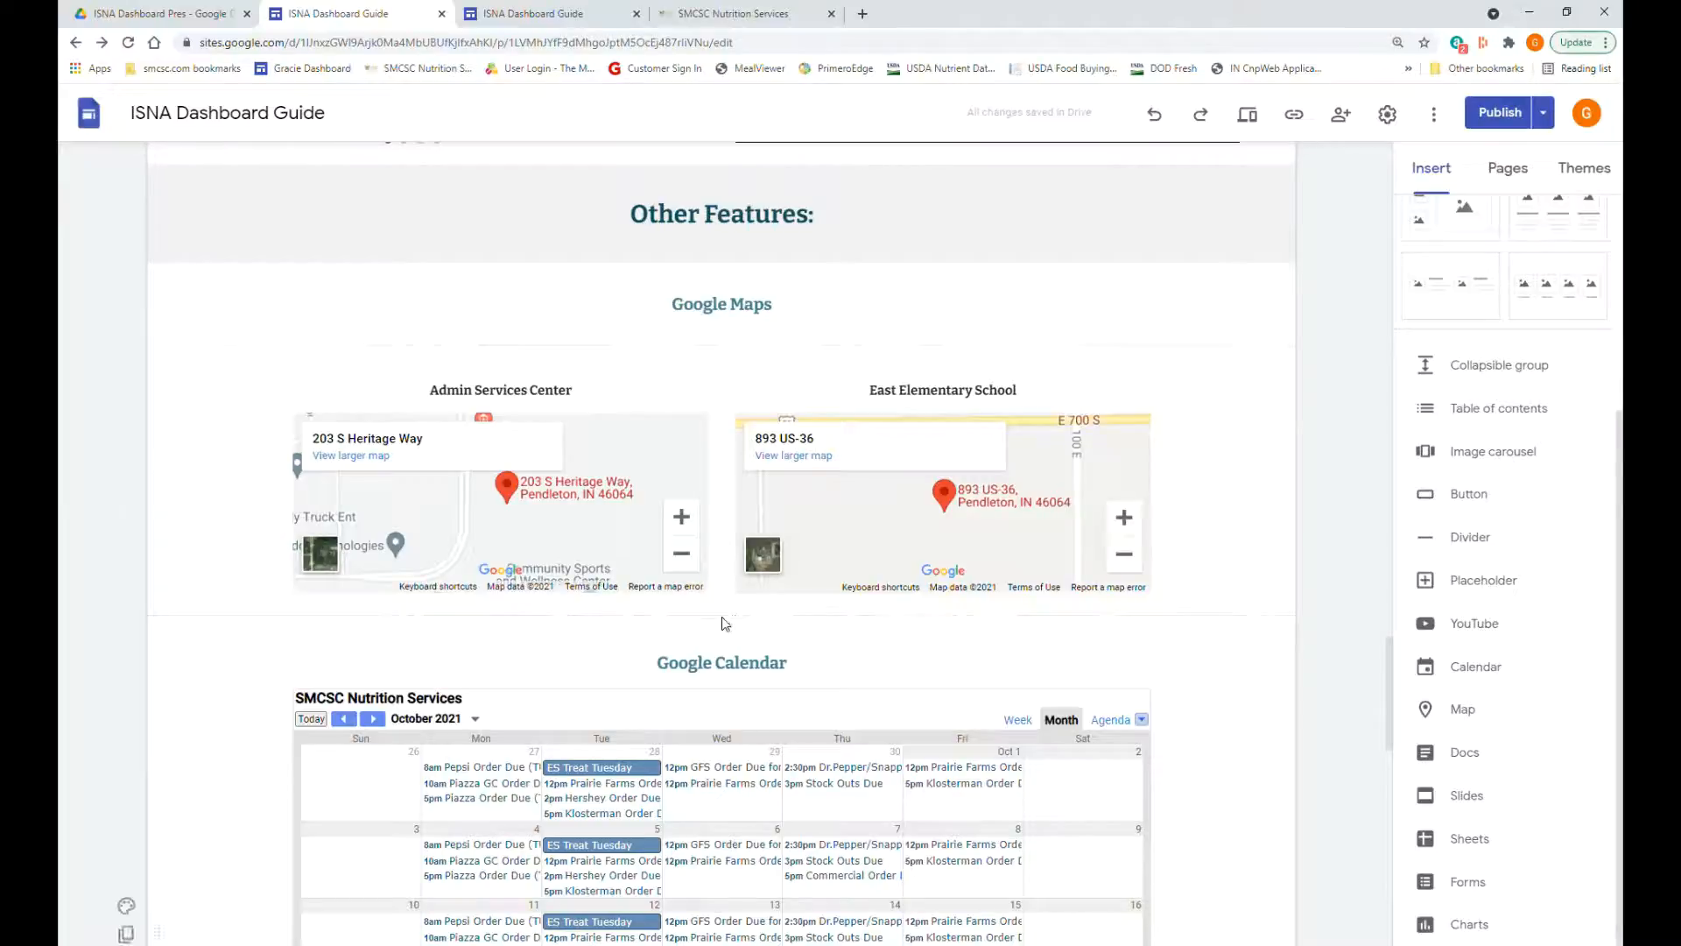
scroll(1284, 609, down, 3)
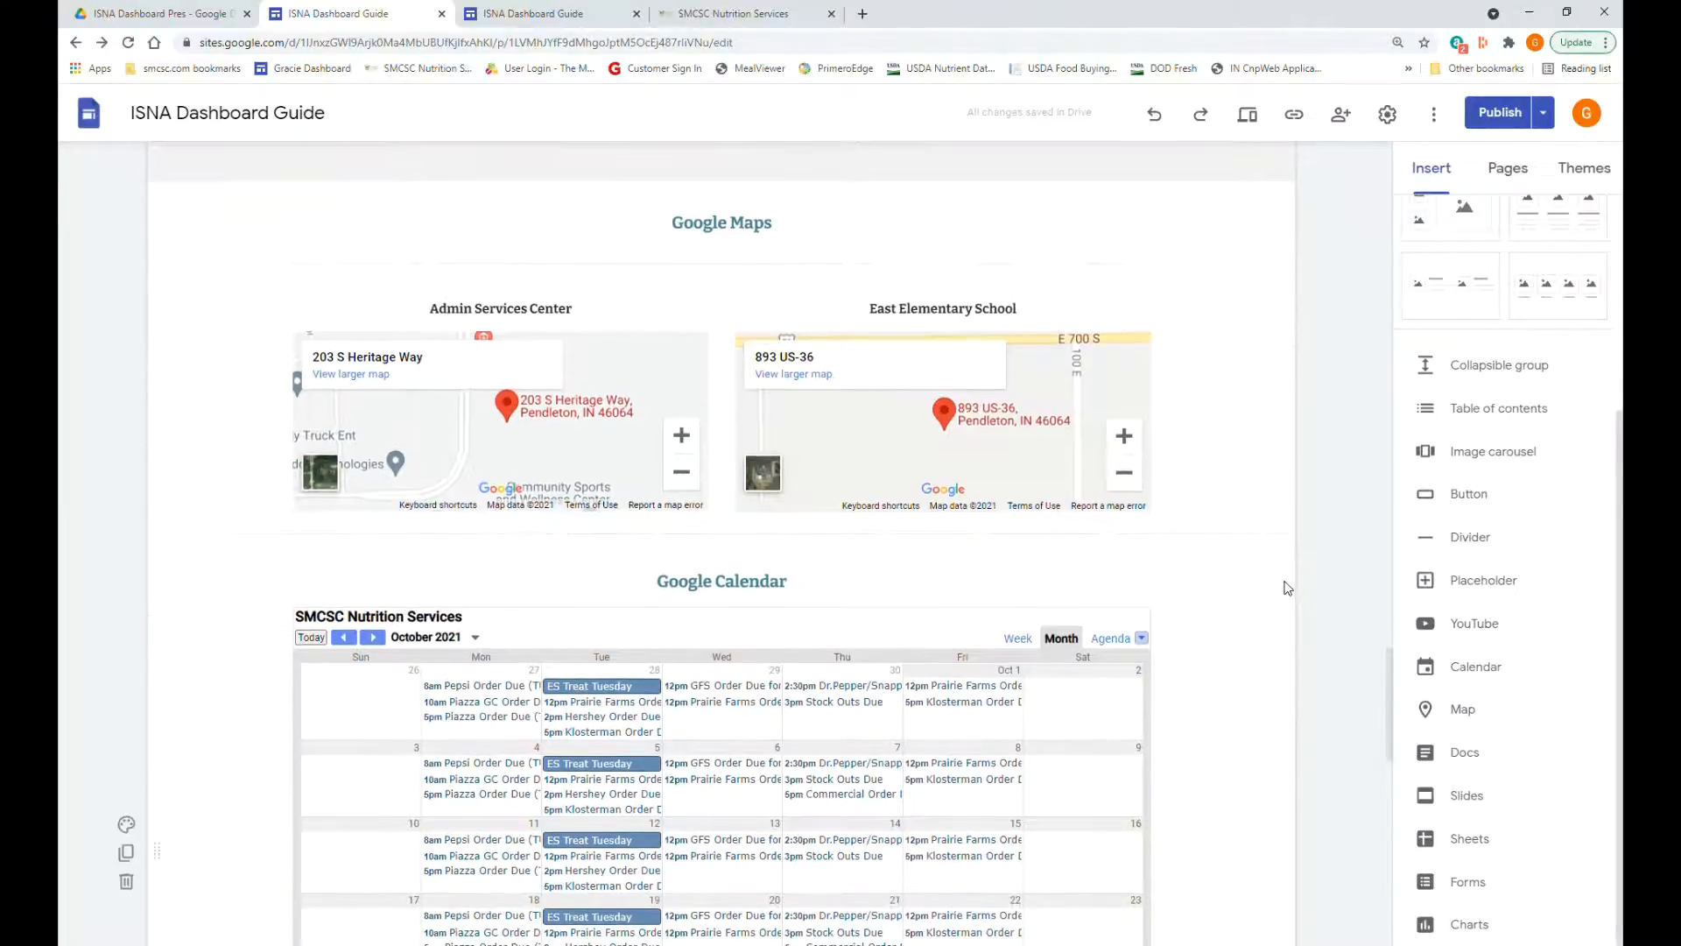
scroll(1287, 587, down, 1)
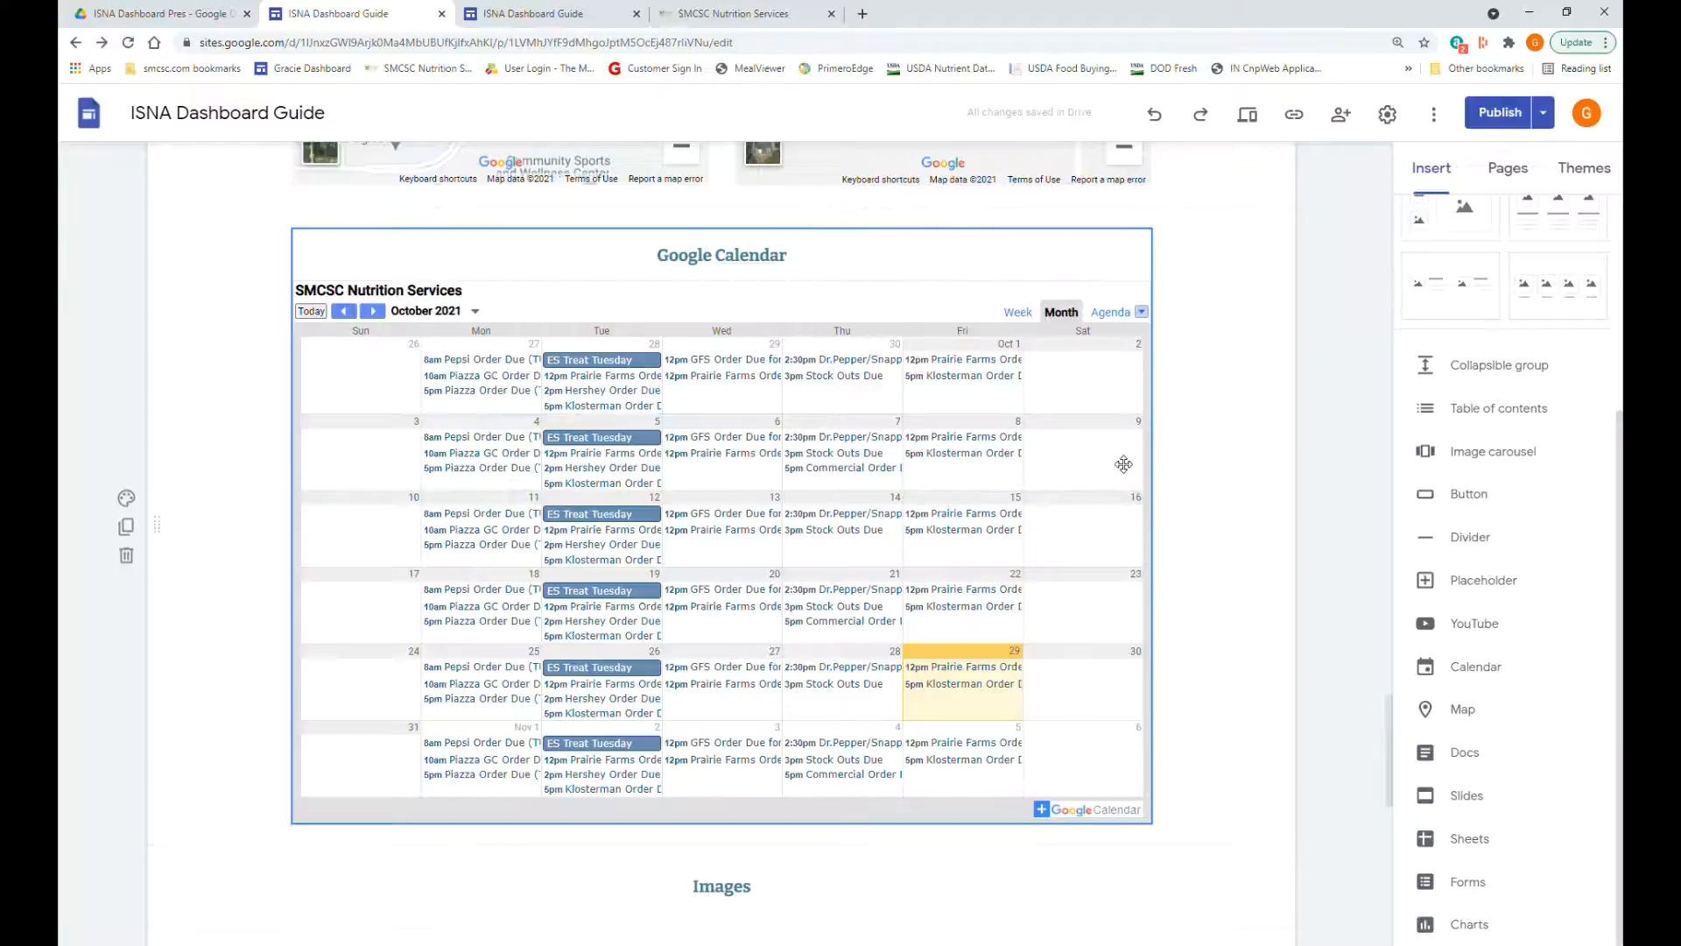
scroll(1221, 569, down, 4)
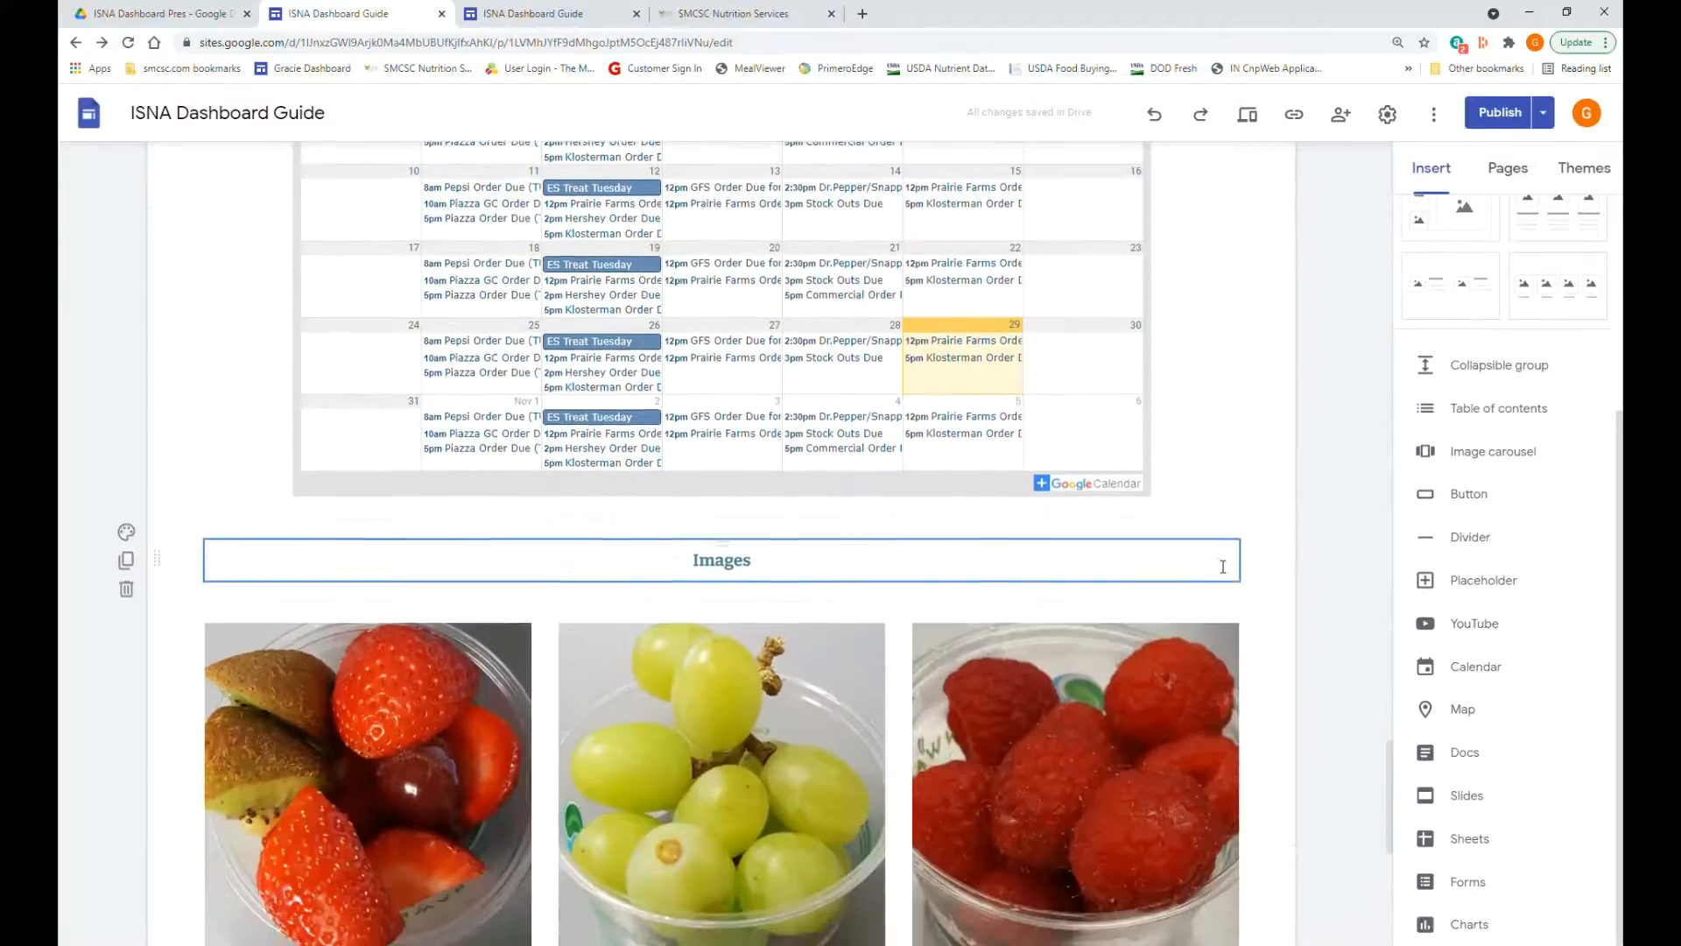
scroll(1223, 566, down, 2)
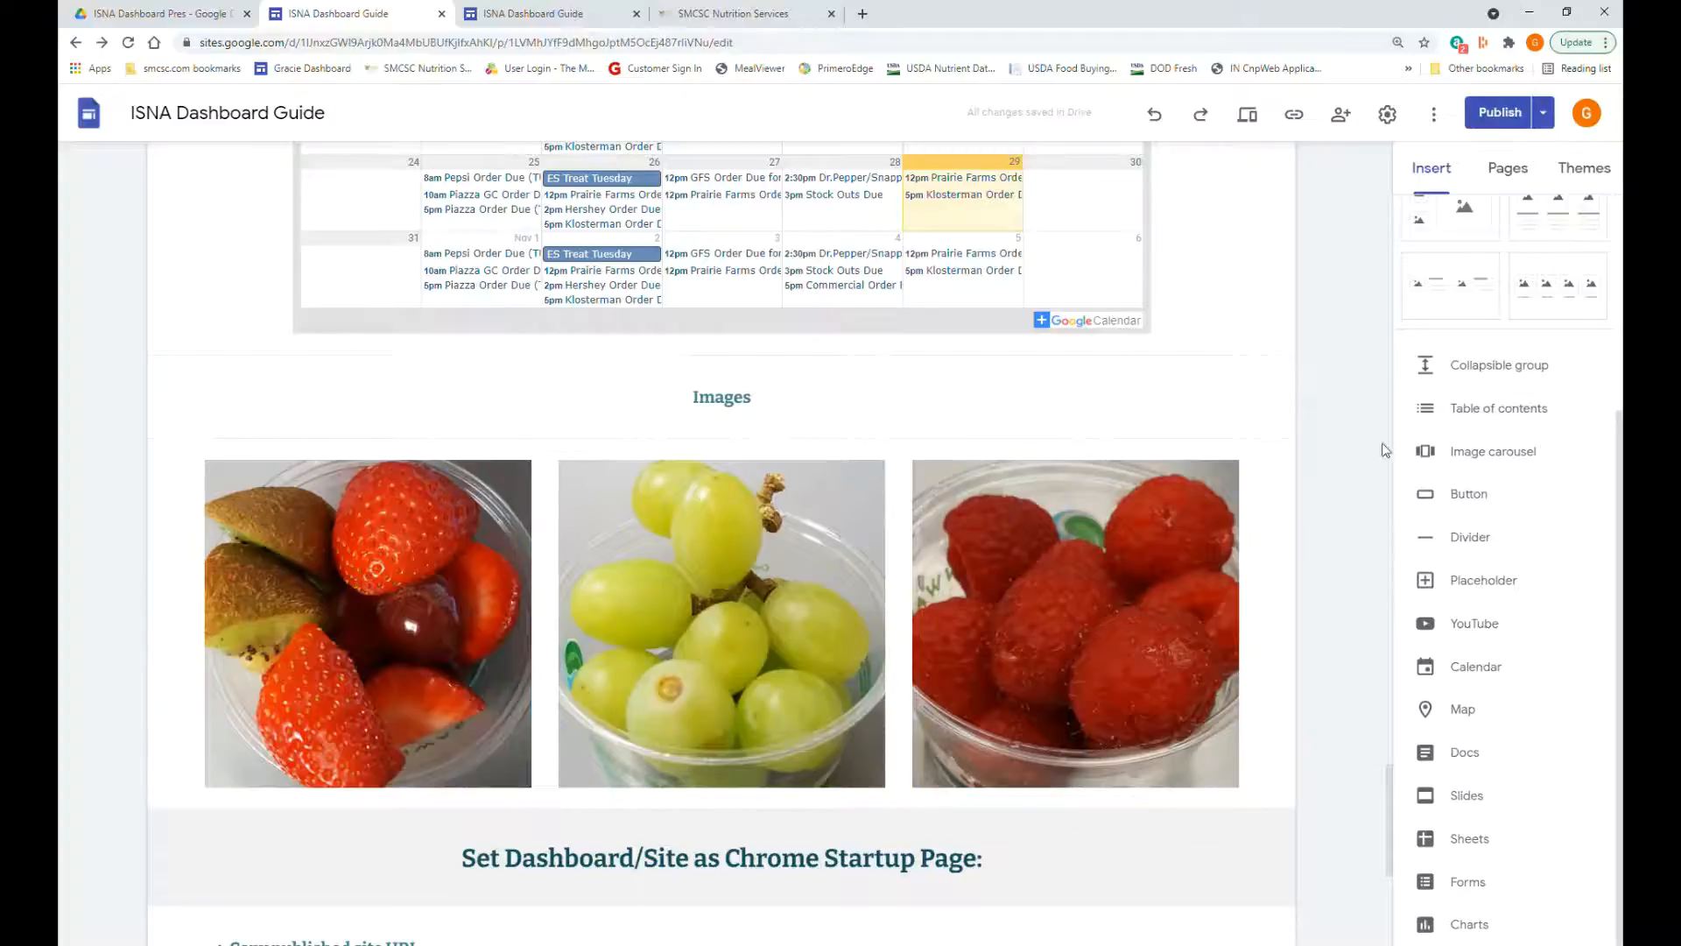
scroll(1584, 235, up, 4)
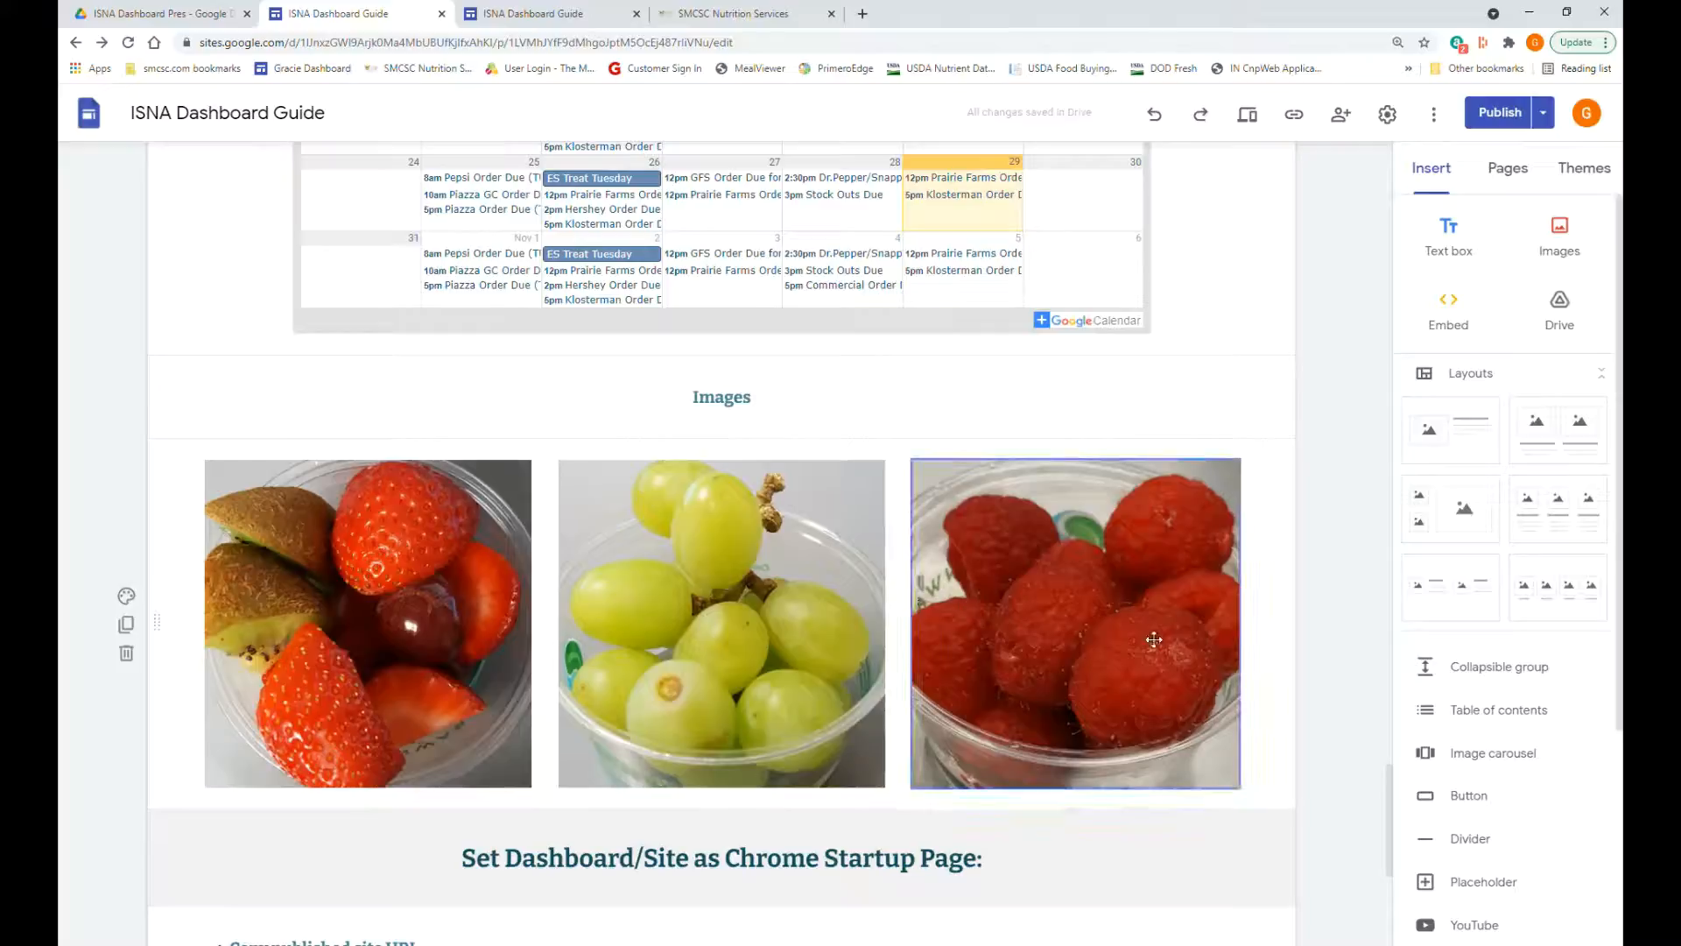
scroll(1265, 617, down, 3)
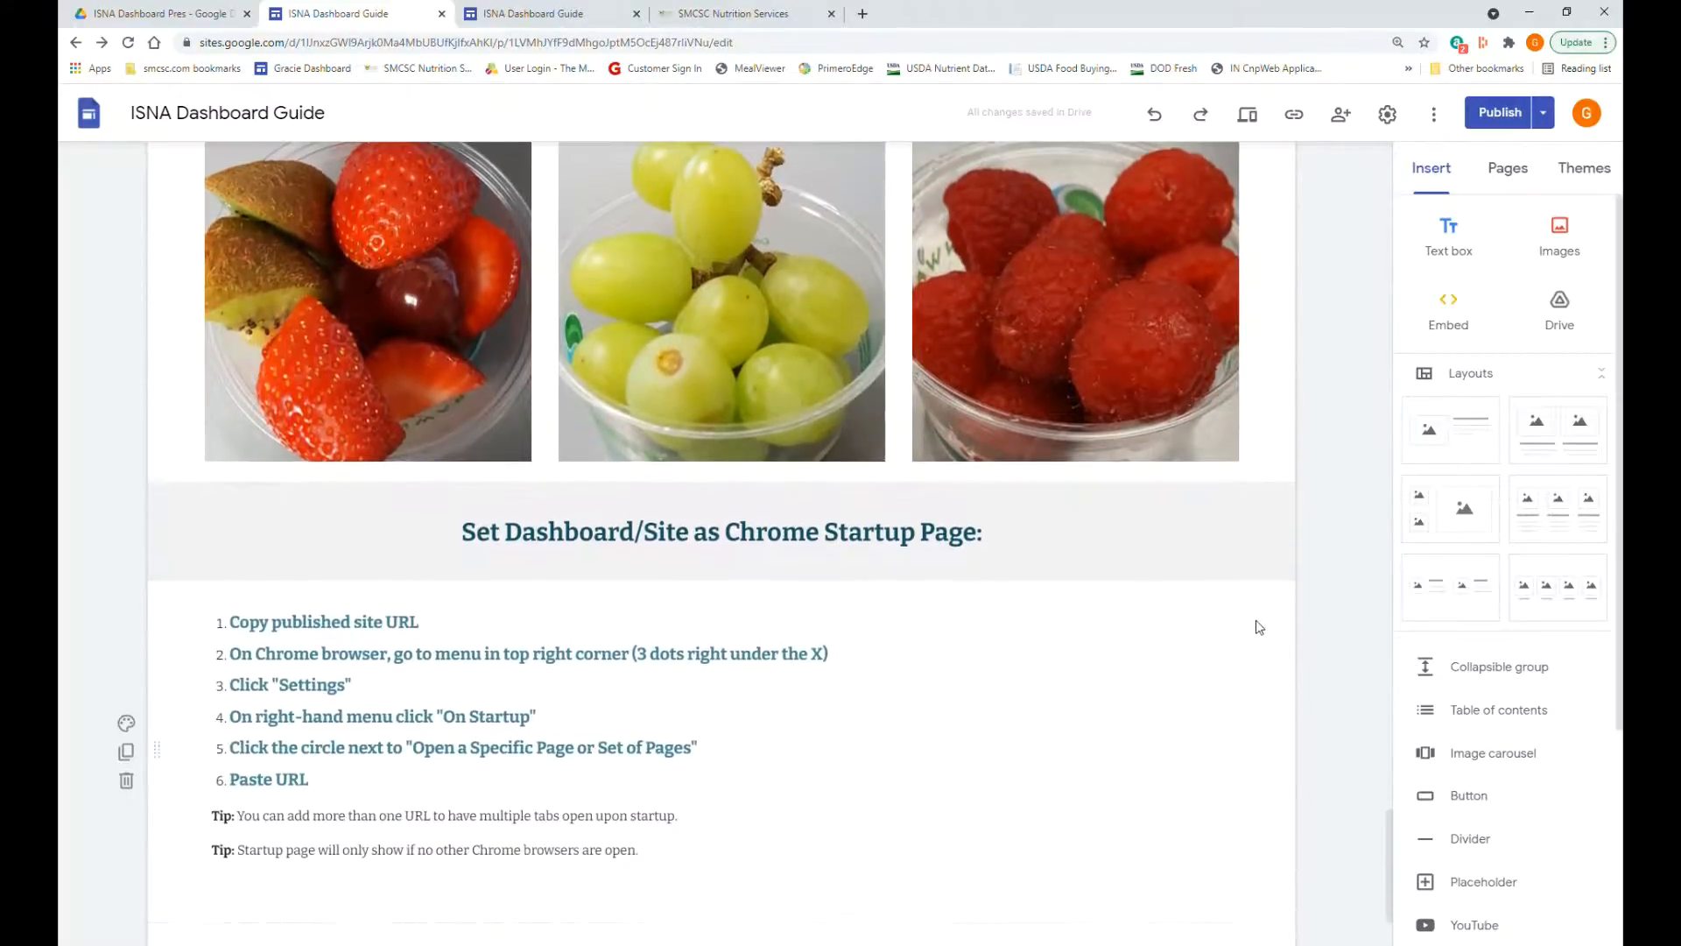
scroll(1258, 627, down, 1)
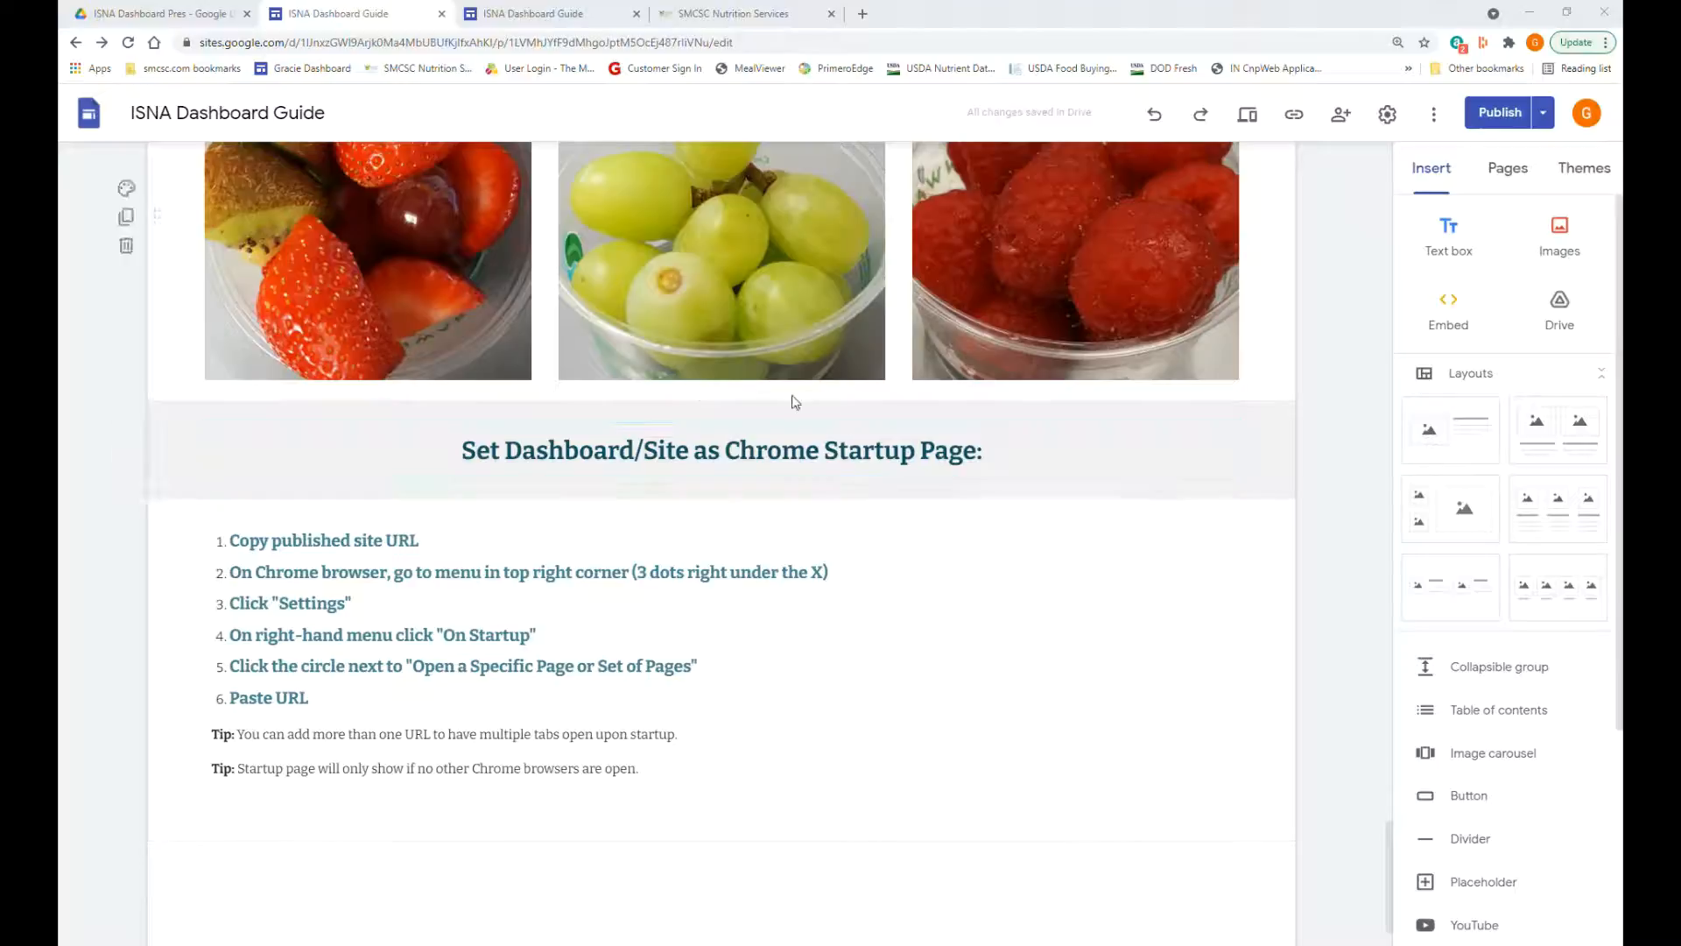
- Switch to Google Drive, launch Google Sites from there and create a new blank site
click(185, 15)
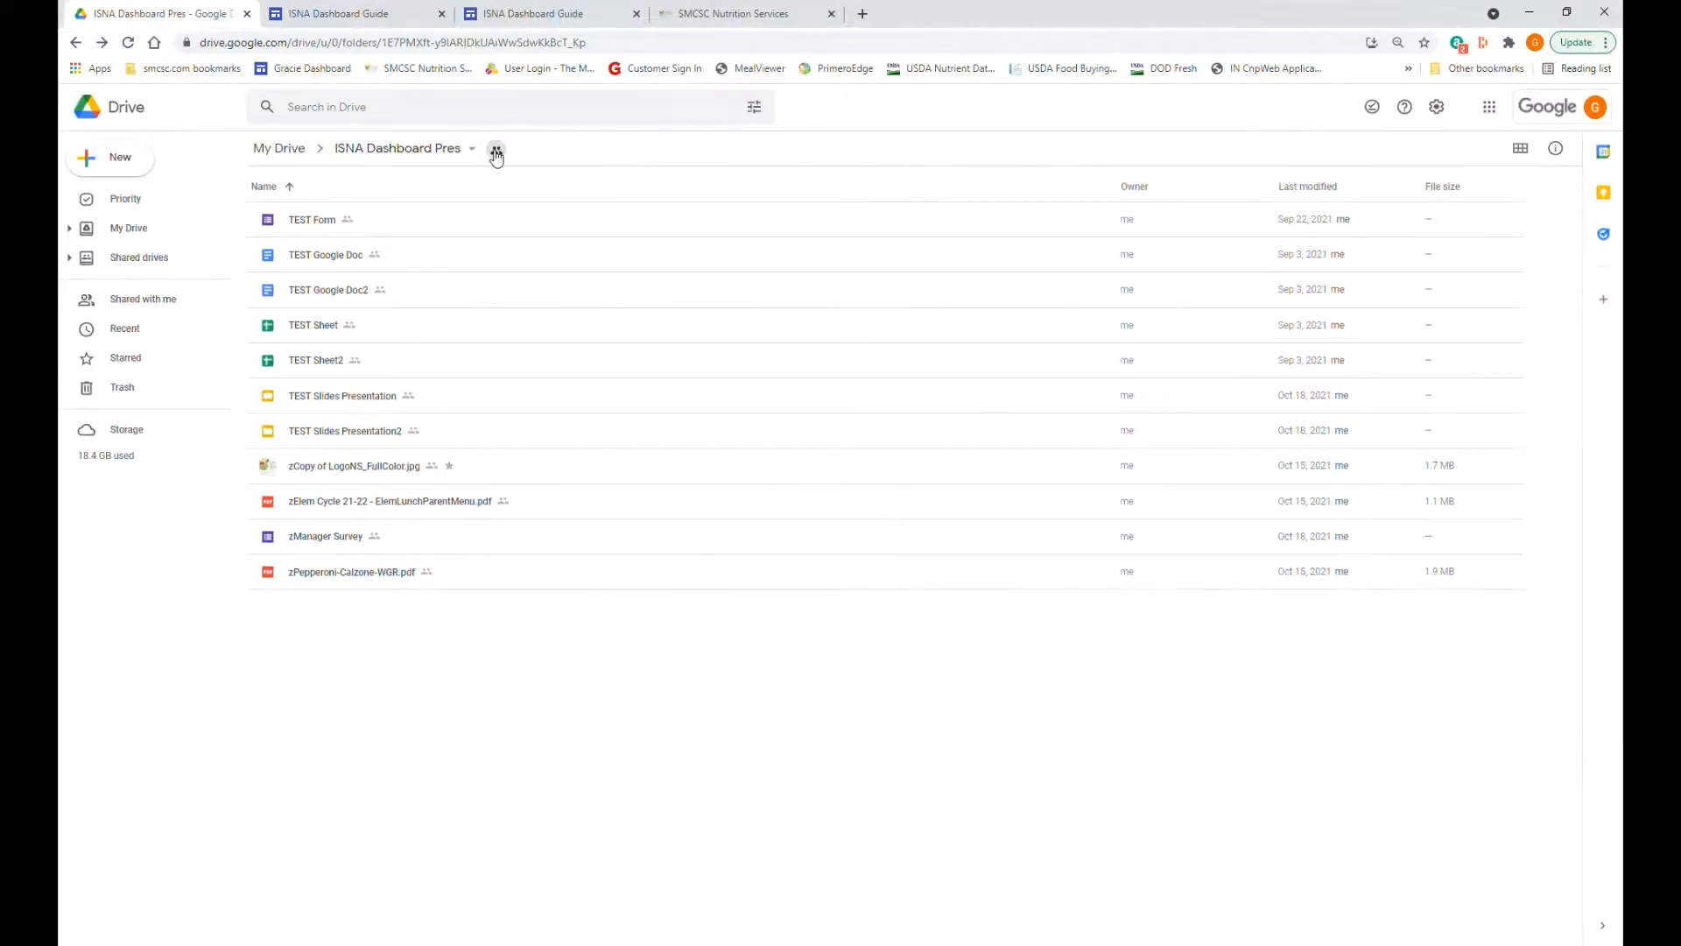
click(1491, 114)
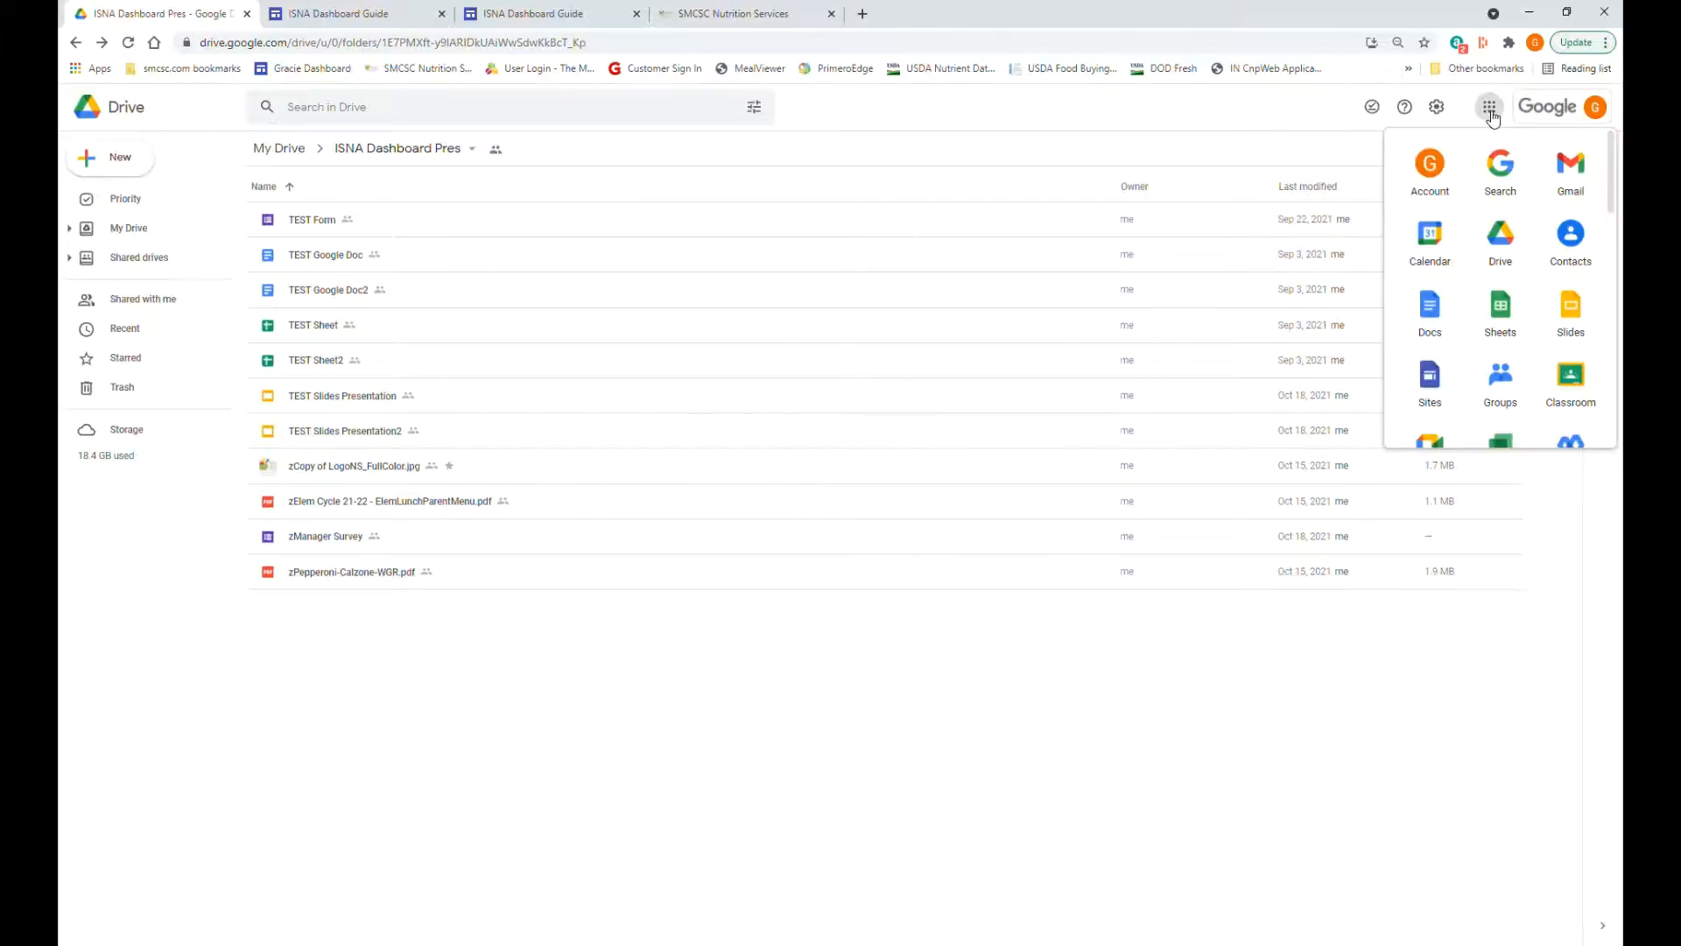
click(1441, 381)
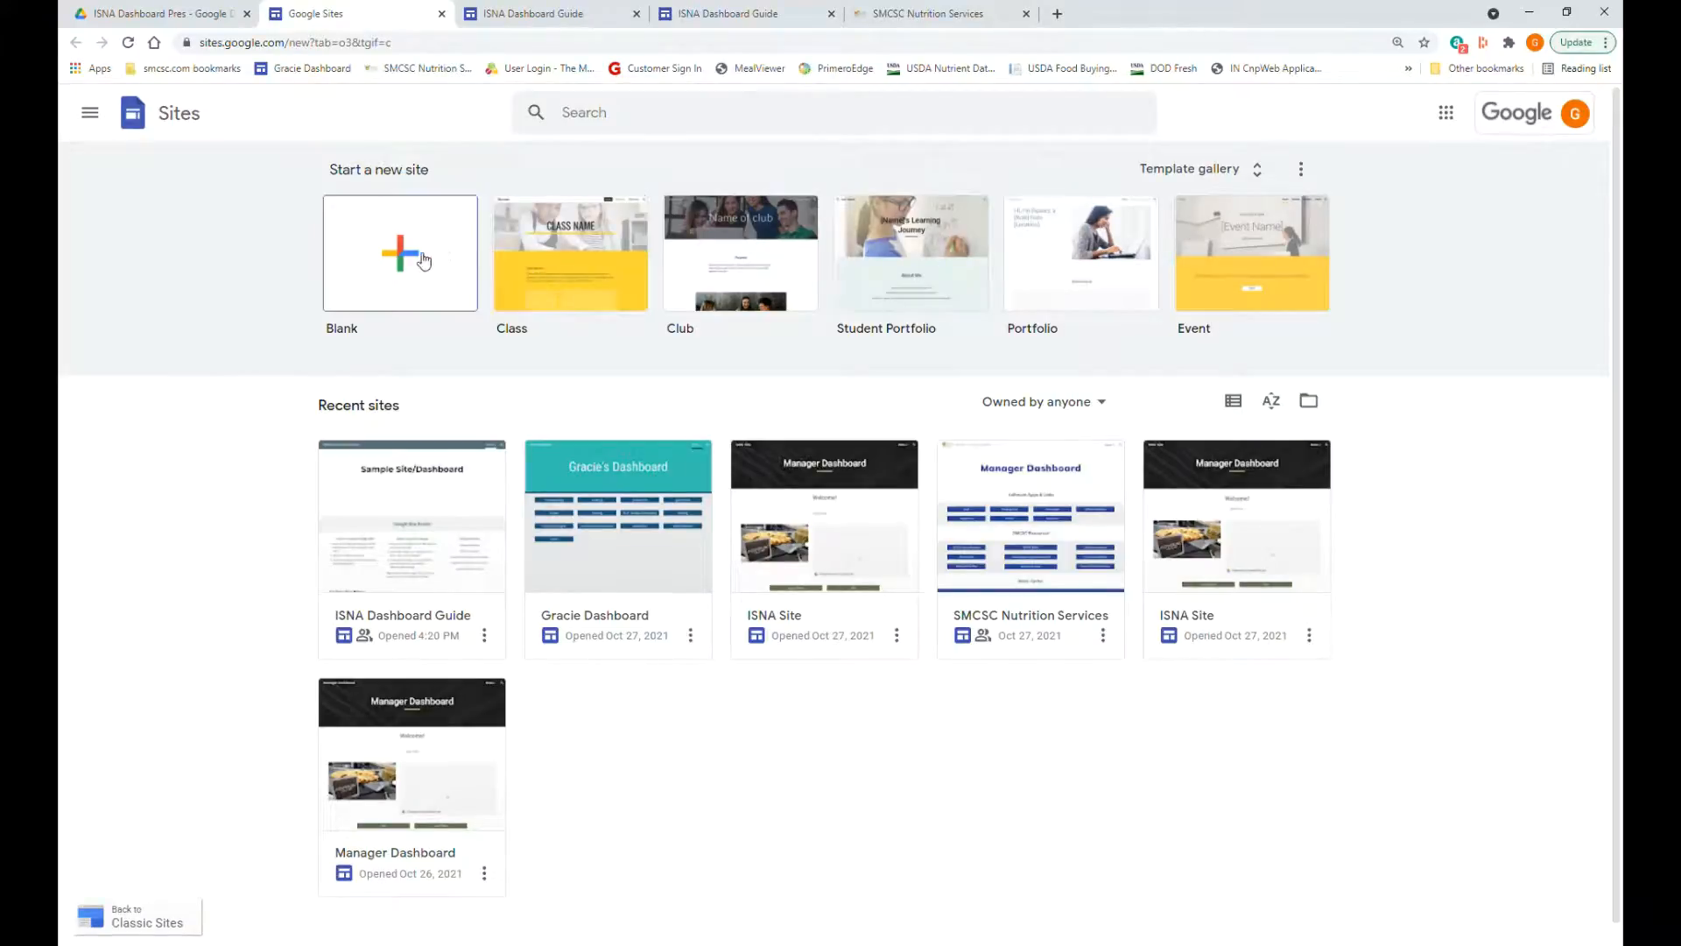
click(399, 274)
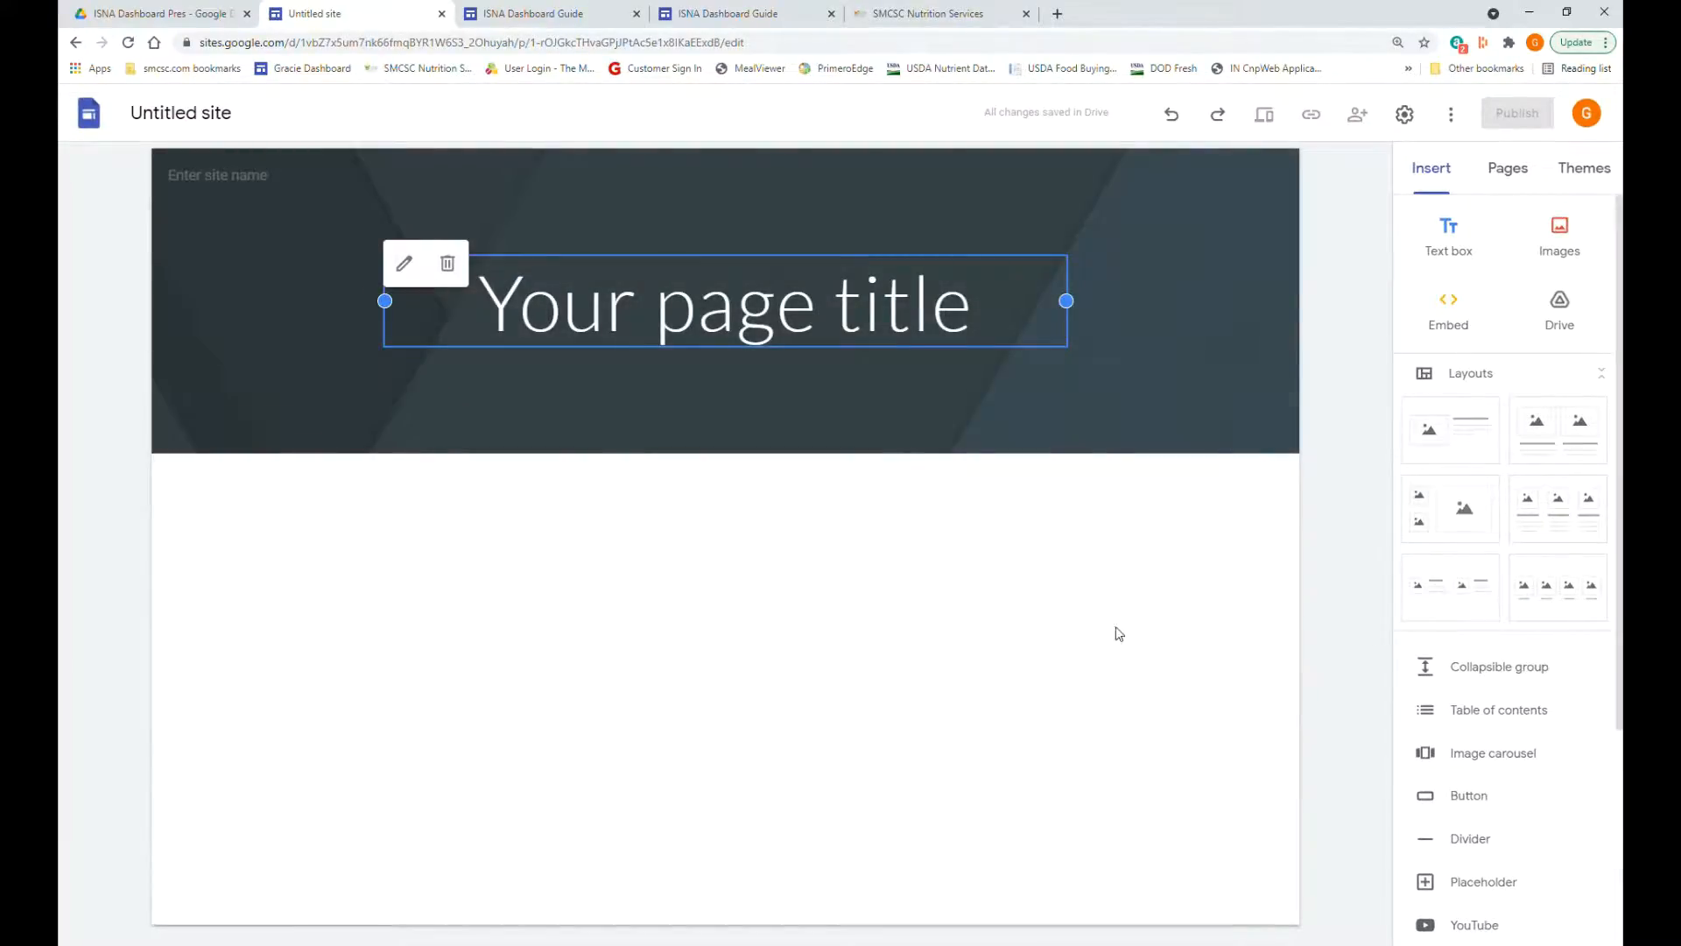
- Rename the new site document as "ISNA site"
click(182, 114)
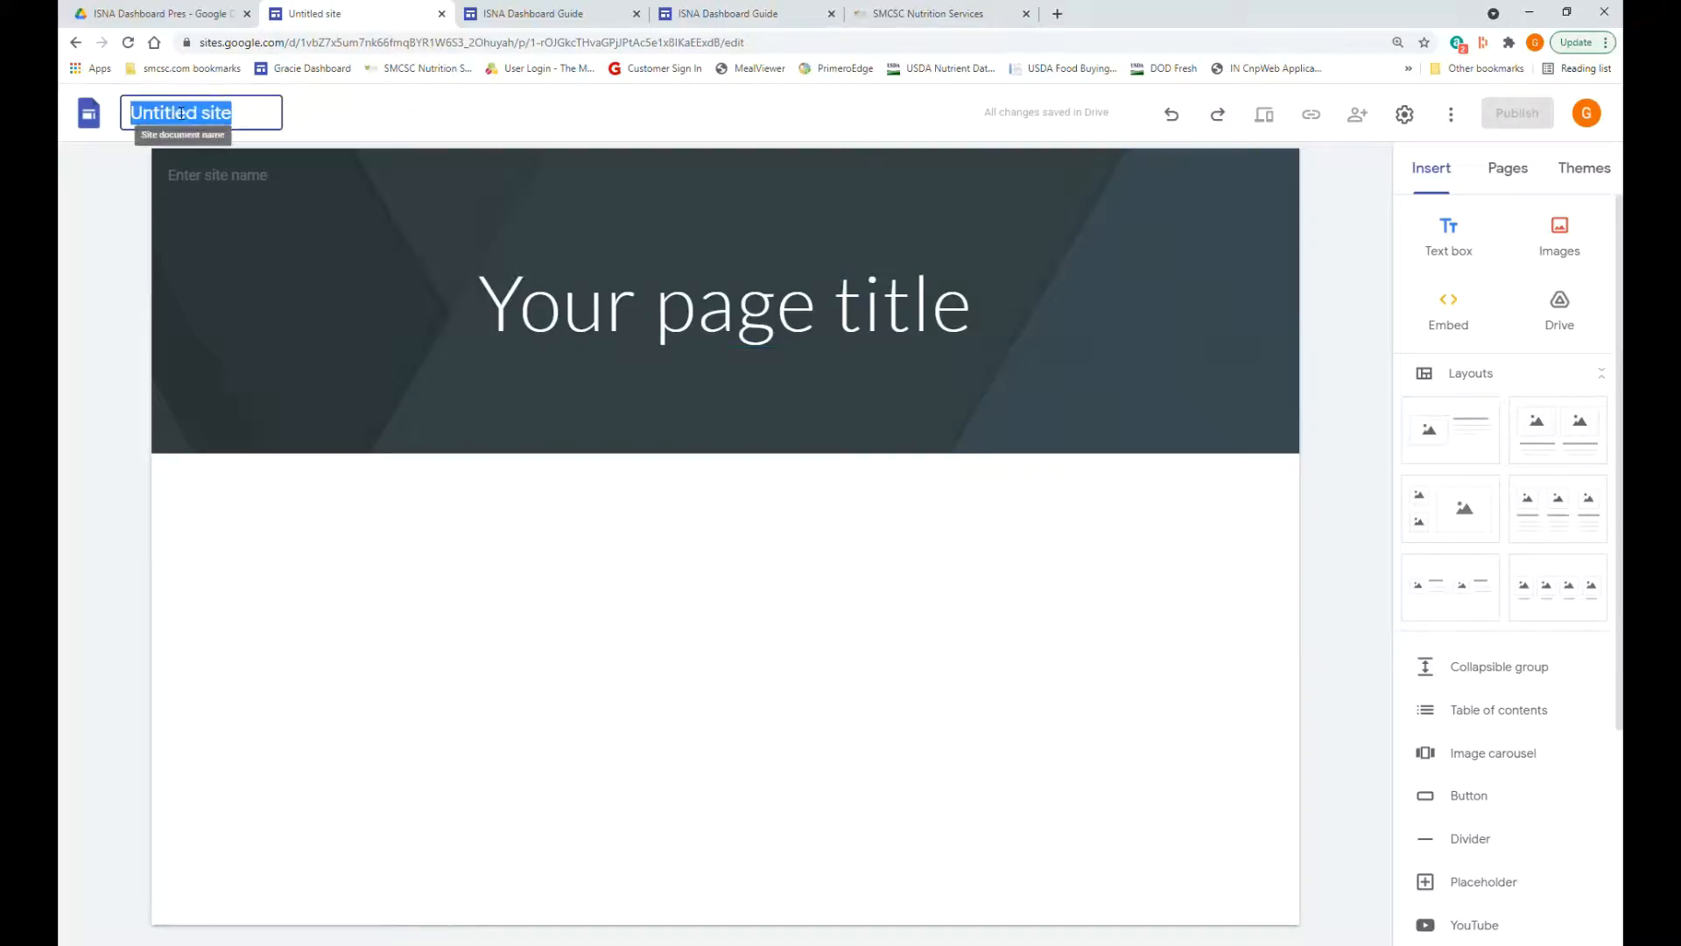
click(237, 122)
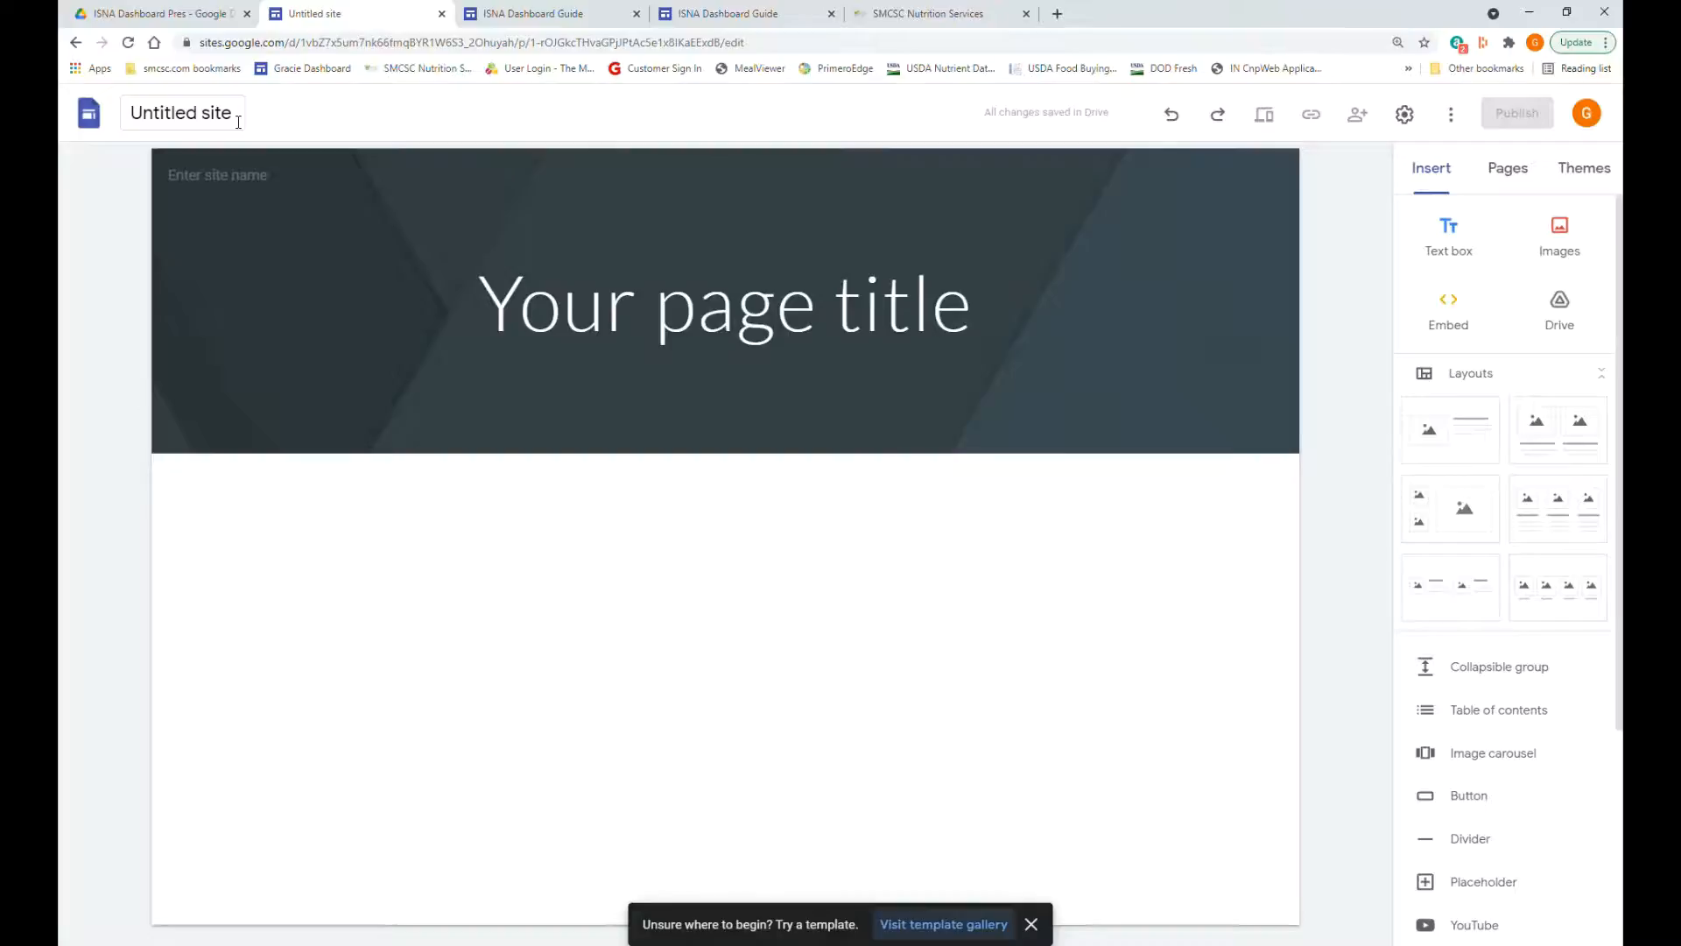
double_click(237, 122)
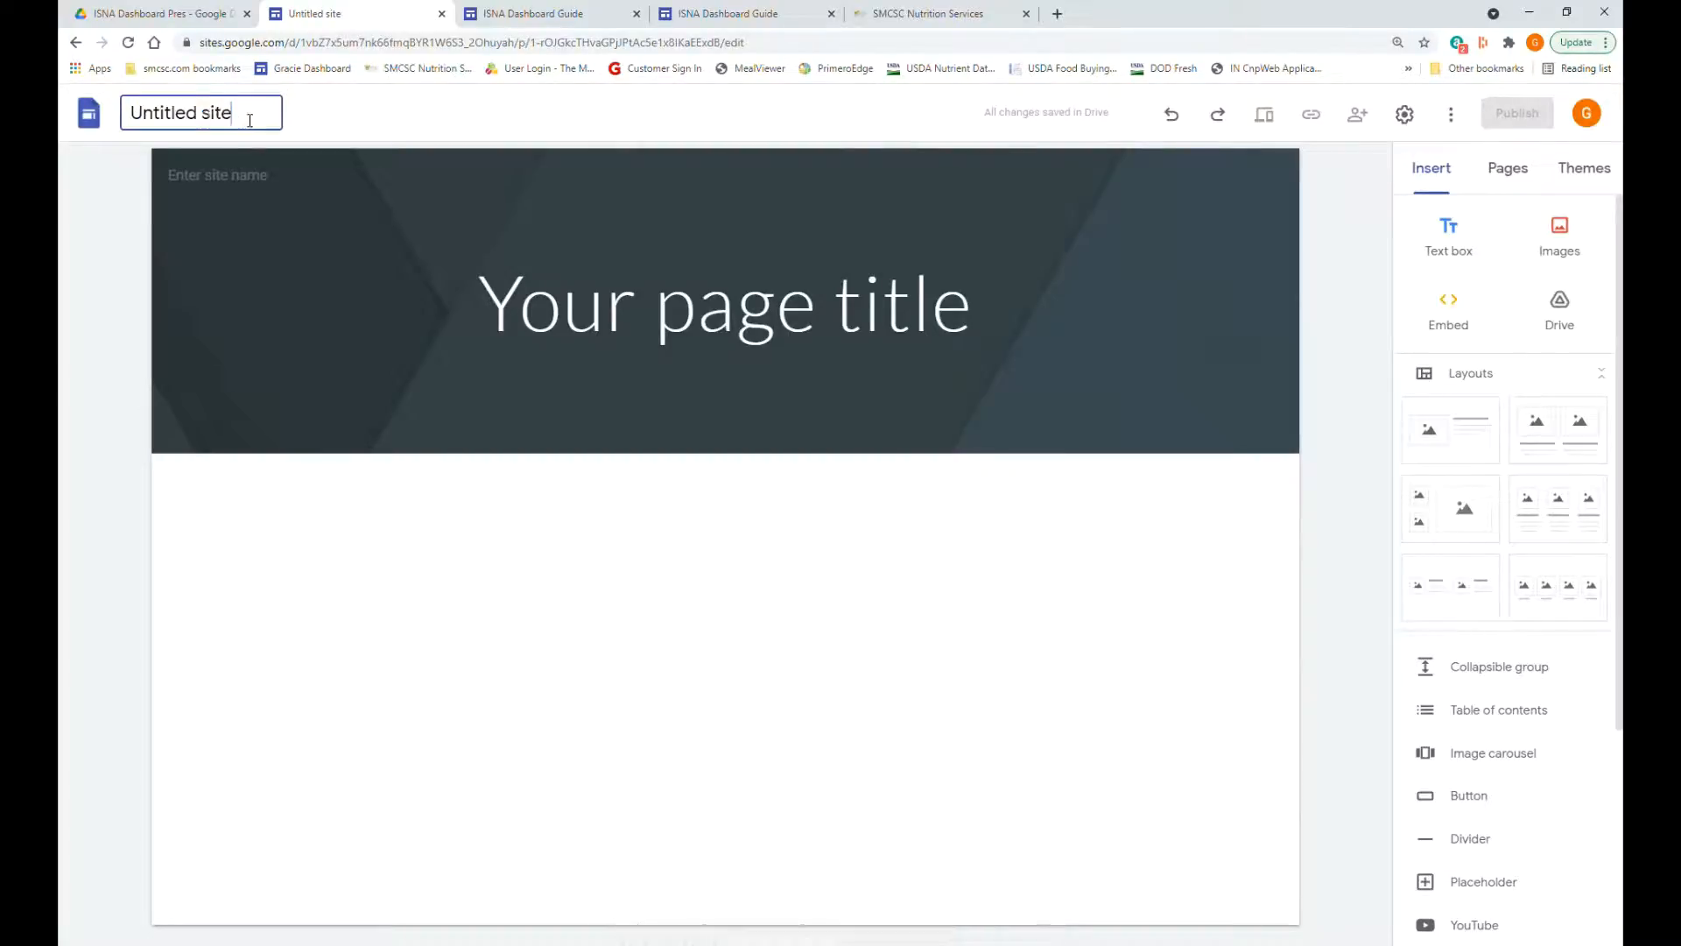
drag(237, 122, 138, 118)
text(ISNA site)
key(Return)
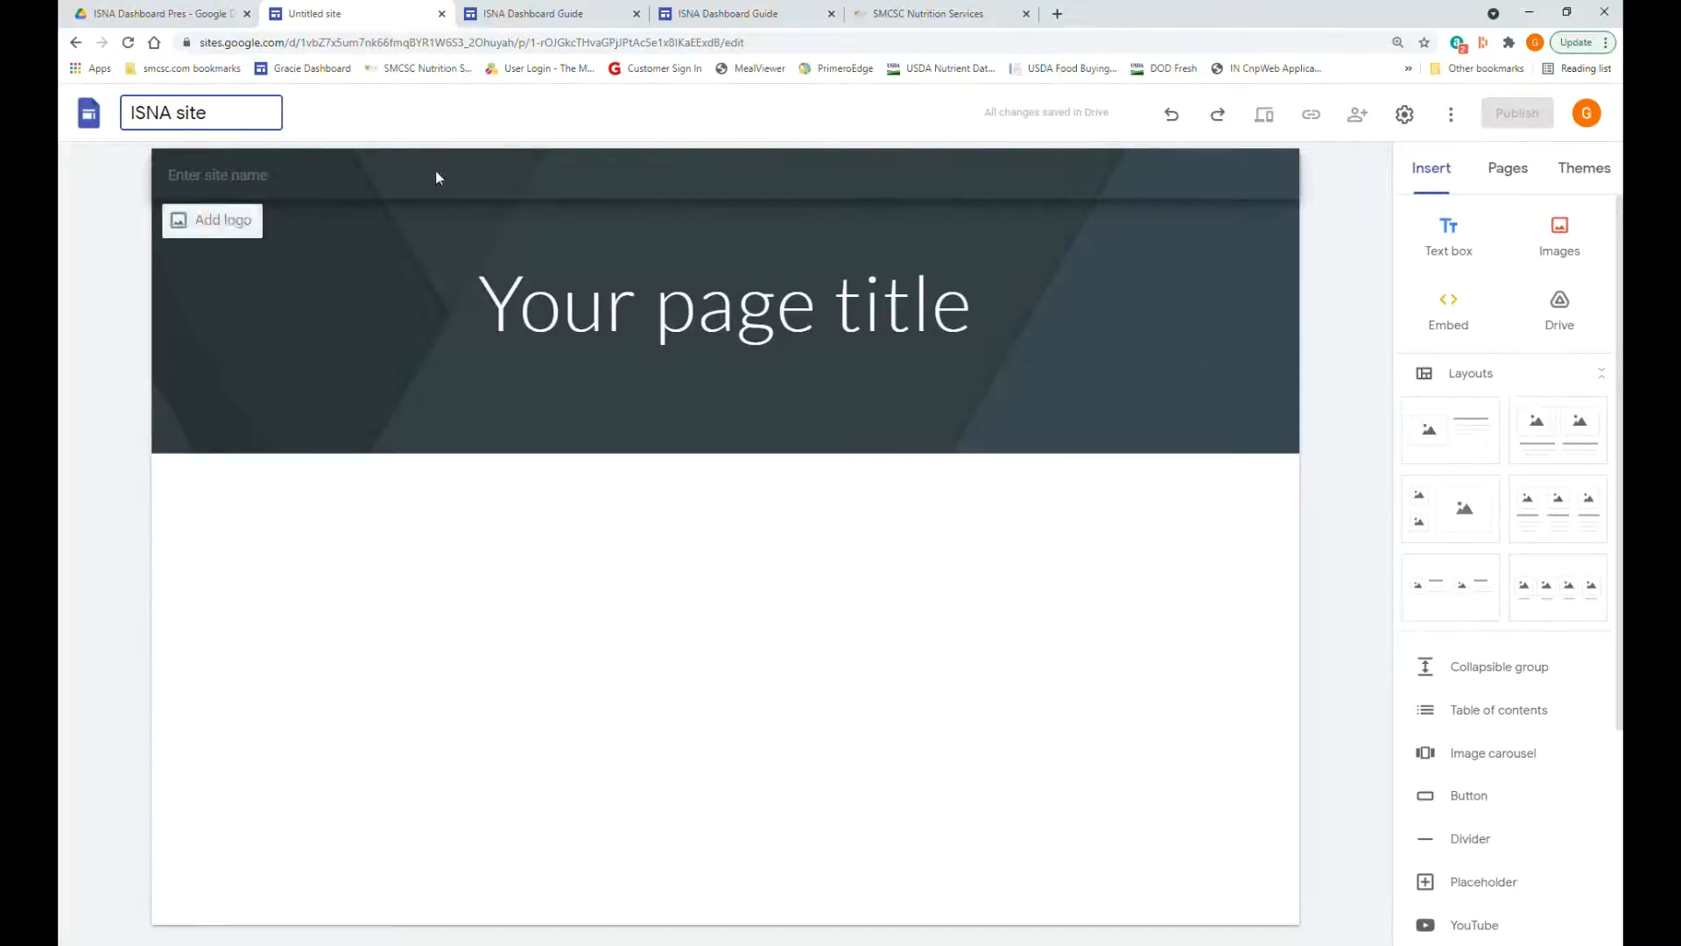
- Replace the placeholder page title in the header with "Manager Dashboard"
click(653, 324)
drag(971, 324, 486, 339)
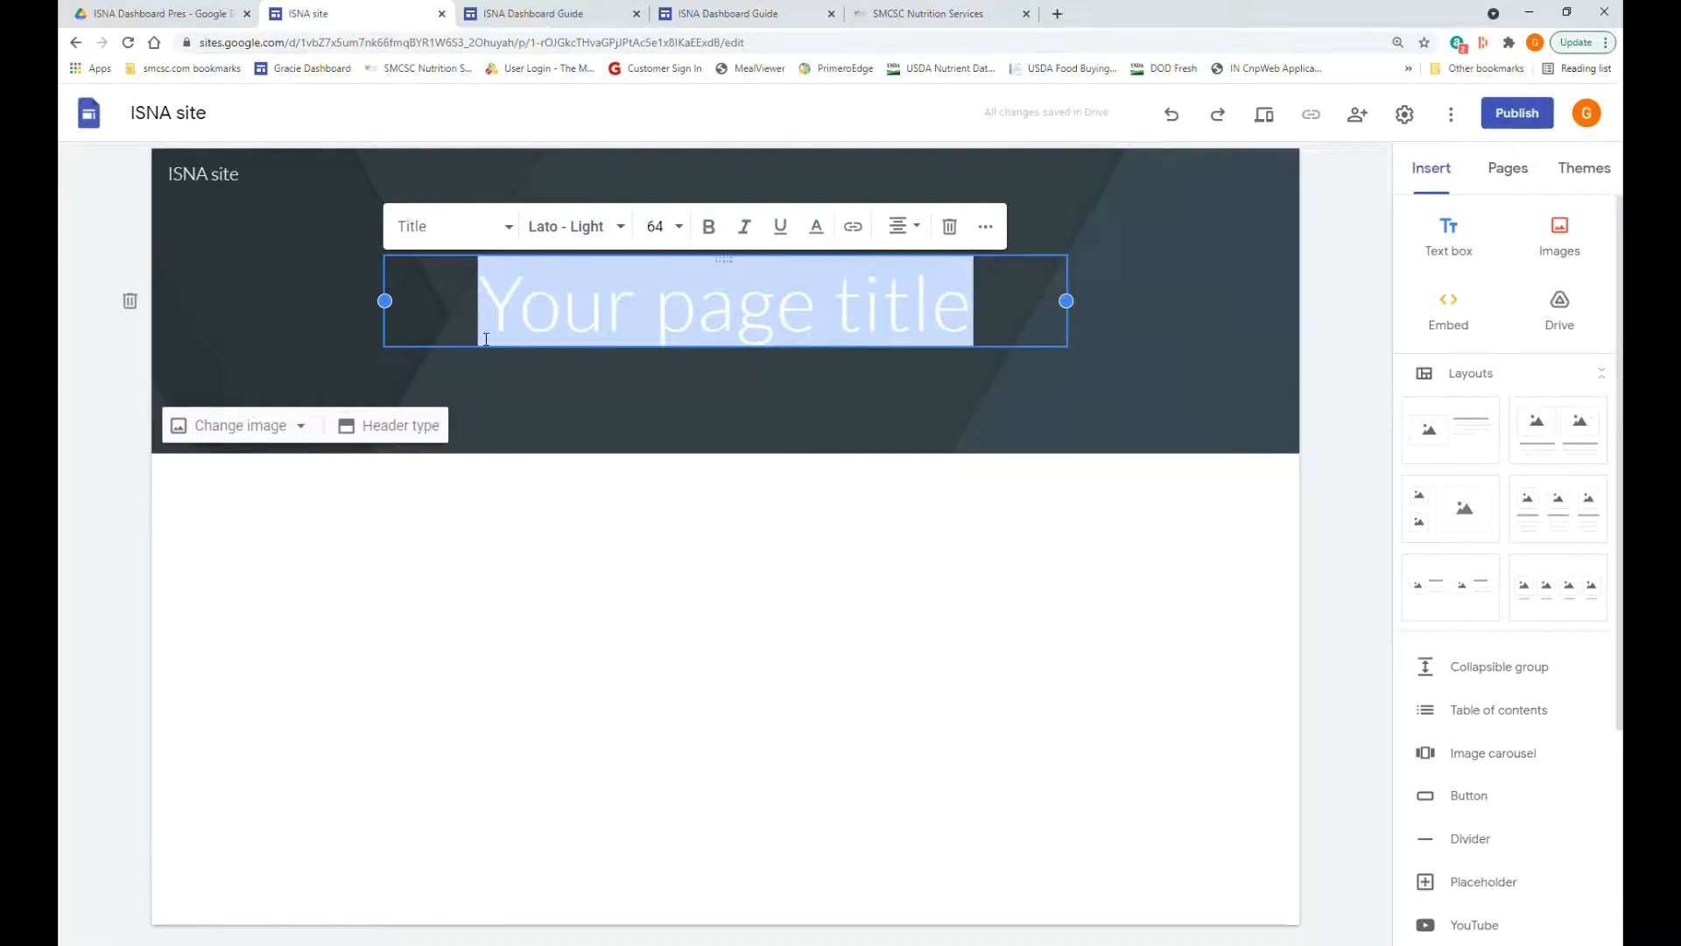
text(Manager d)
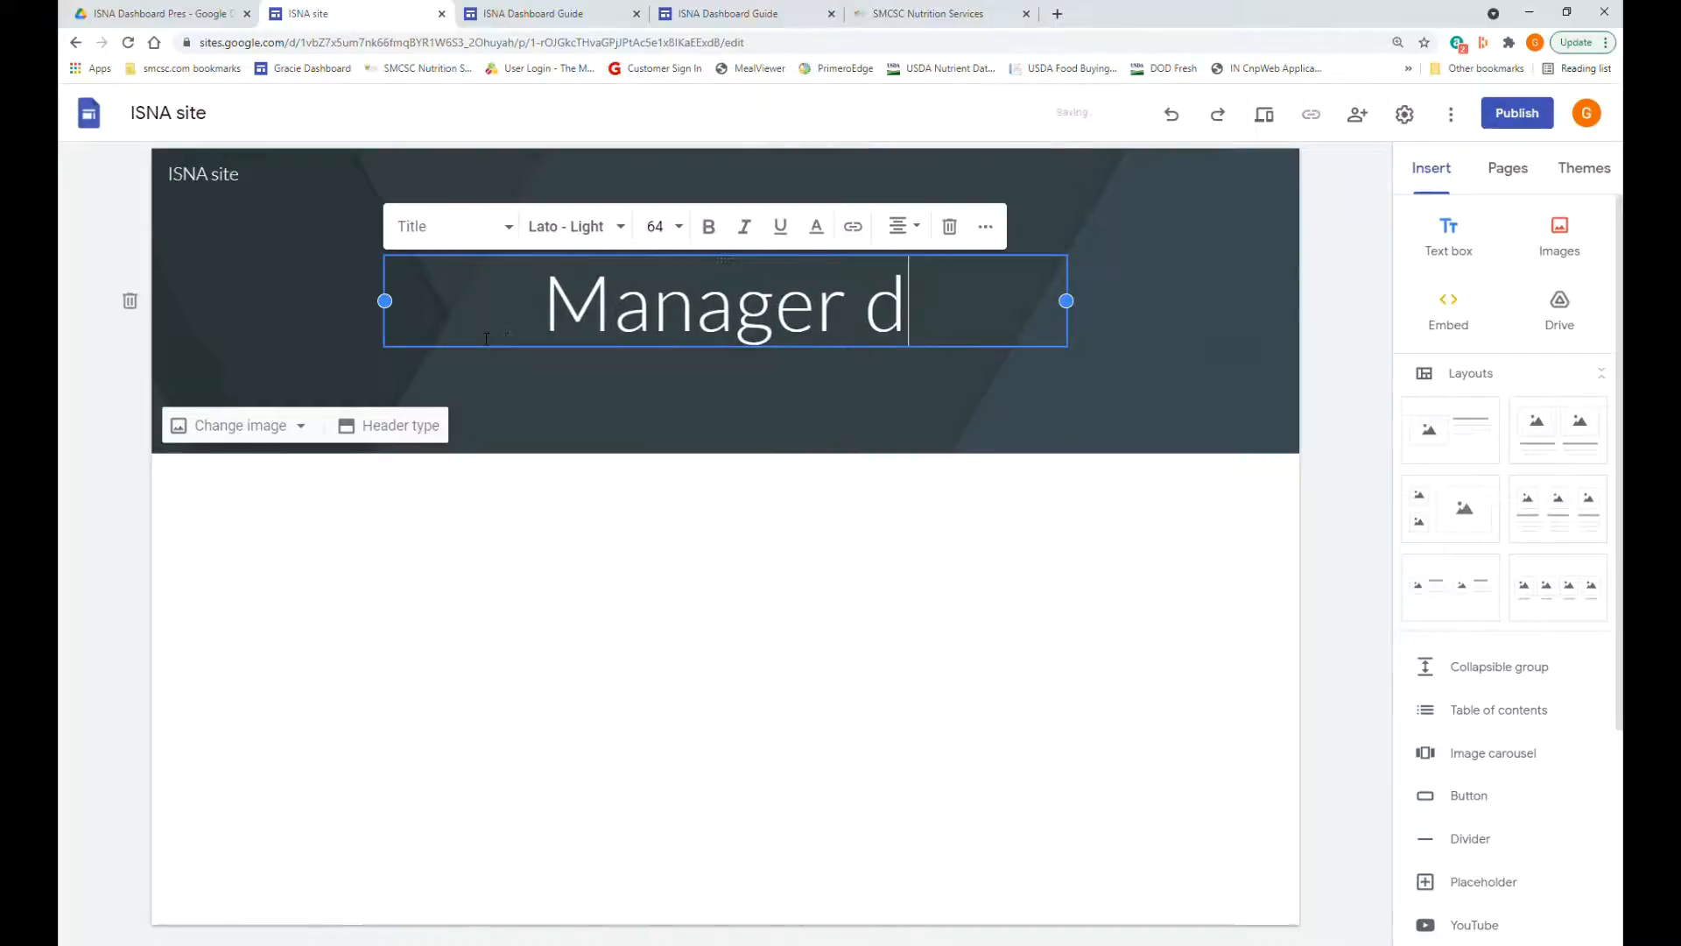
key(BackSpace)
text(D)
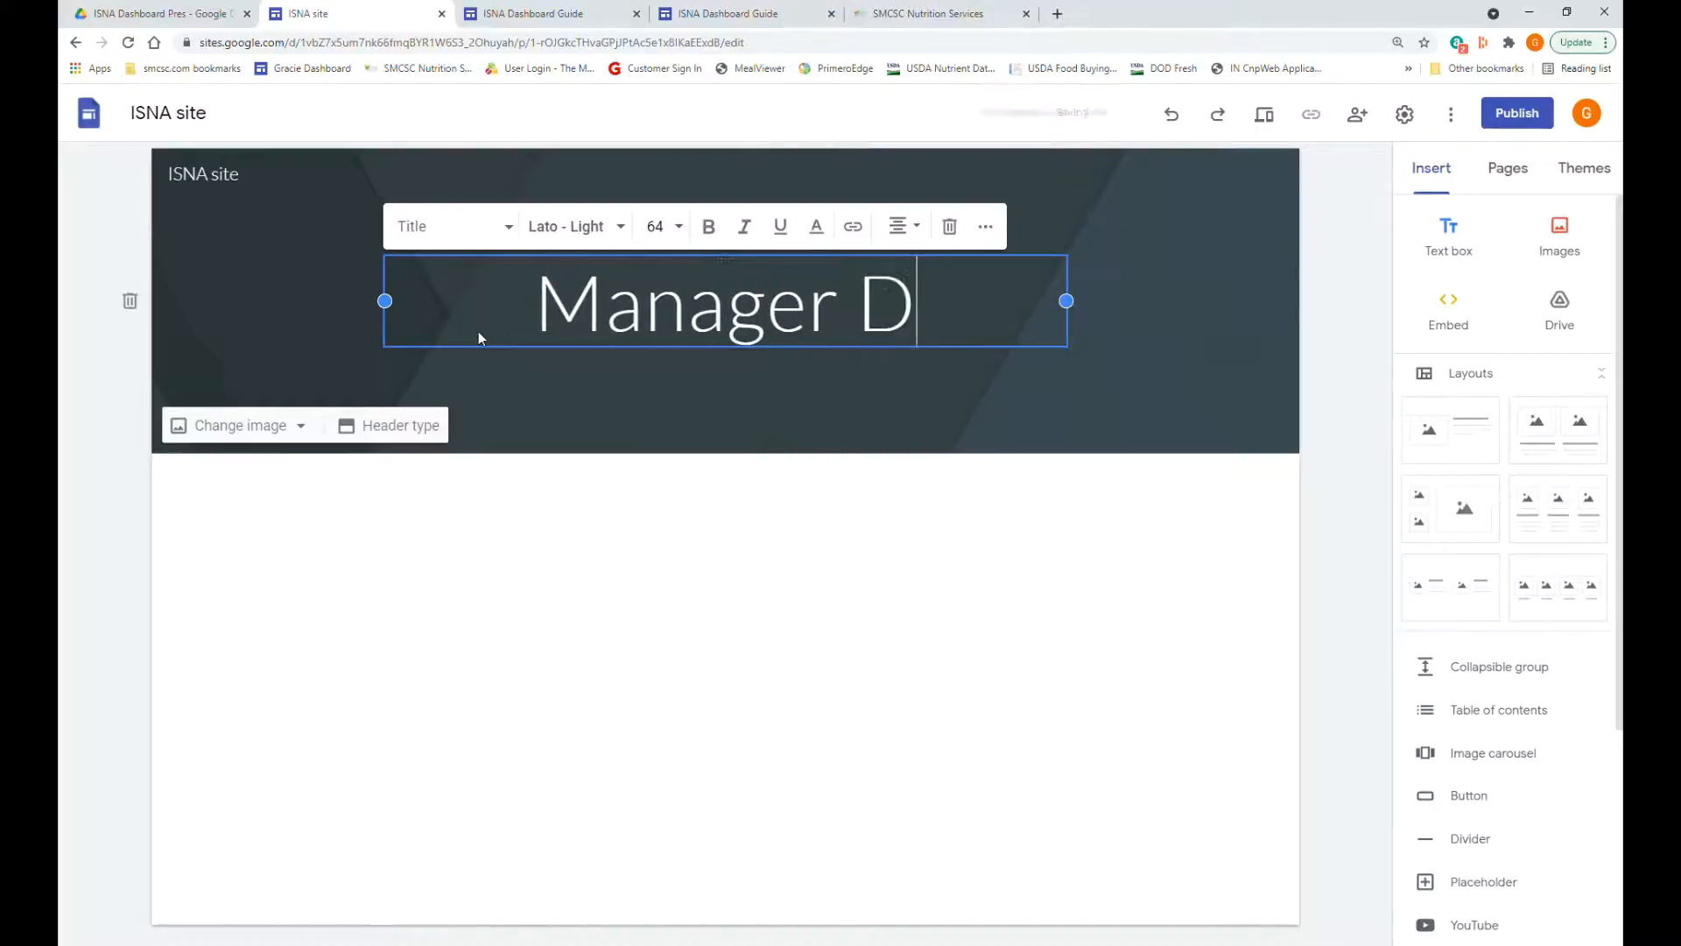
text(ashboard)
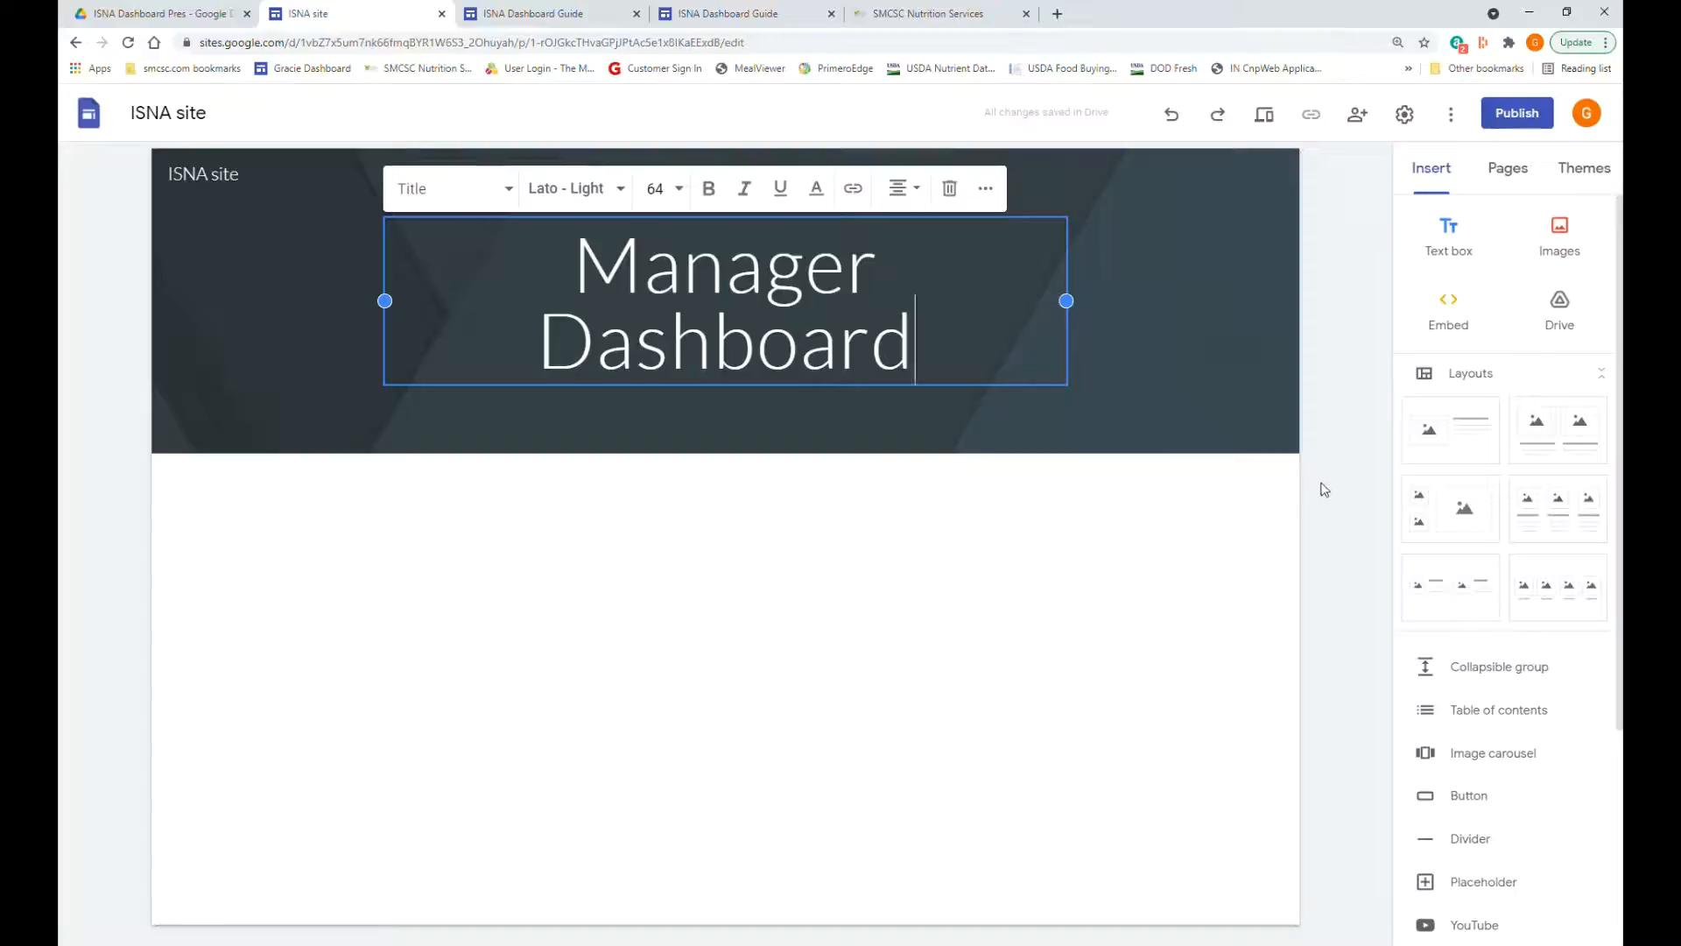
click(1319, 490)
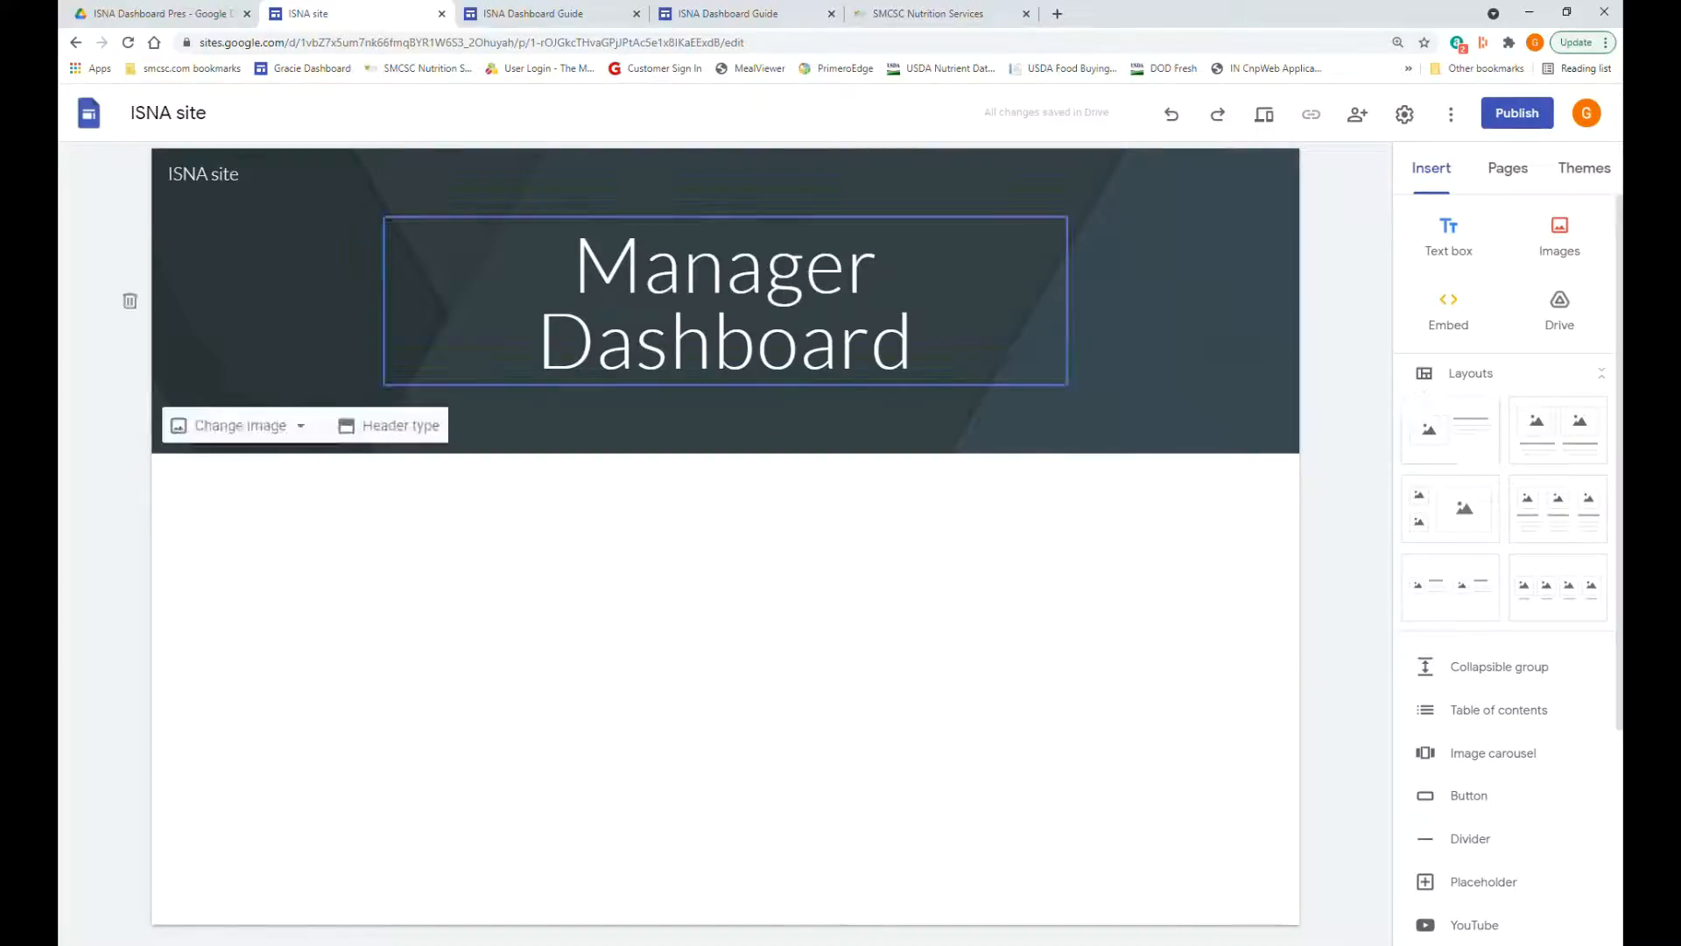
- Apply the Vision theme to the site
click(1585, 175)
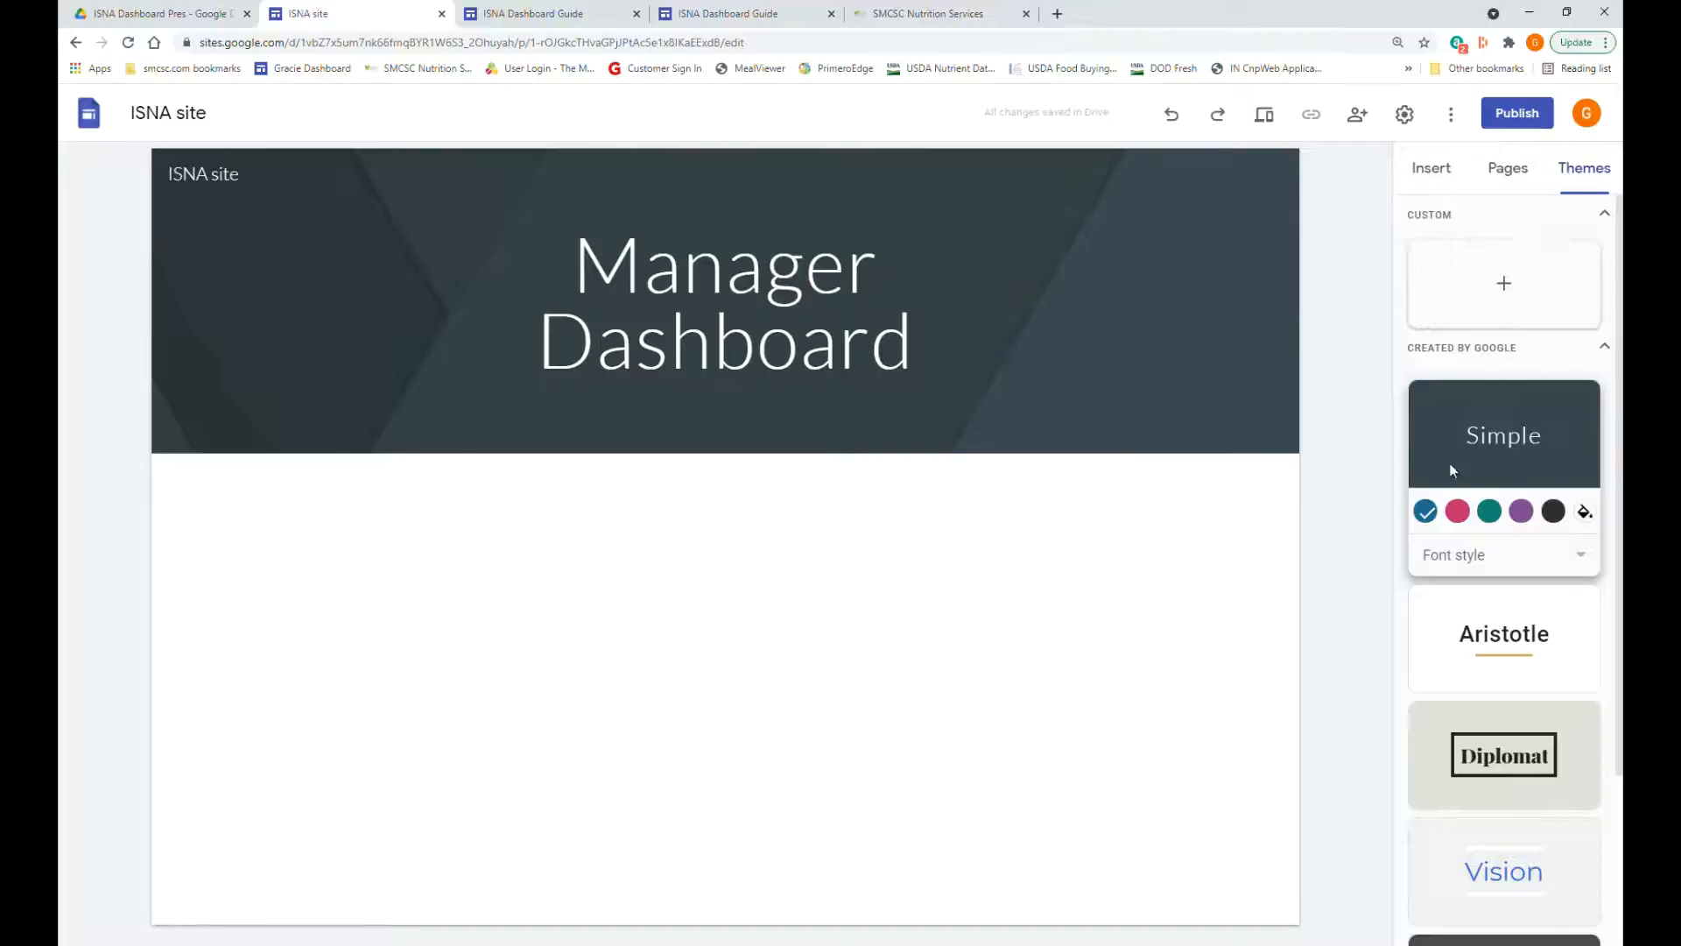
scroll(1457, 485, down, 1)
scroll(1457, 485, down, 1)
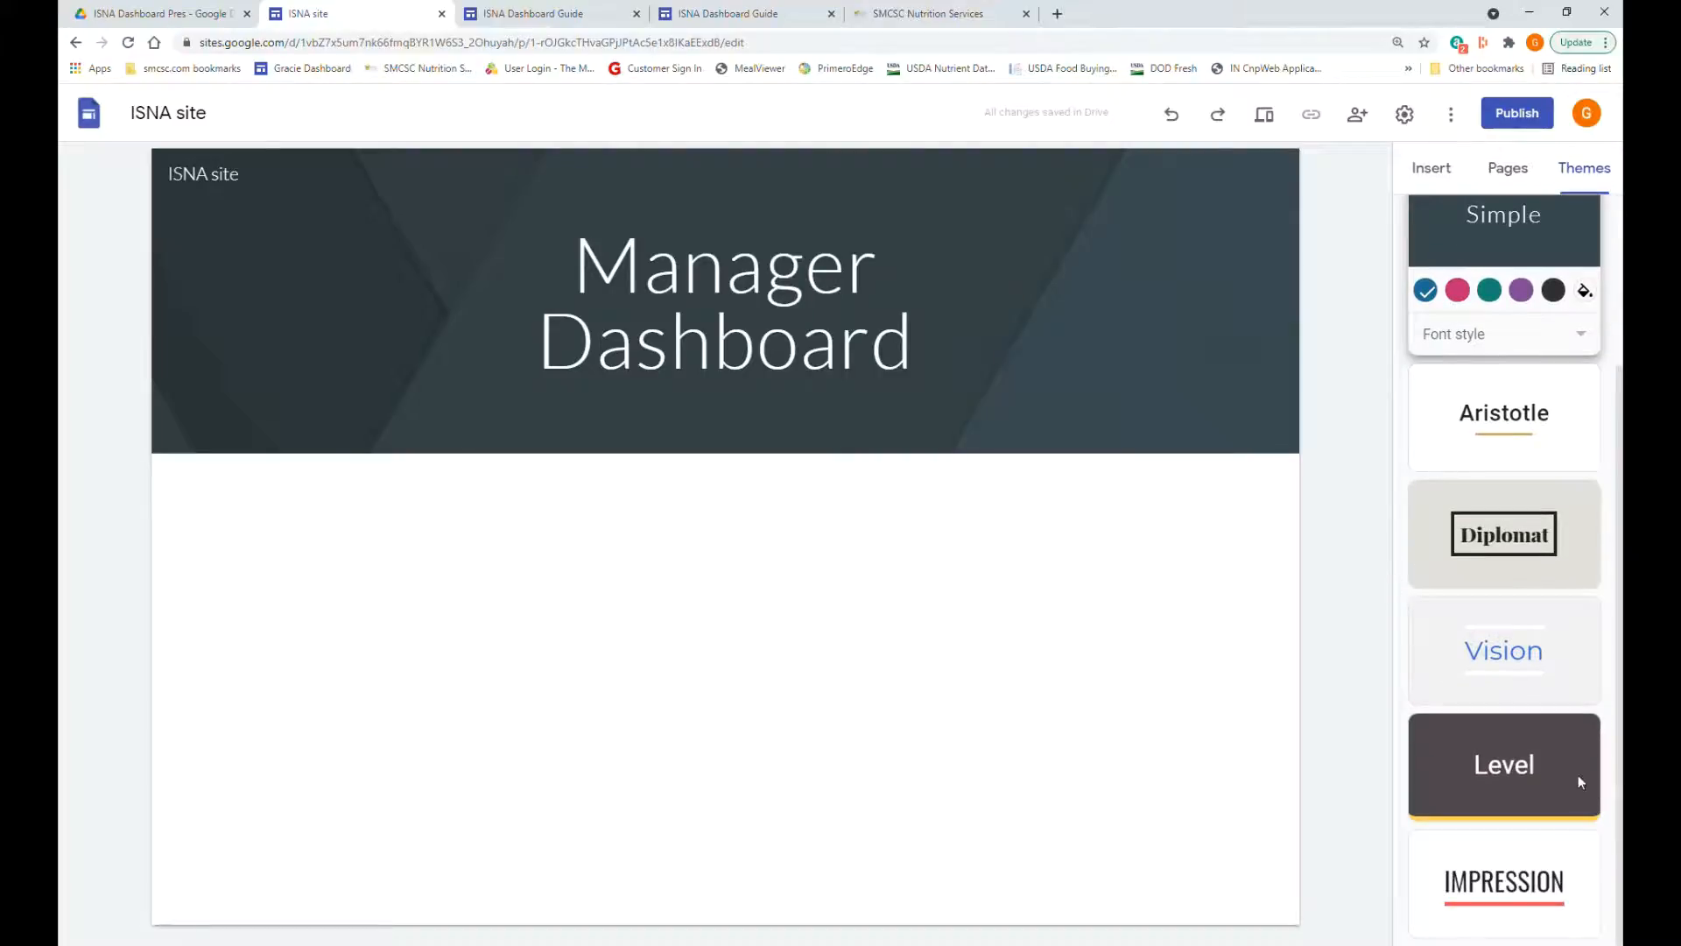
click(1527, 663)
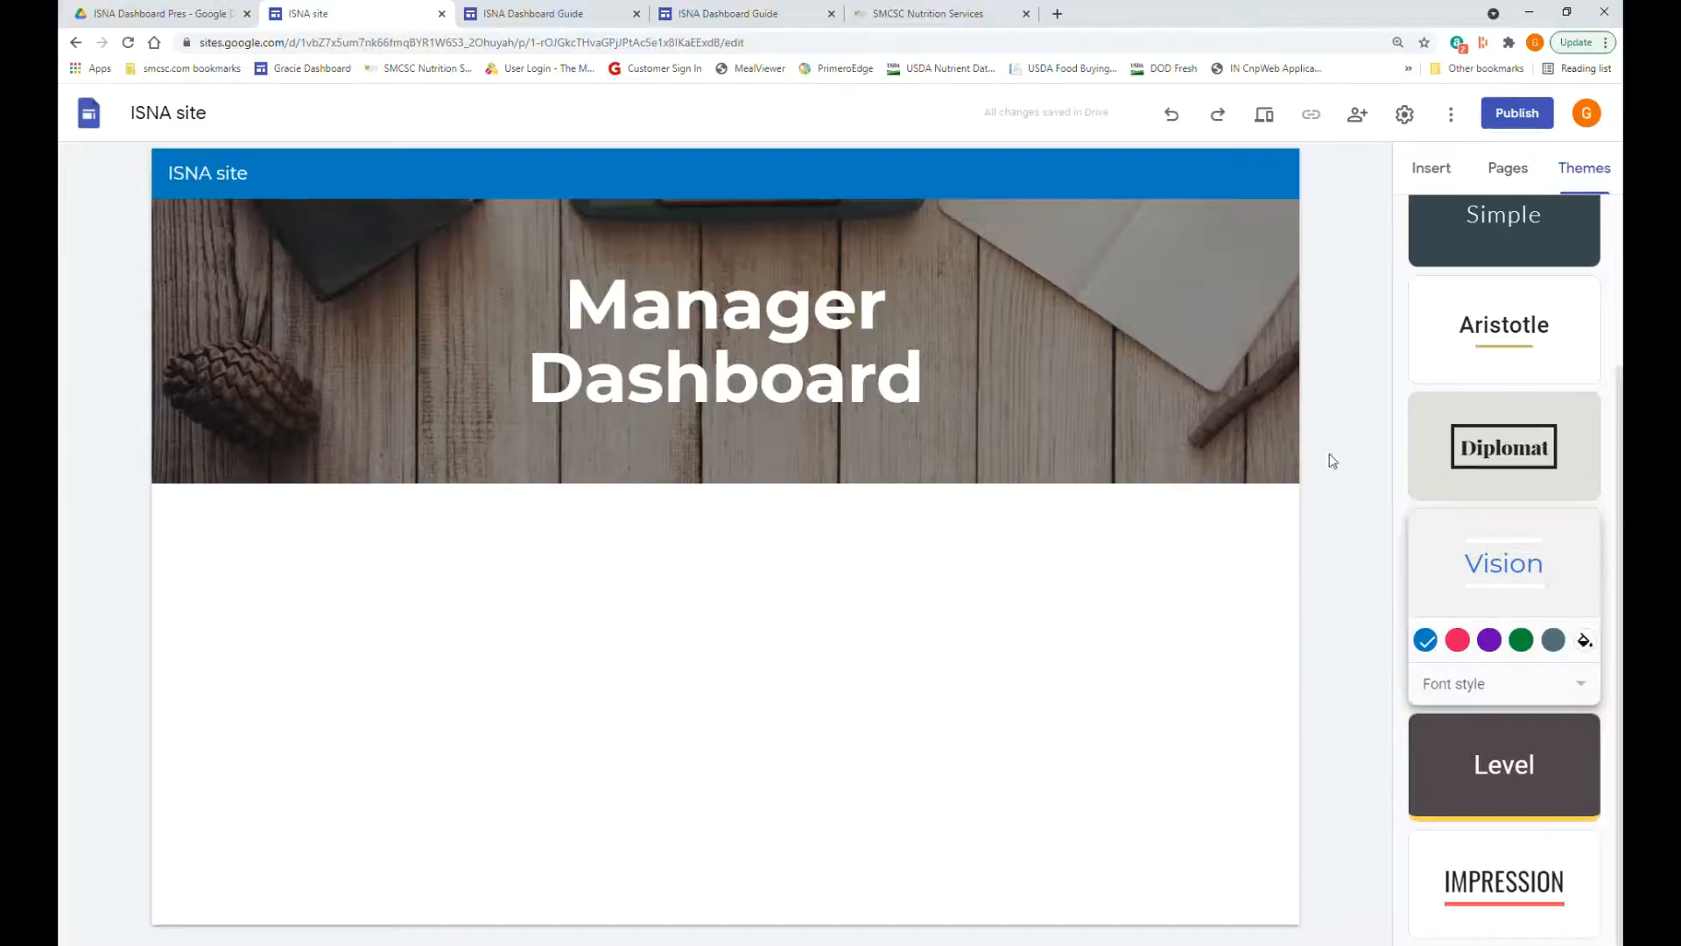
- Insert the layout with a single image beside text below the header and open the Google Drive picker for its image placeholder
mouse_move(1243, 457)
click(1433, 169)
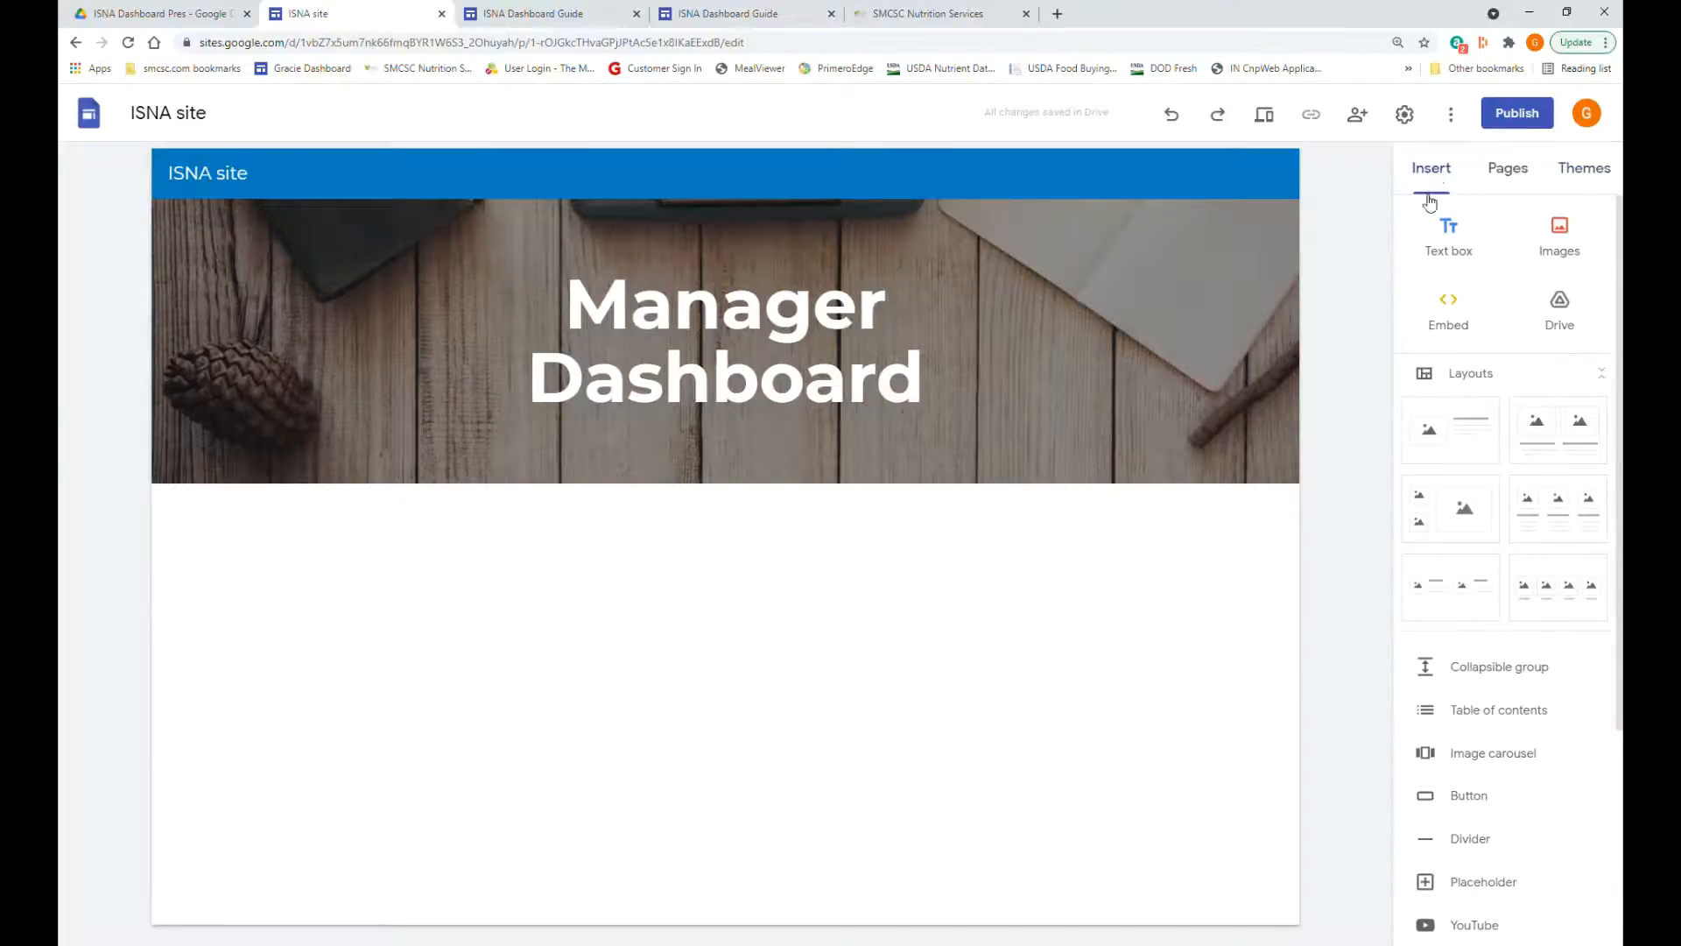
click(1449, 440)
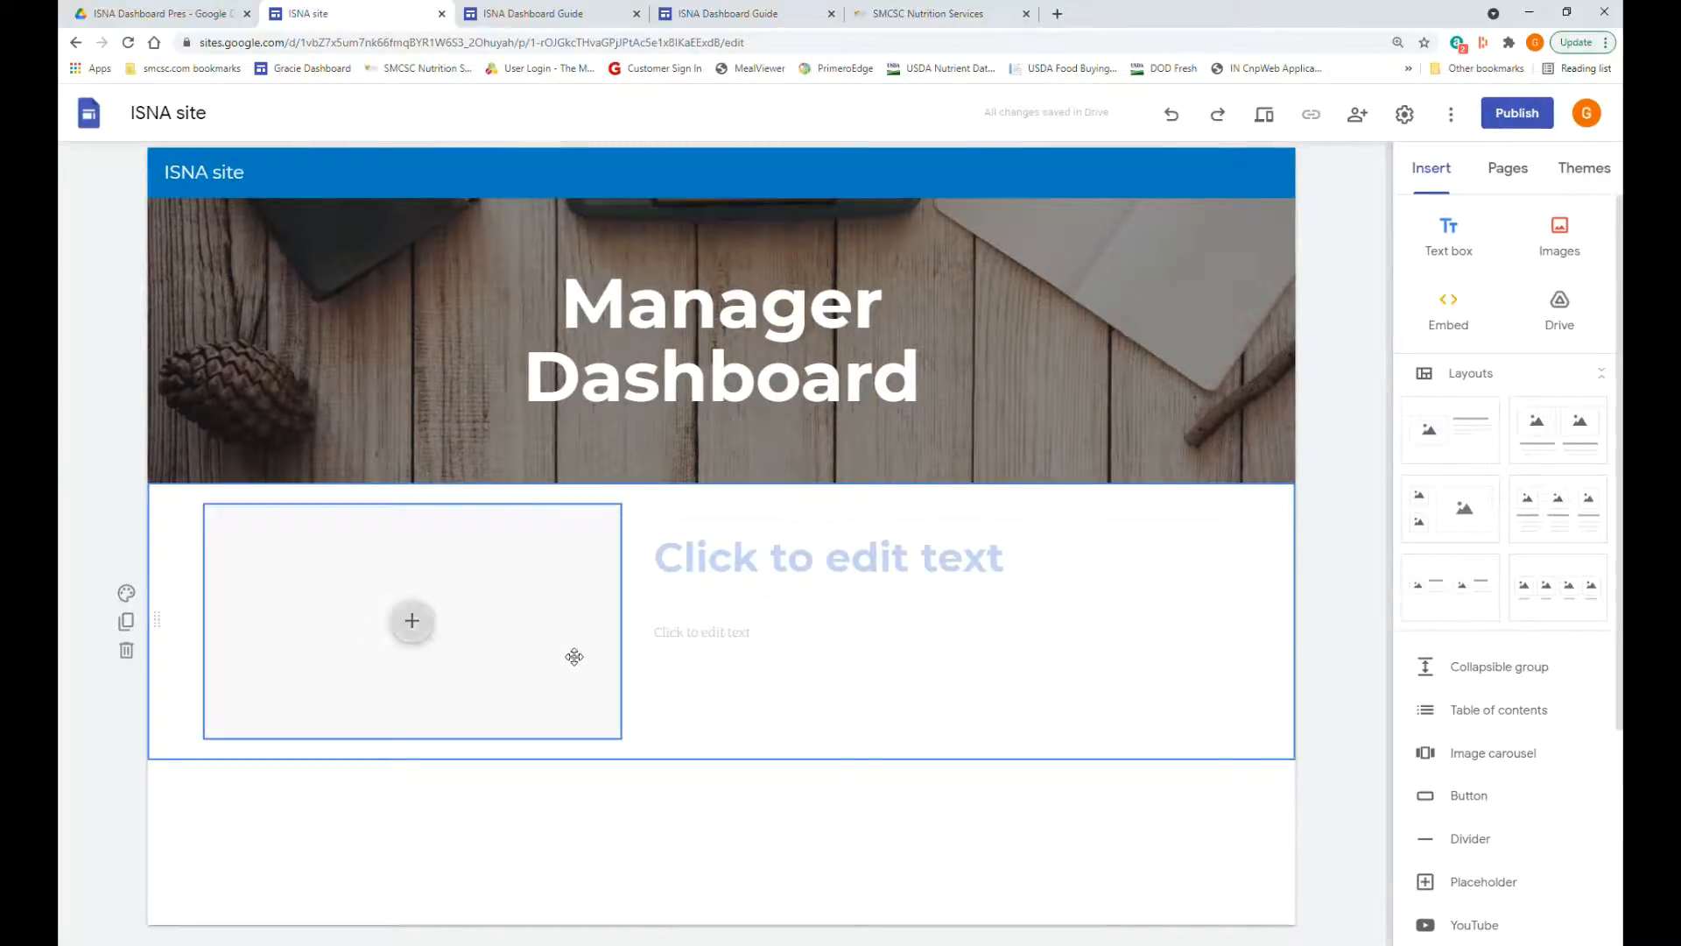
click(412, 623)
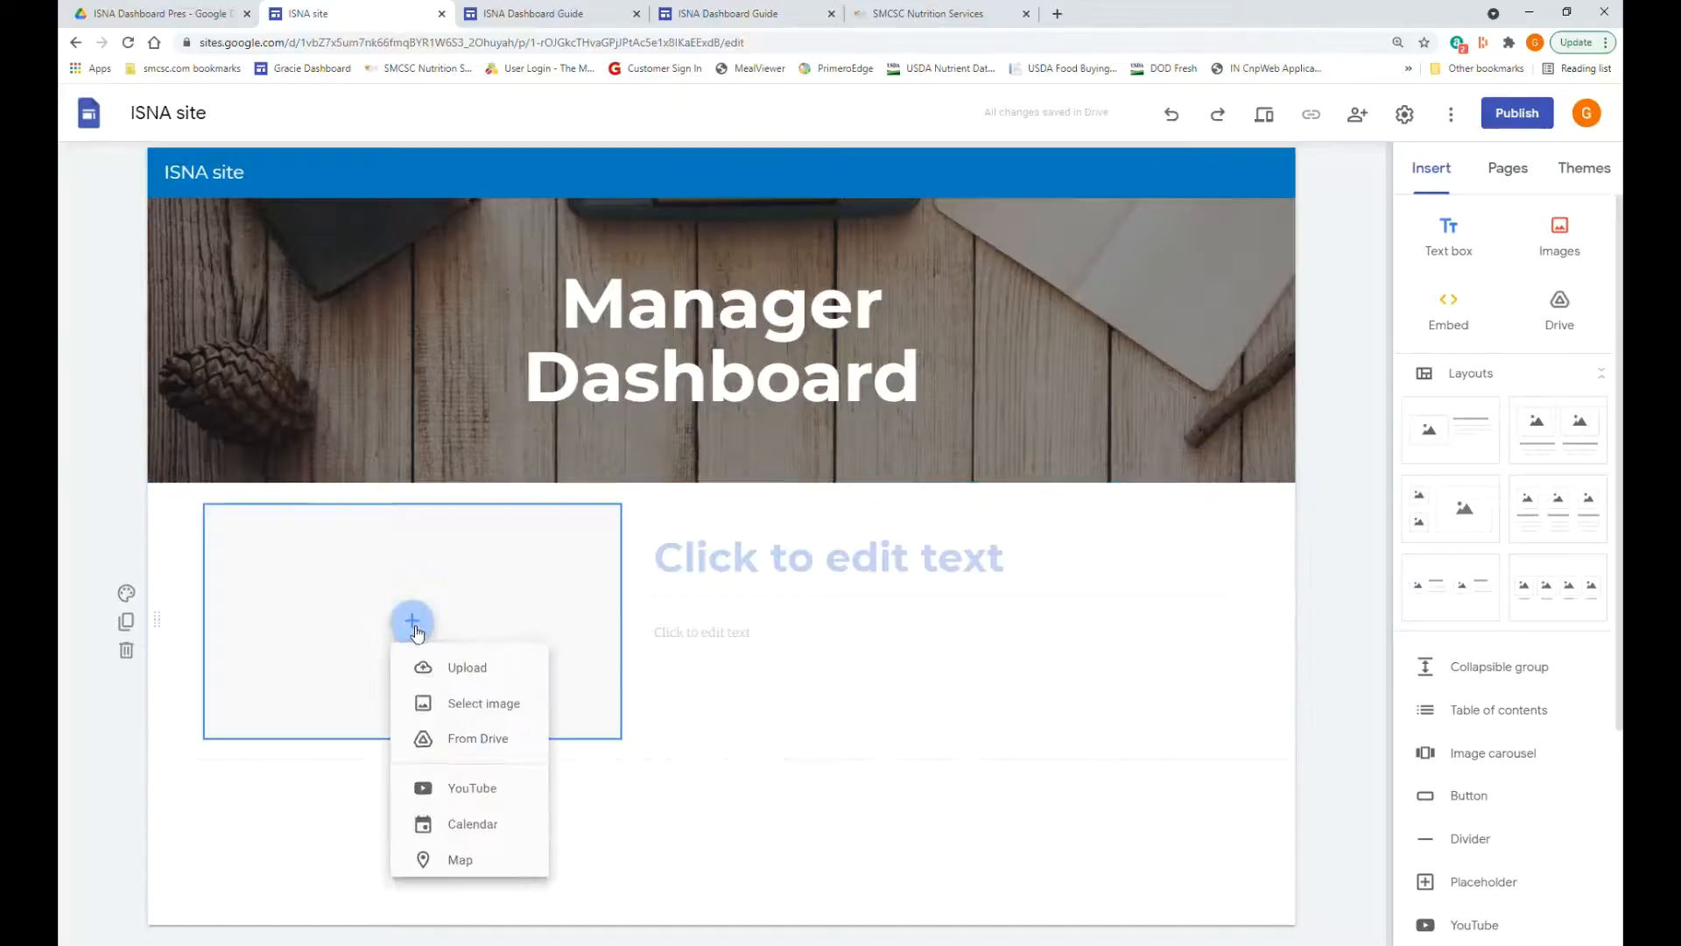
click(495, 761)
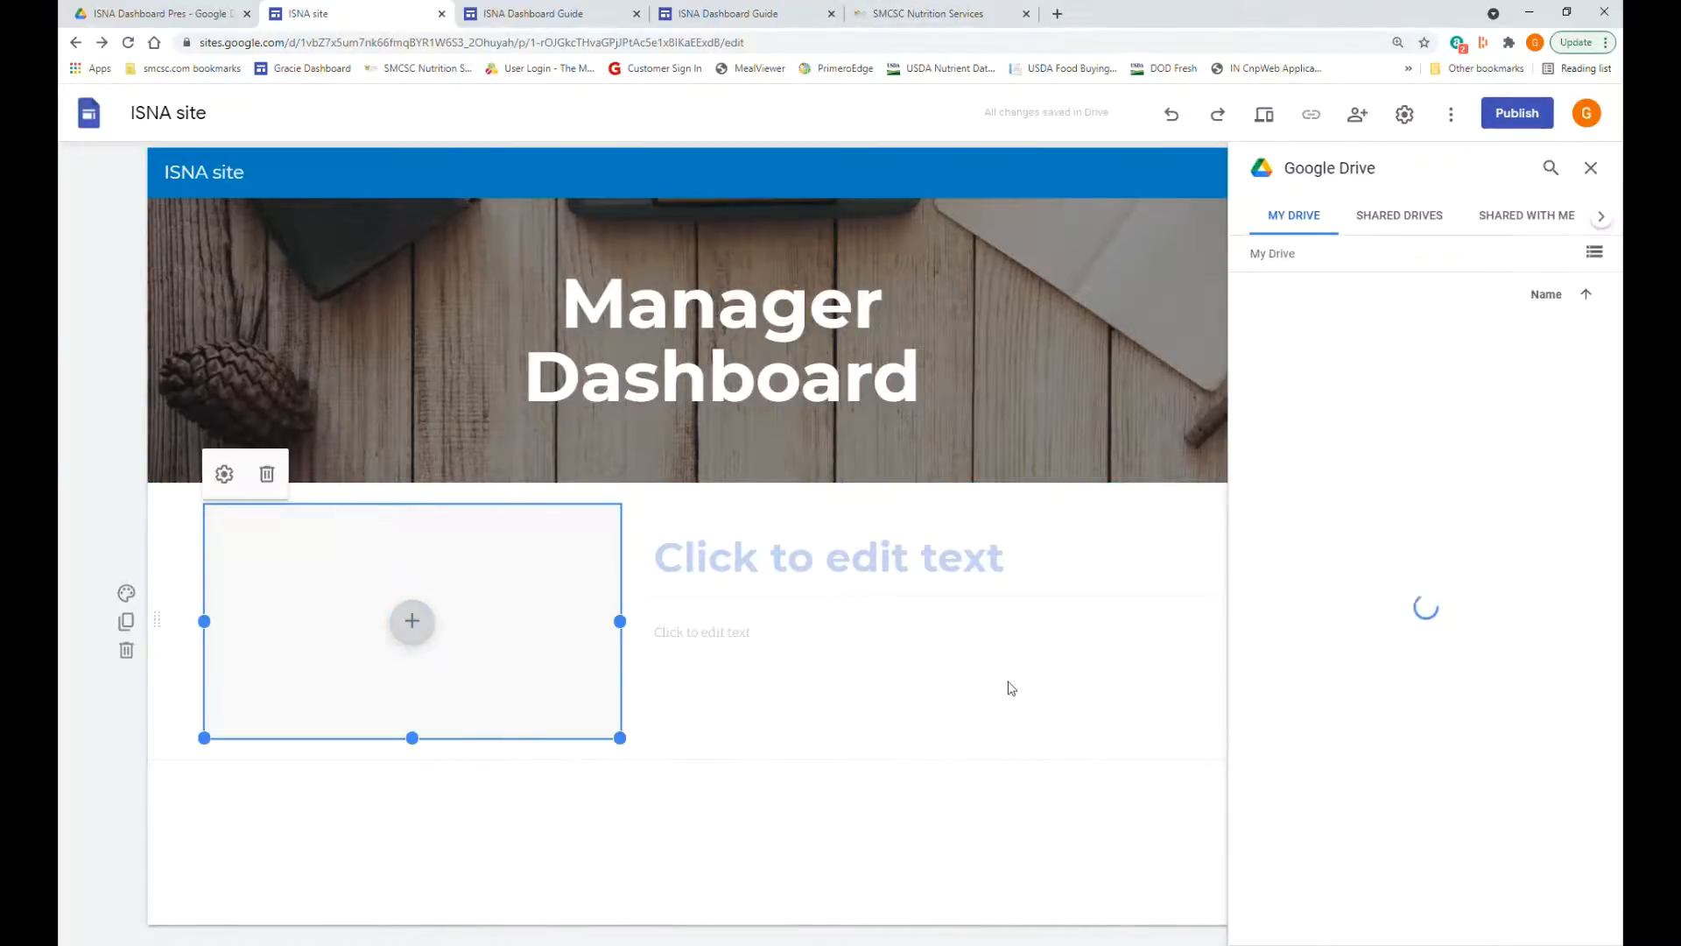
click(1550, 167)
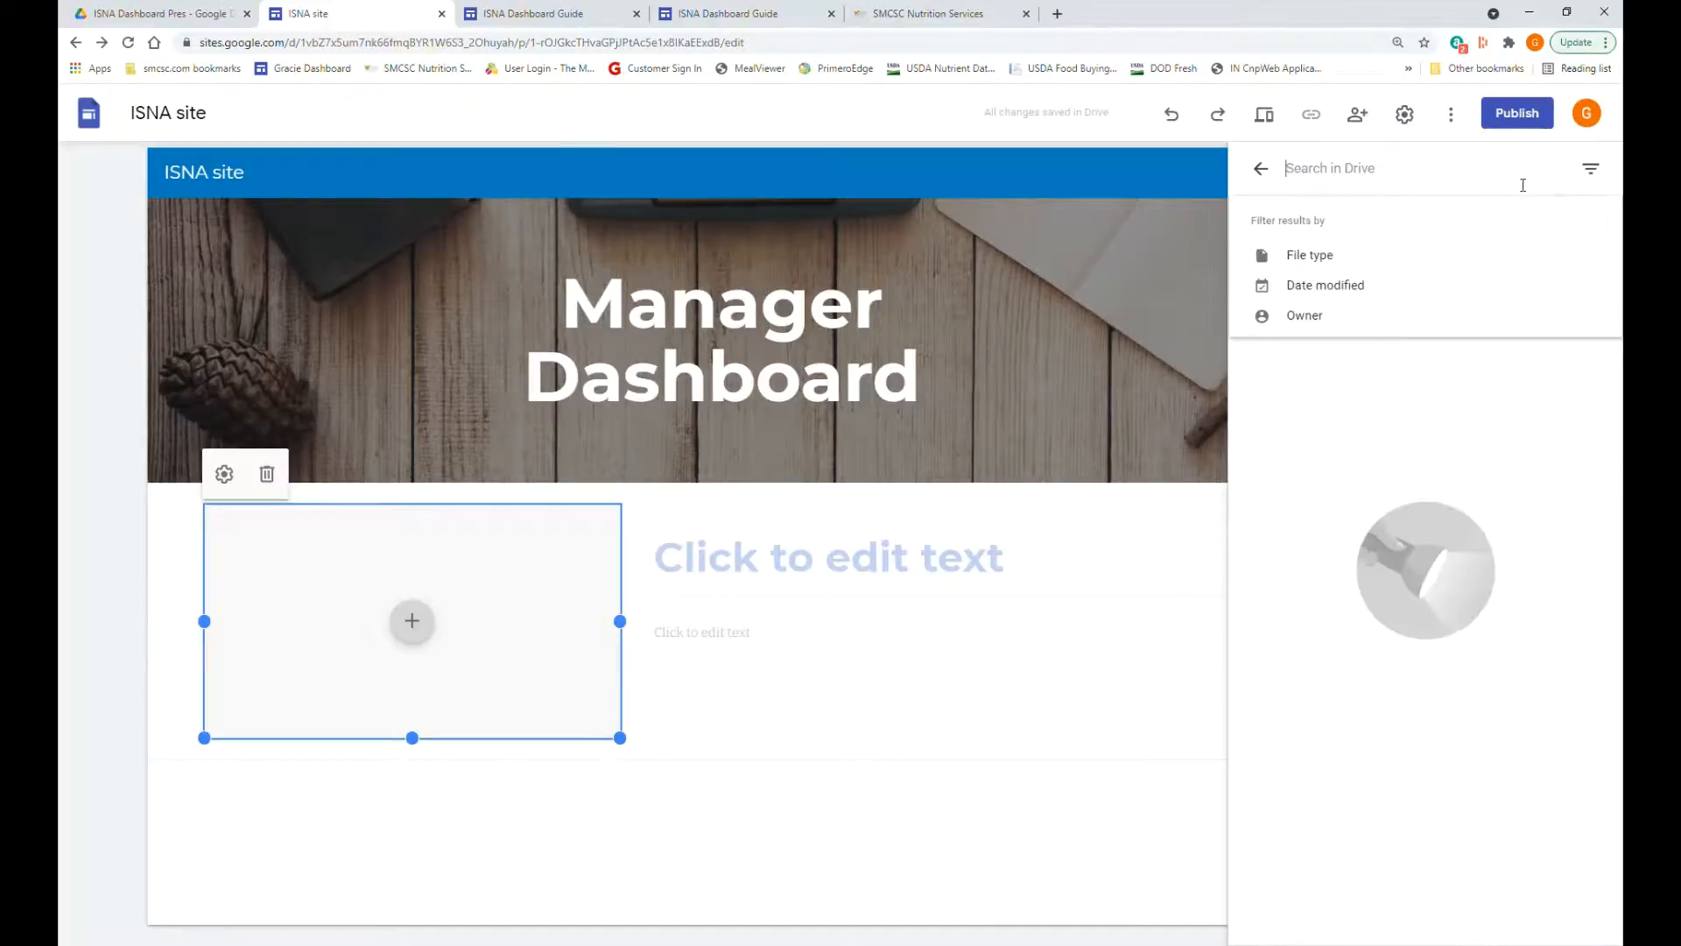
text(isna)
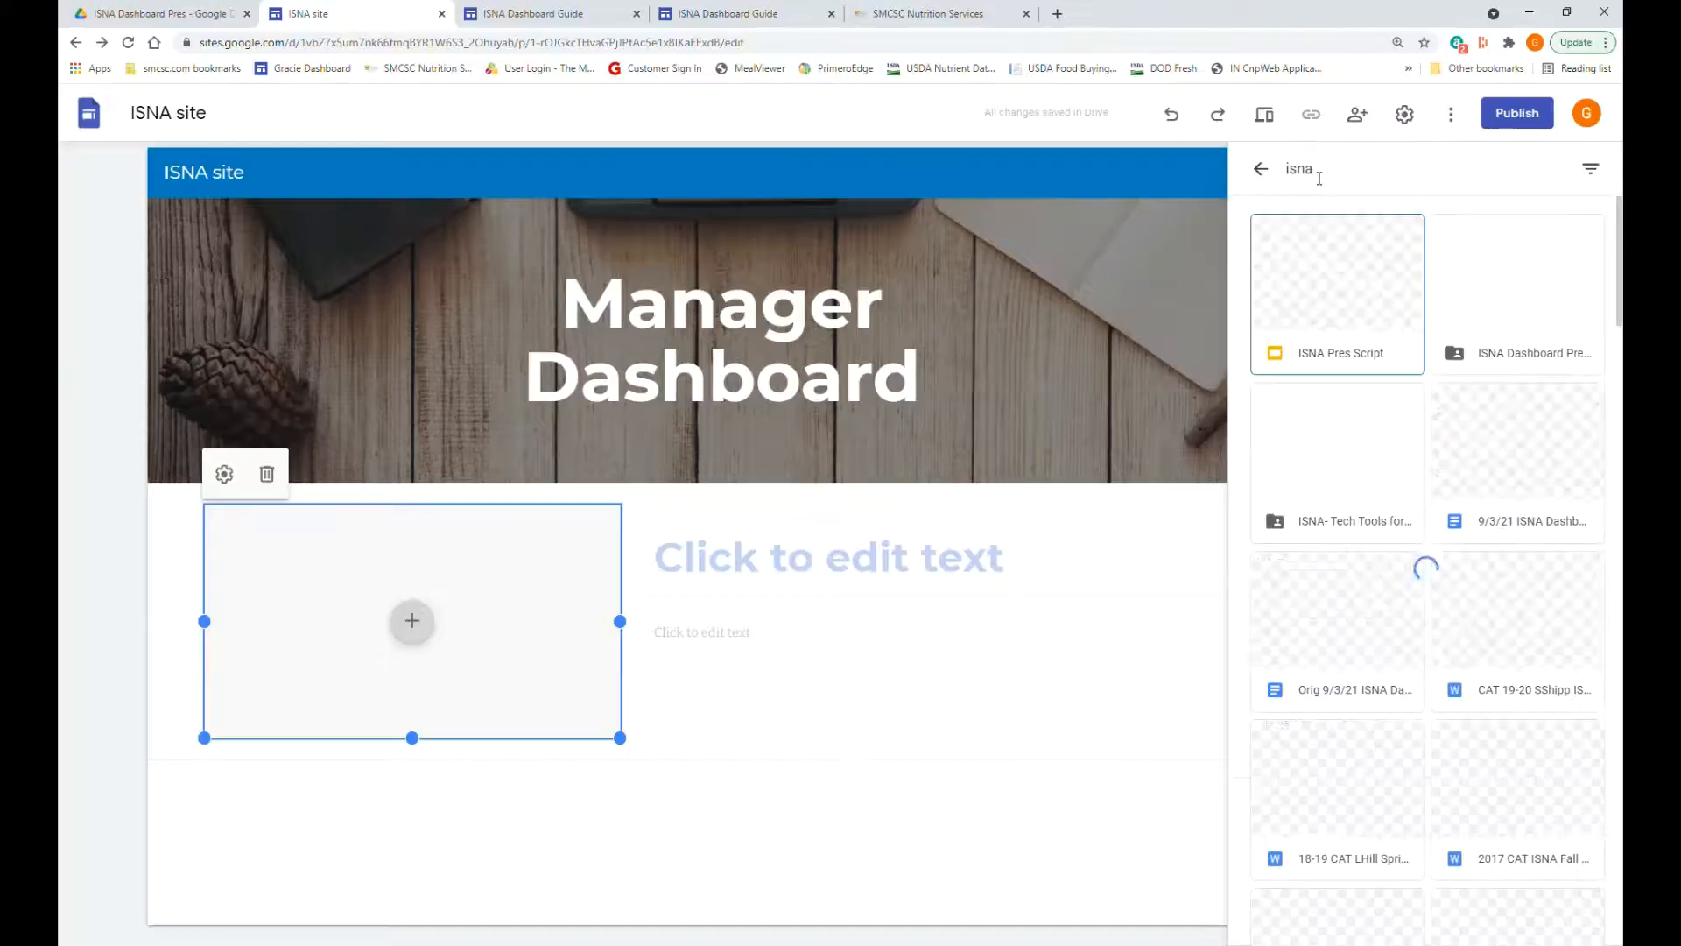
double_click(1354, 478)
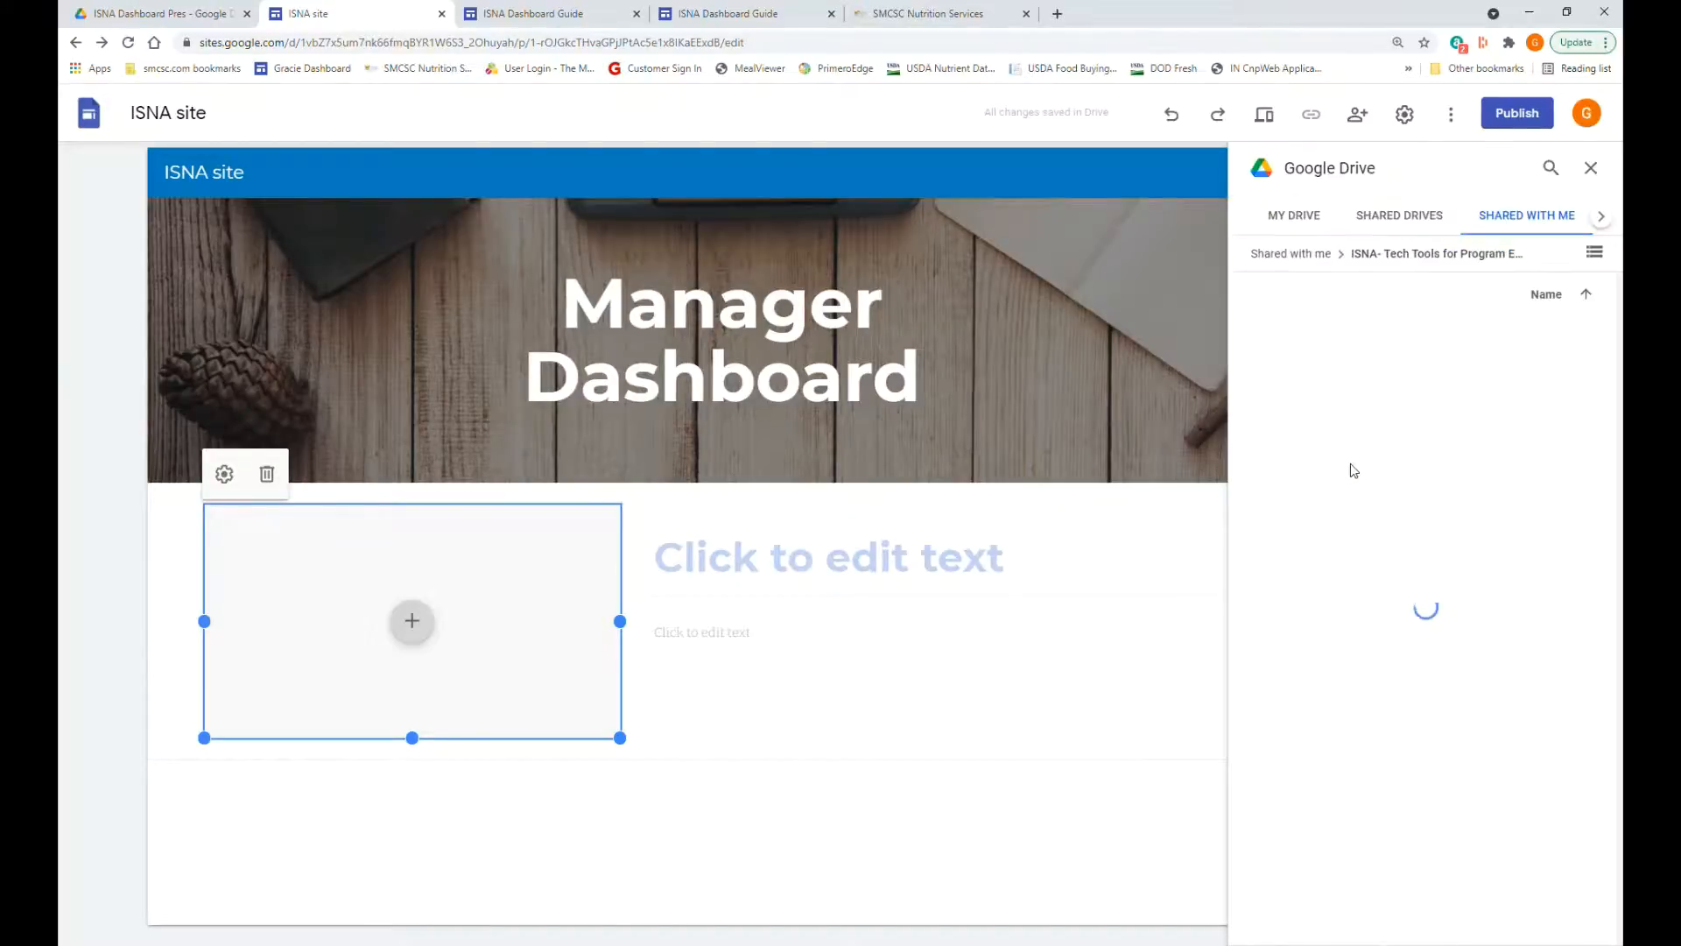
click(1551, 168)
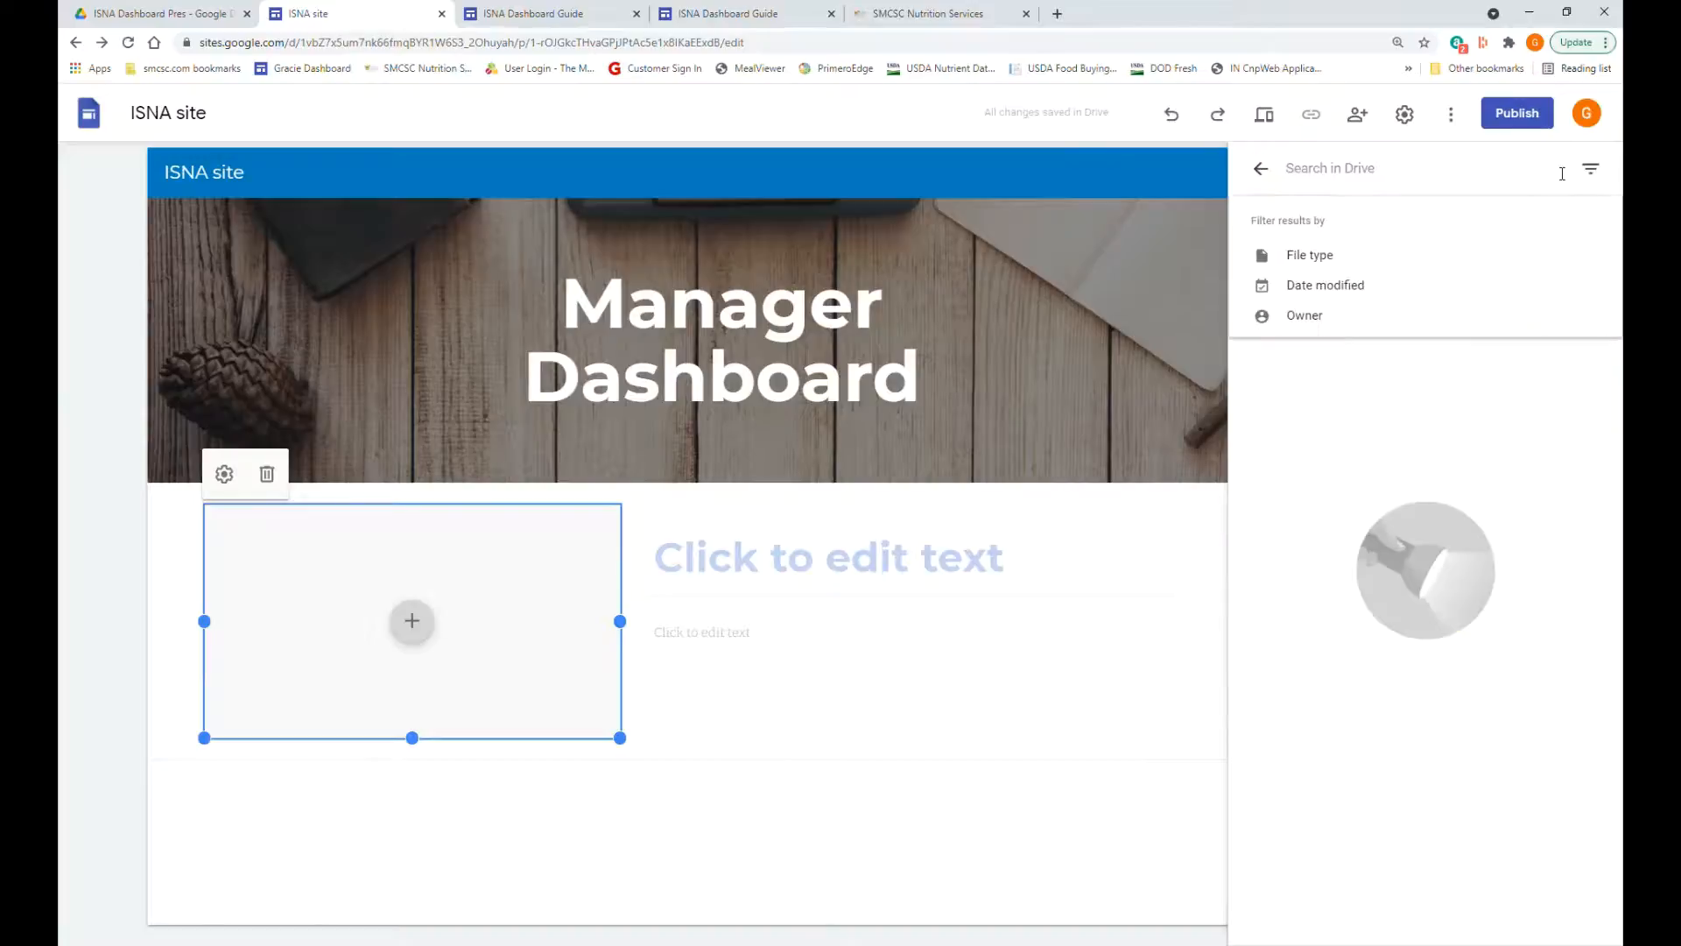
text(isna)
key(Return)
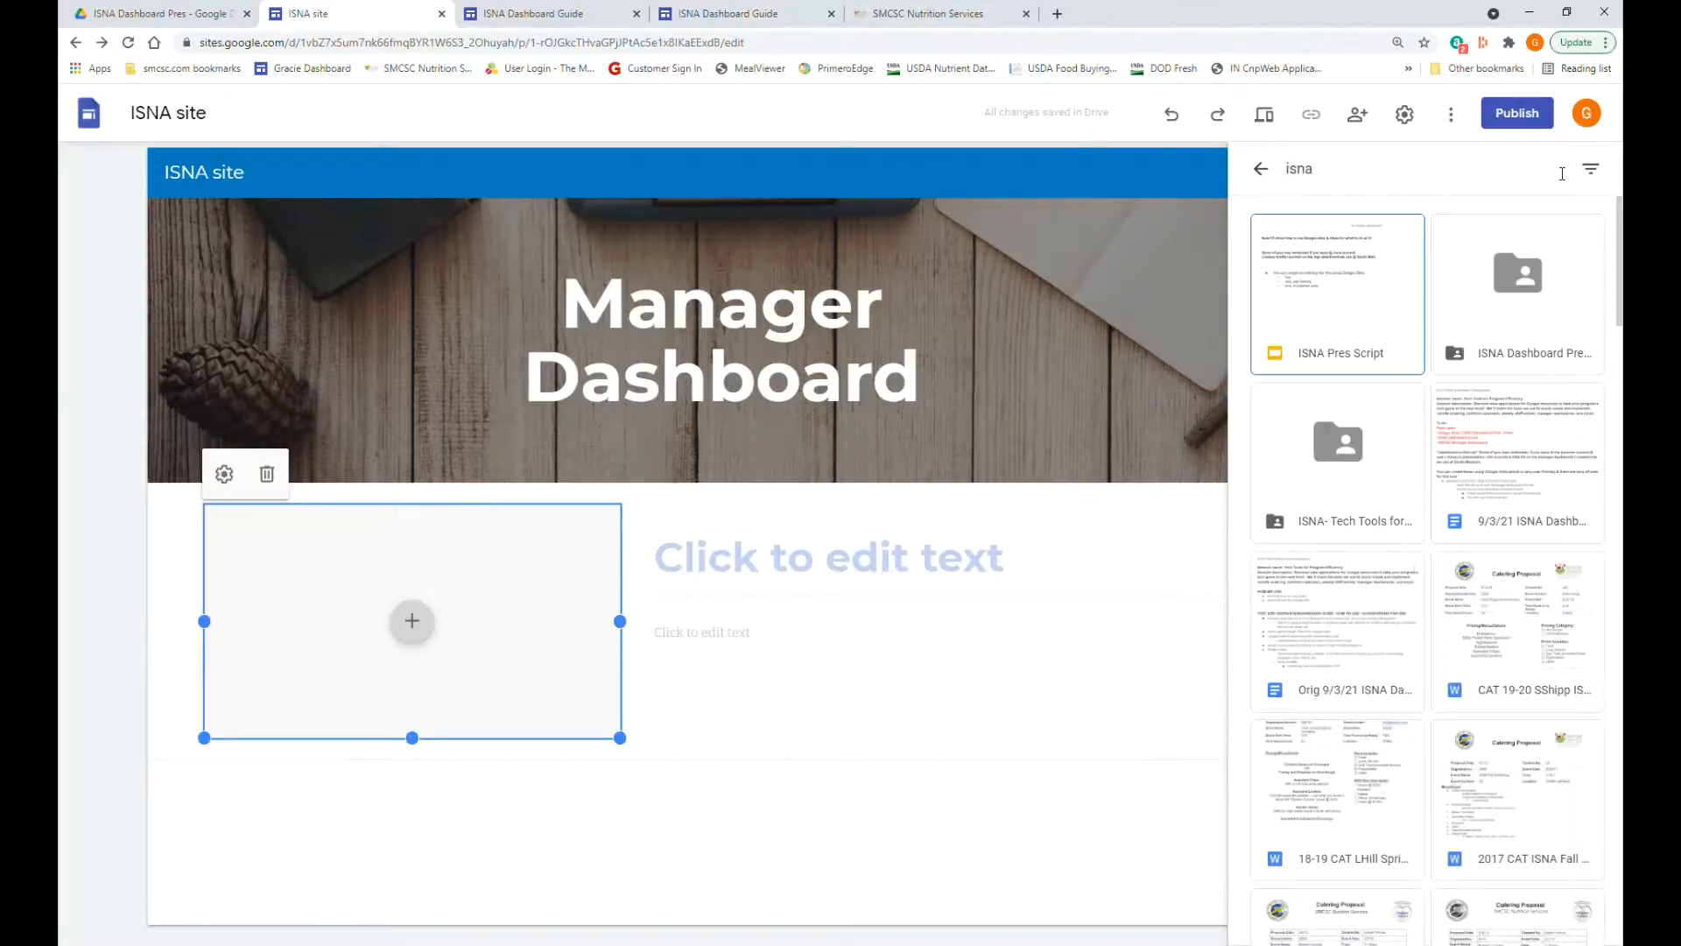
double_click(1534, 325)
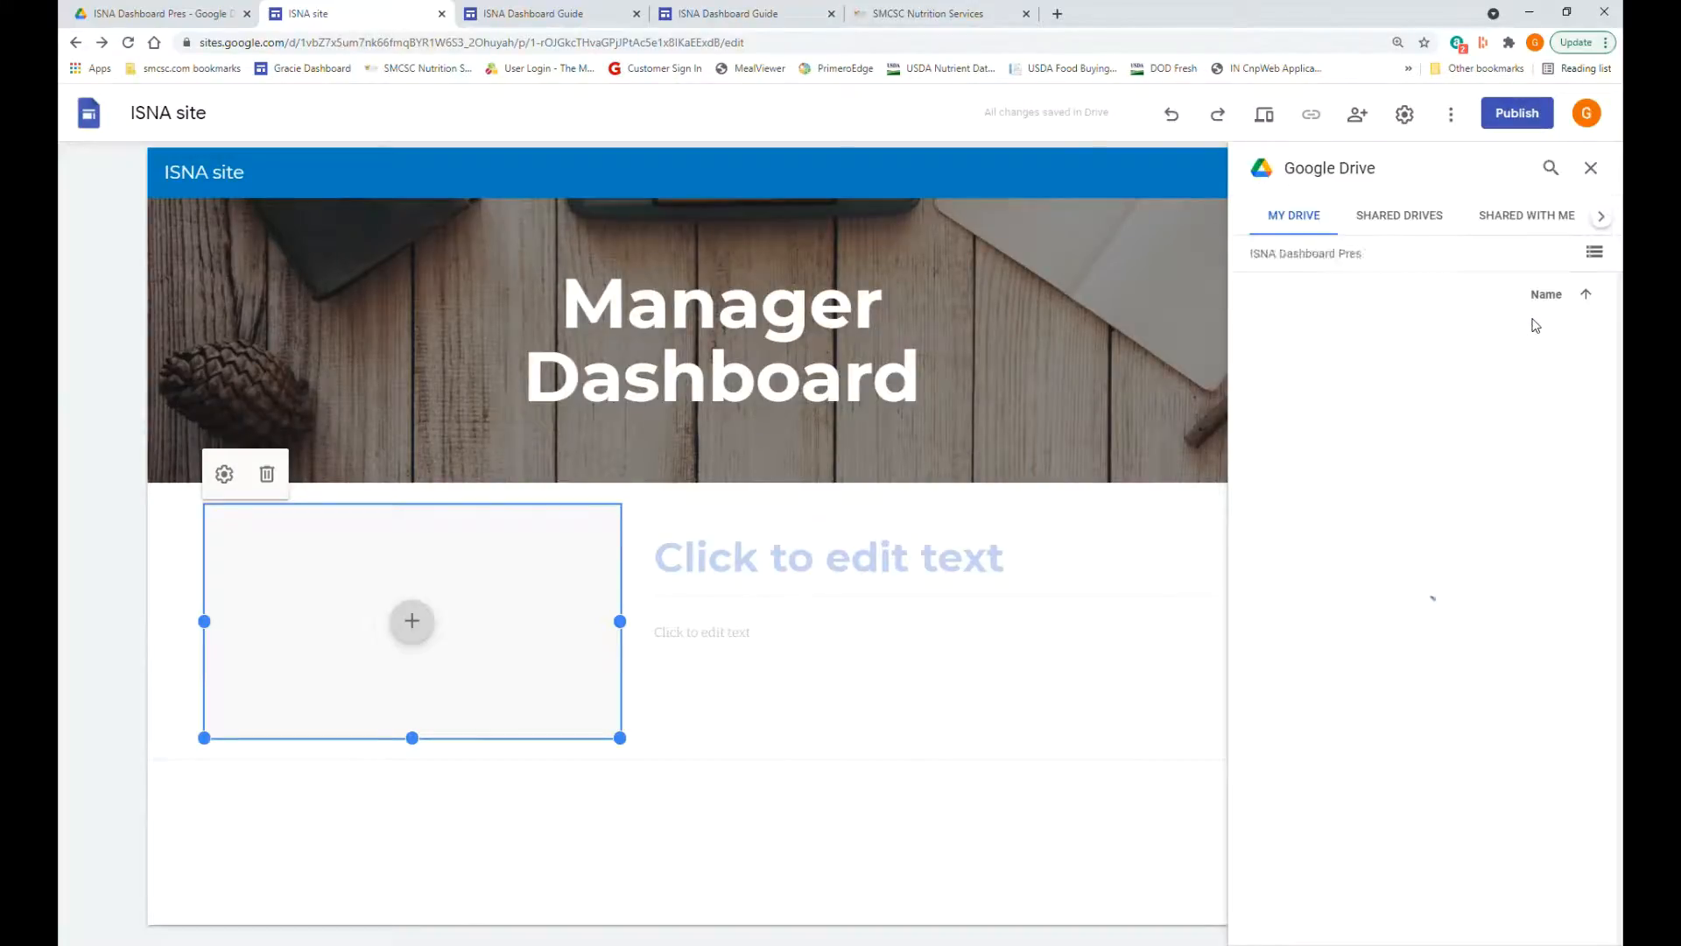
scroll(1393, 556, down, 5)
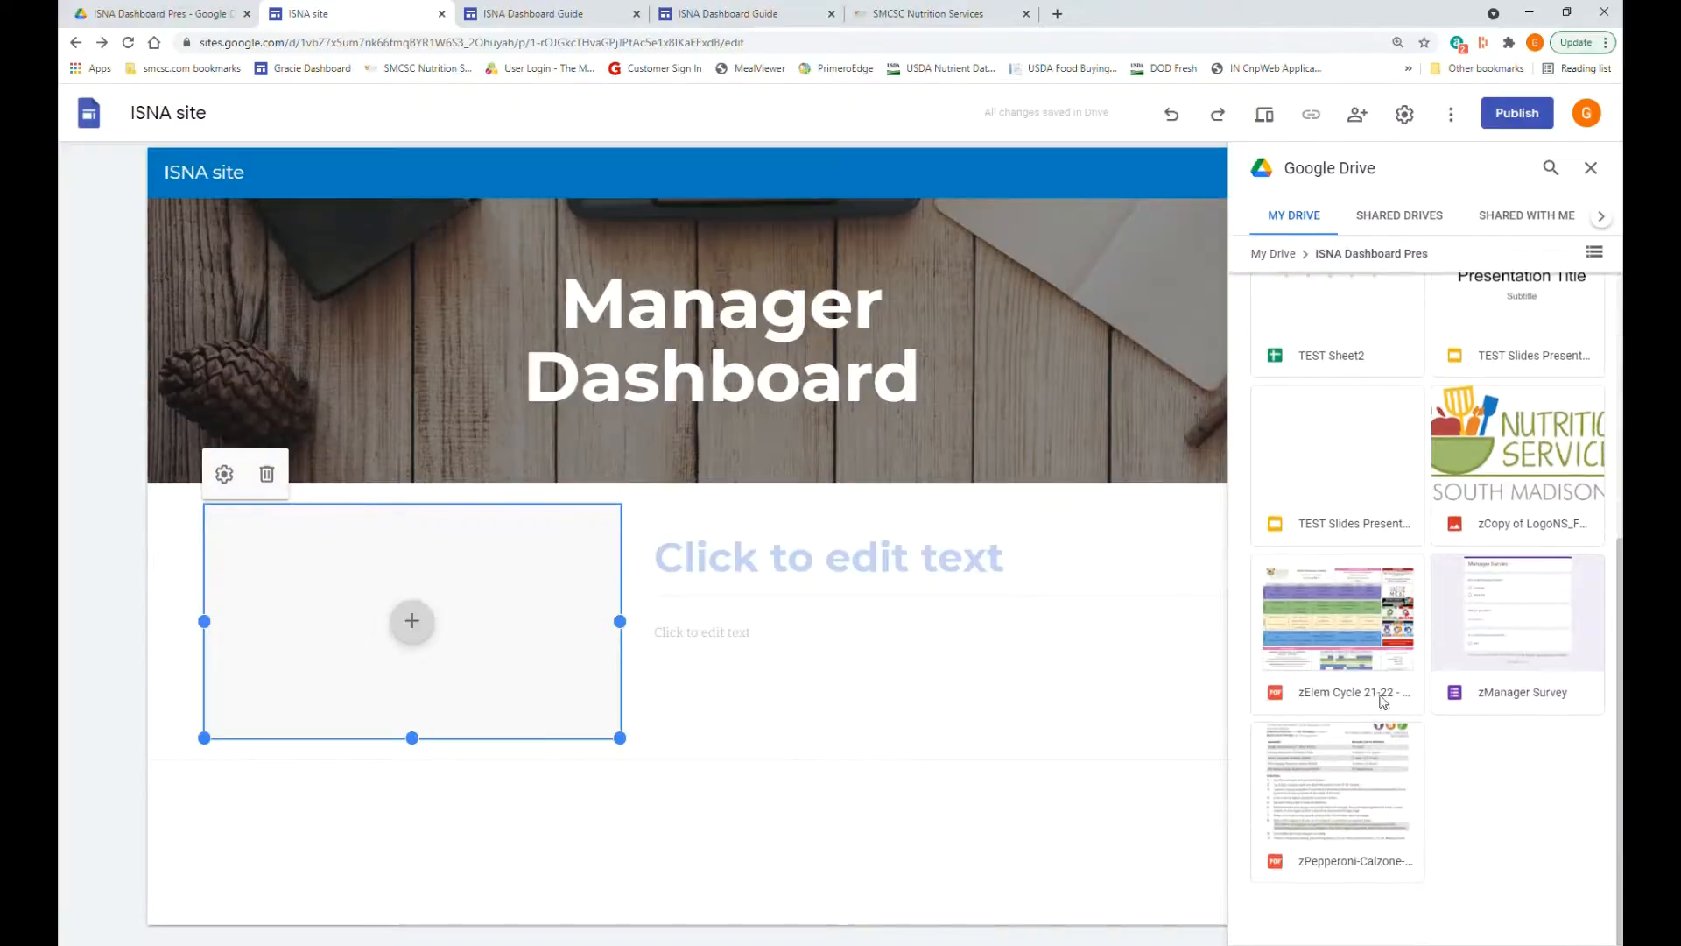
scroll(1379, 591, up, 5)
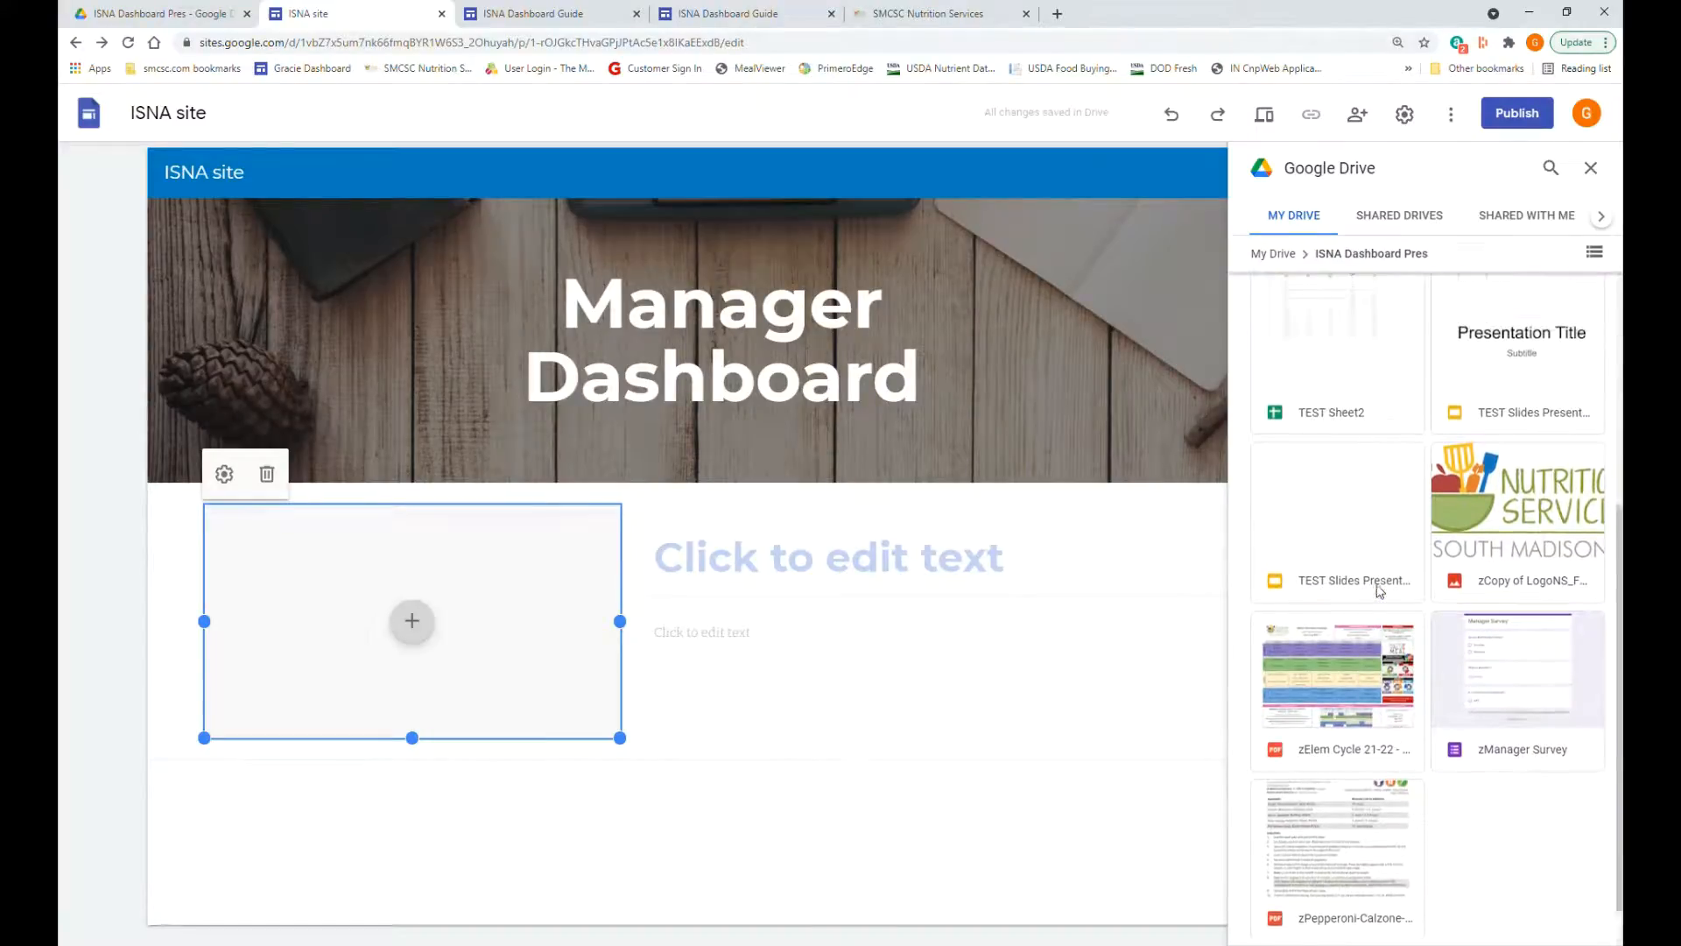
click(1550, 169)
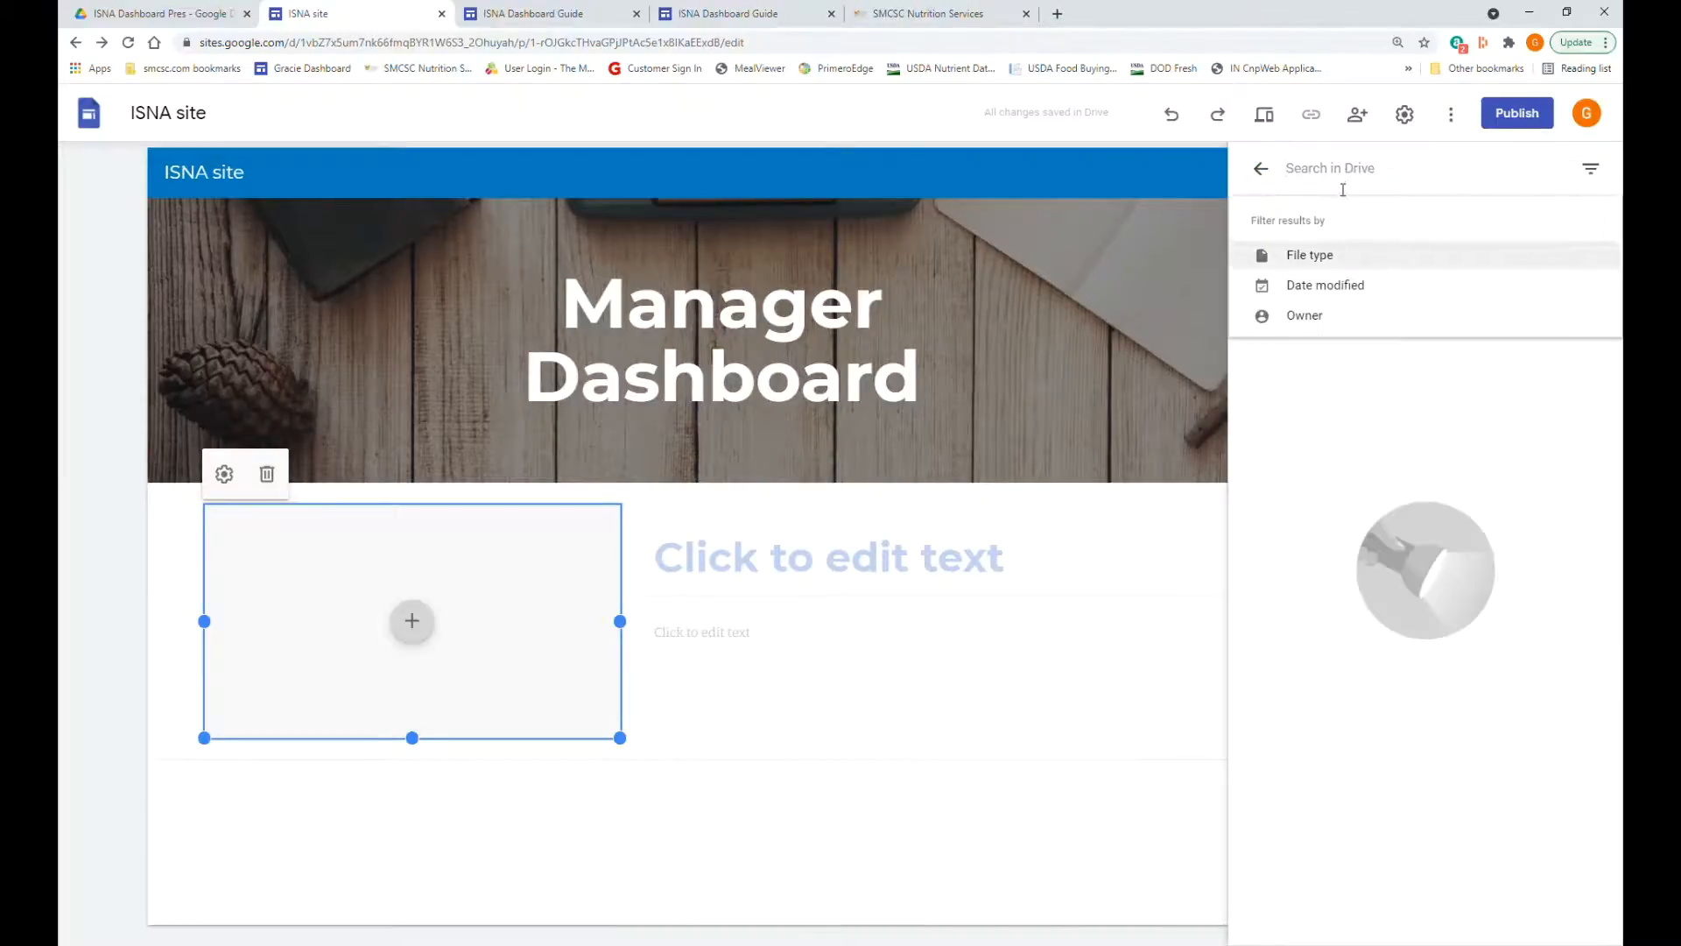
click(1261, 168)
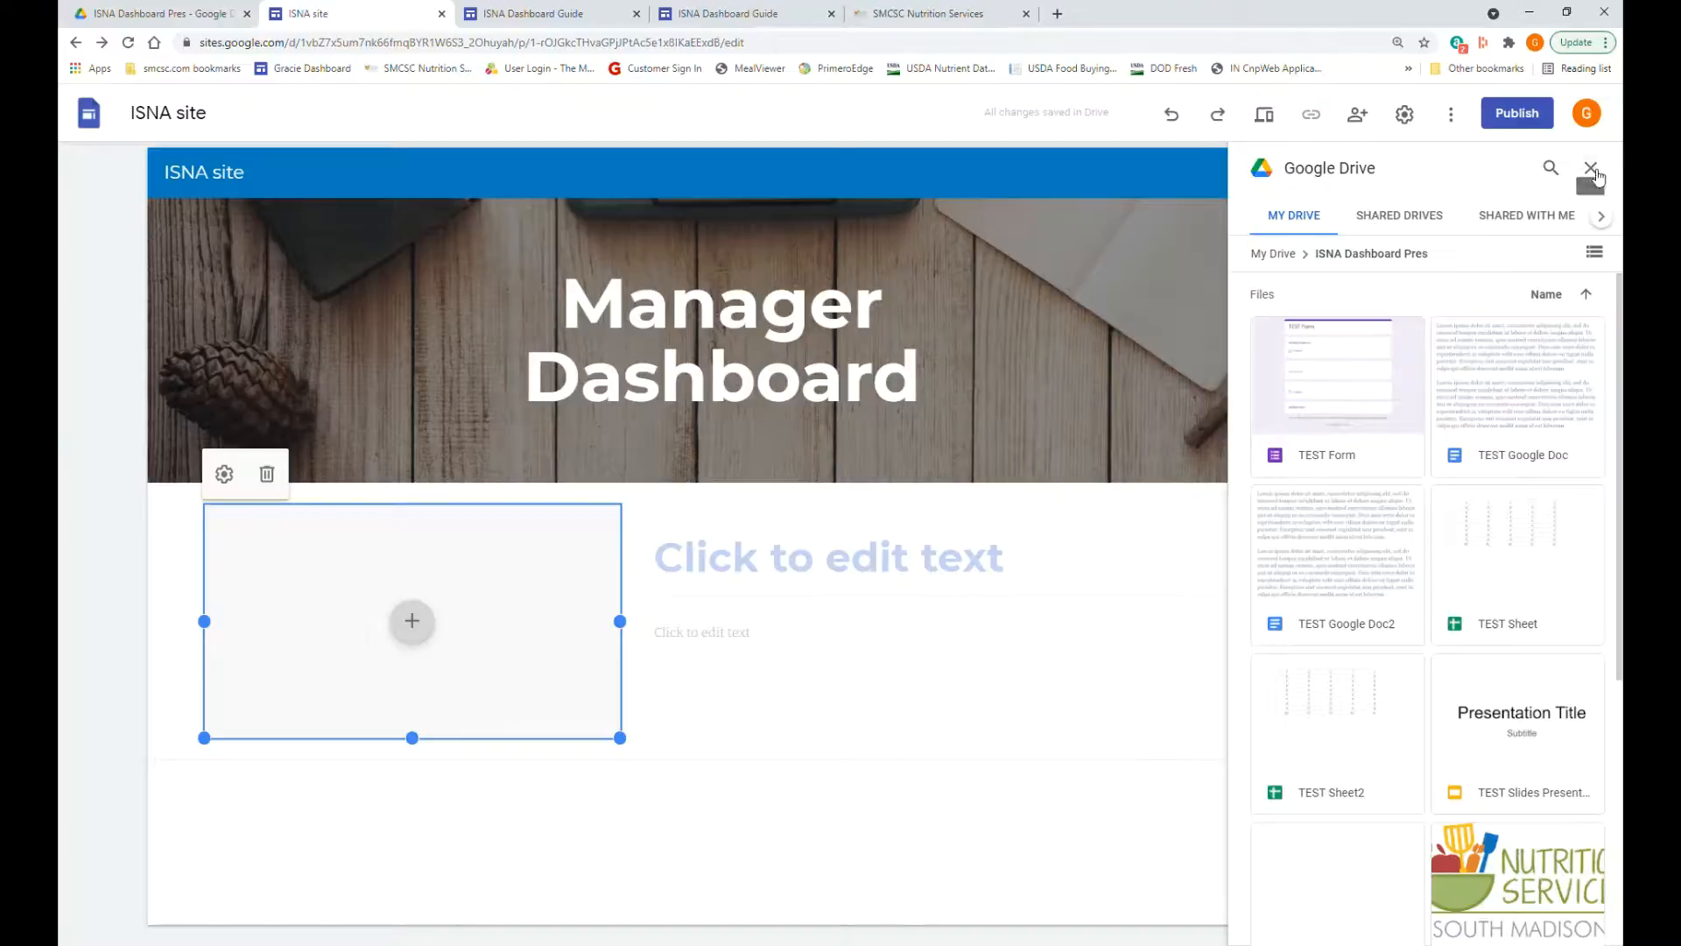
click(1591, 168)
- Fill the image placeholder with the pepperoni calzone photo from the recent Google Drive images
click(411, 621)
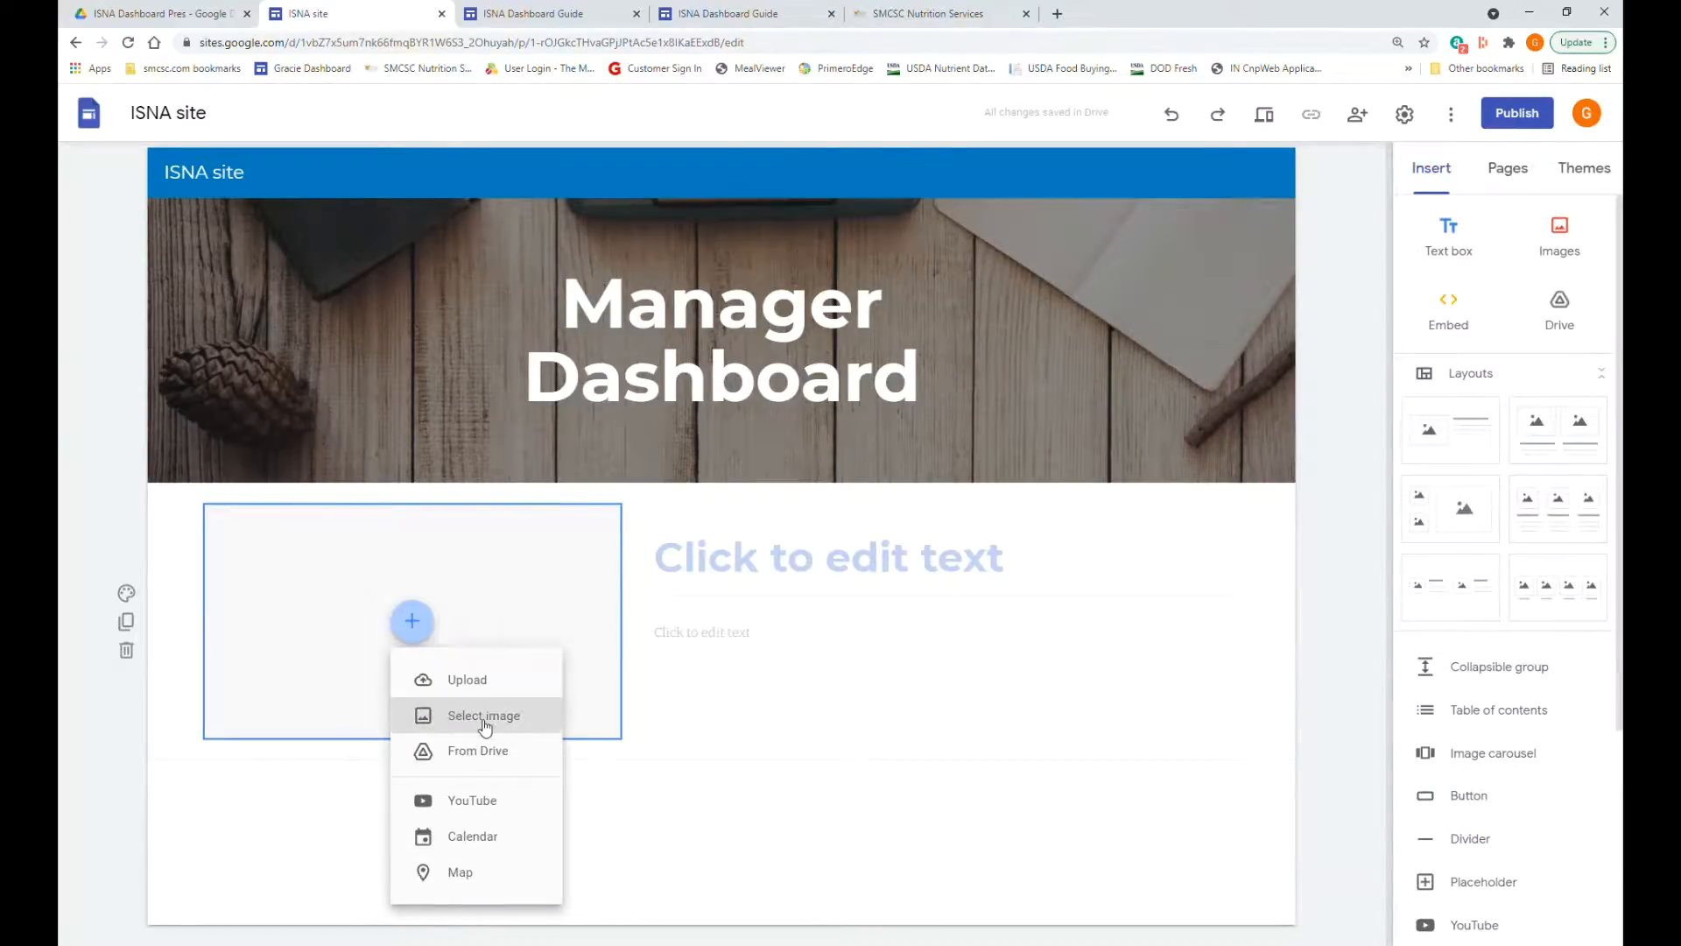
click(471, 716)
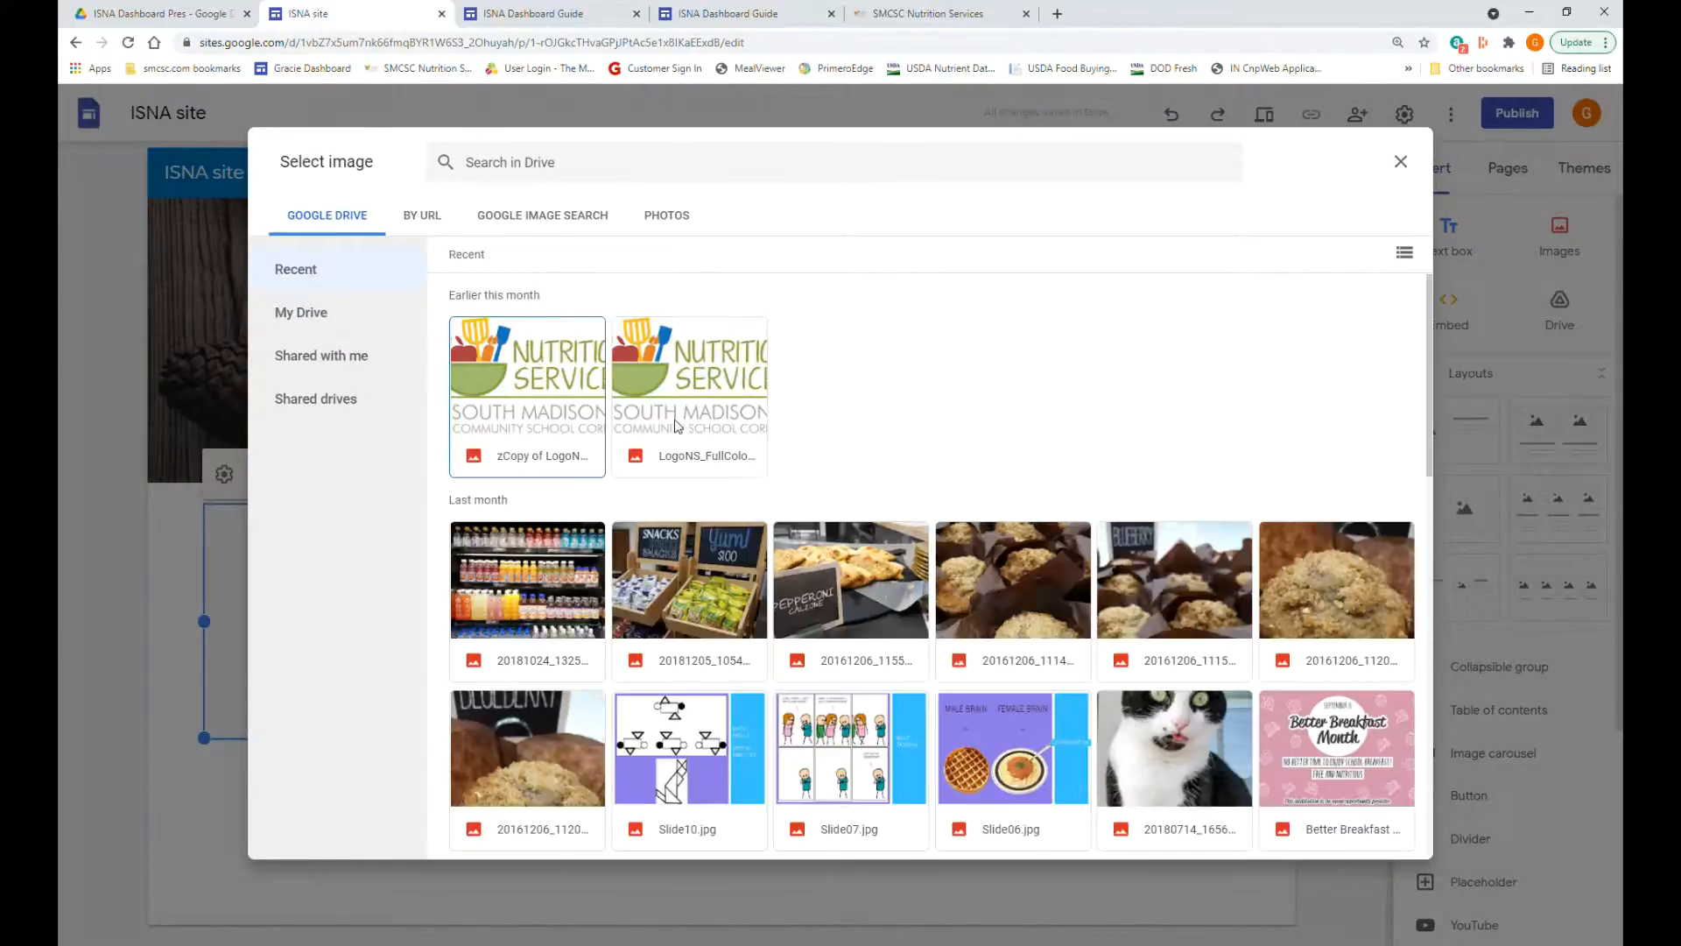
click(820, 597)
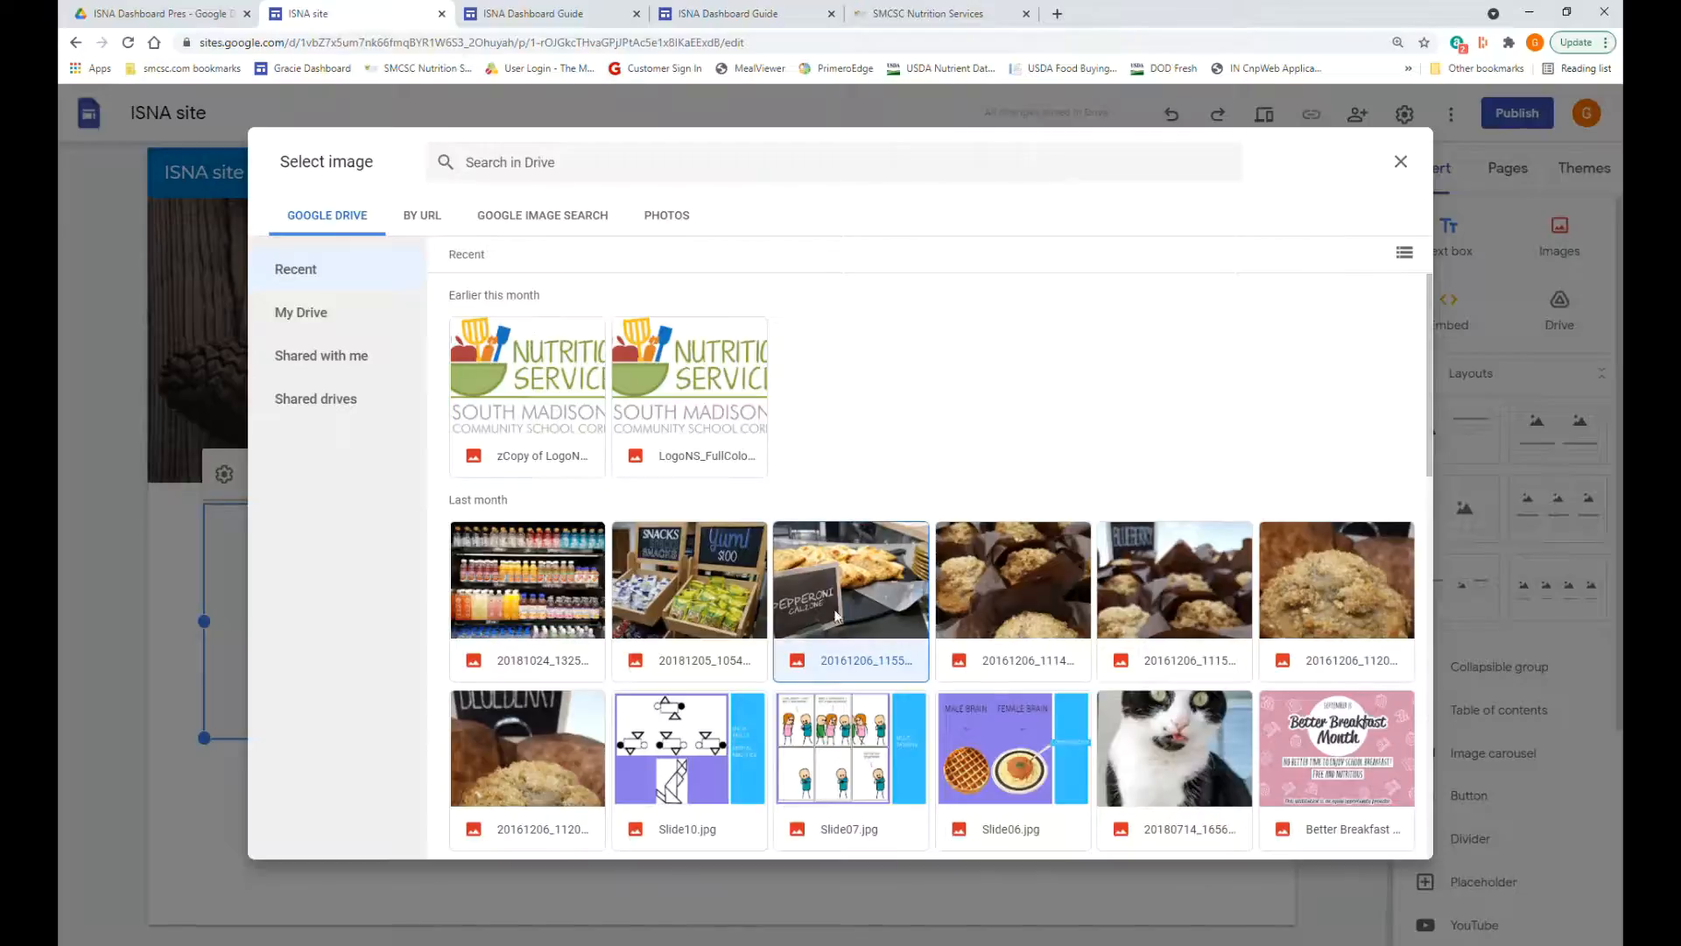
click(1398, 842)
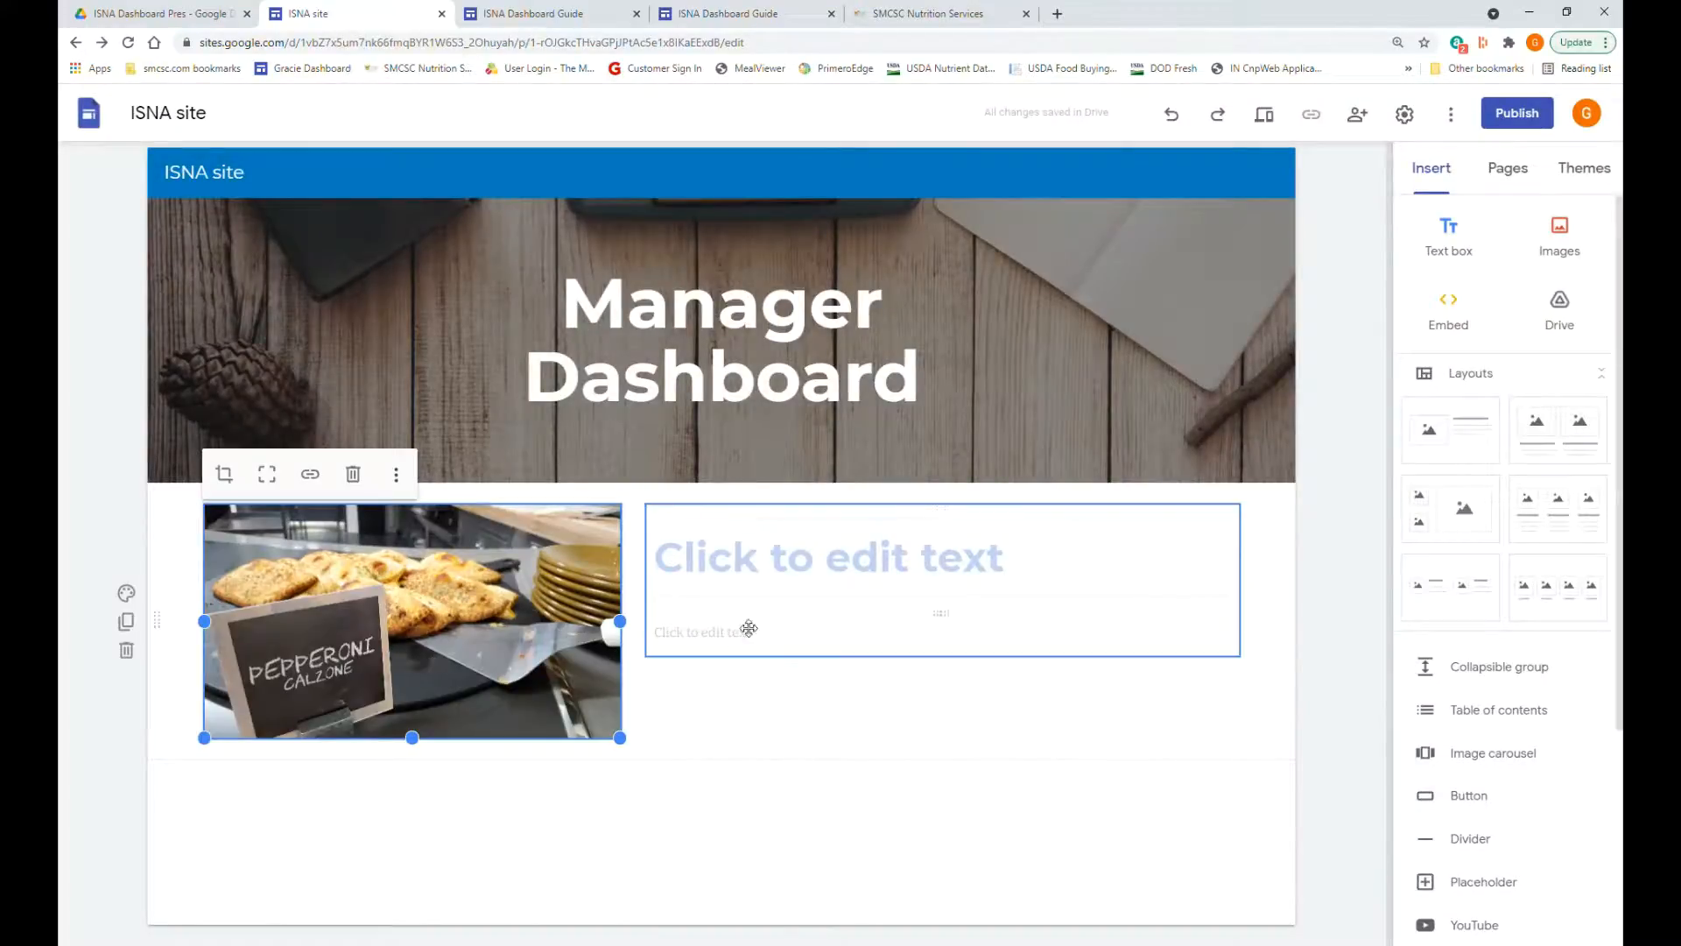
- Enter "Welcome!" as the heading beside the image and "Quick Links:" as the body text below it
click(782, 567)
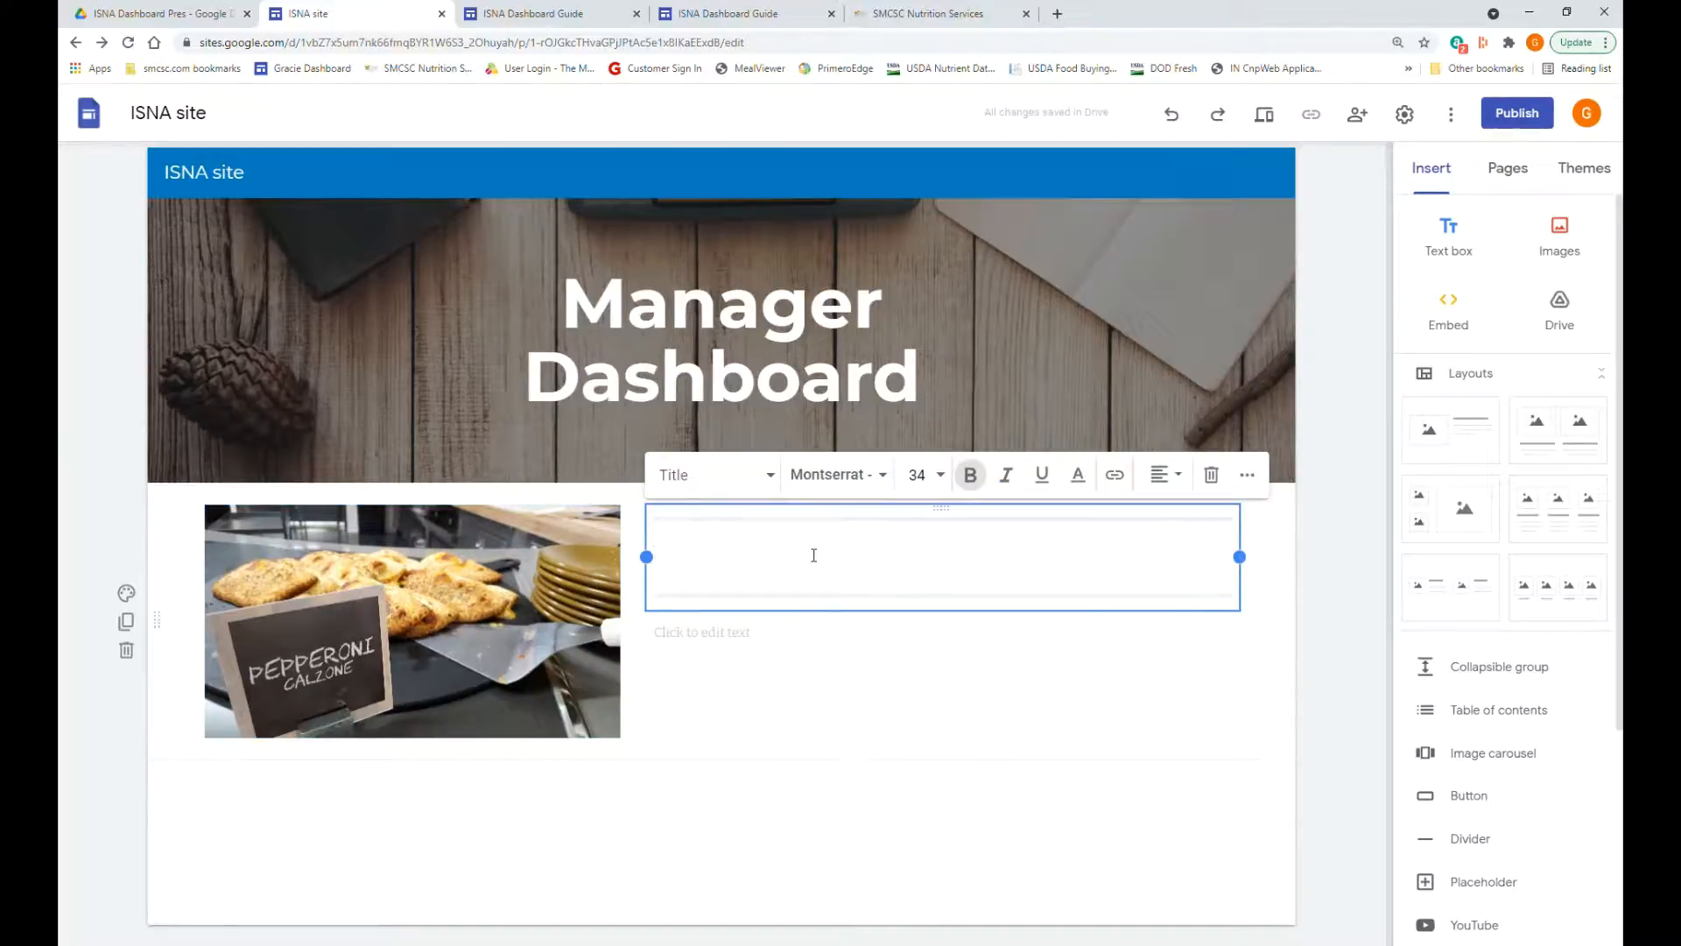
text(Welcome!)
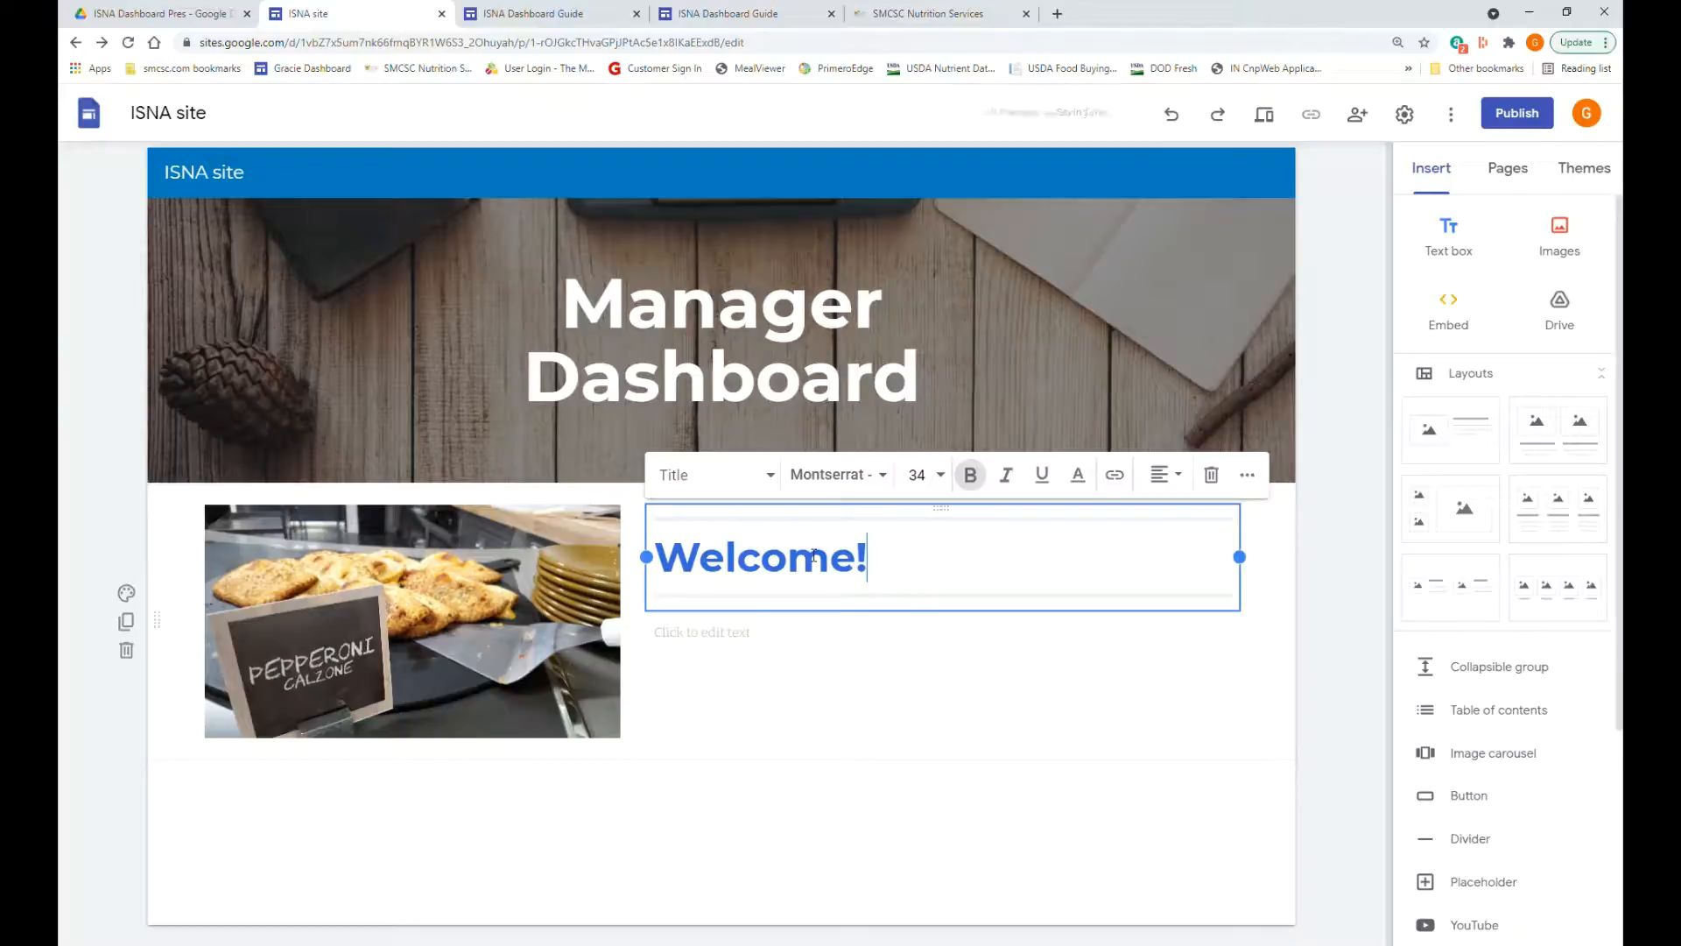
click(725, 640)
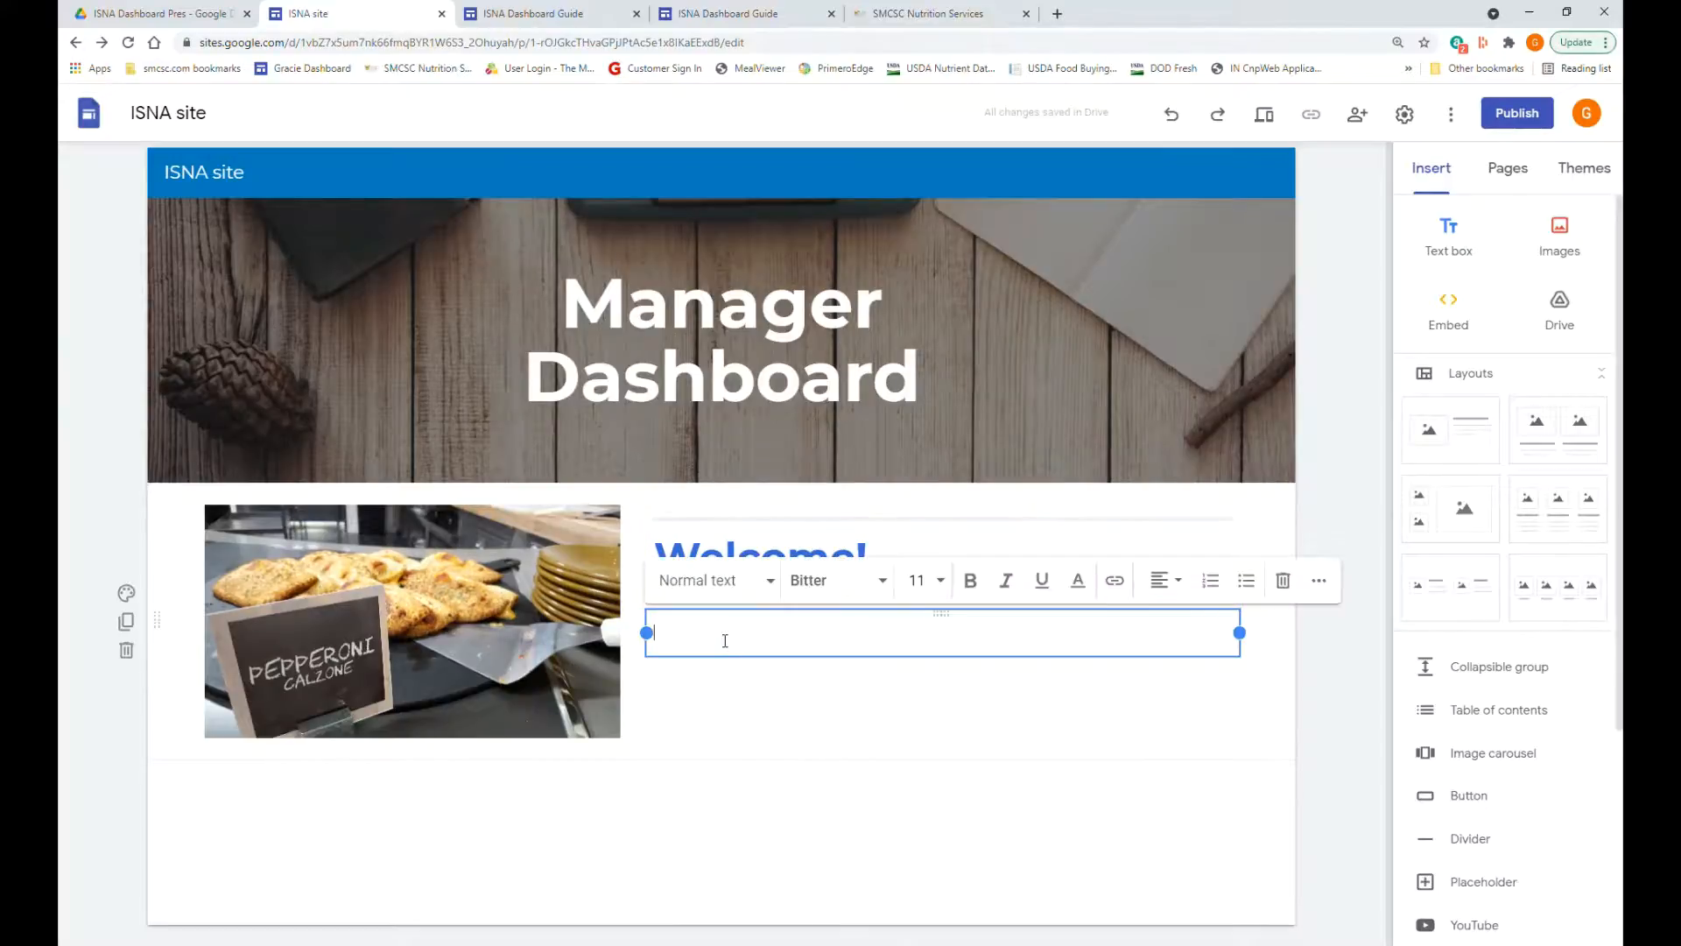
text(Quick Links:)
click(1316, 696)
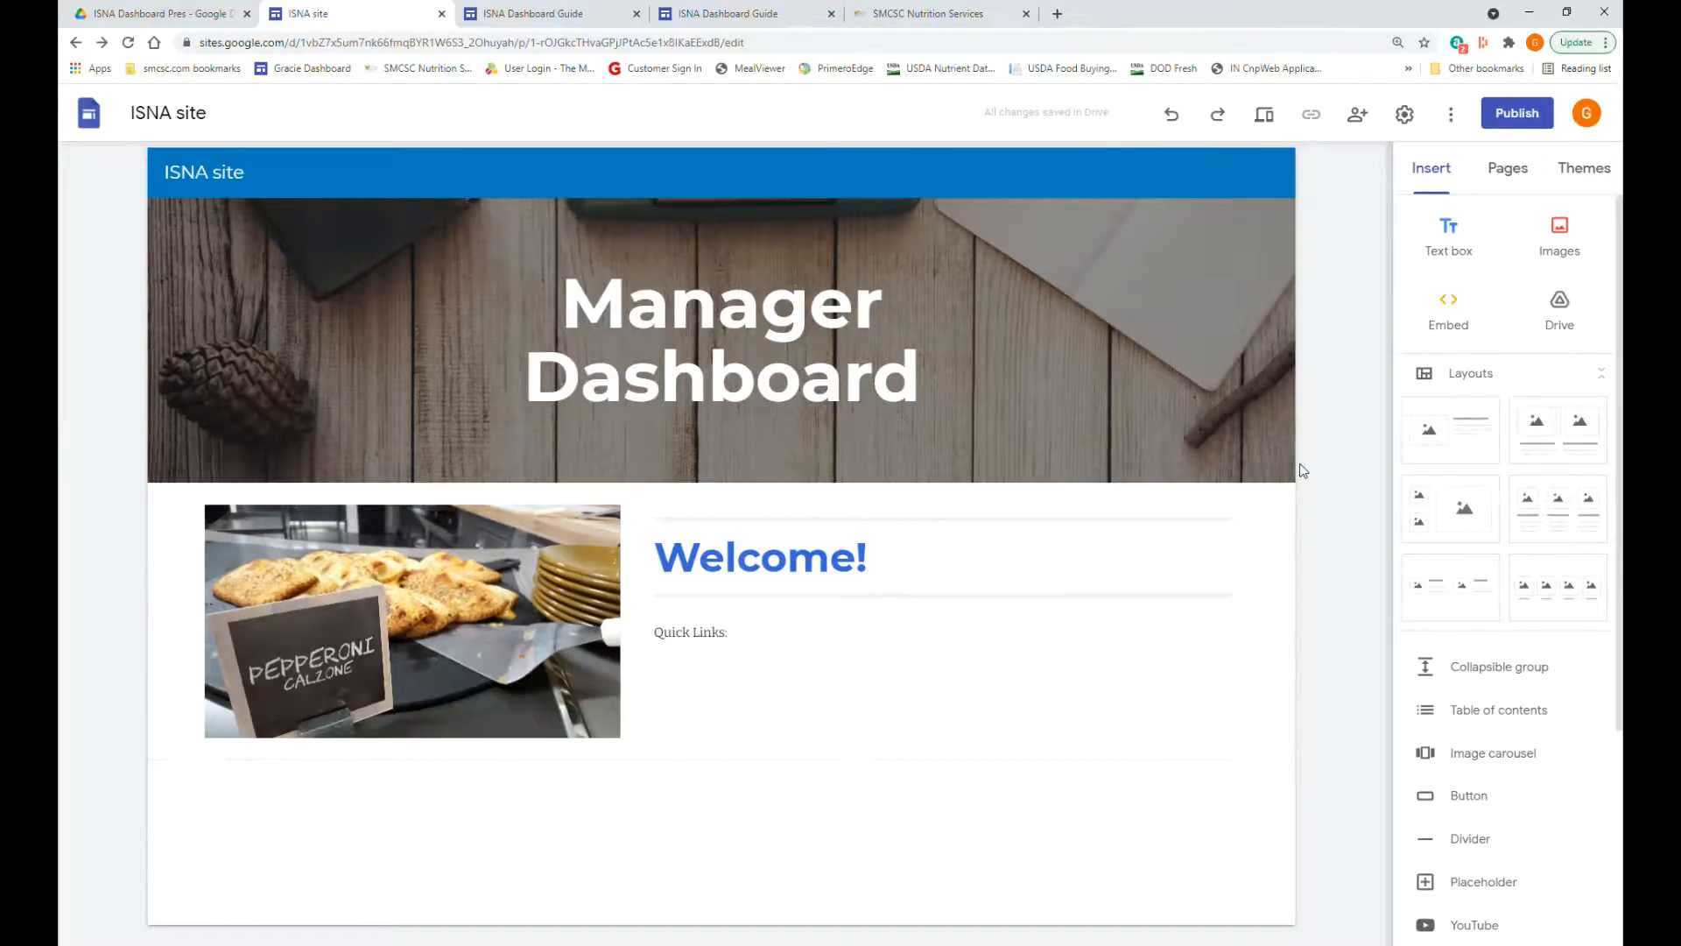
- Add a subpage named "Lunch menu" under the Home page
click(1515, 169)
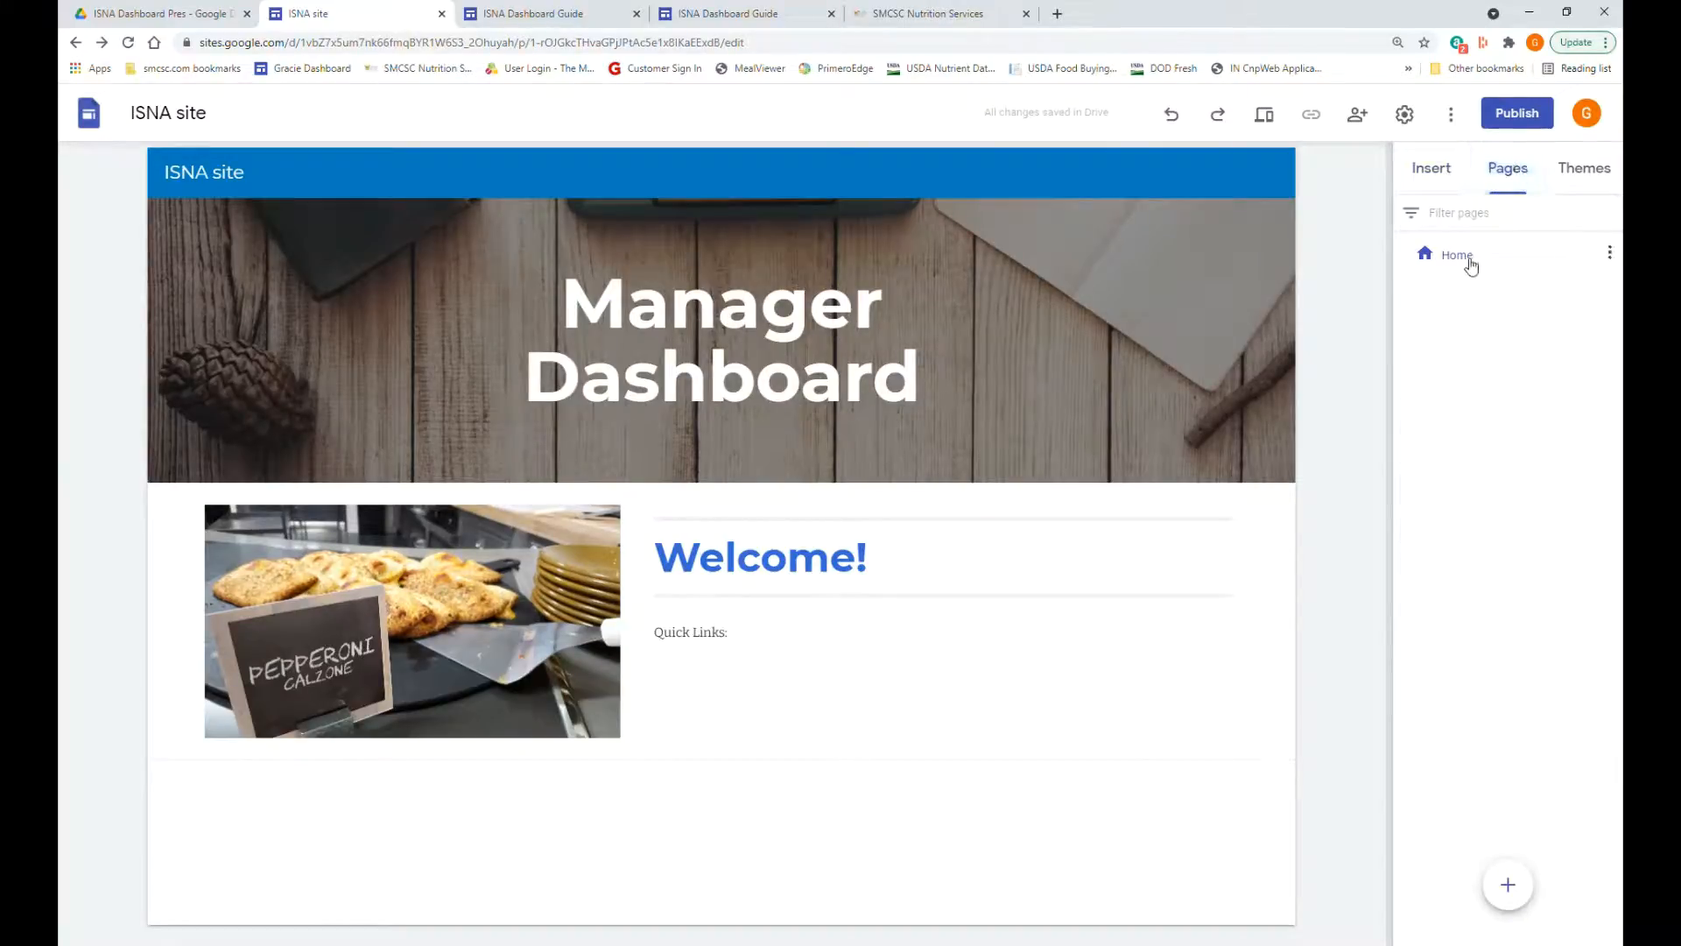
click(1611, 256)
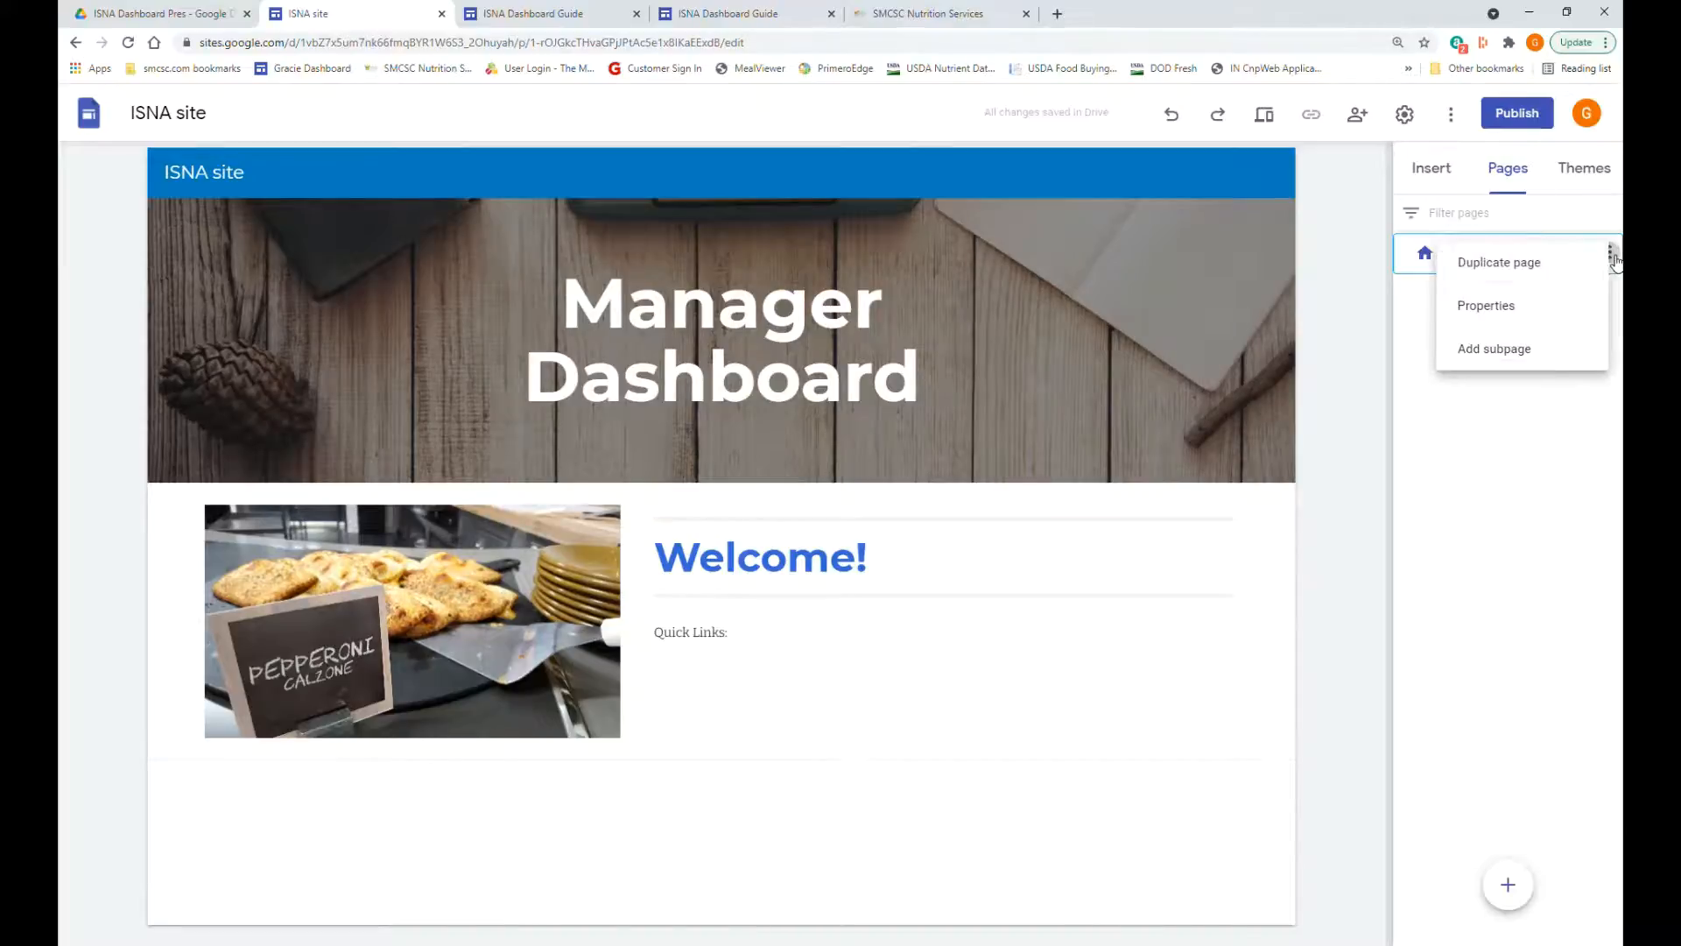
click(1534, 366)
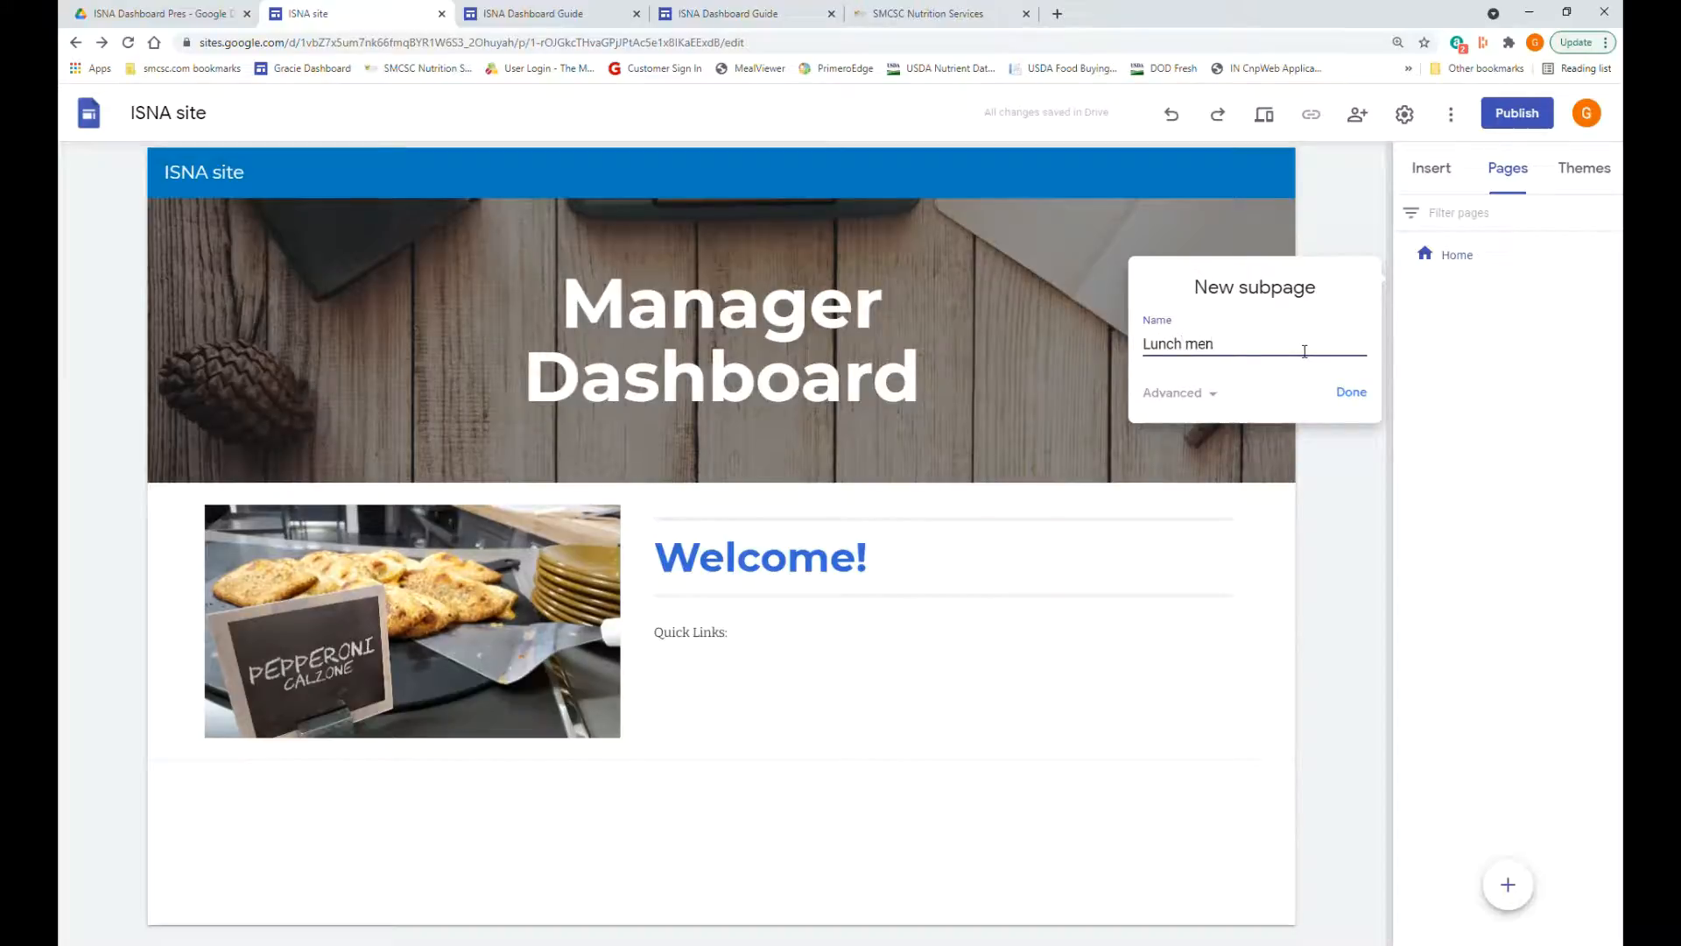
click(1351, 394)
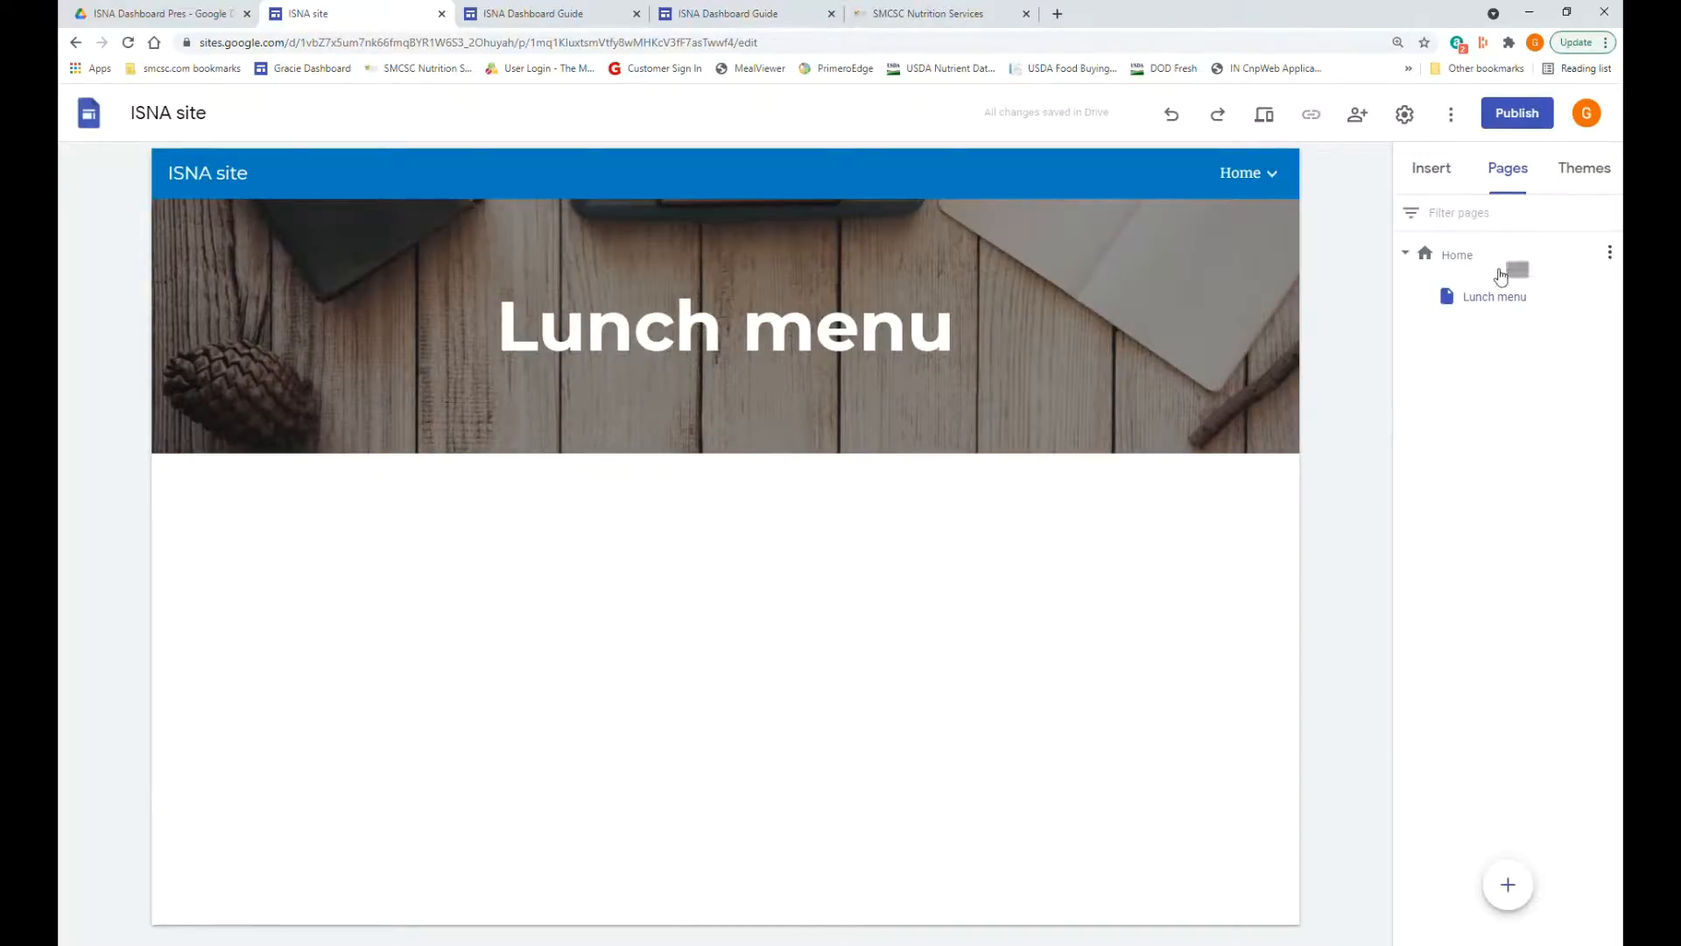
- Insert the zElem Cycle 21-22 PDF from the ISNA Dashboard Pres Drive folder into the Lunch menu page
click(1432, 179)
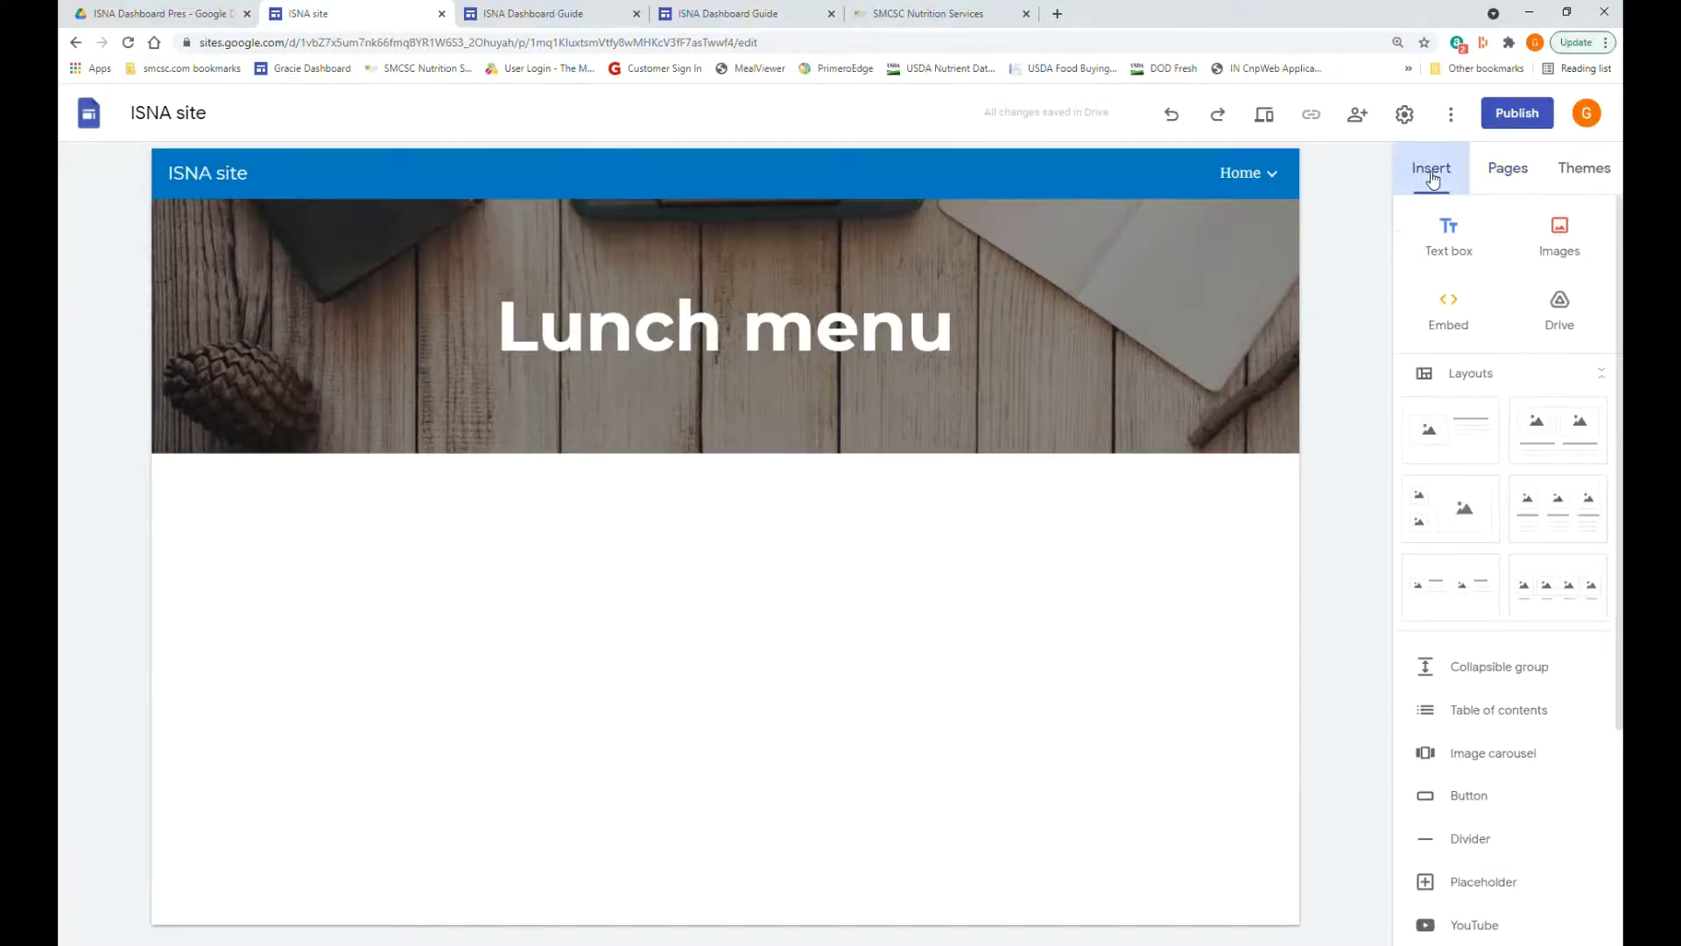
click(1562, 325)
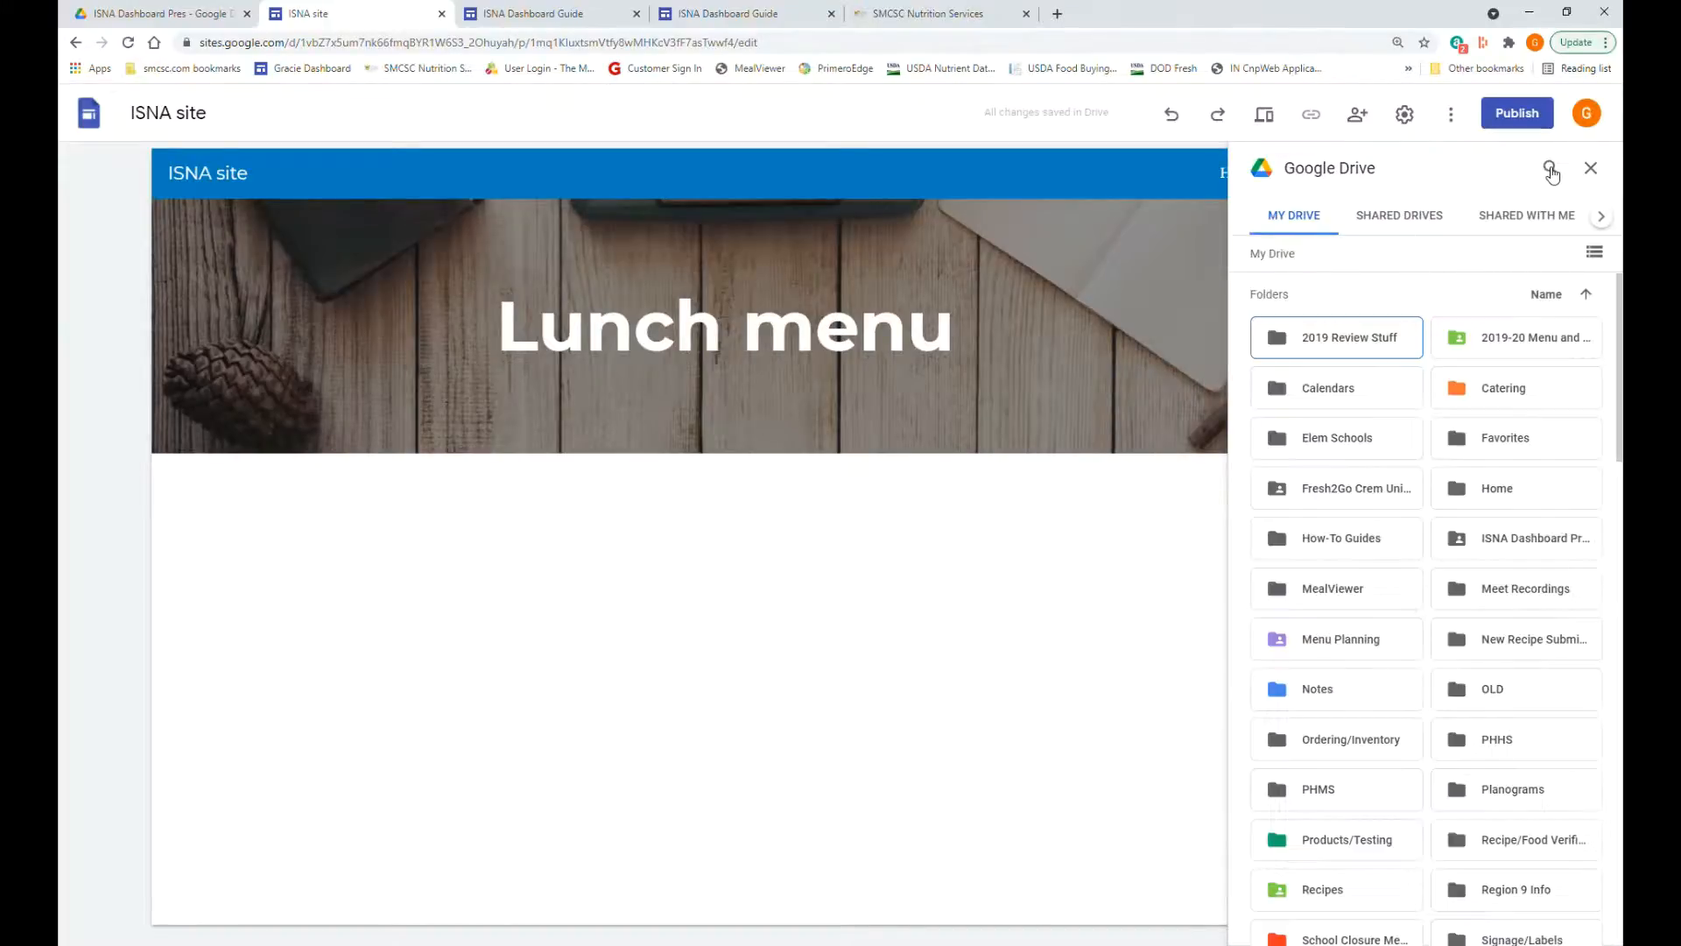
click(1550, 168)
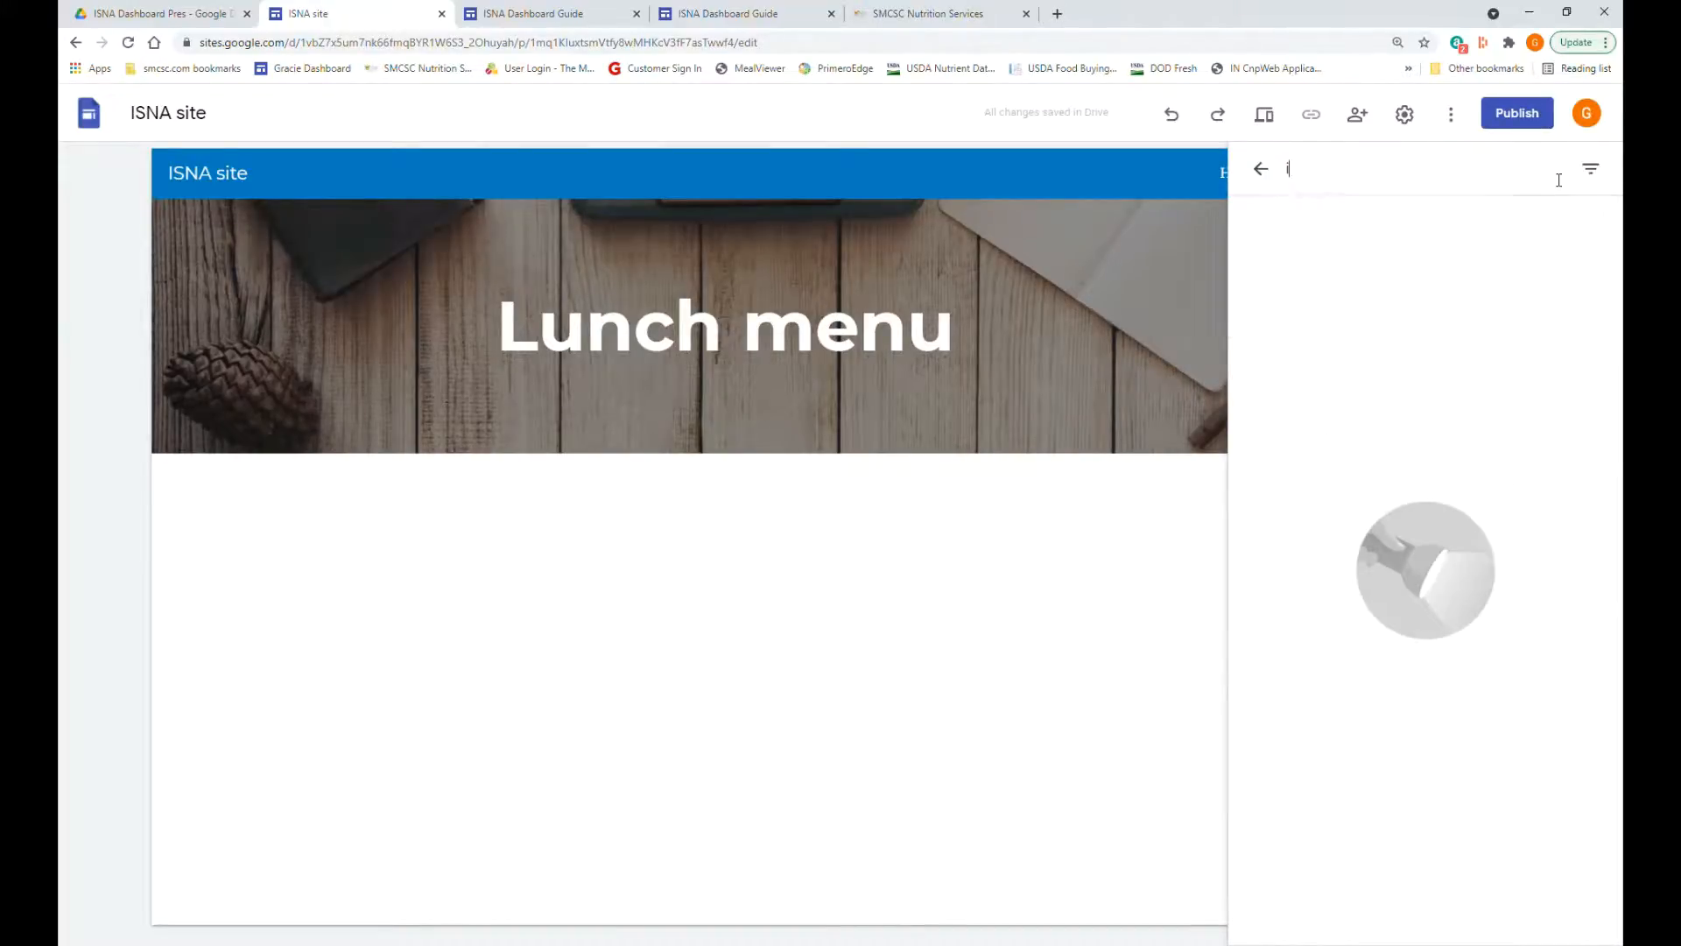
text(isna)
key(Return)
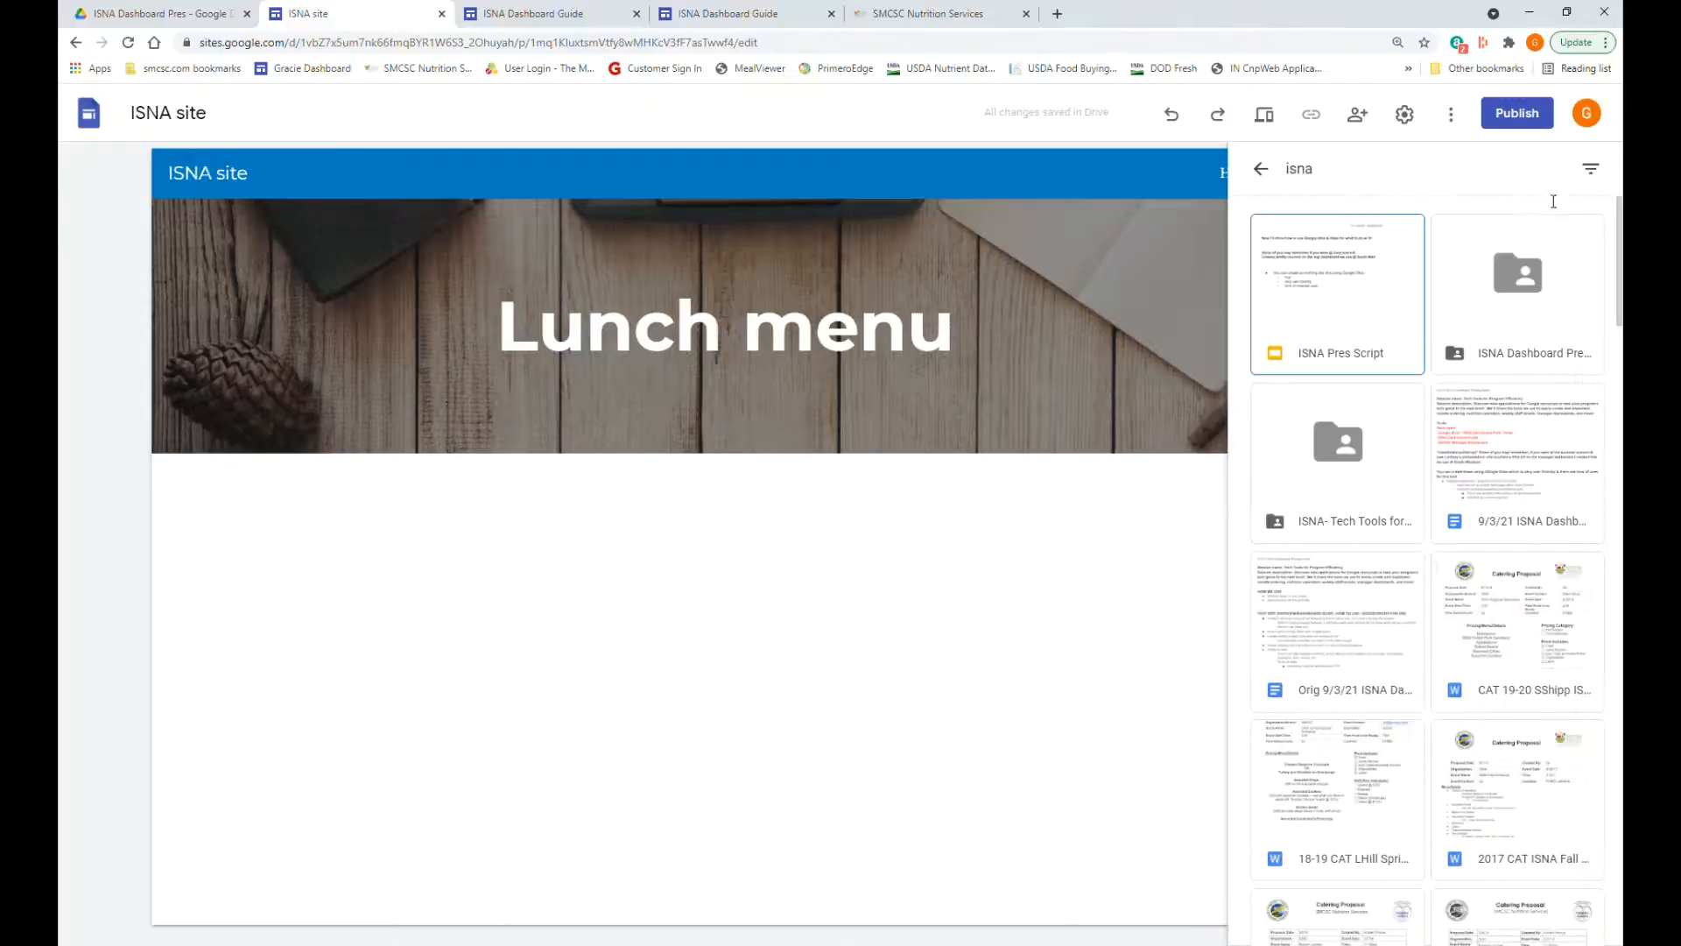
click(1530, 302)
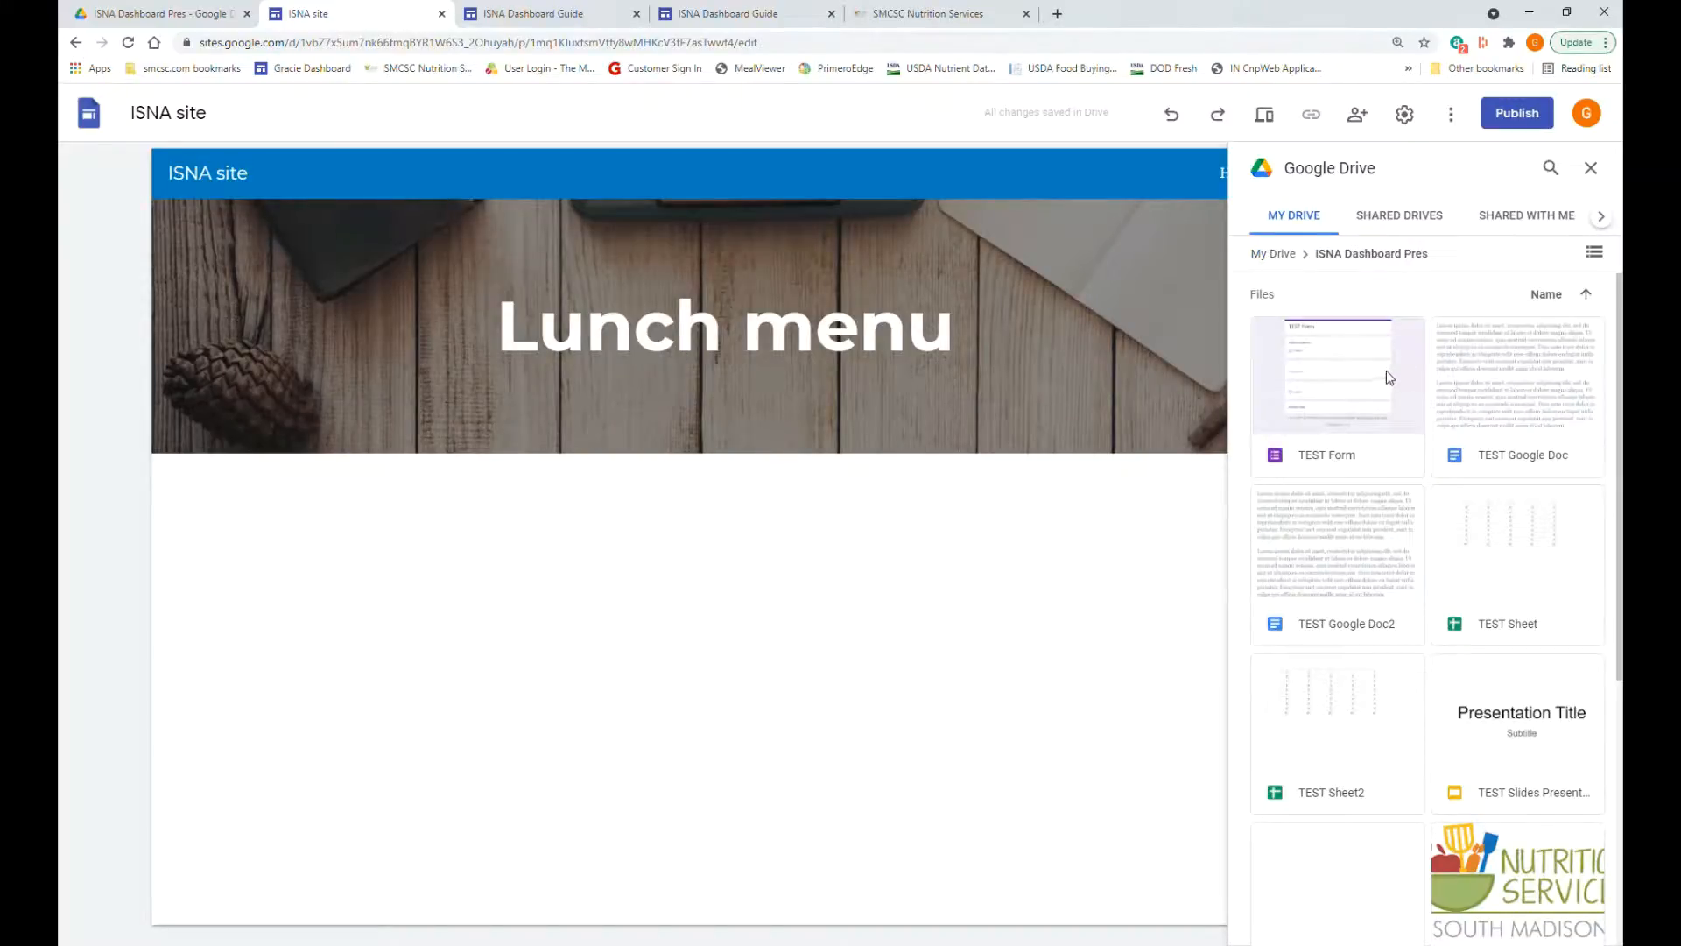
scroll(1386, 378, down, 5)
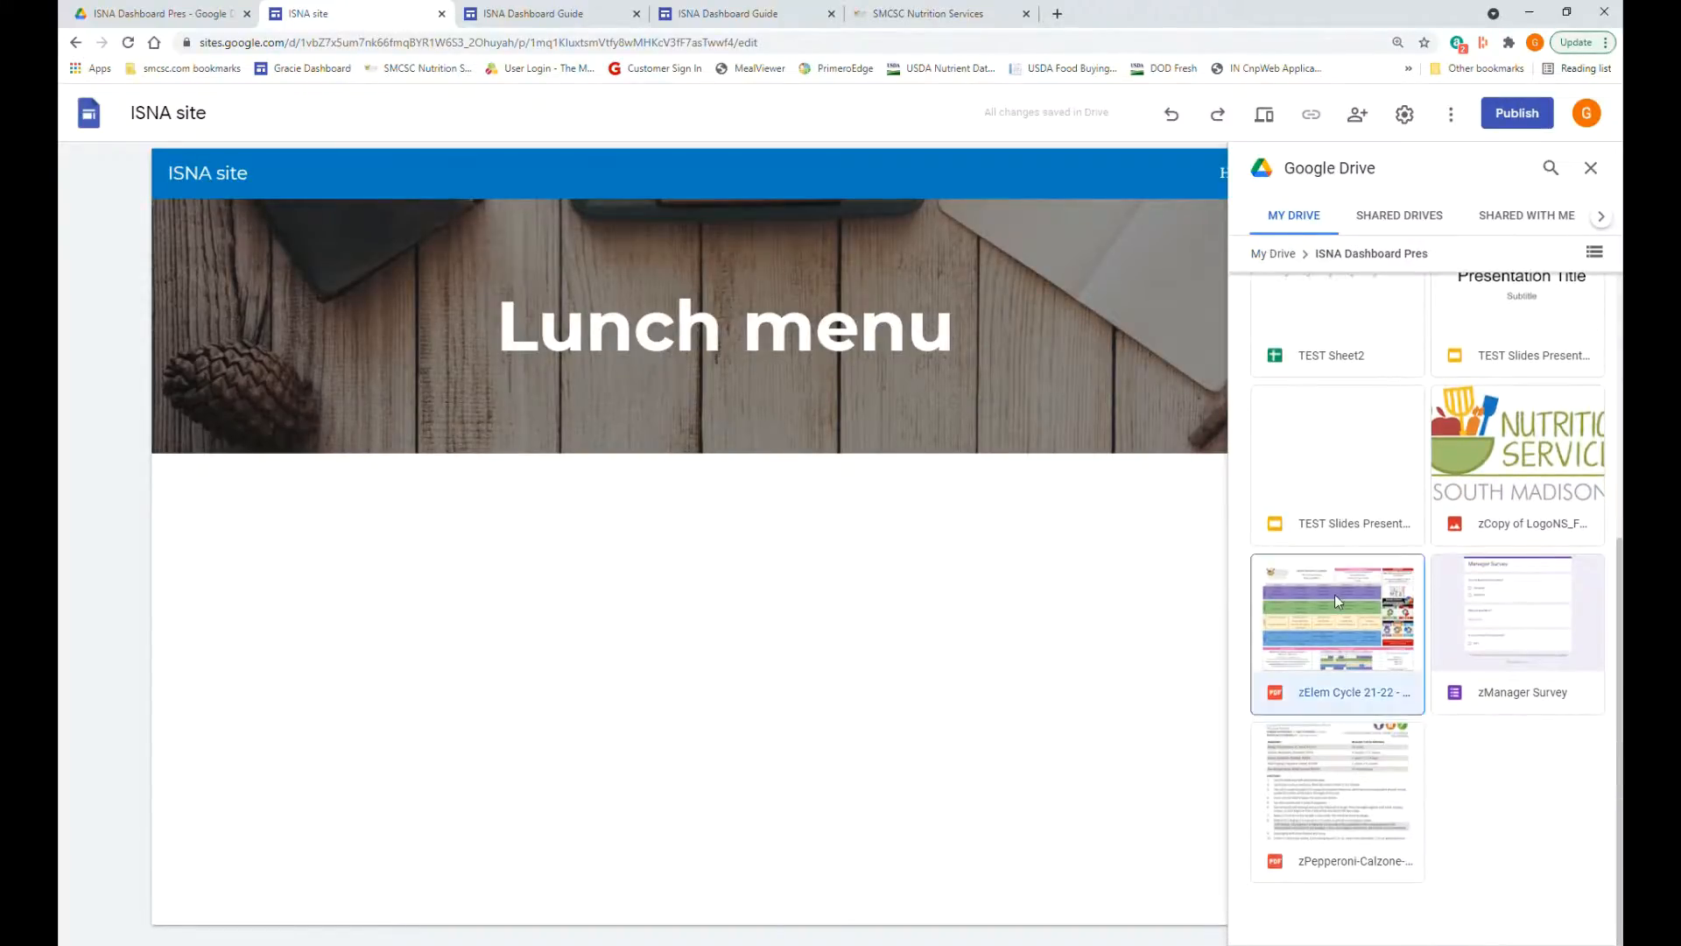
click(1334, 595)
click(1578, 921)
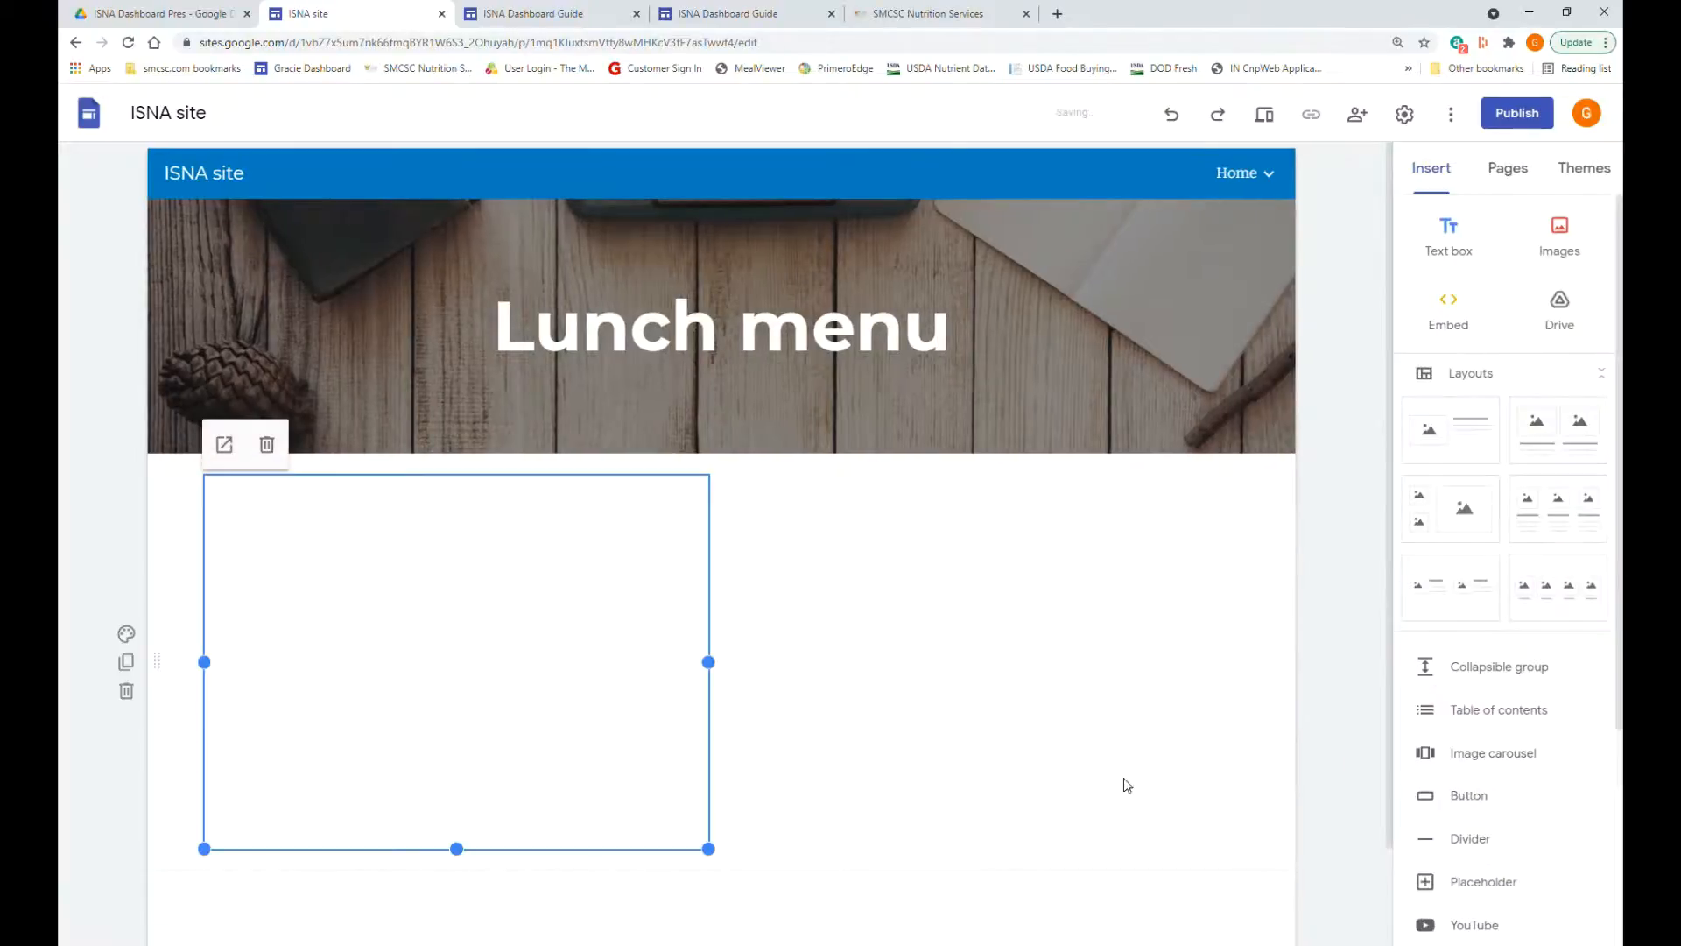
- Enlarge the embedded menu PDF to about two thirds of the page width
scroll(851, 589, down, 2)
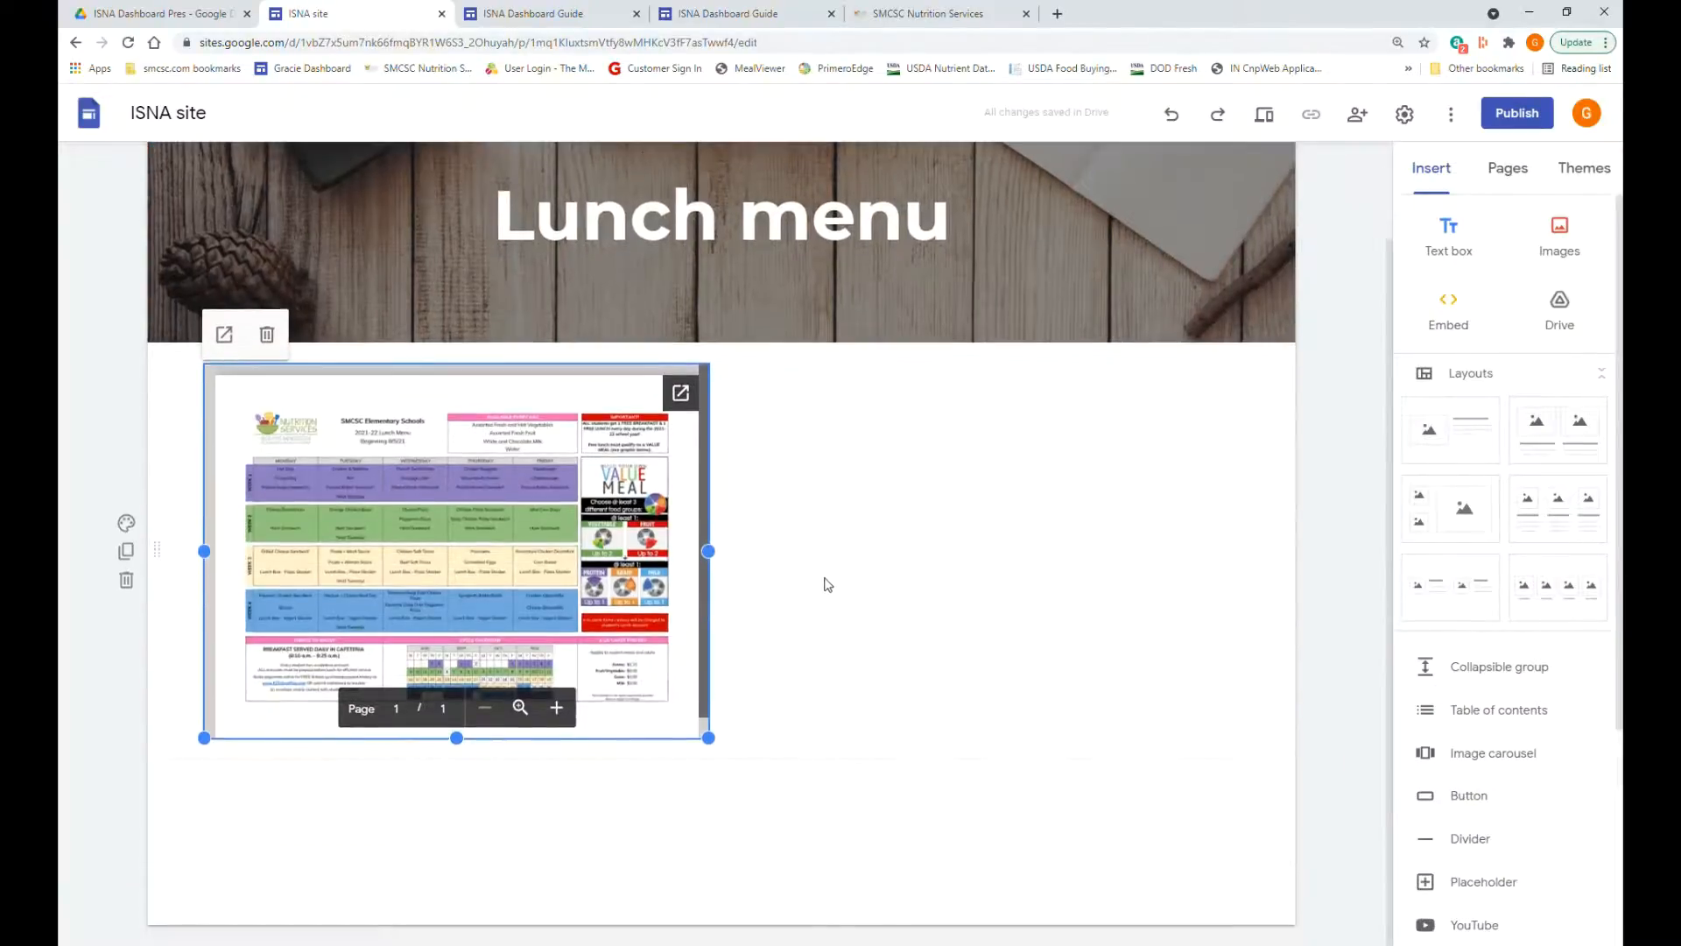
drag(714, 745, 974, 847)
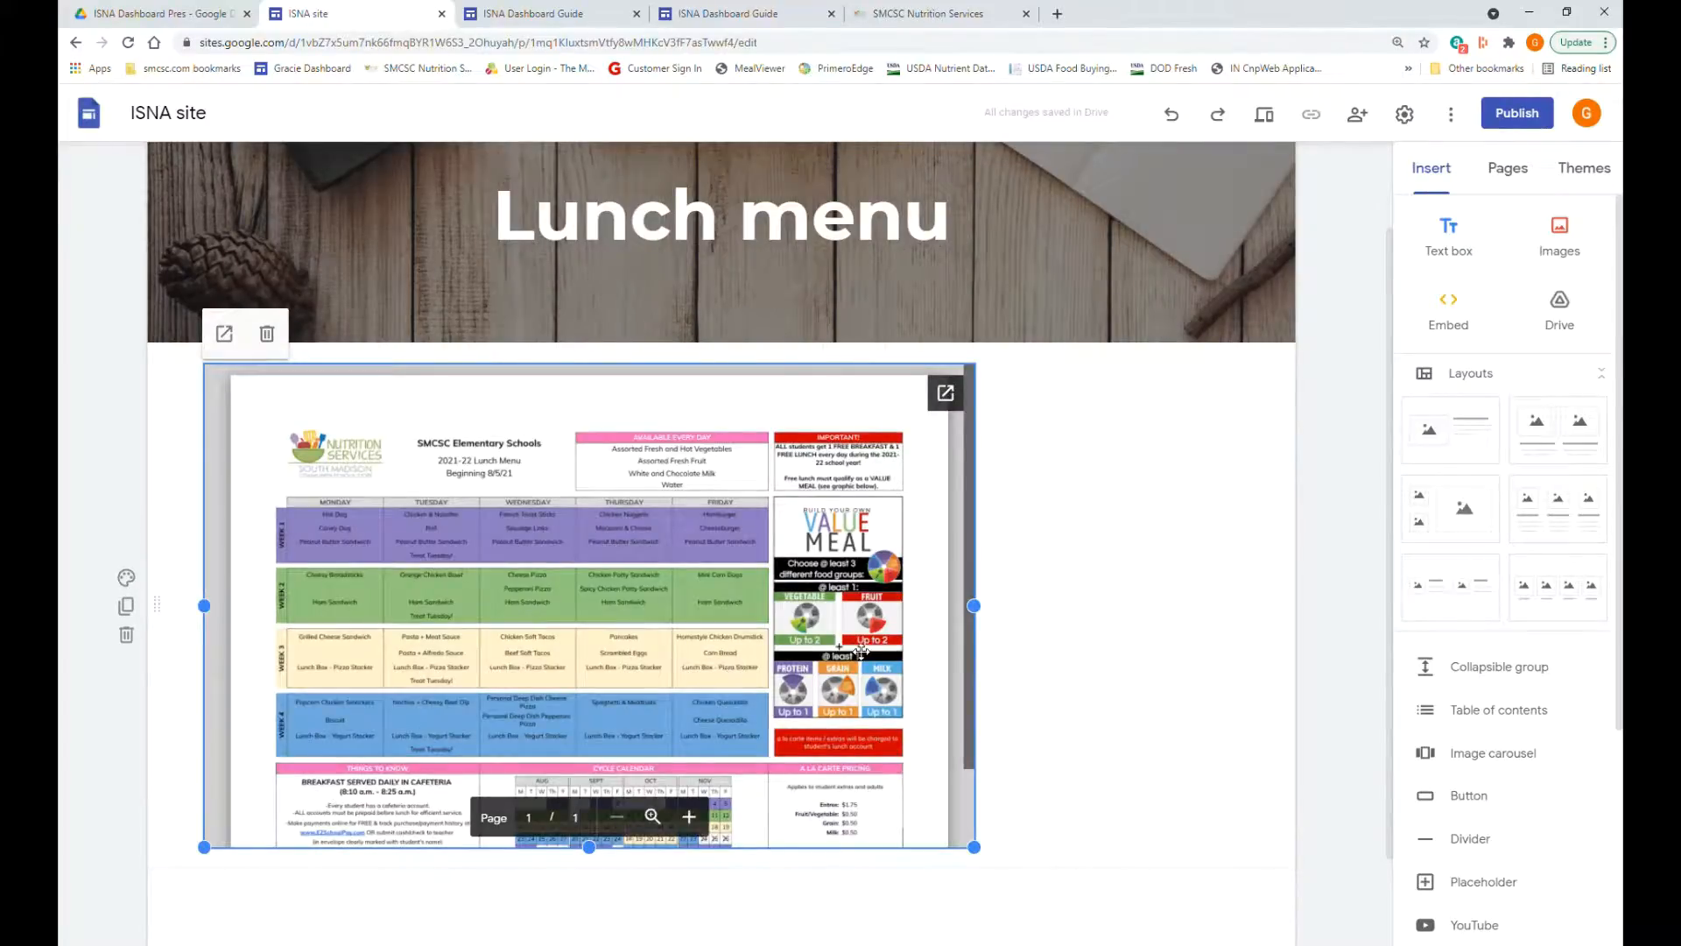
scroll(726, 582, down, 1)
scroll(1113, 640, up, 2)
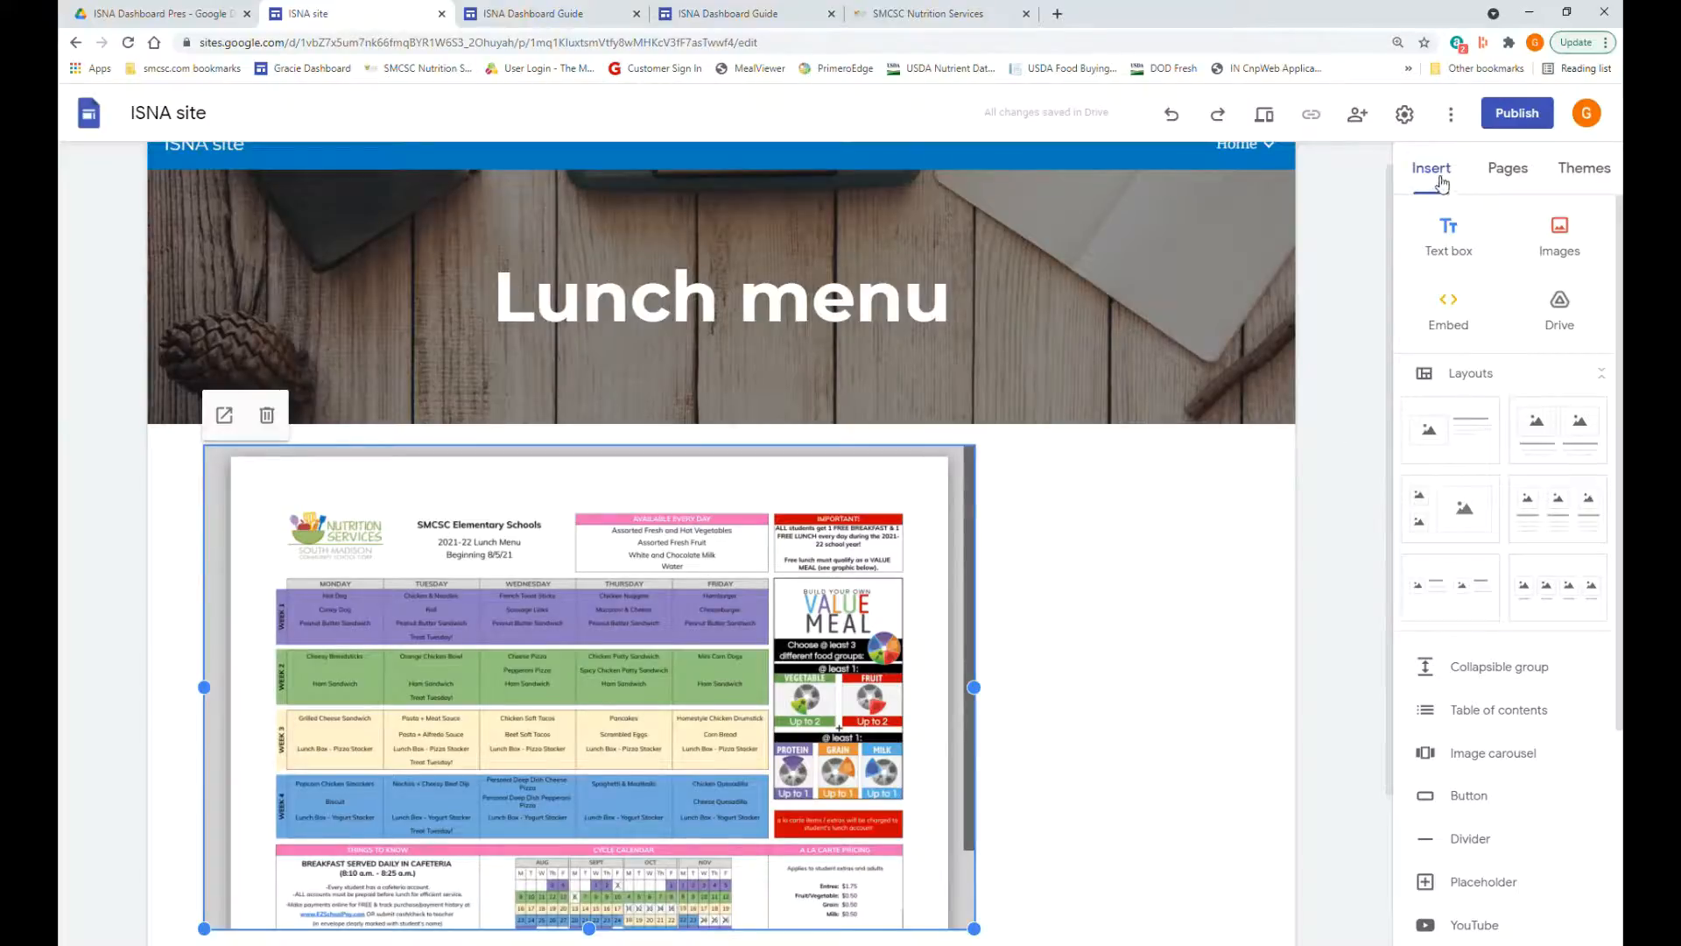
- Return to the Home page and insert a button named "Lunch Menu" that links to the Lunch menu subpage
scroll(1264, 217, up, 1)
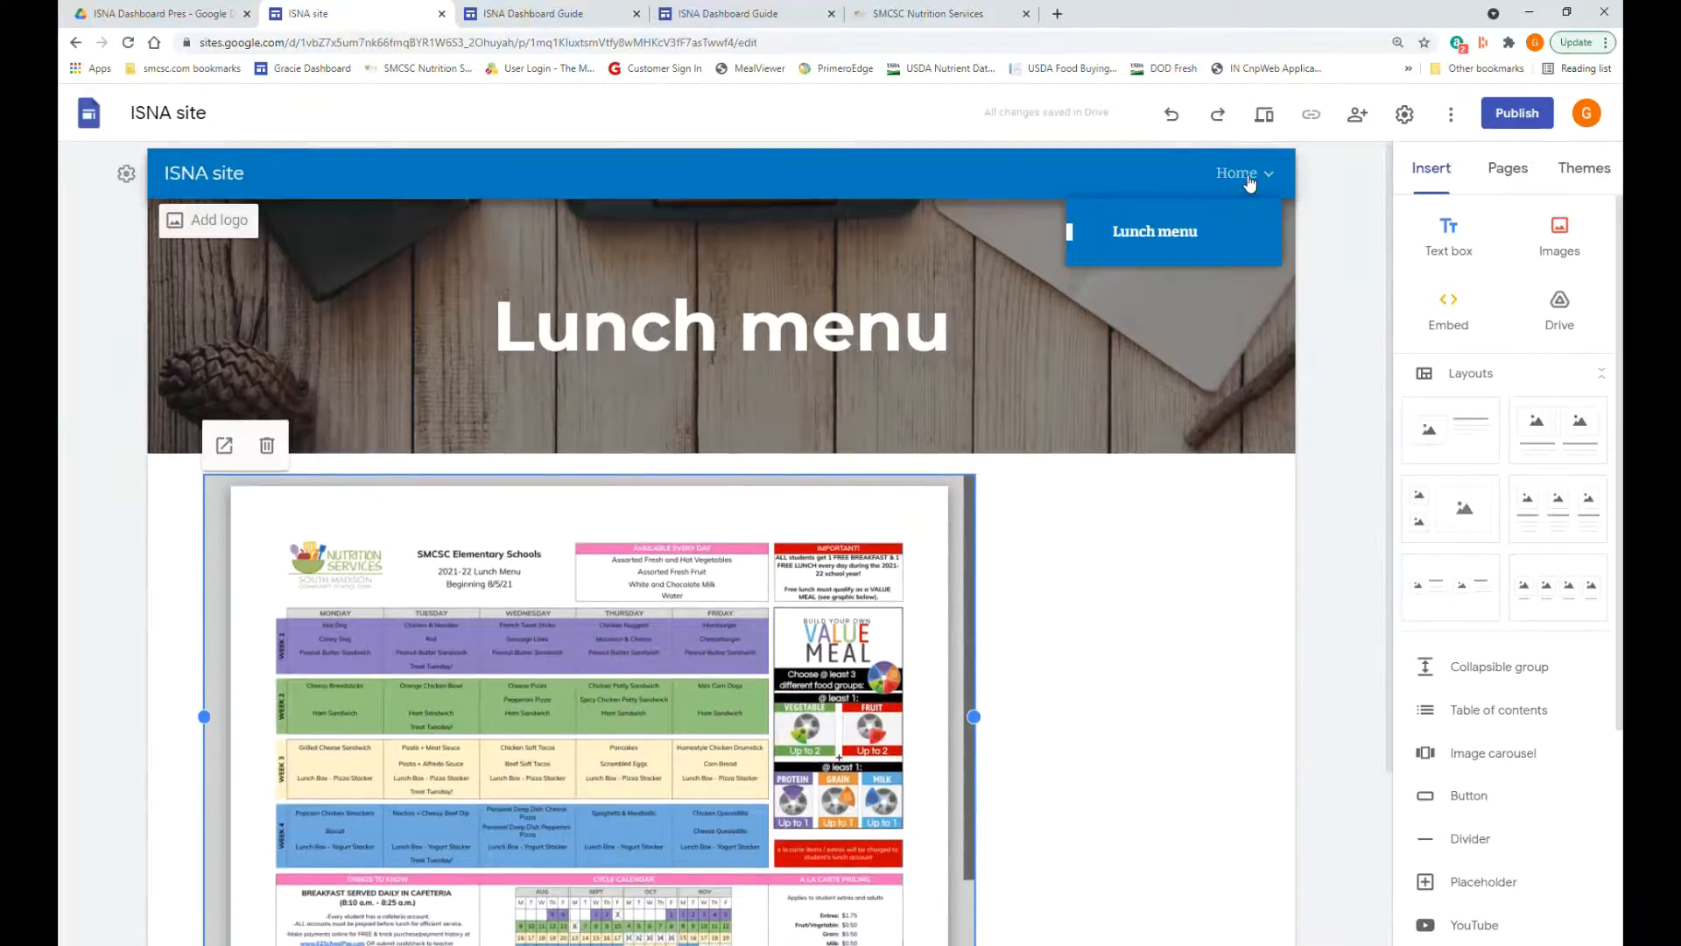
click(1247, 175)
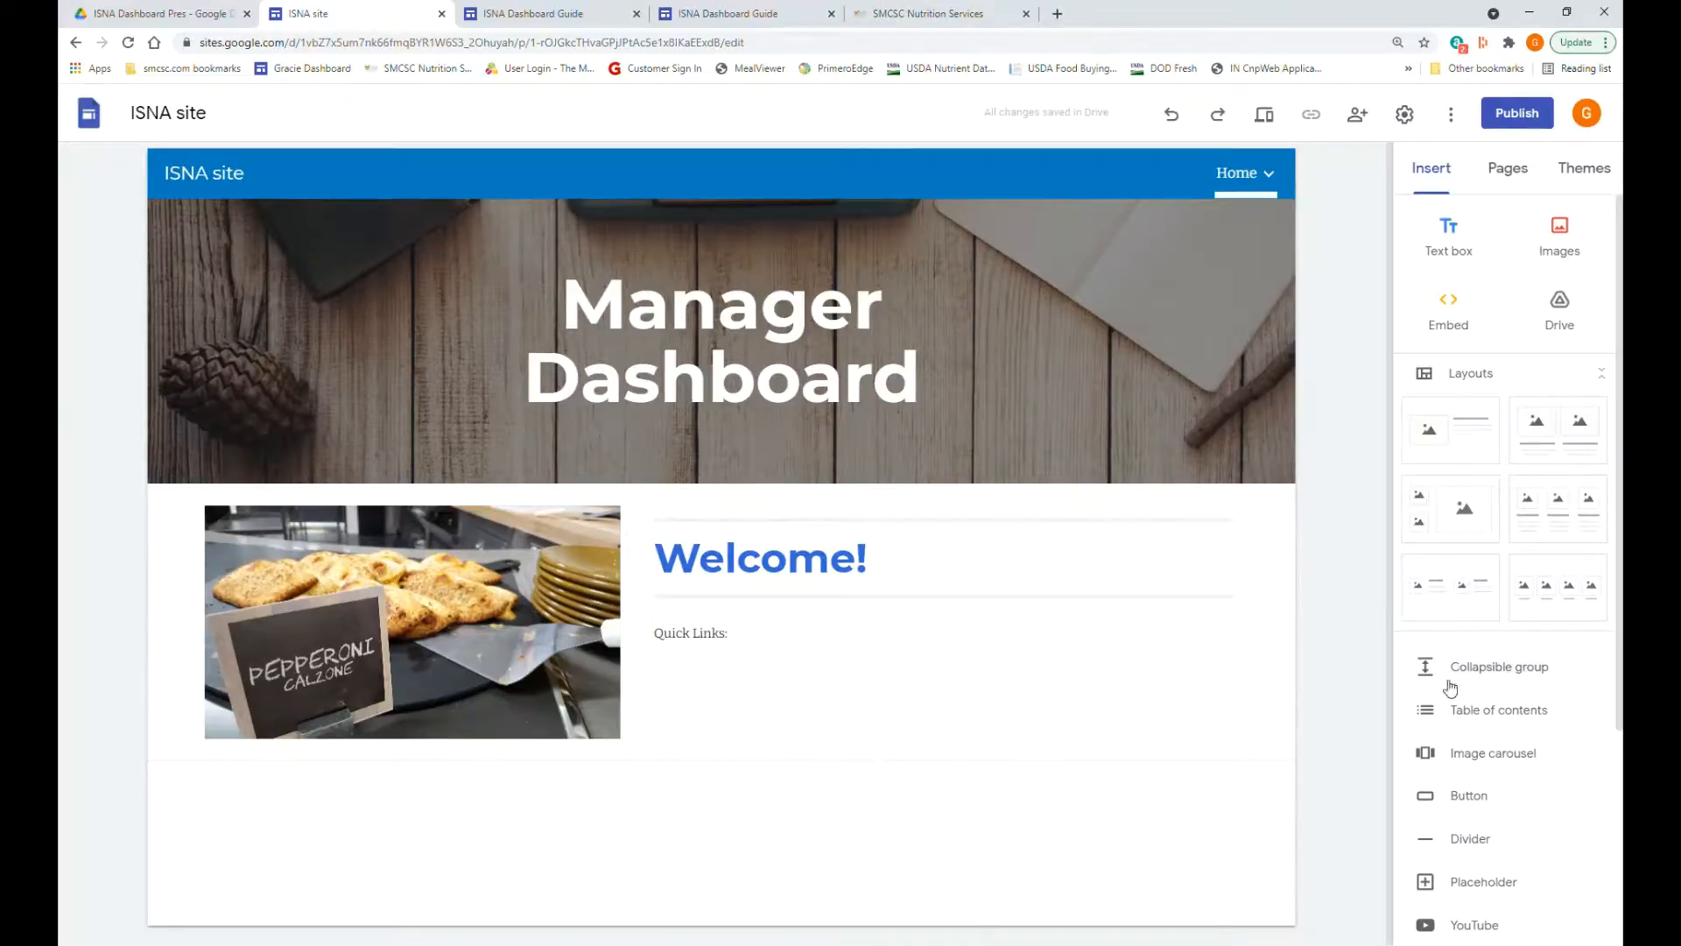
click(1480, 795)
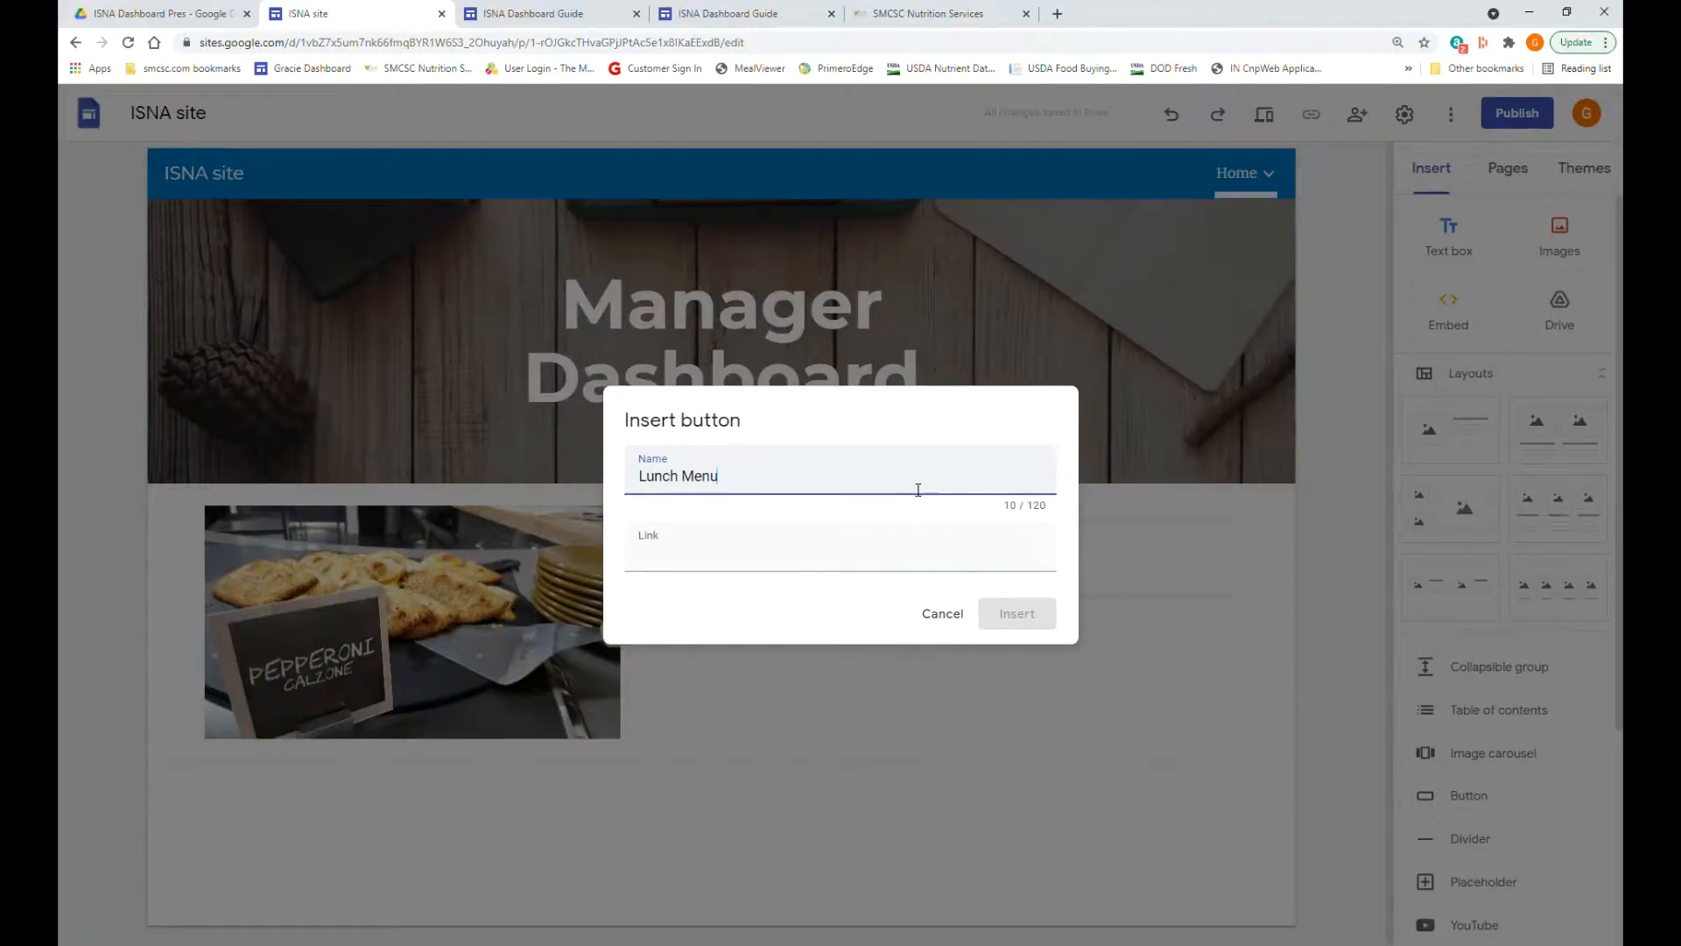
click(901, 555)
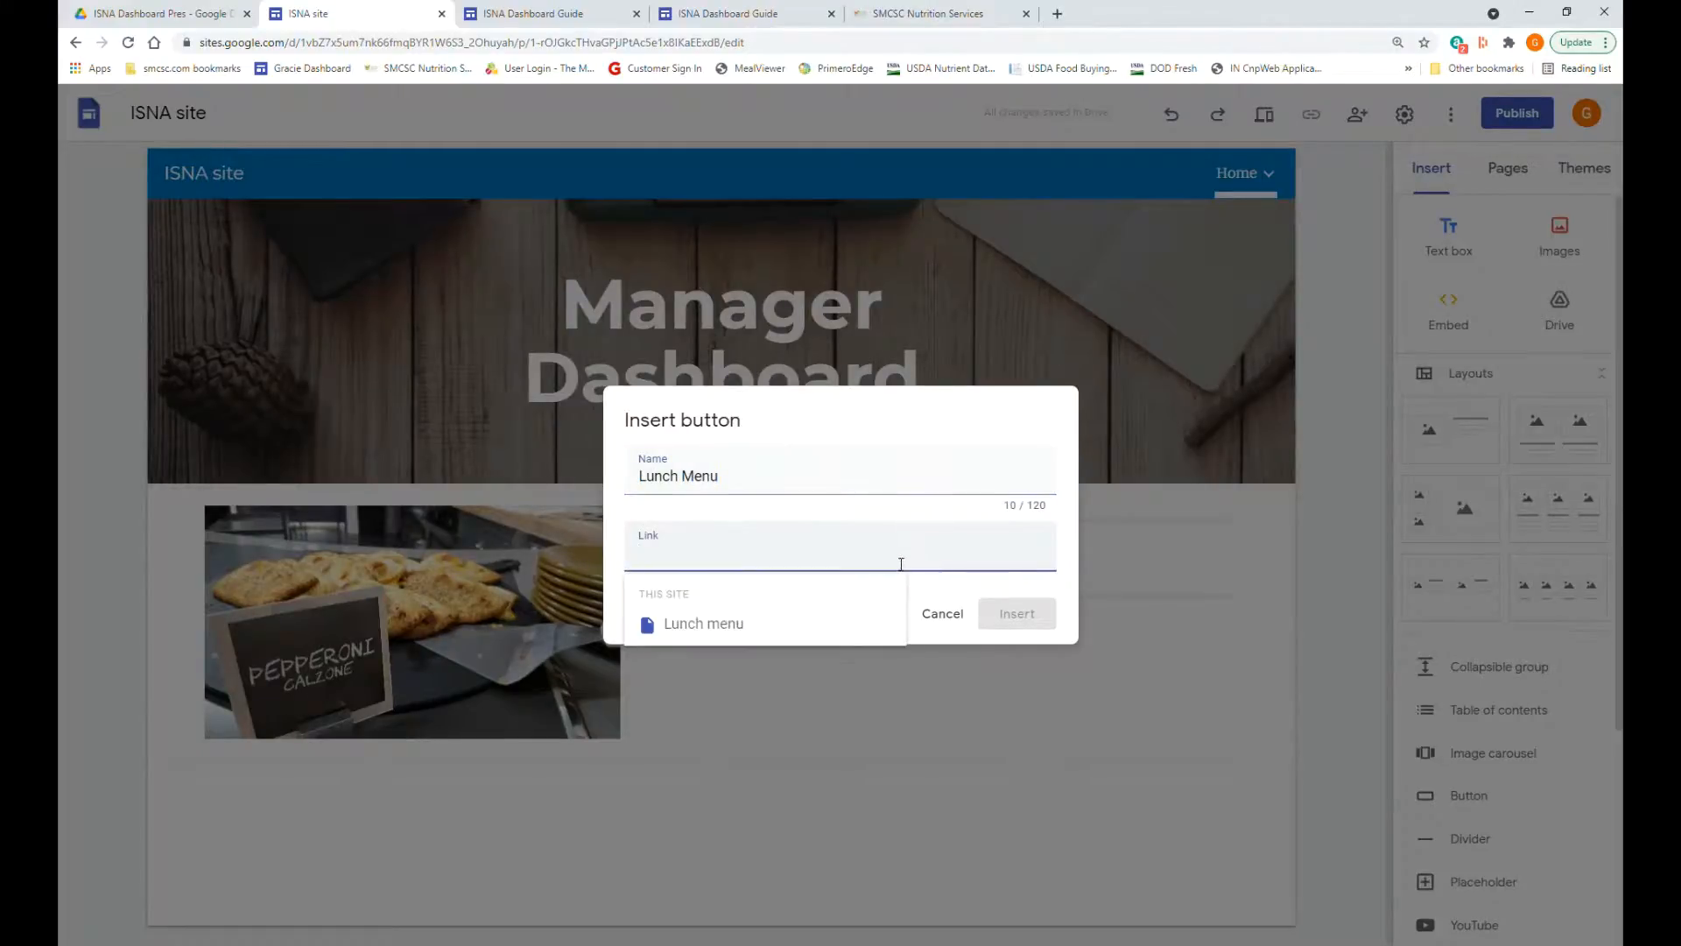
click(730, 628)
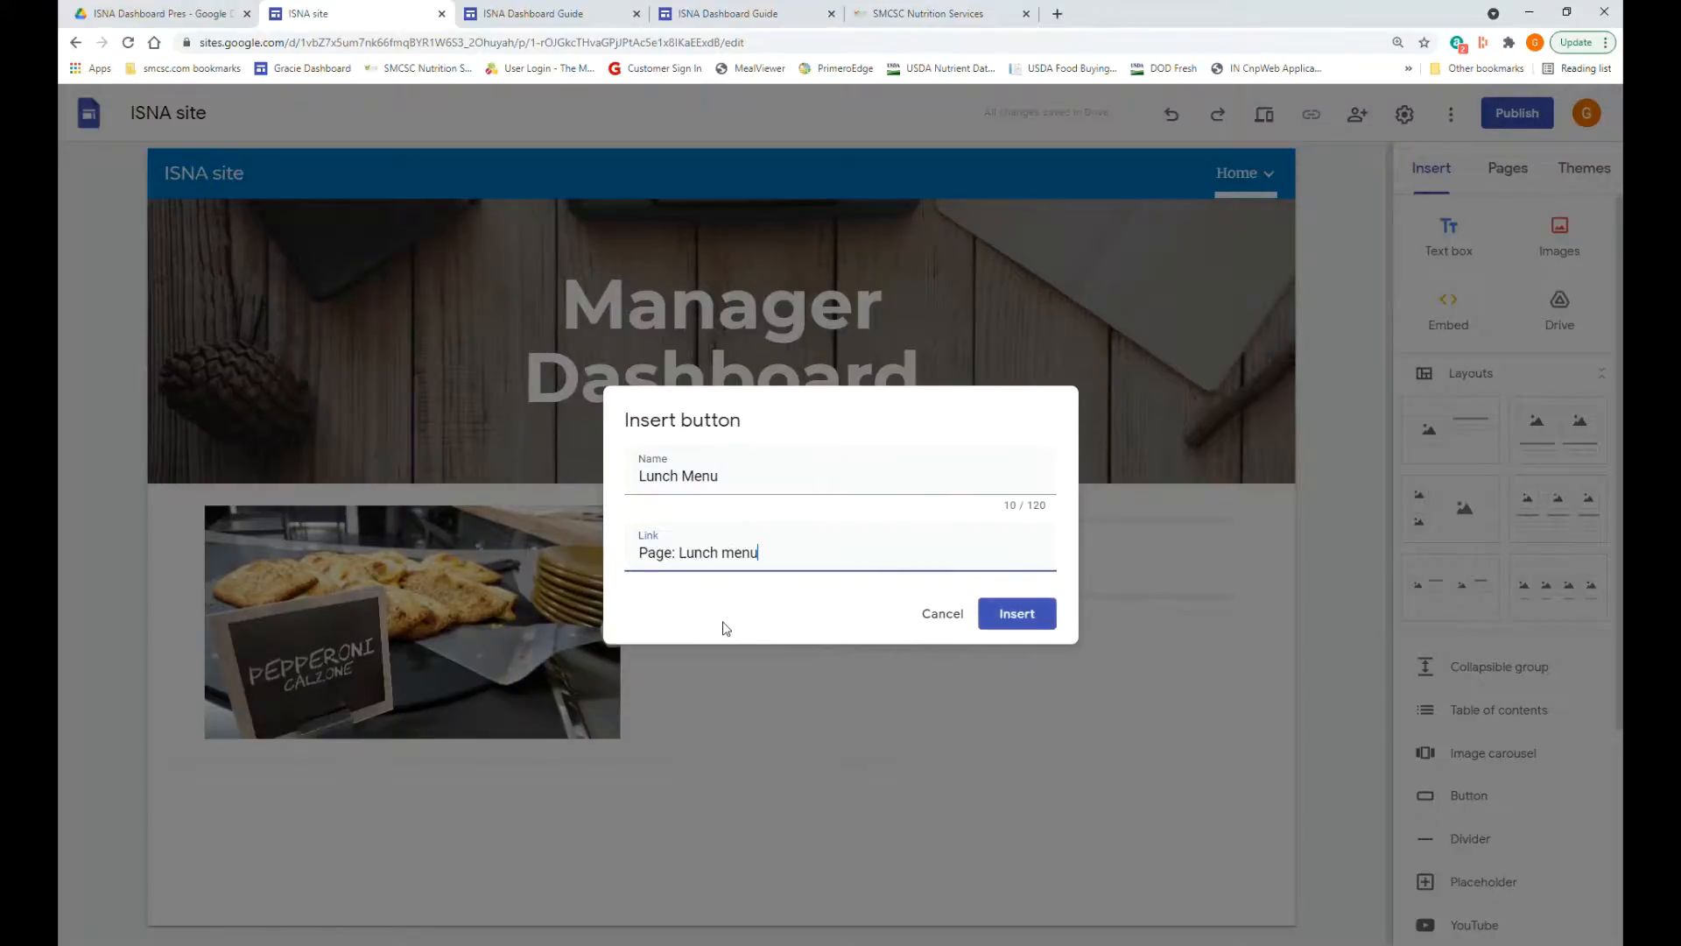
click(1018, 618)
drag(357, 720, 540, 725)
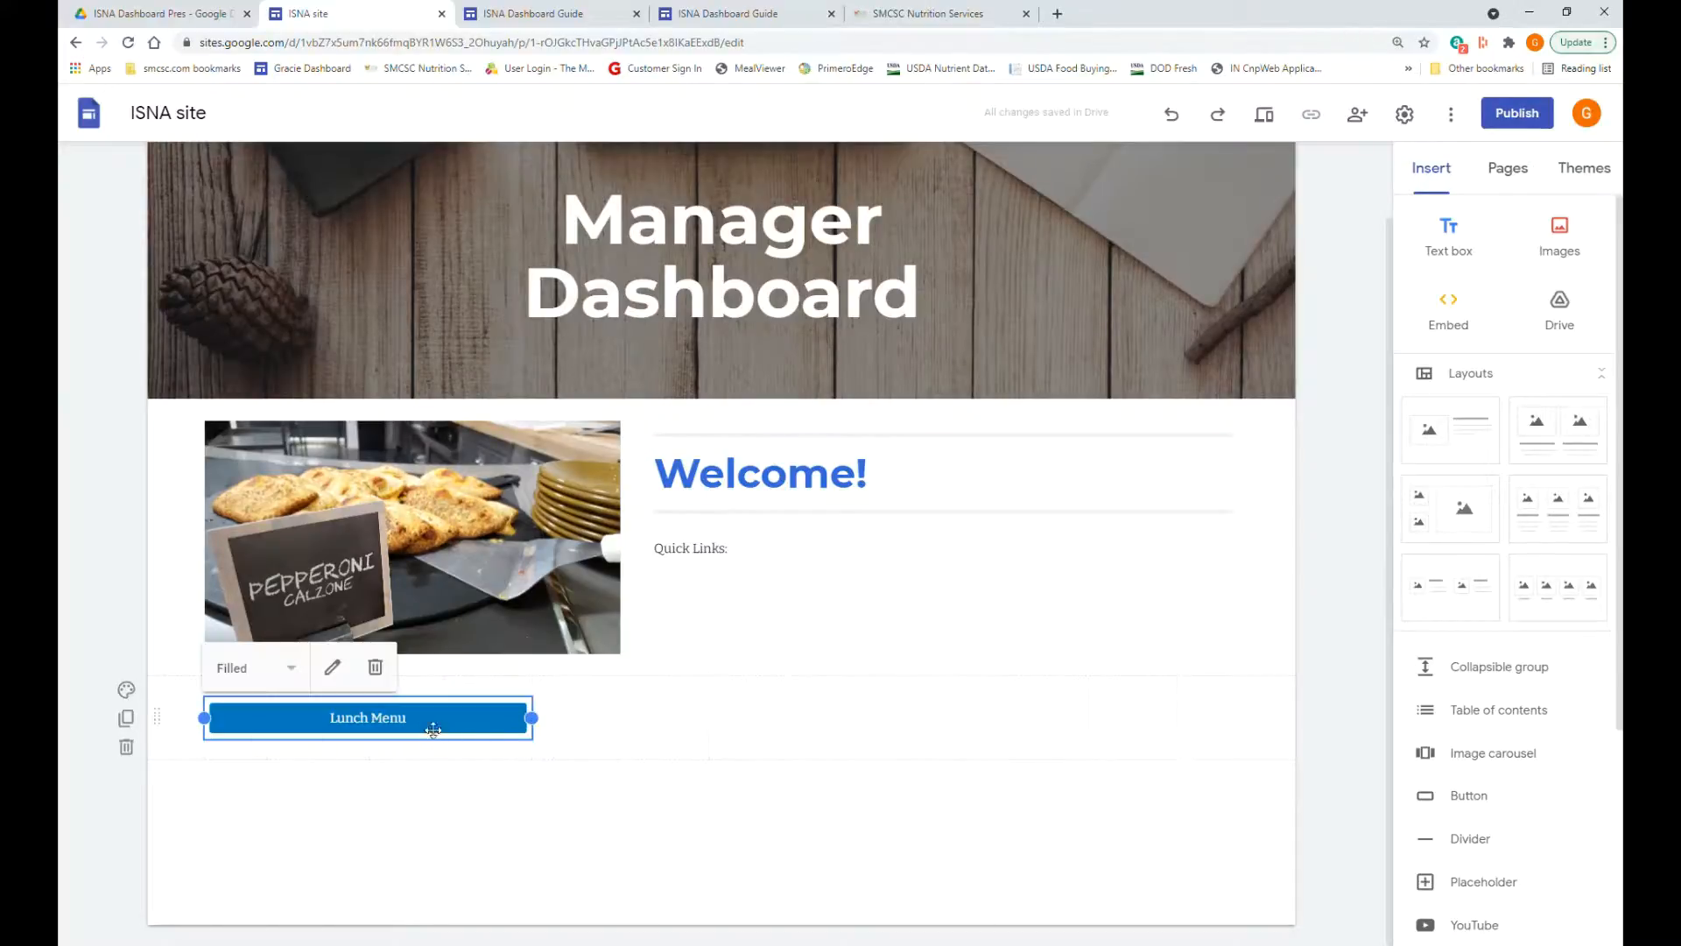
drag(398, 730, 648, 728)
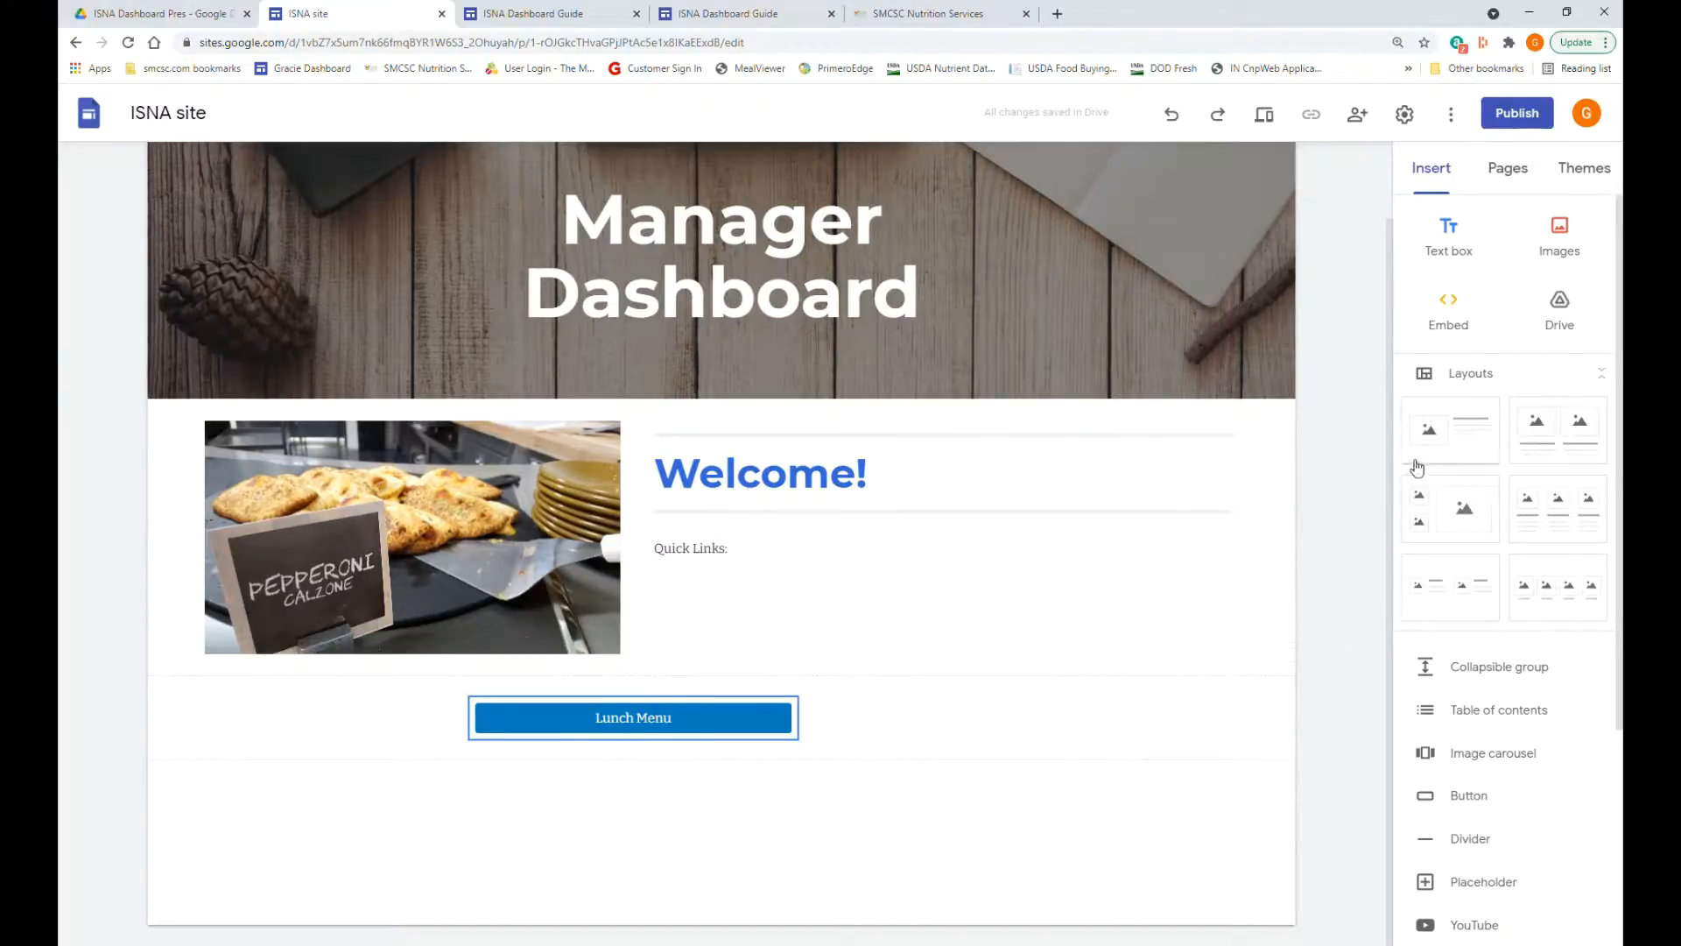
click(1453, 796)
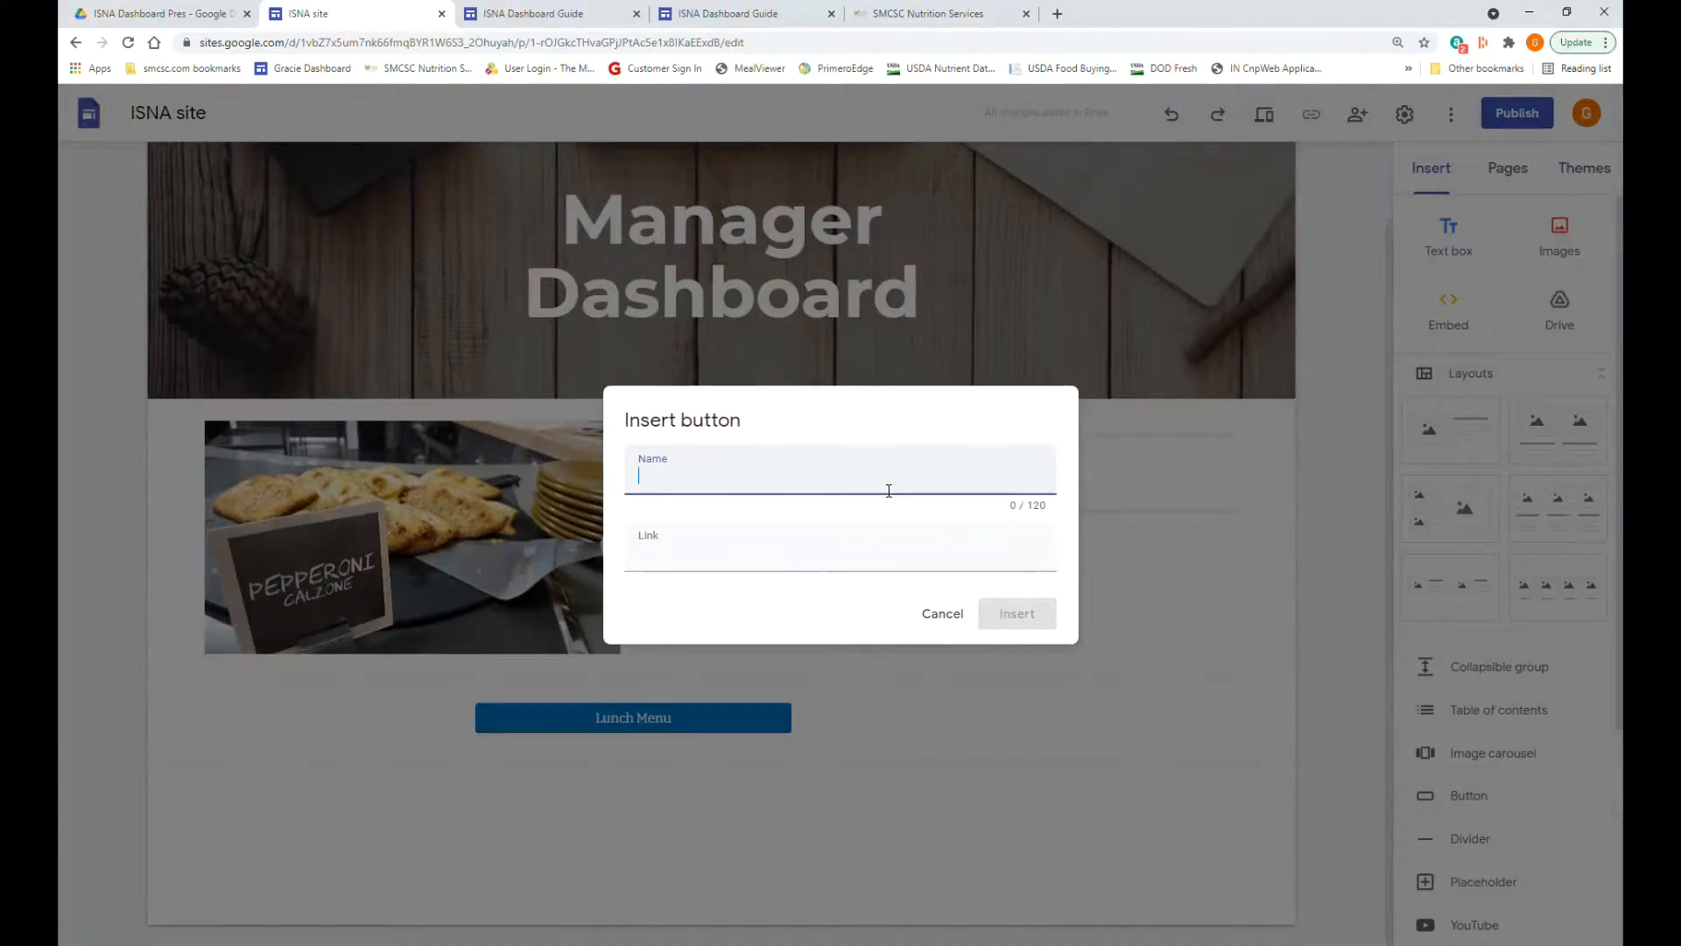
click(863, 565)
text(www.gfs.com)
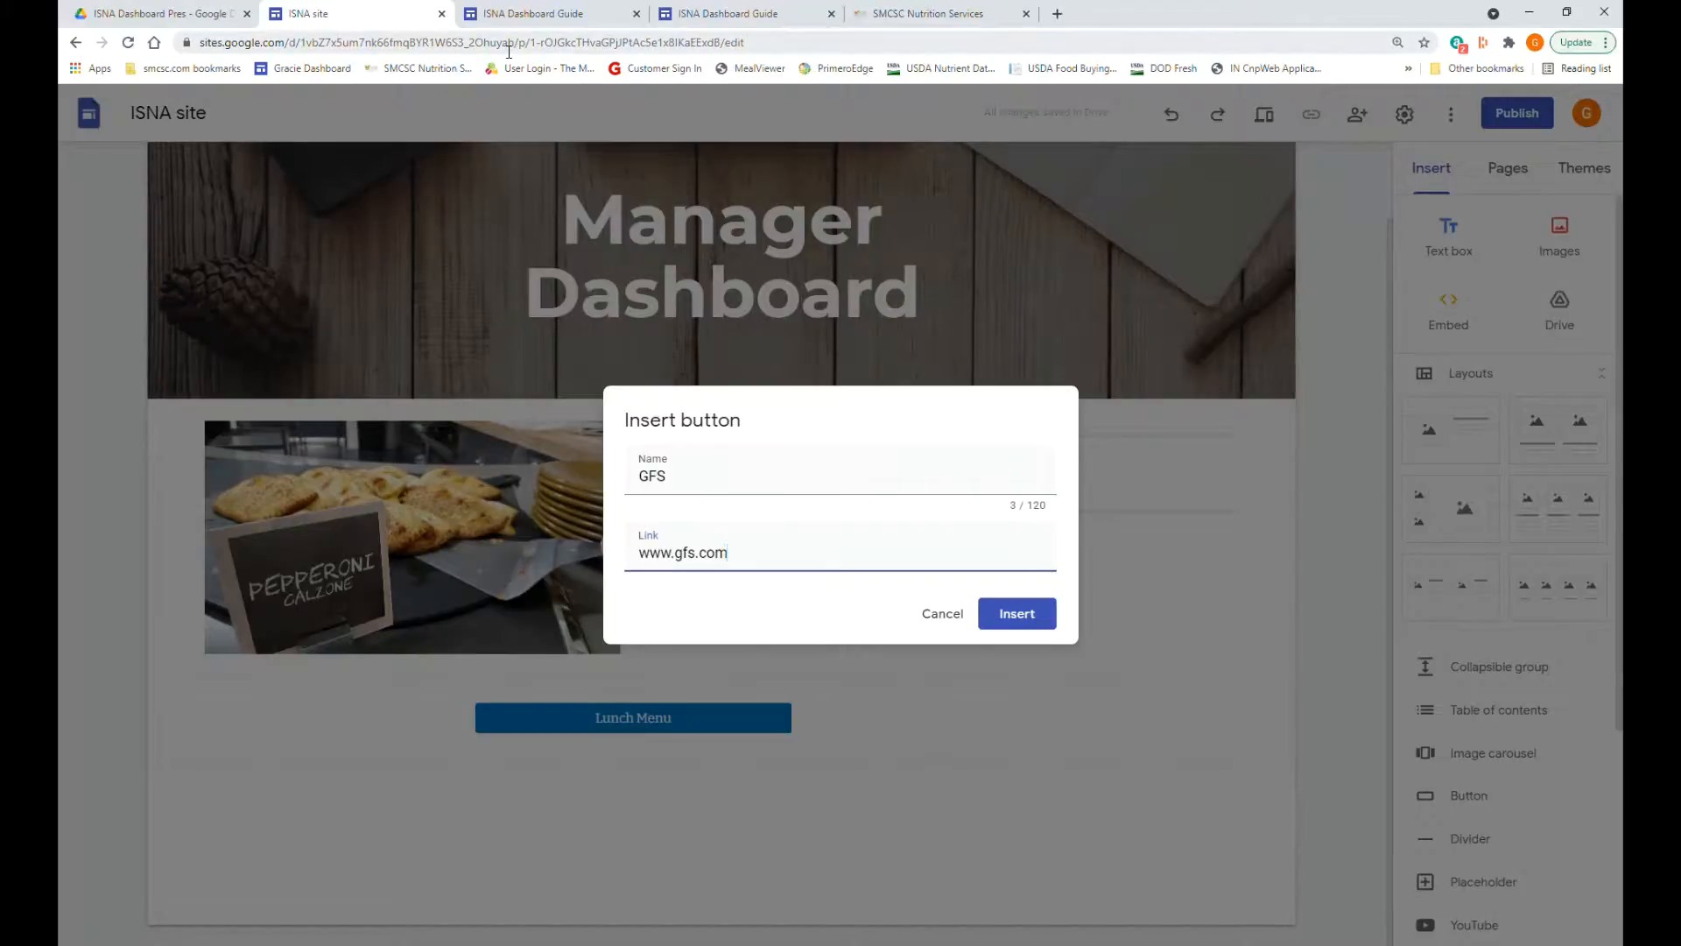
click(1004, 616)
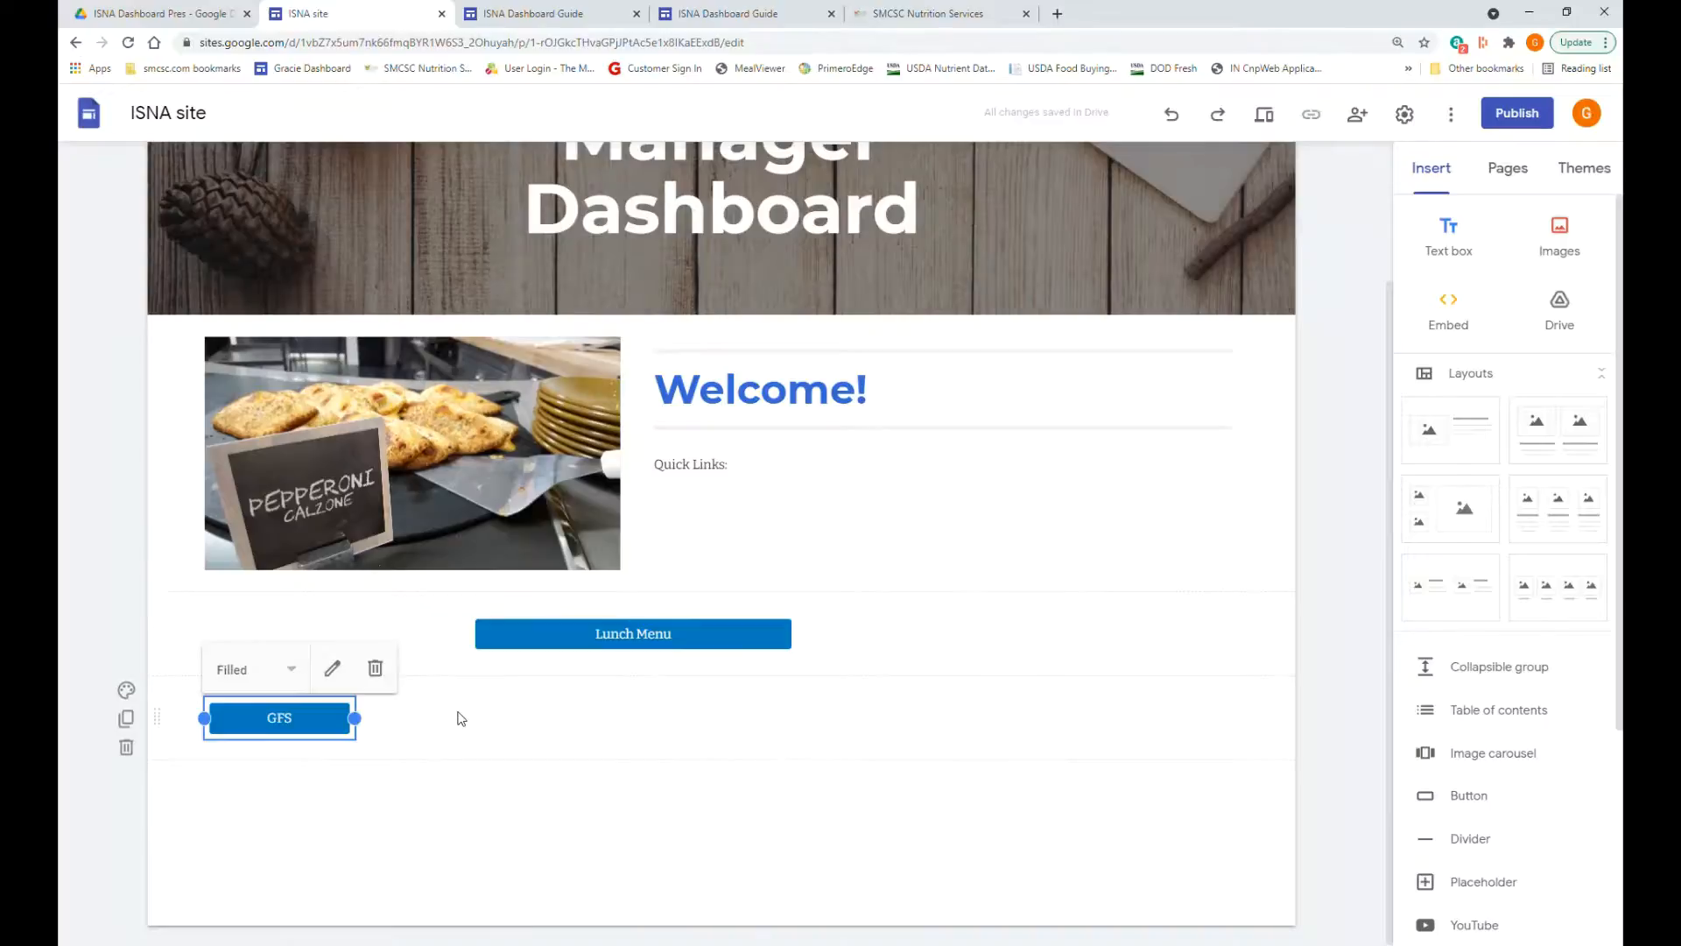
- Place the GFS button beside the Lunch Menu button, give both the same width, and center the pair
drag(316, 729, 899, 647)
click(950, 722)
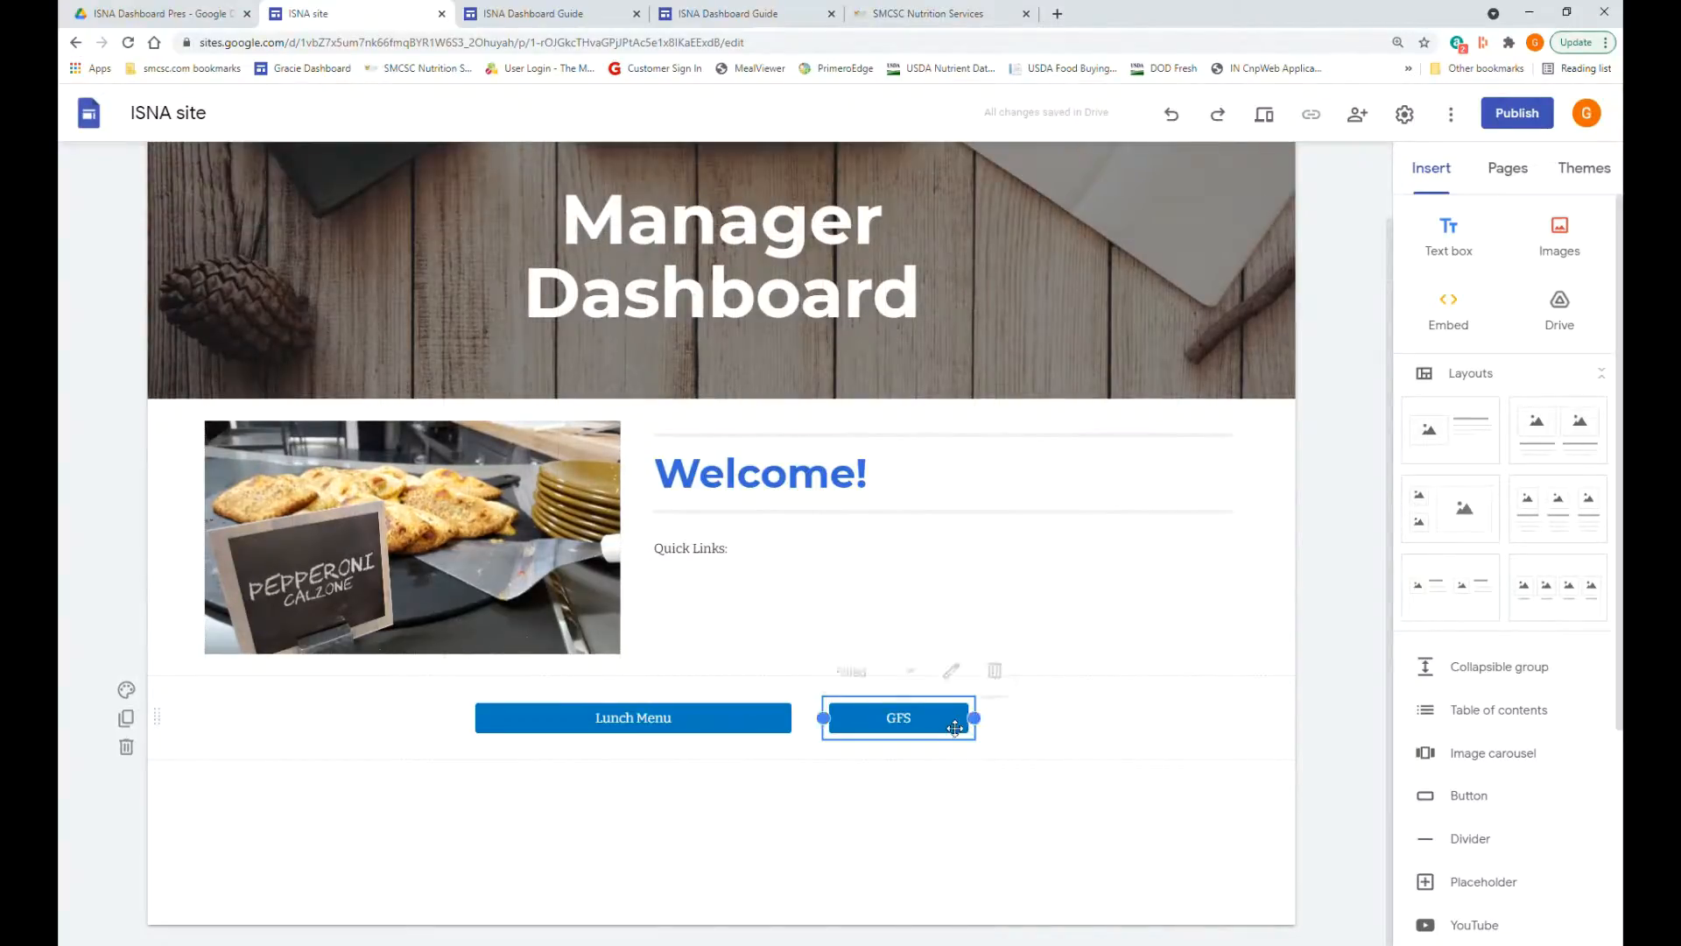
drag(970, 718, 1094, 718)
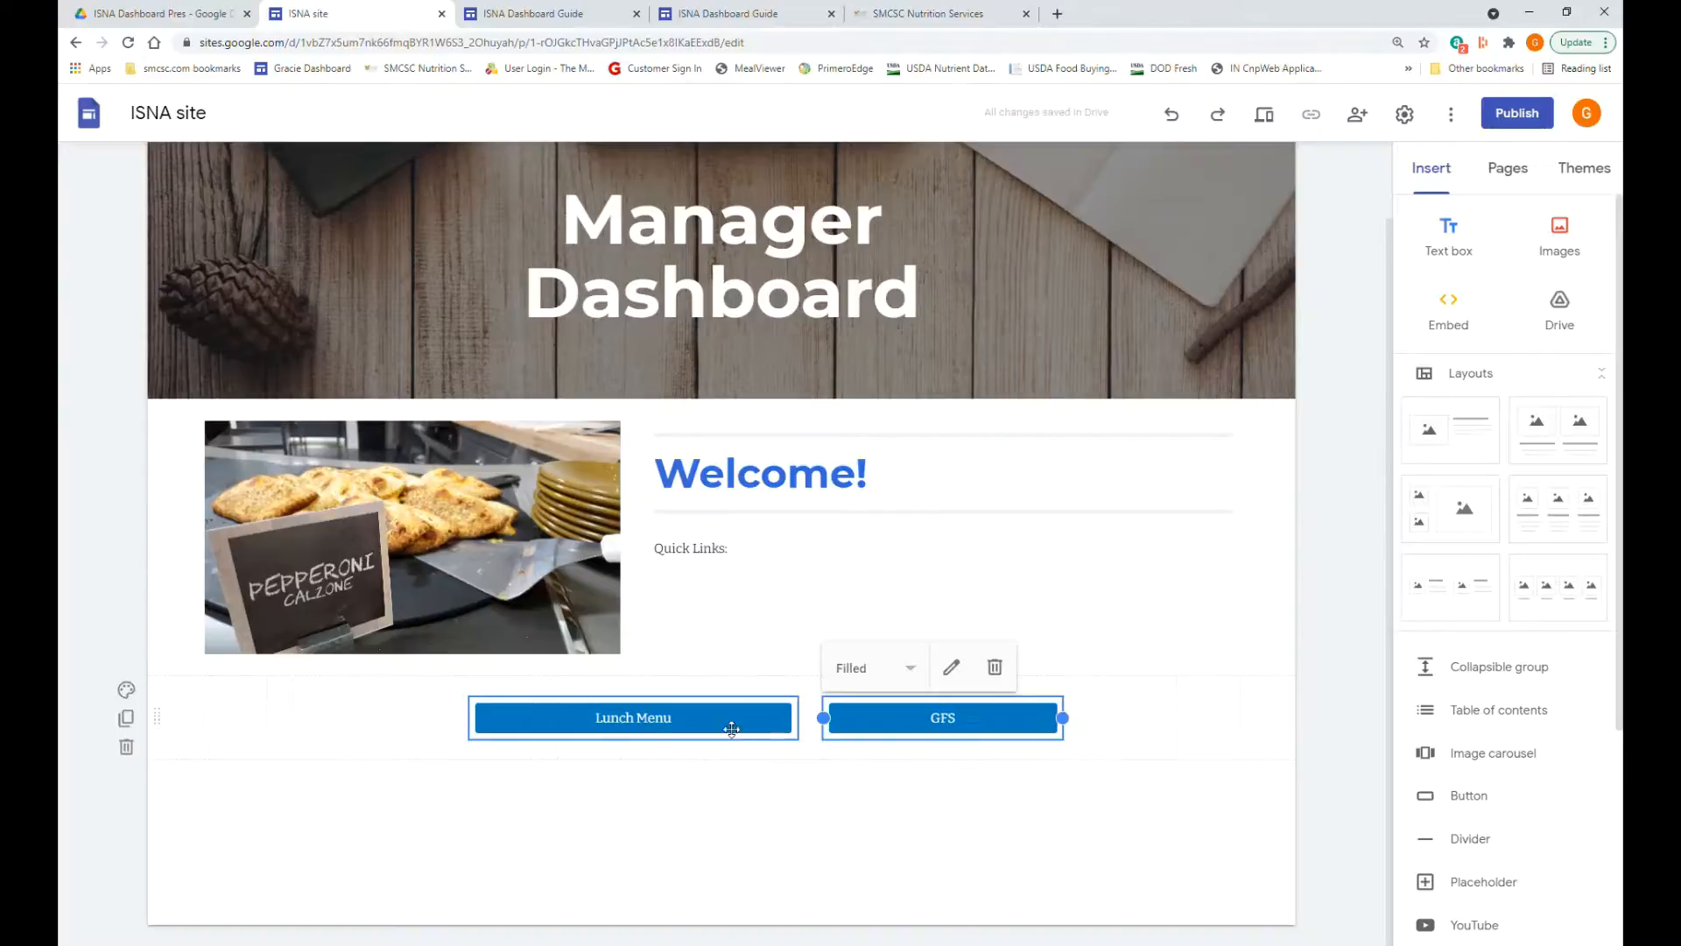
click(608, 722)
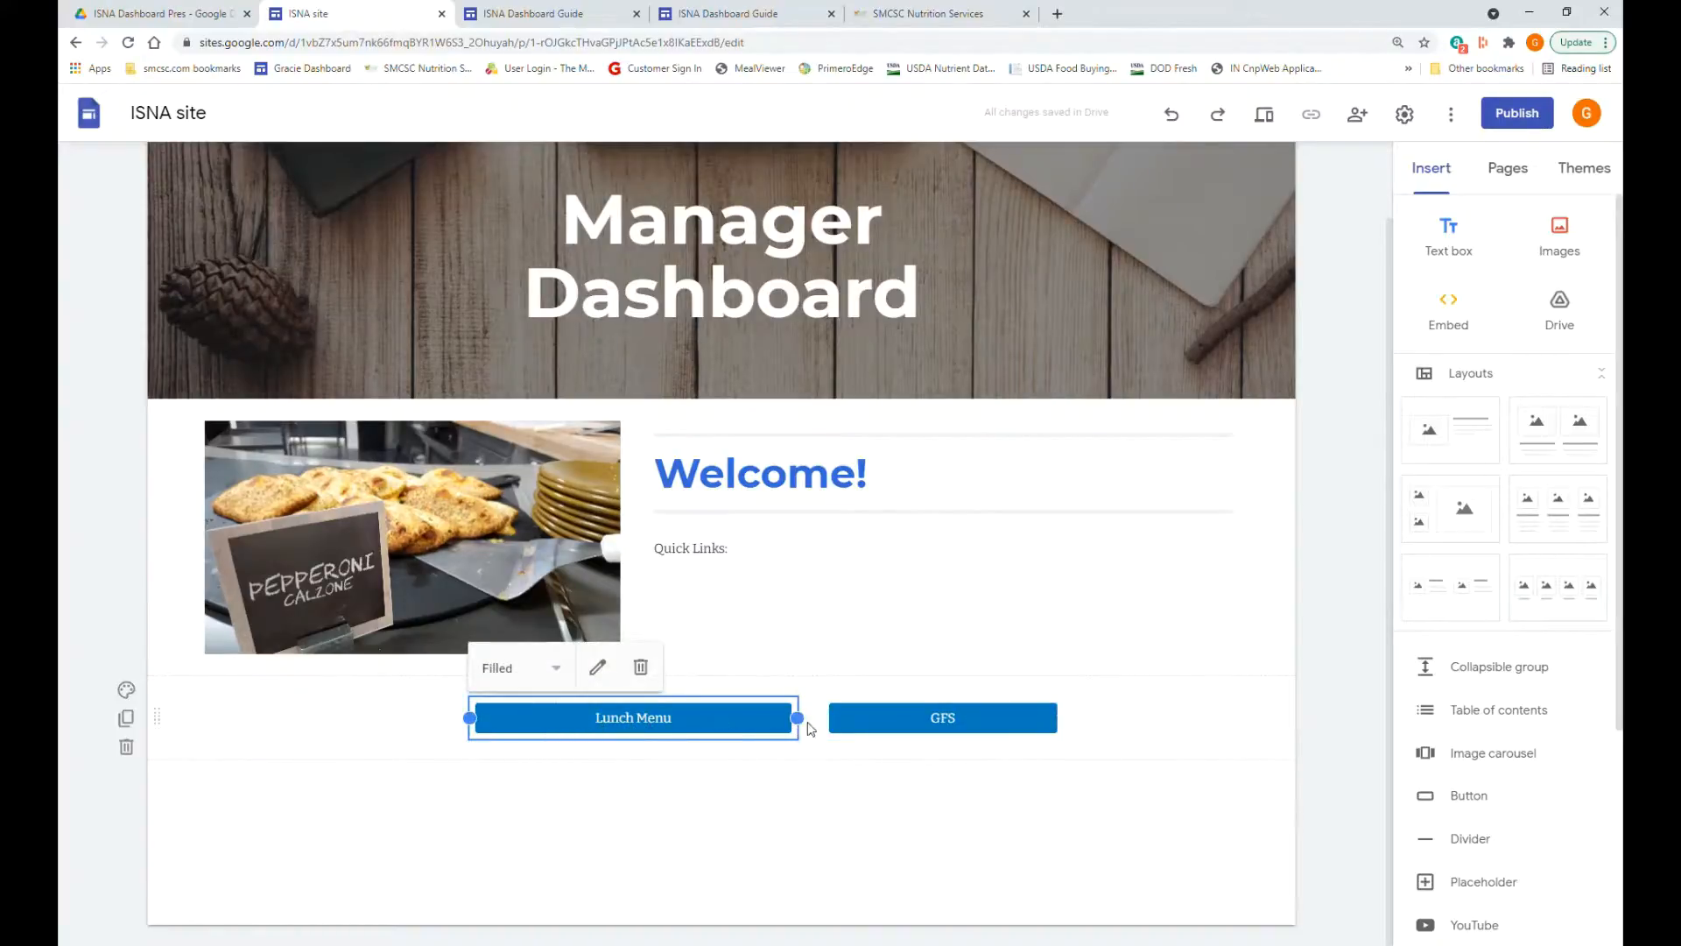
mouse_move(798, 720)
mouse_down()
mouse_move(709, 732)
mouse_move(832, 713)
mouse_move(799, 723)
mouse_up()
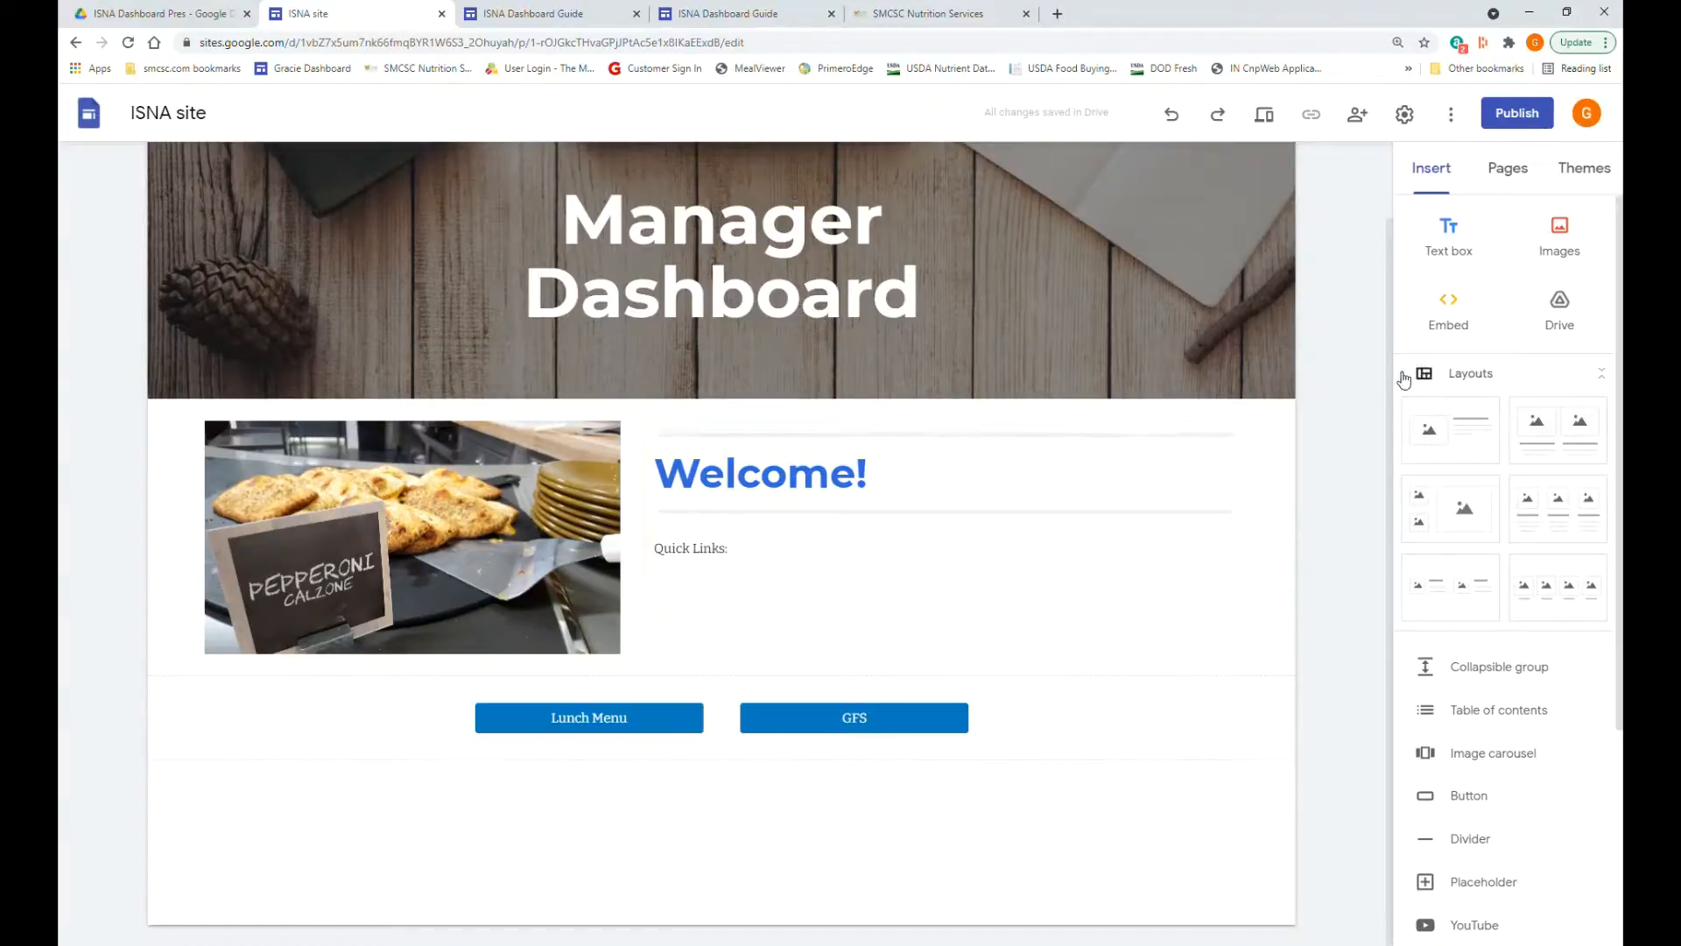
- Apply the Aristotle theme to the site with the green accent color
click(1578, 171)
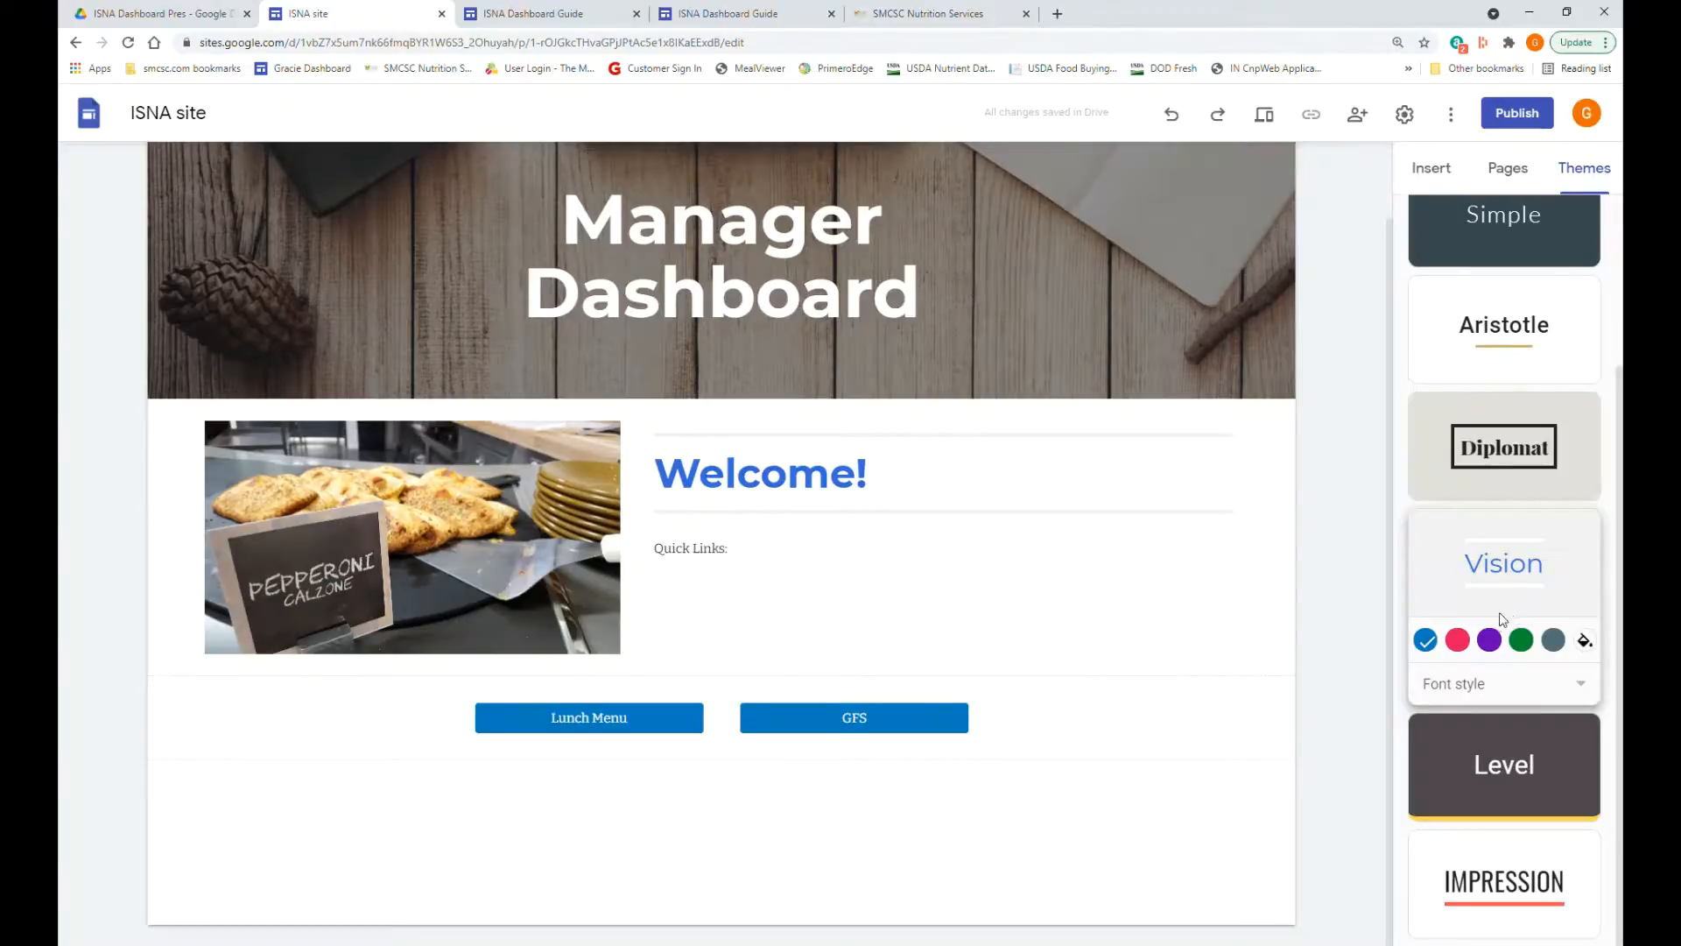
scroll(1501, 618, up, 3)
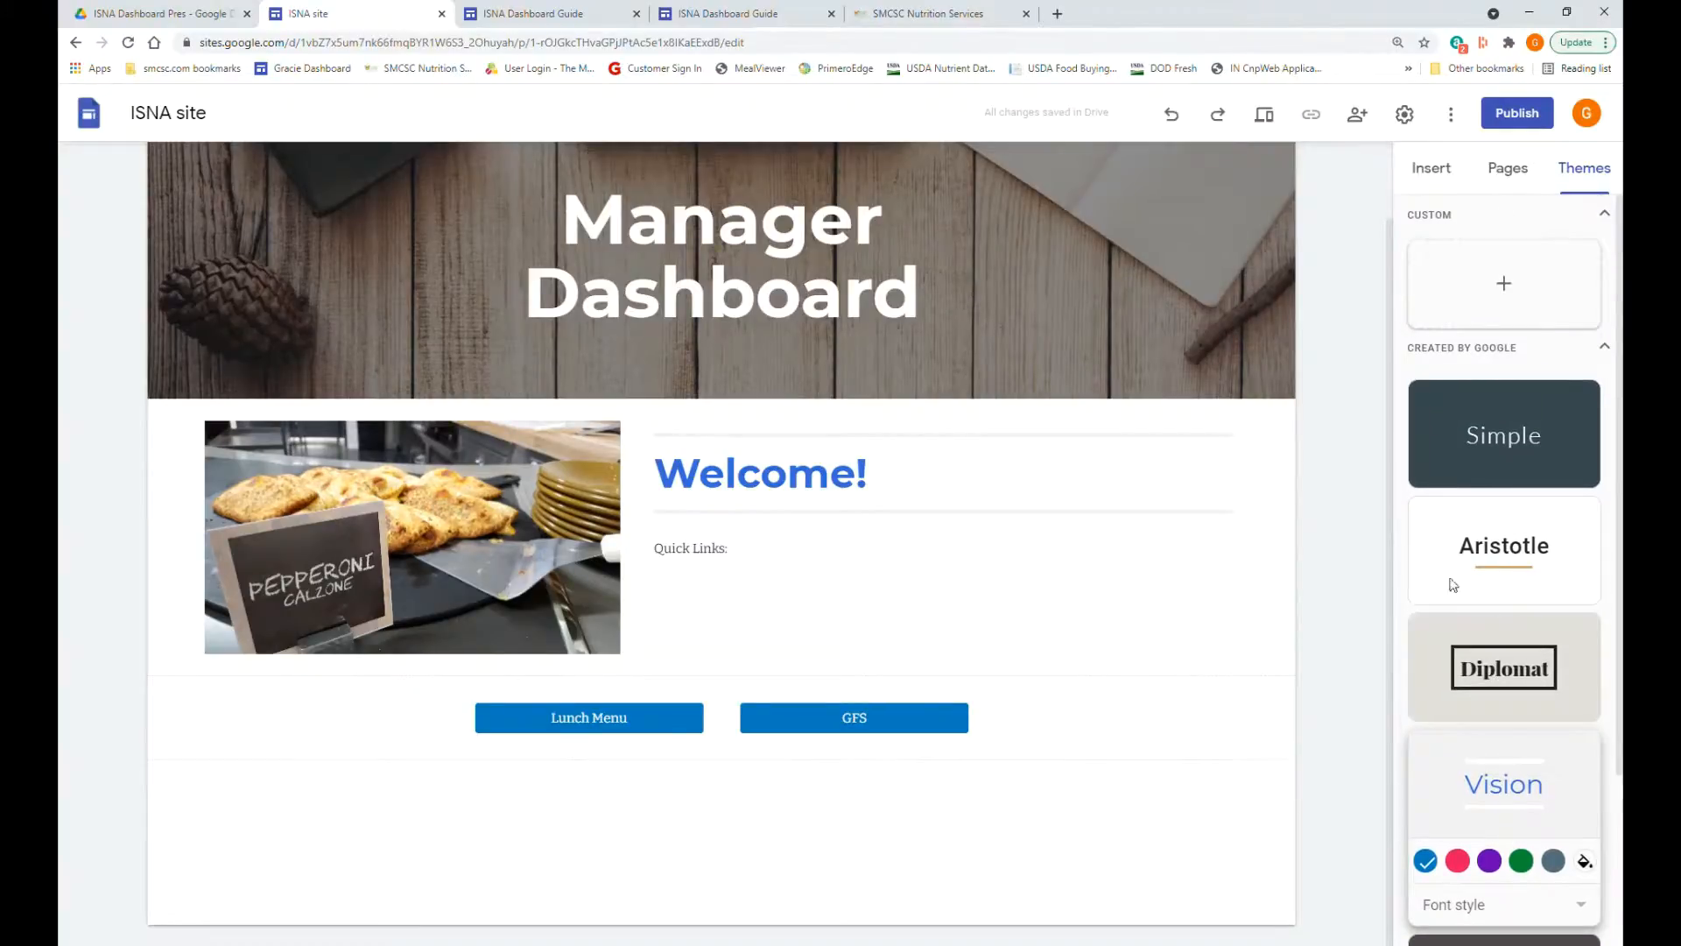
click(1490, 540)
click(1487, 630)
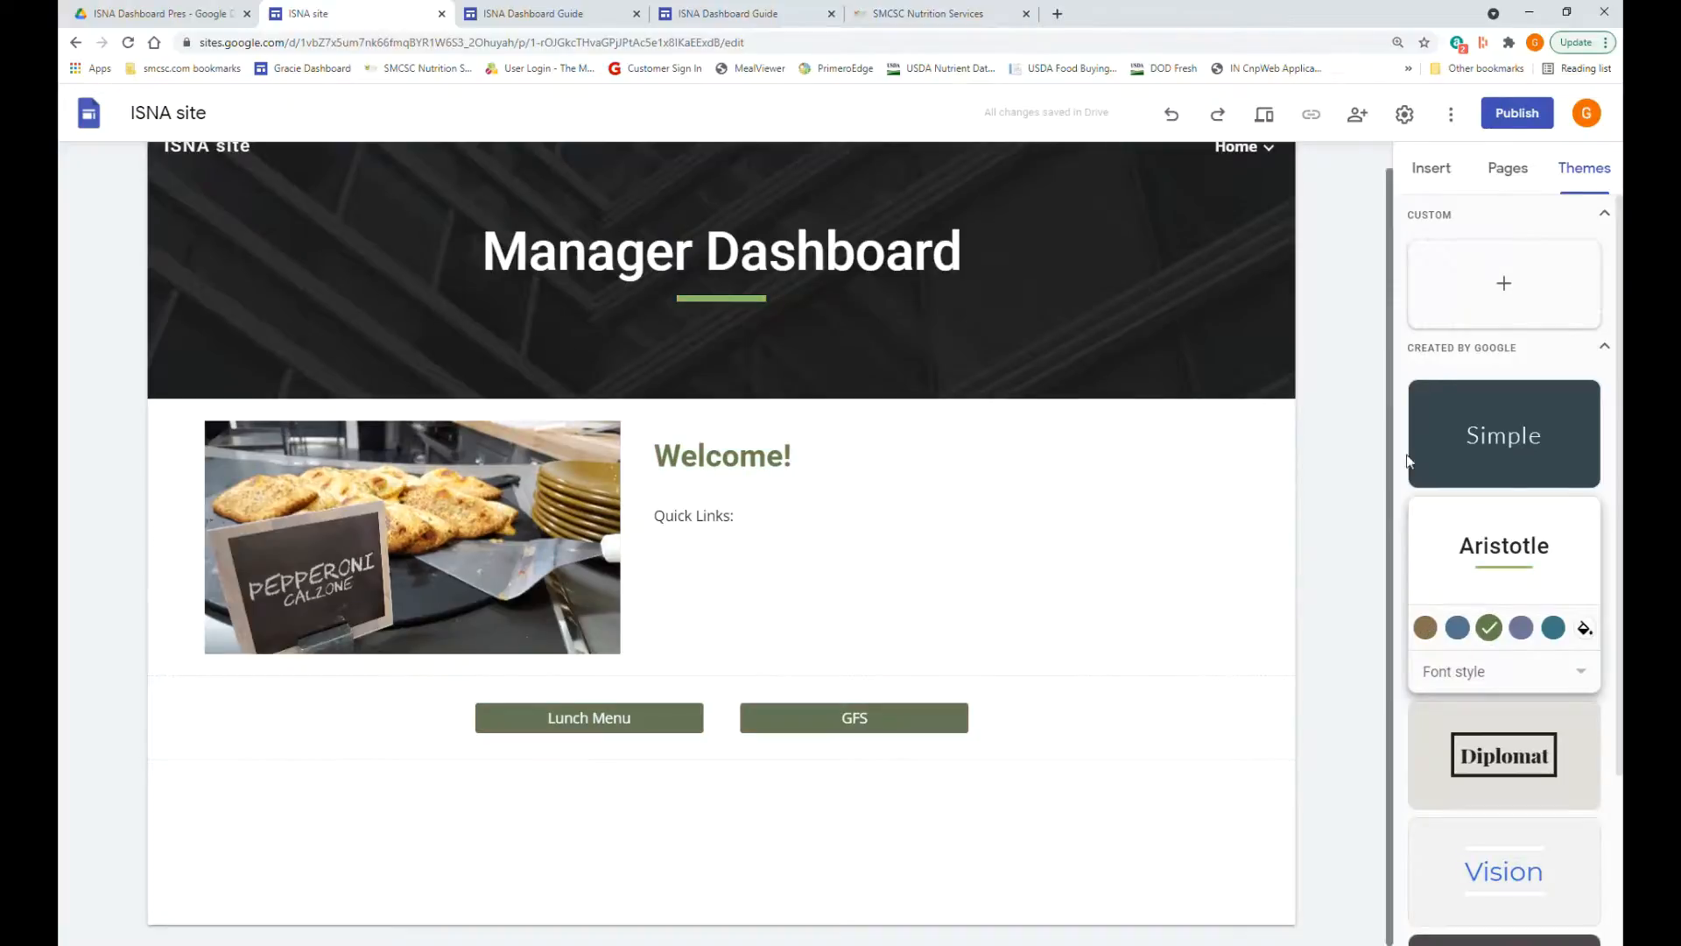
click(1425, 182)
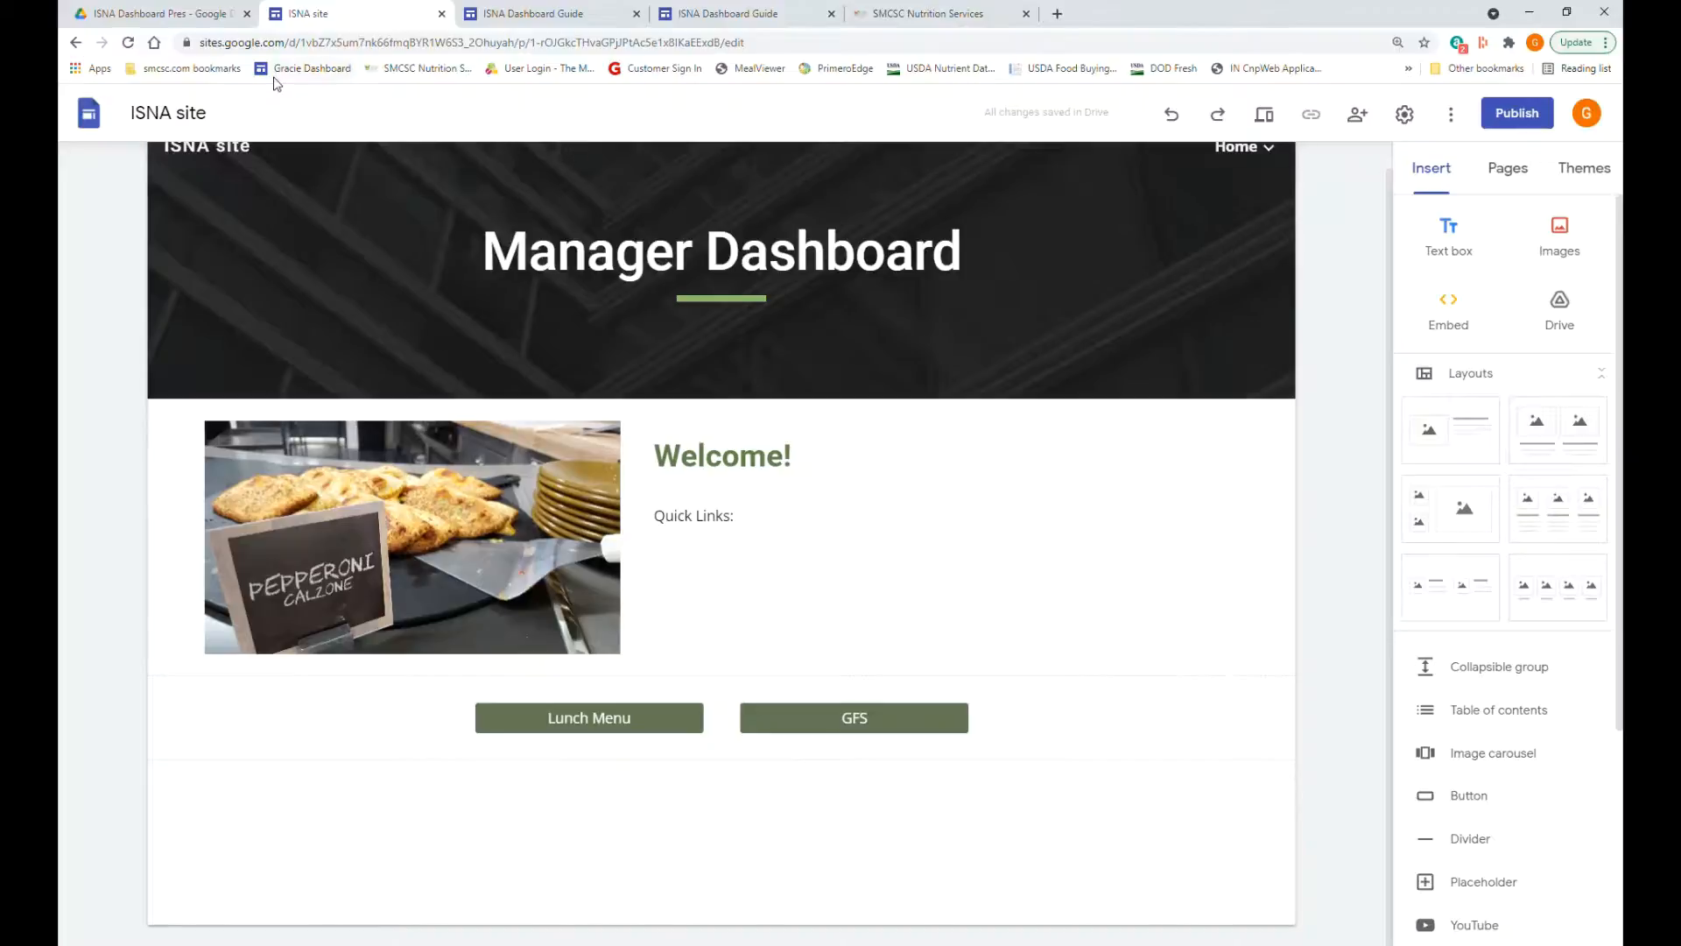
- Open the zManager Survey form from the ISNA Dashboard Pres Drive folder and copy its web address
click(154, 13)
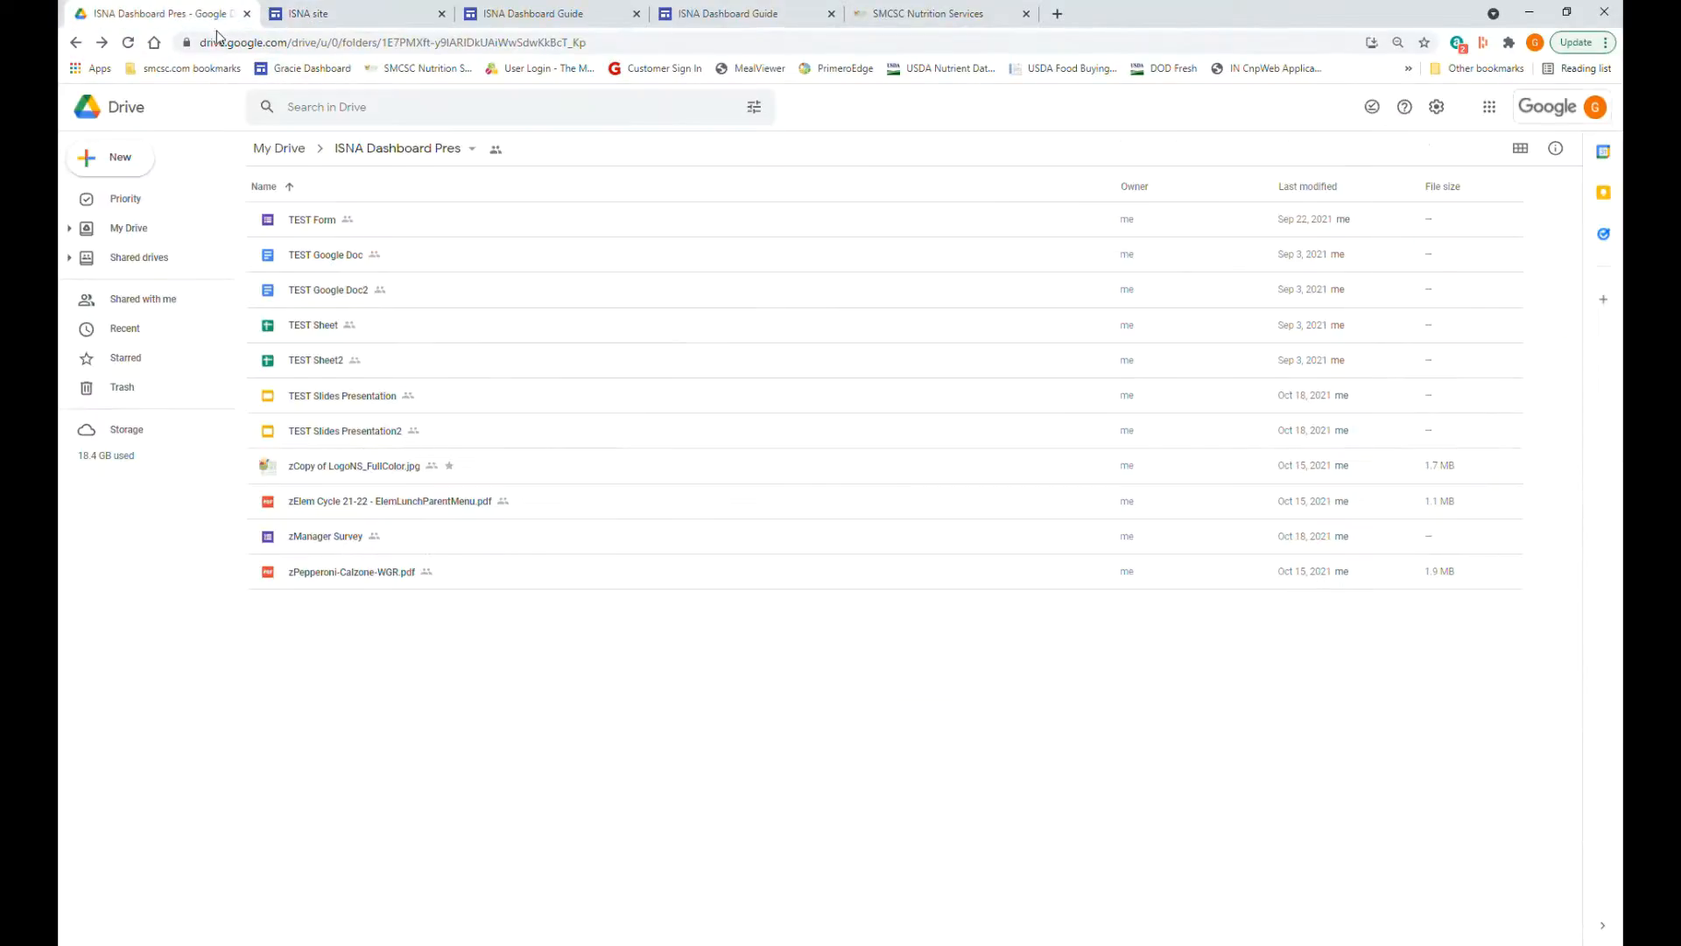
double_click(325, 538)
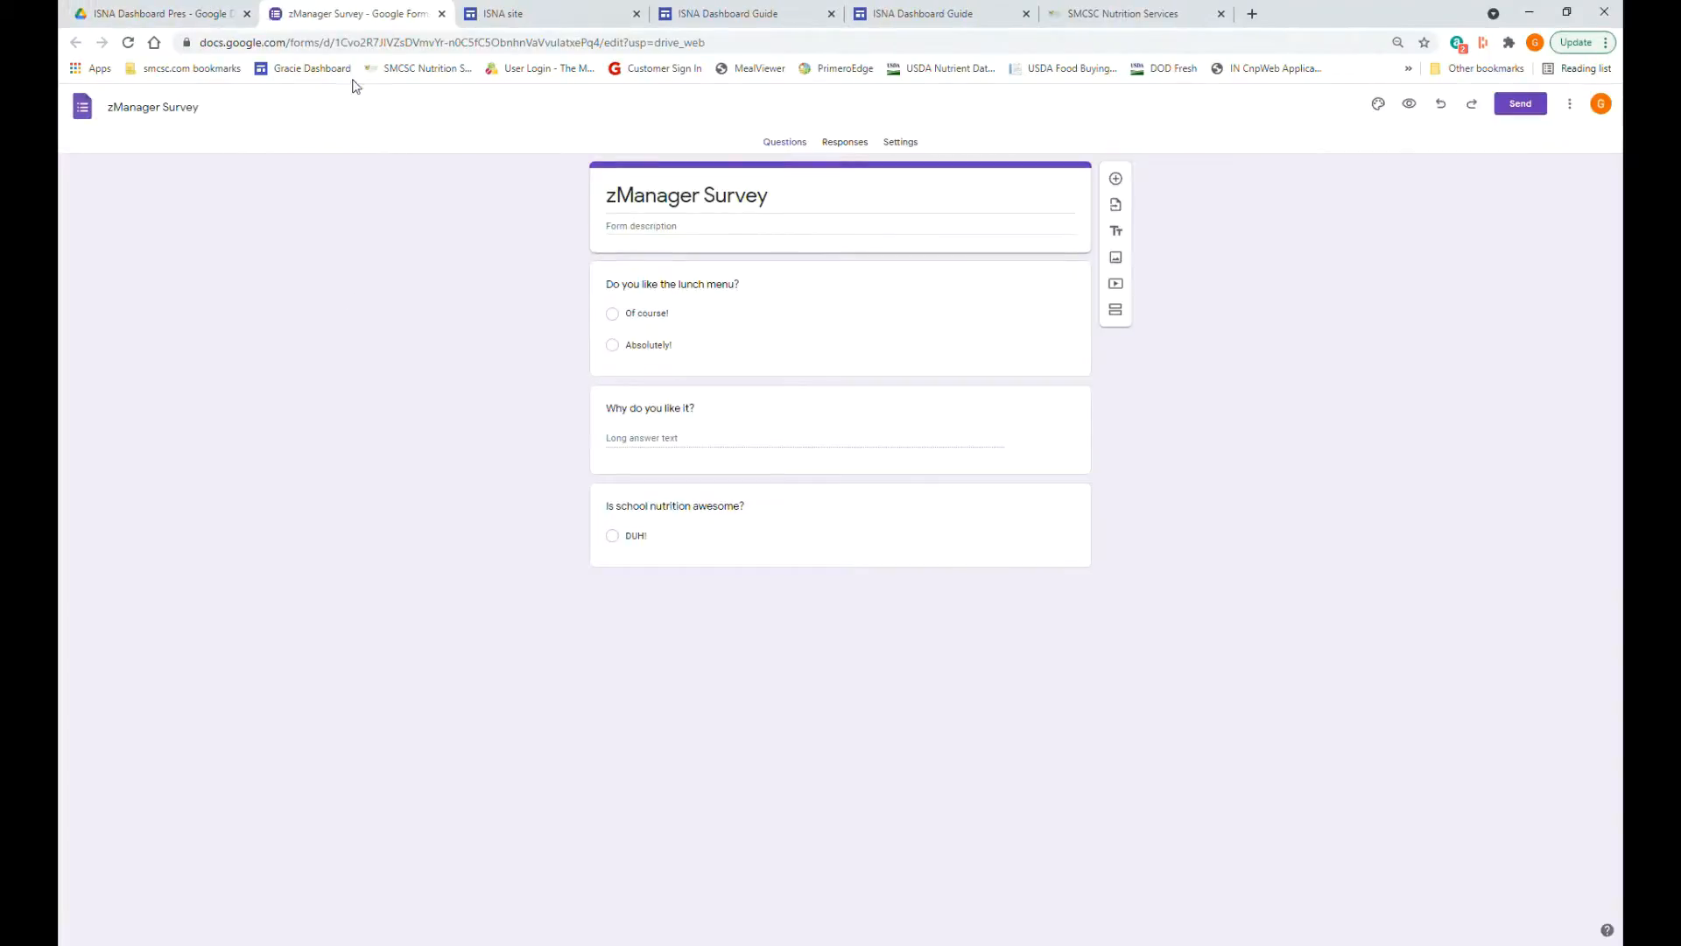
click(363, 45)
key(ctrl+c)
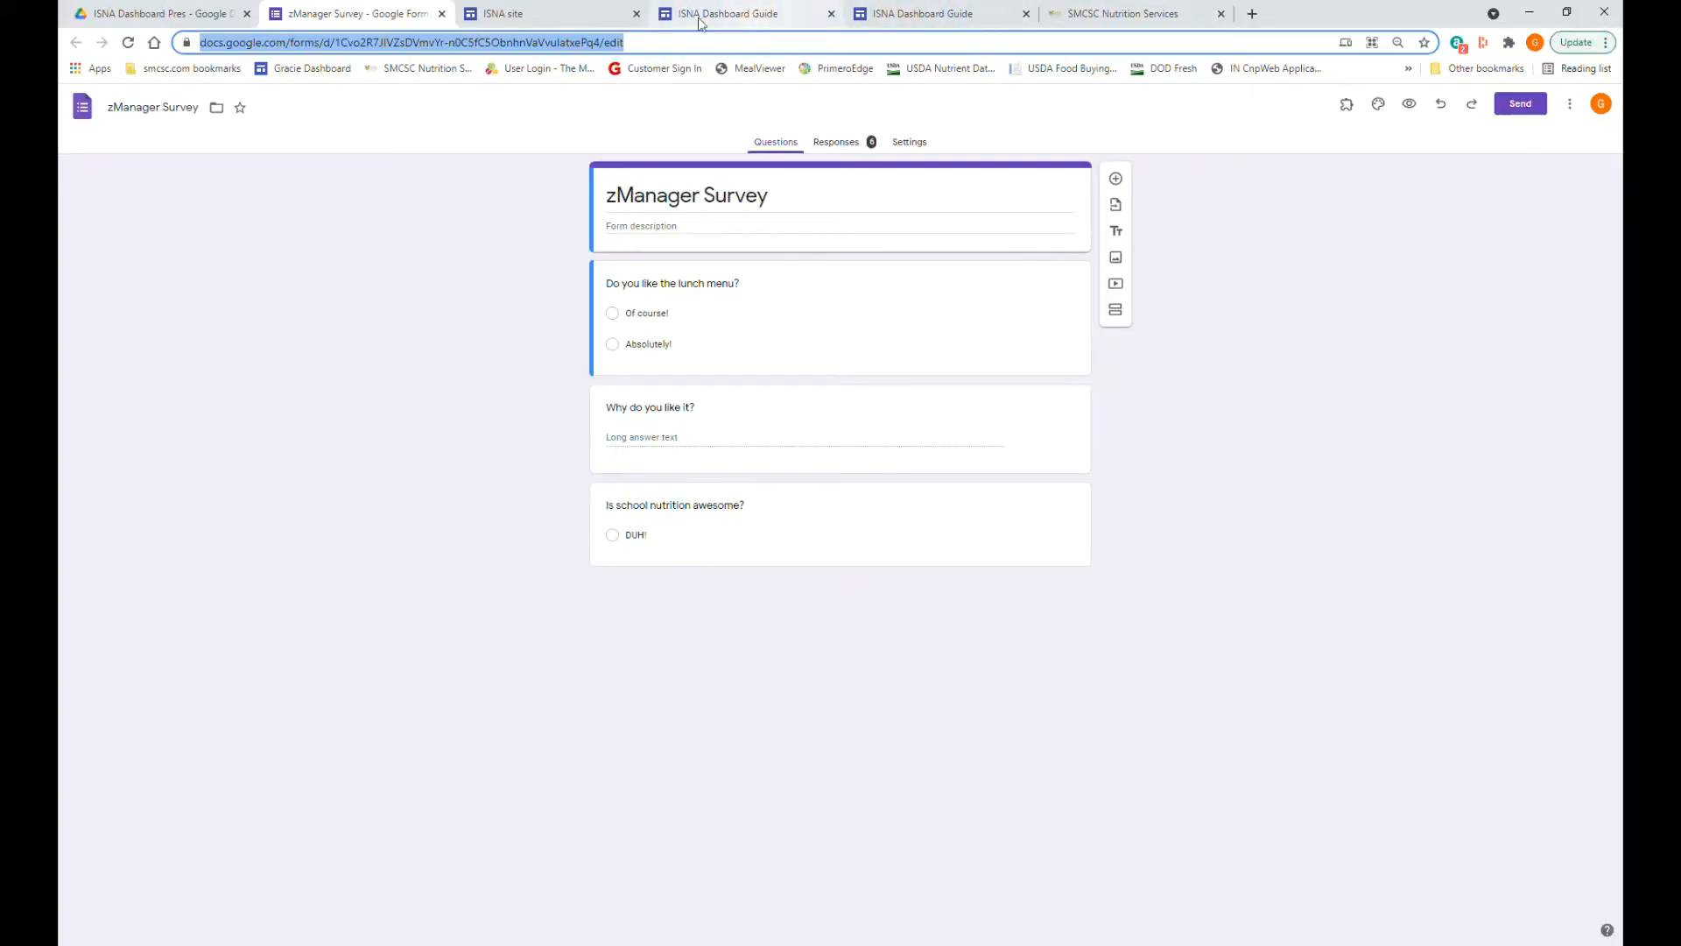
- Return to the ISNA site and embed the zManager Survey form on the Home page by its copied URL
click(588, 15)
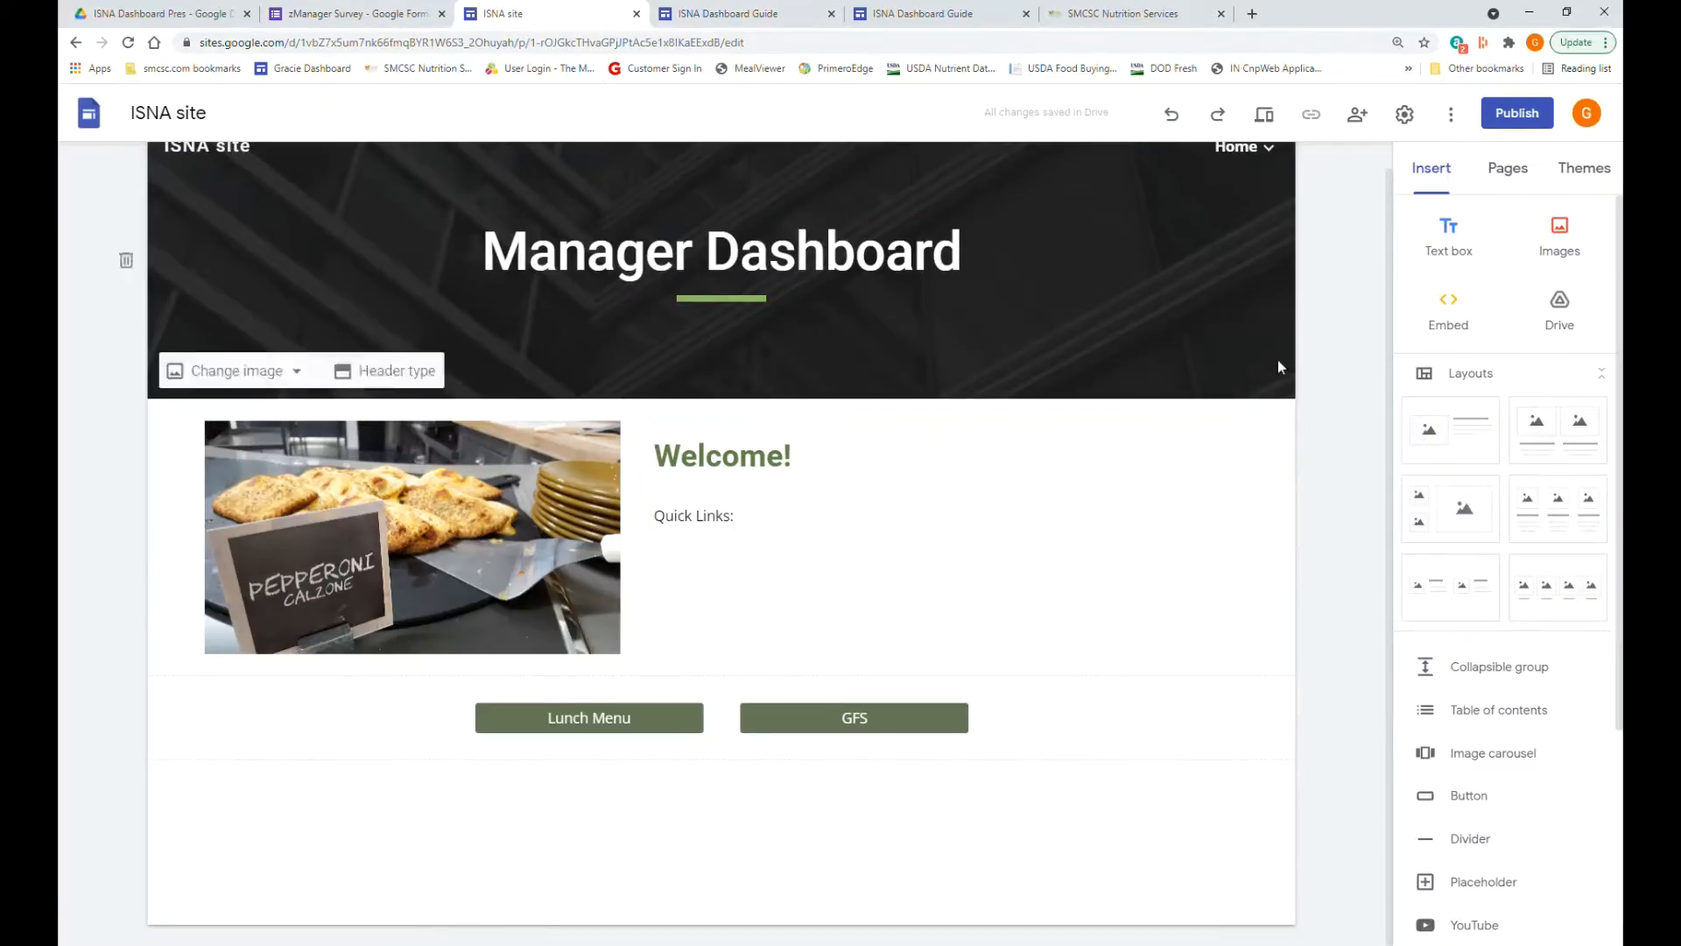
click(1450, 324)
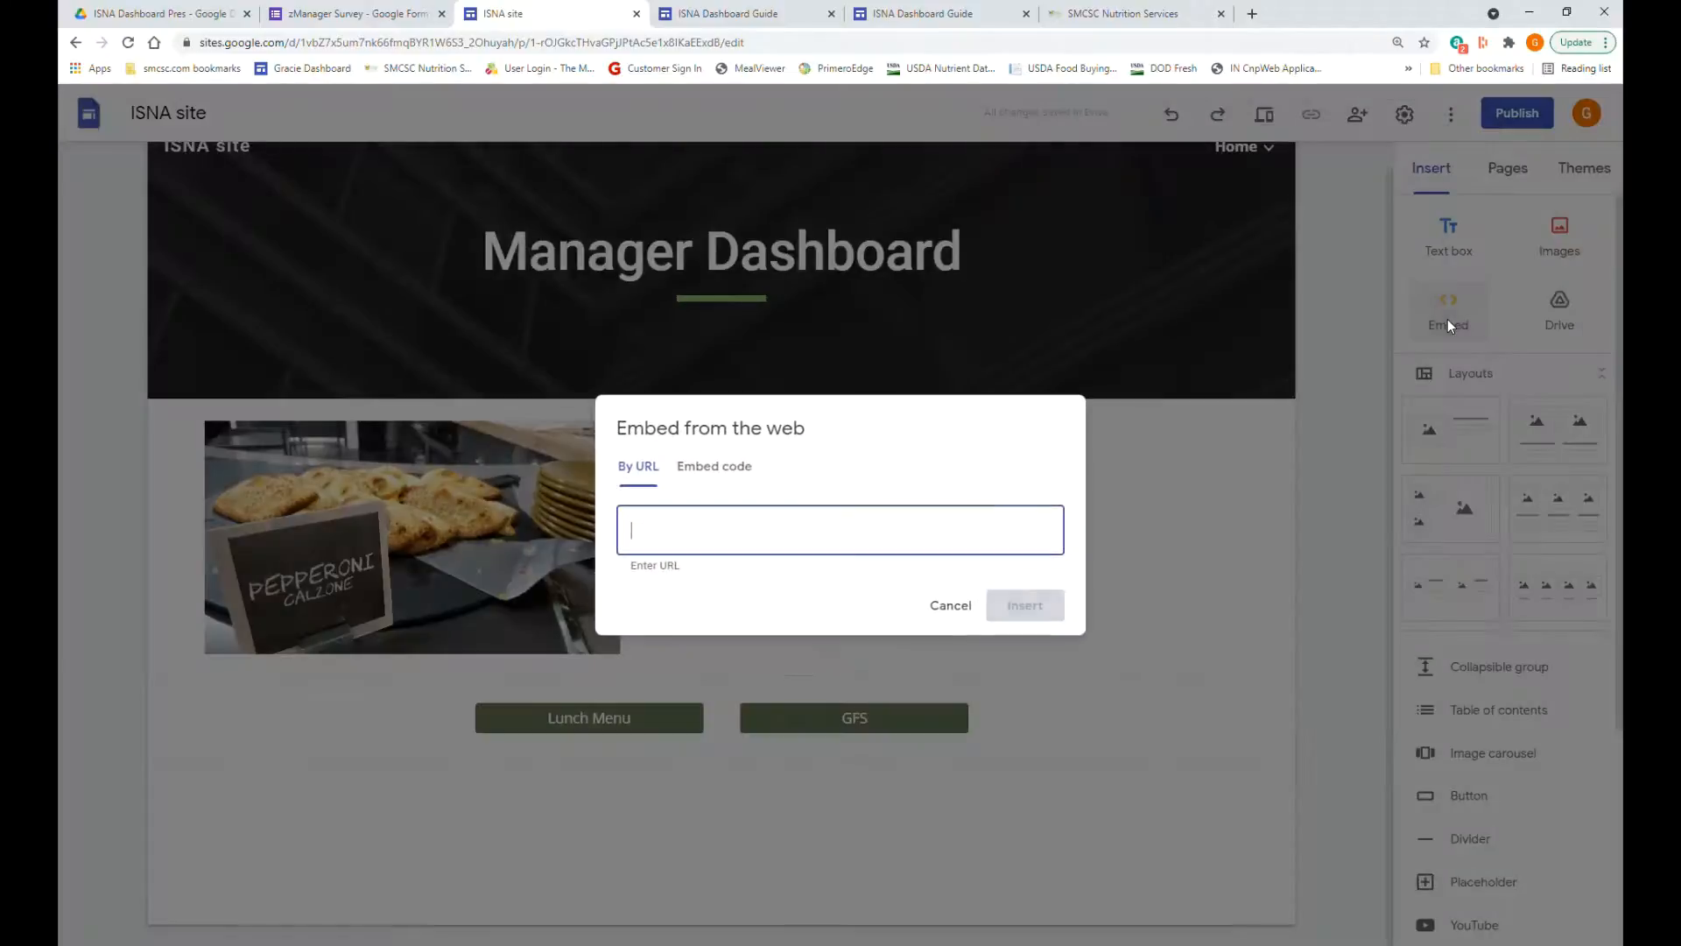
key(ctrl+v)
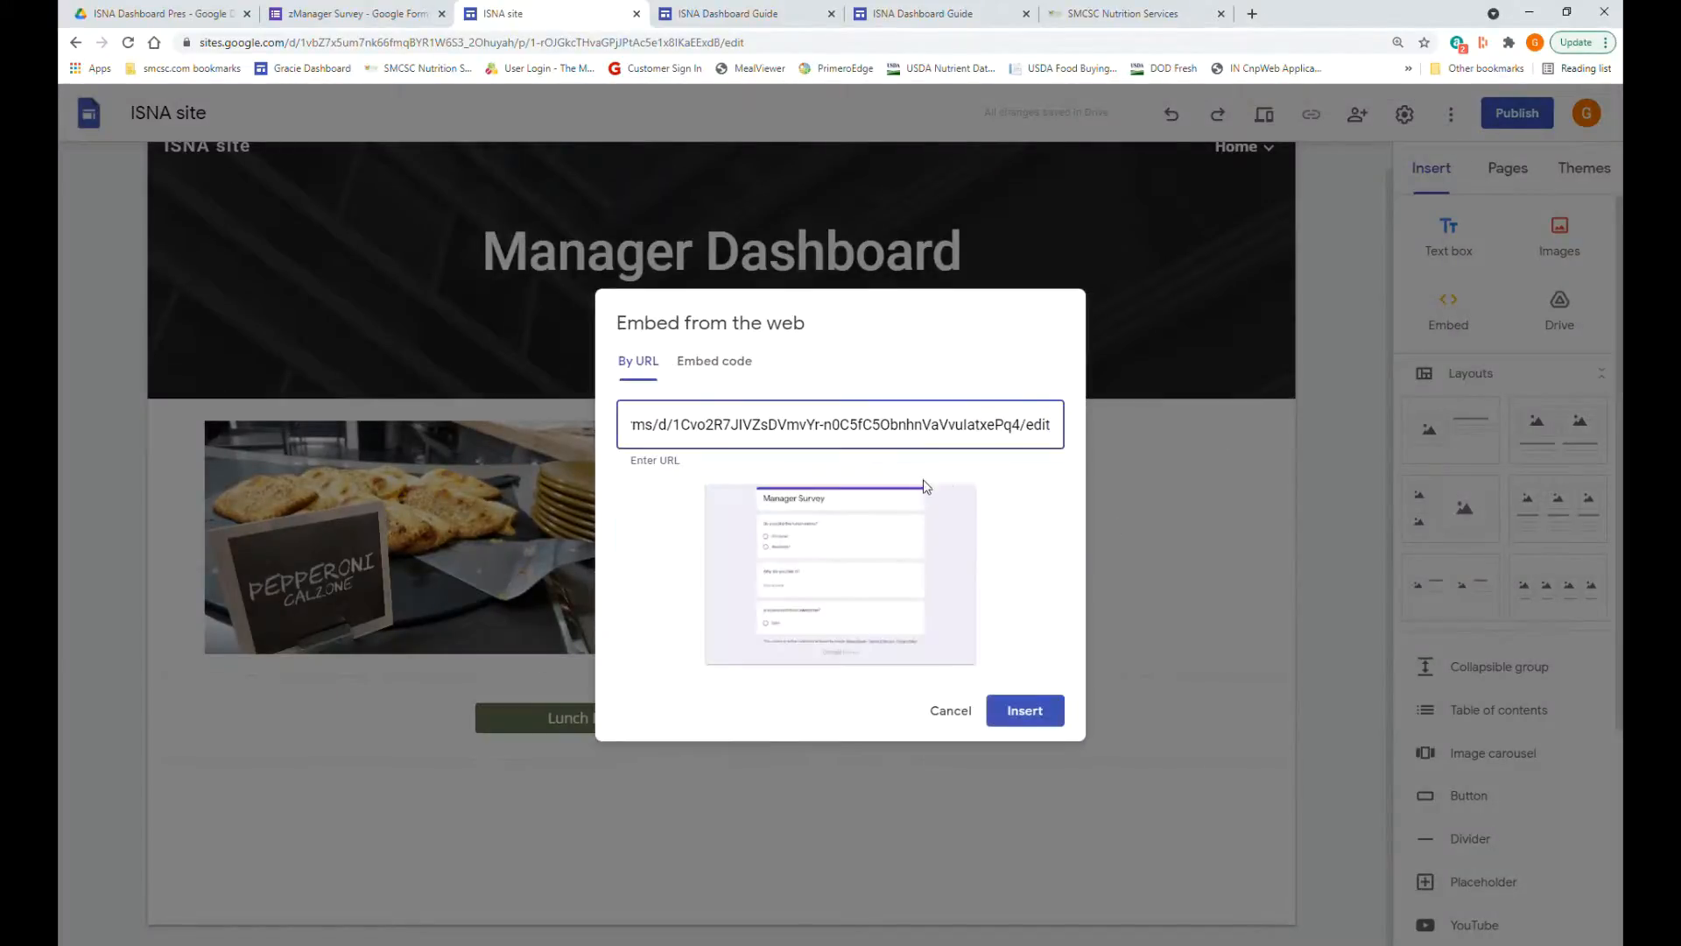
click(1033, 720)
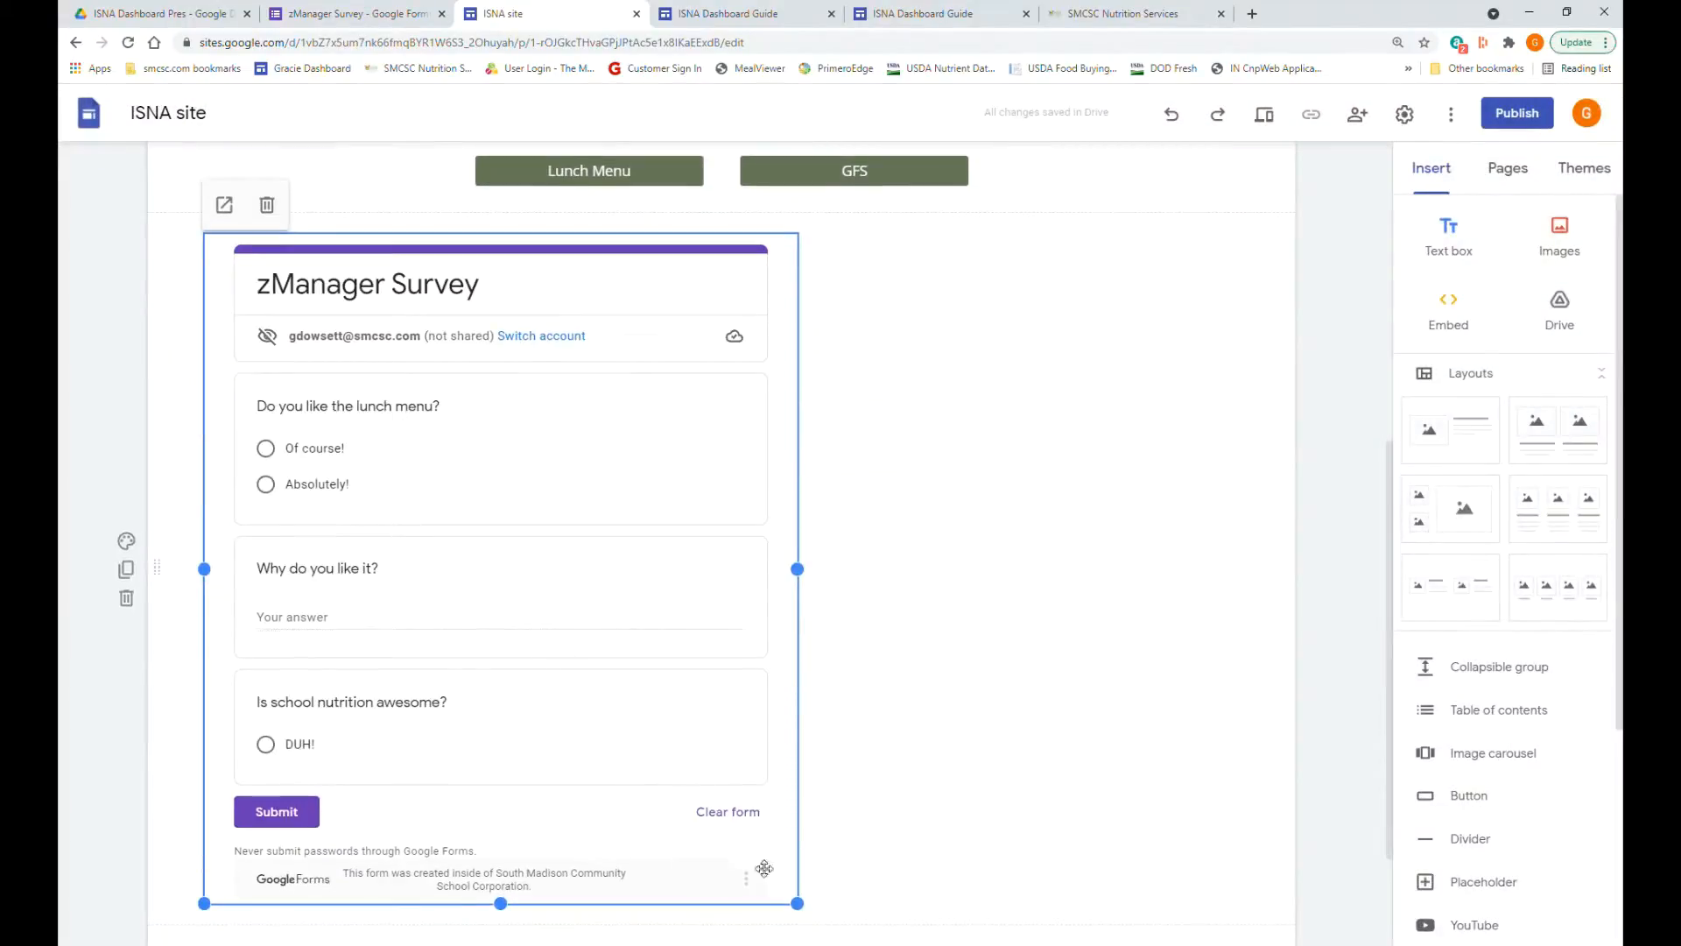
- Shrink the embedded zManager Survey to a narrow column and center it below the link buttons
drag(797, 902, 536, 656)
drag(405, 575, 781, 543)
scroll(844, 702, up, 3)
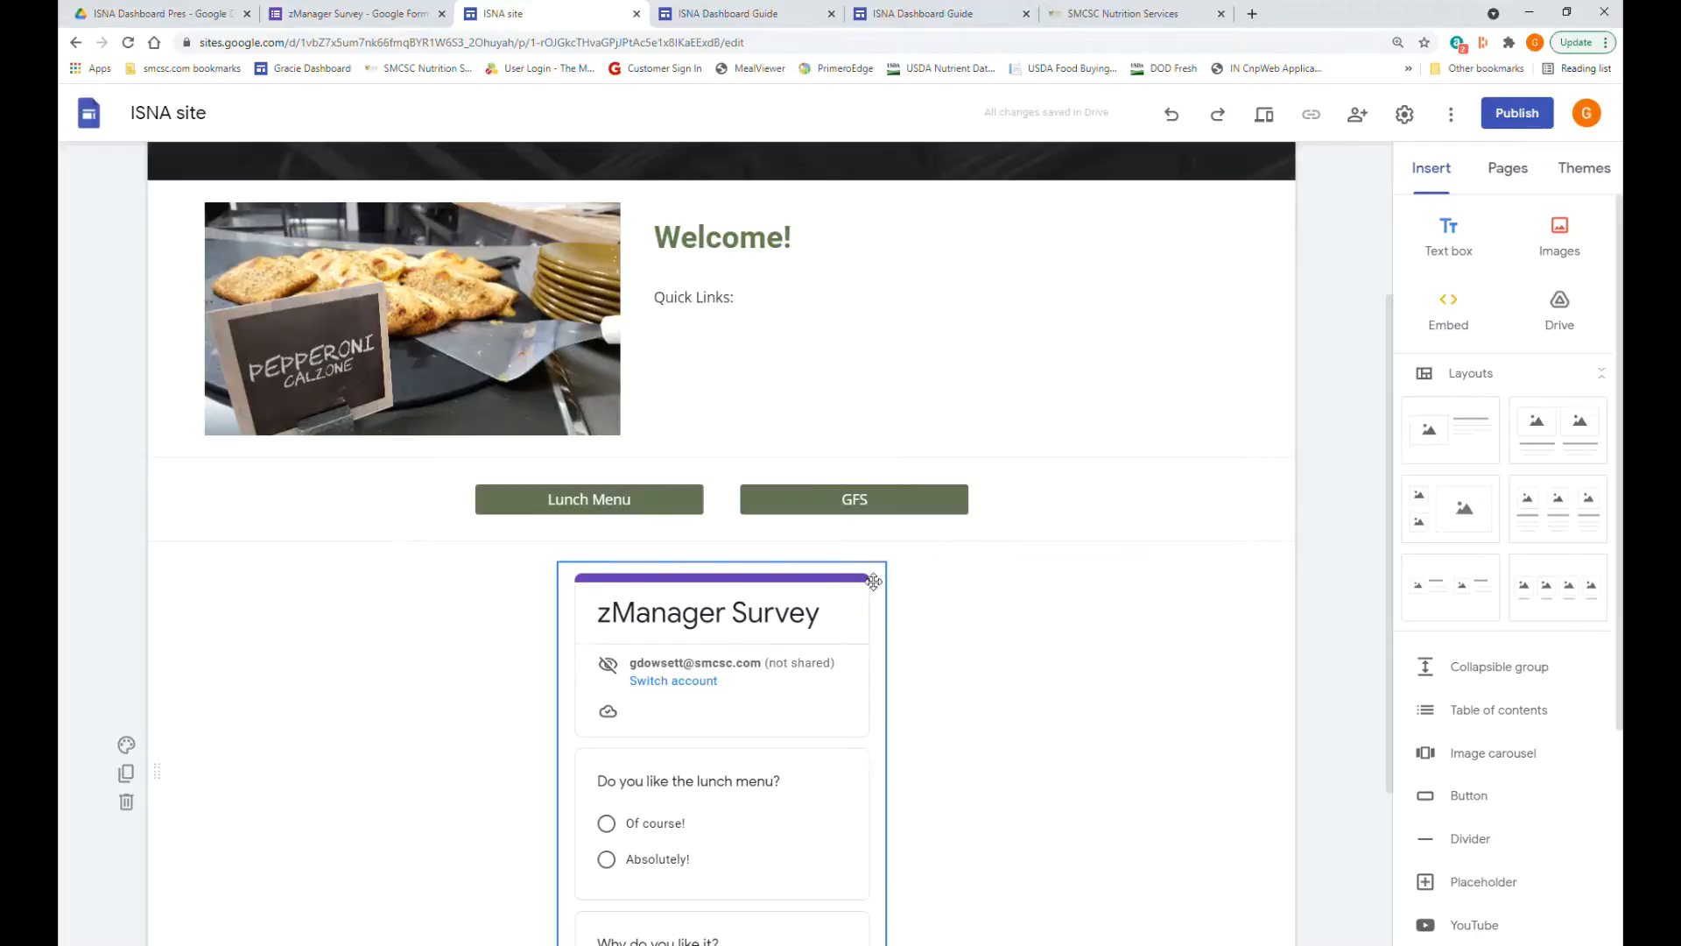
- Move the Welcome! heading and the Quick Links: text into separate rows above the calzone image
scroll(835, 444, up, 3)
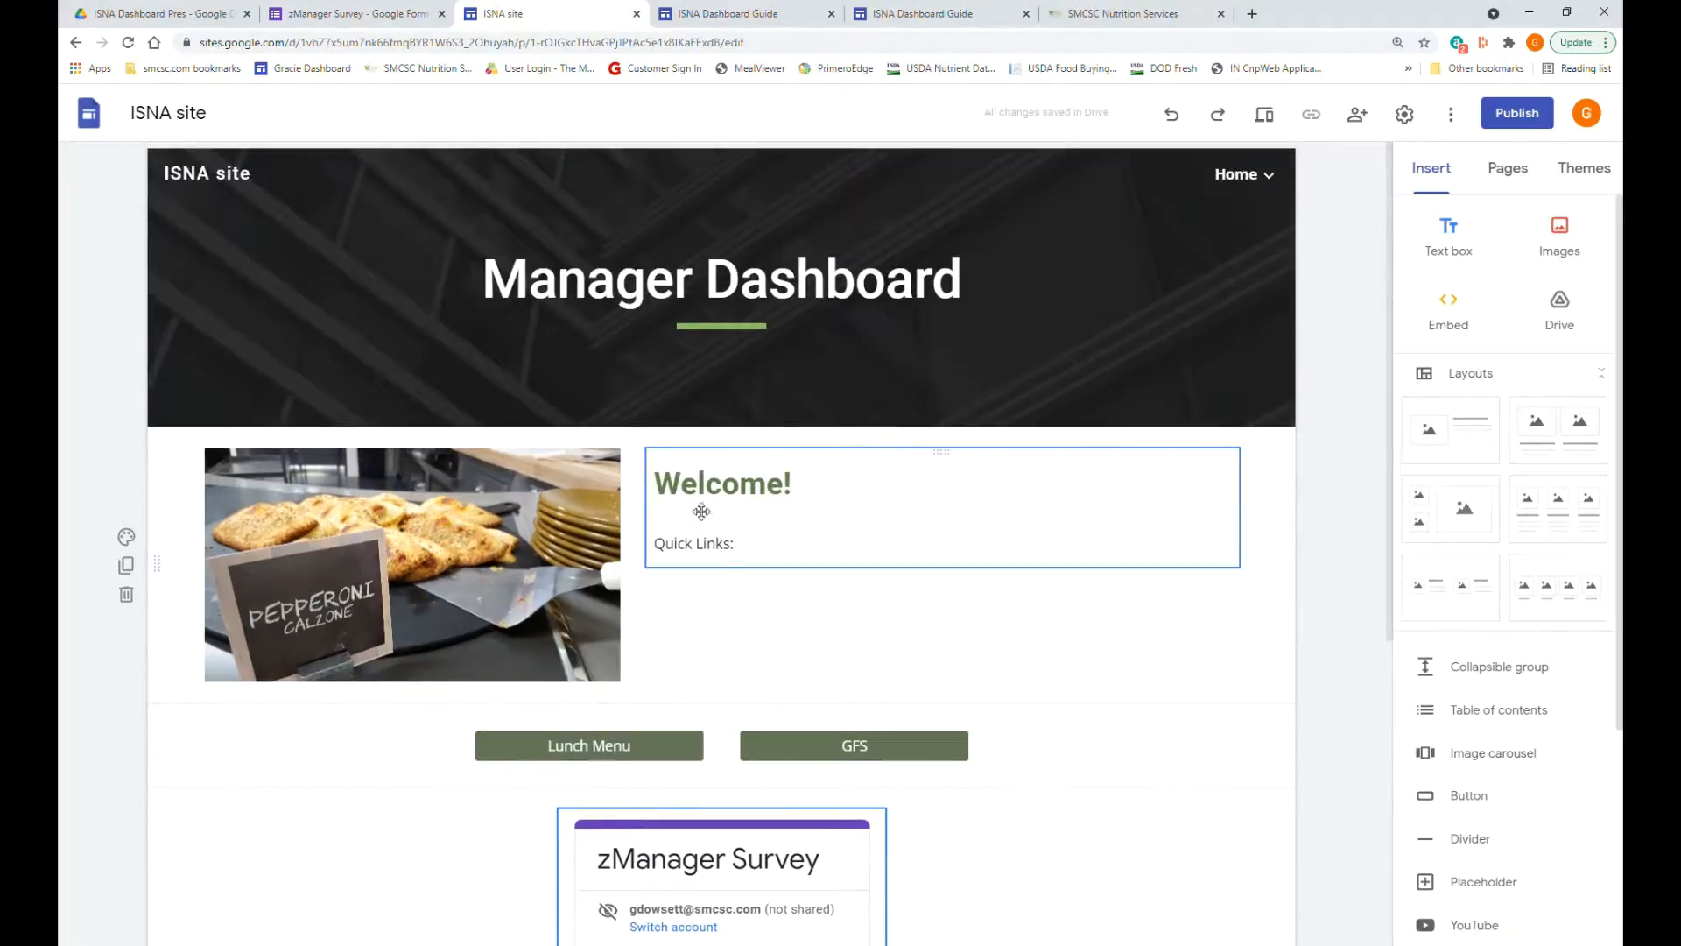
click(682, 492)
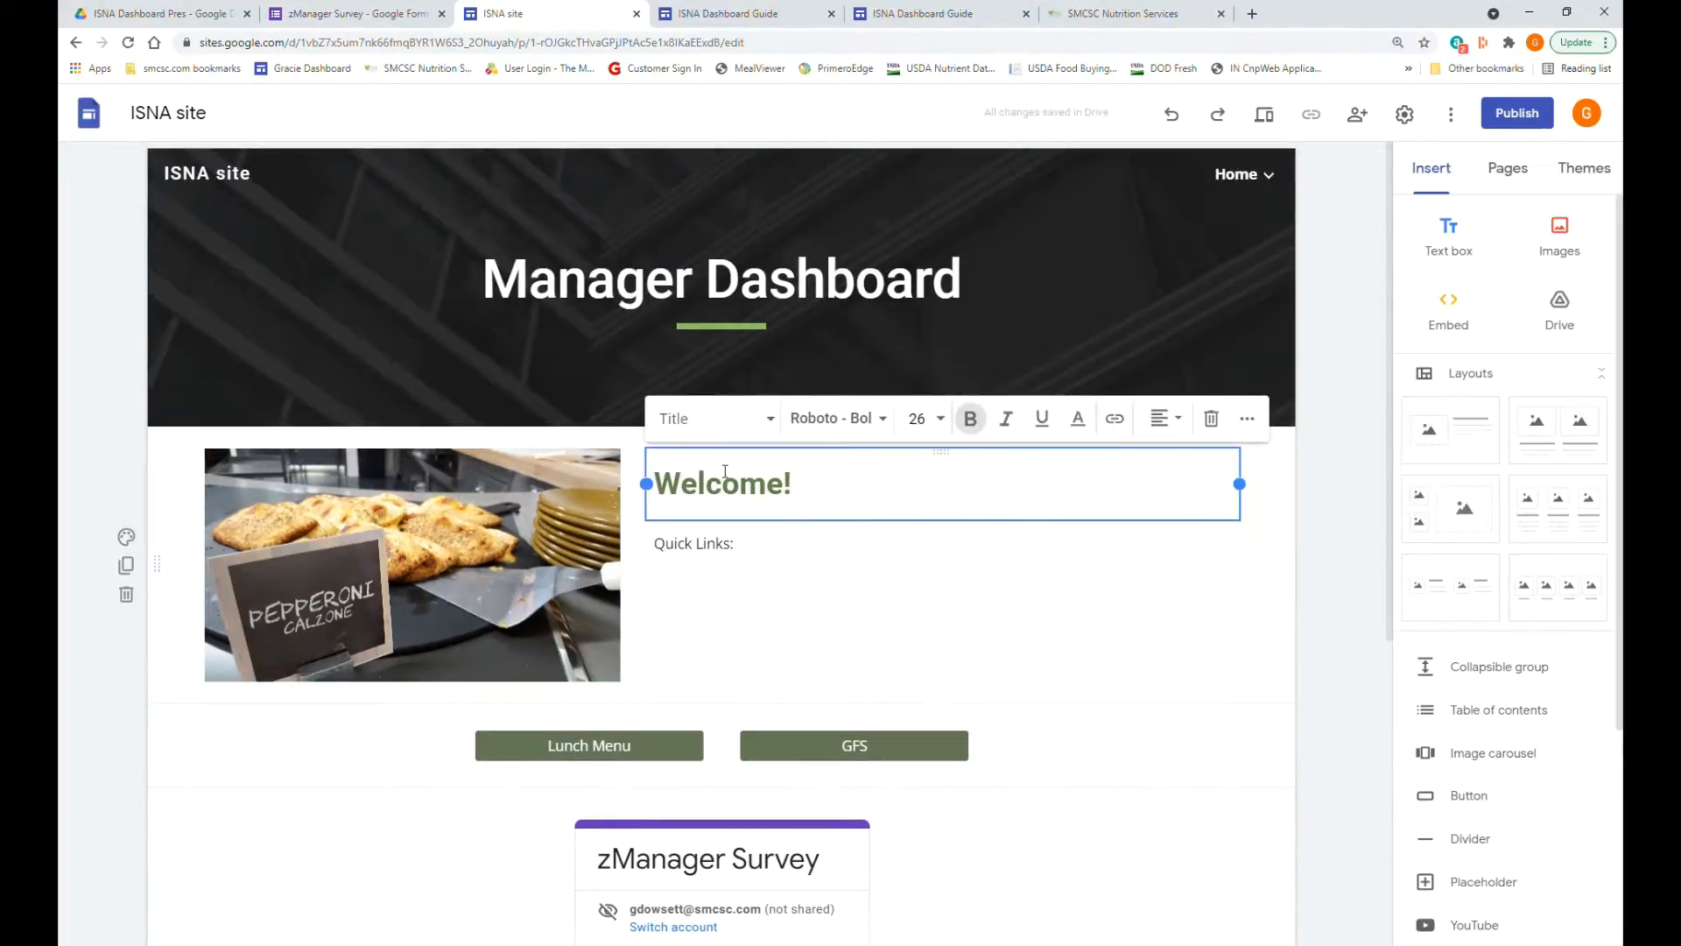
drag(728, 456, 645, 436)
click(682, 366)
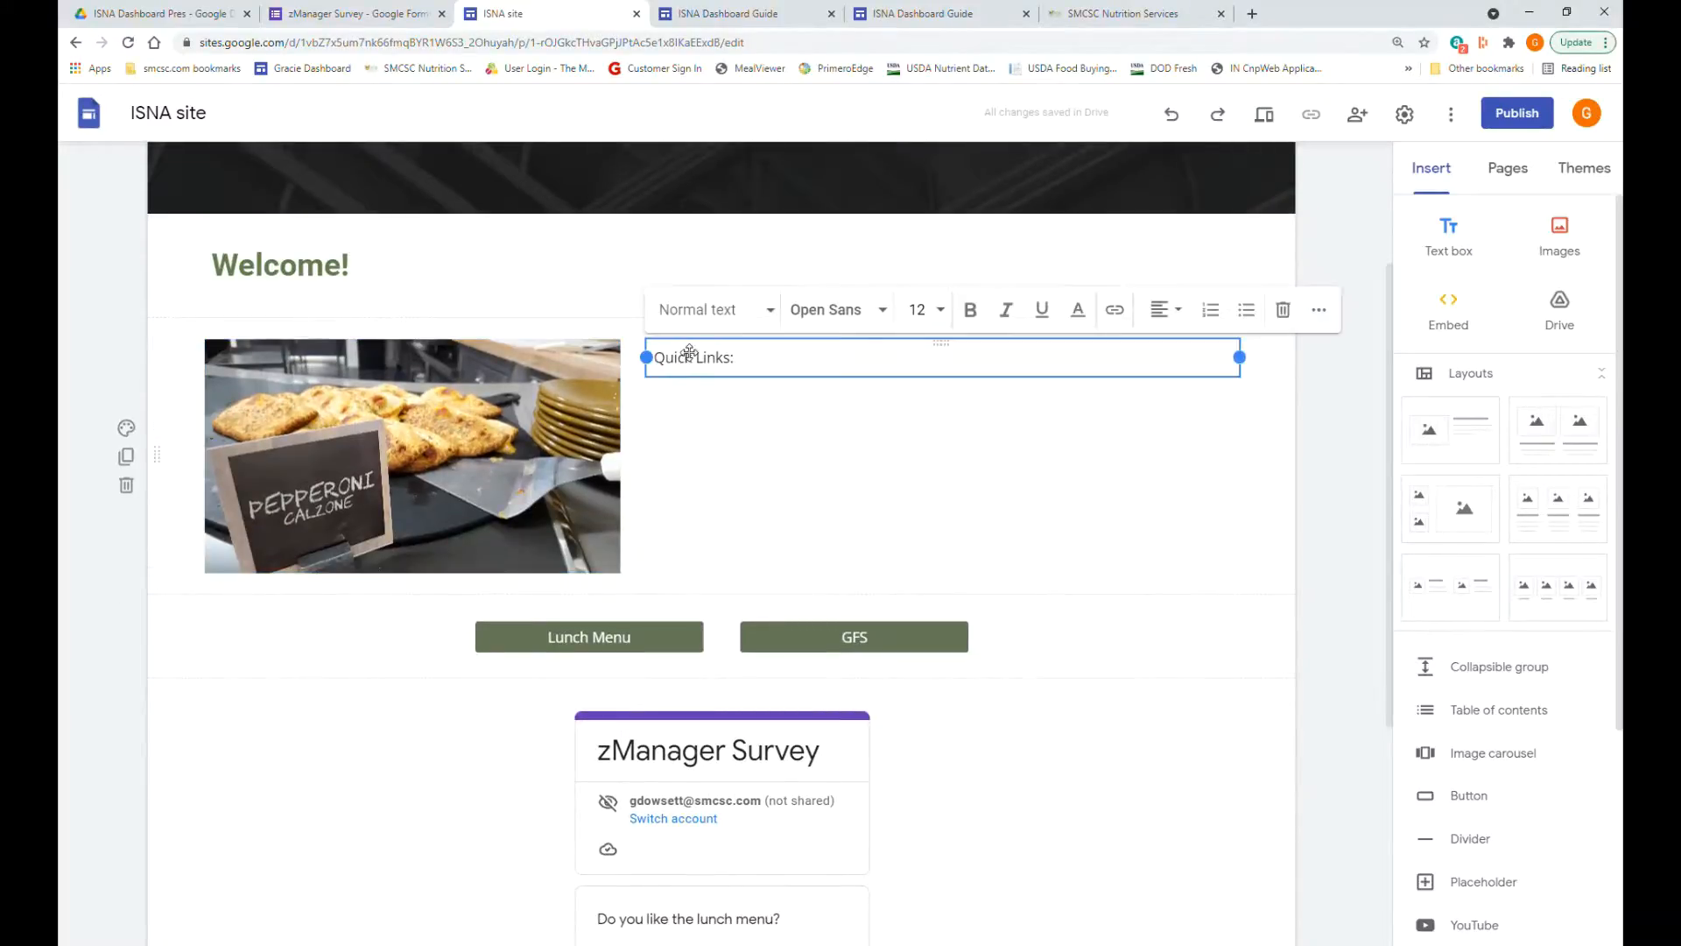
drag(689, 351, 642, 317)
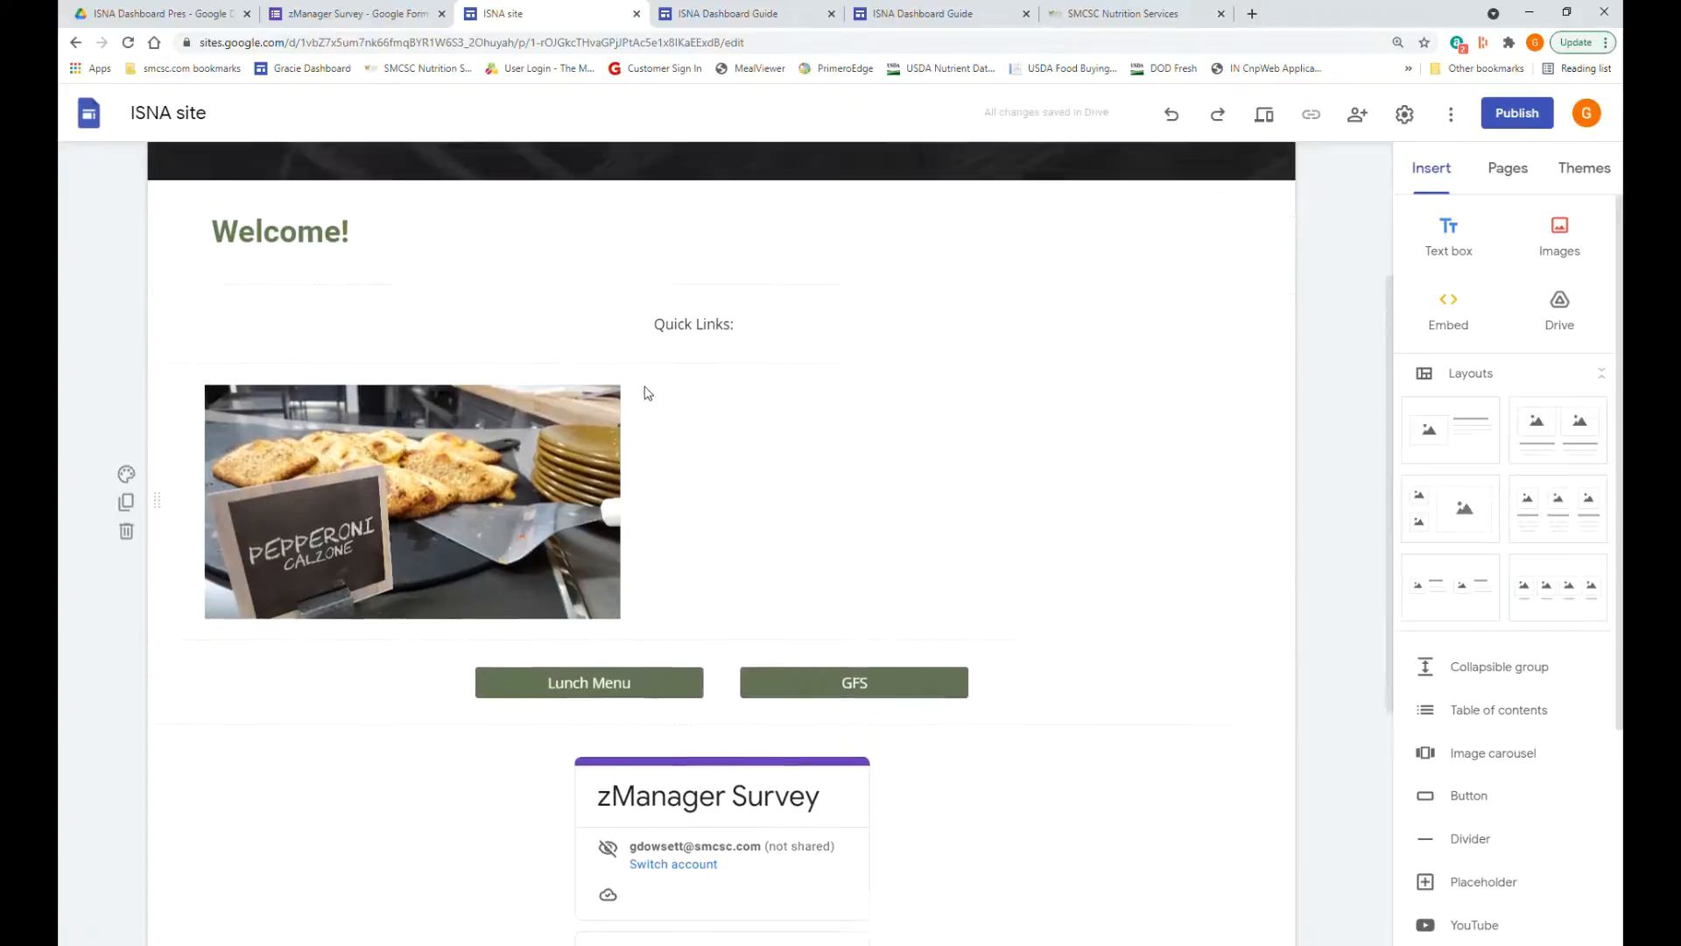
- Widen the Welcome! heading box to the full content width and center its text
scroll(647, 393, up, 2)
click(325, 408)
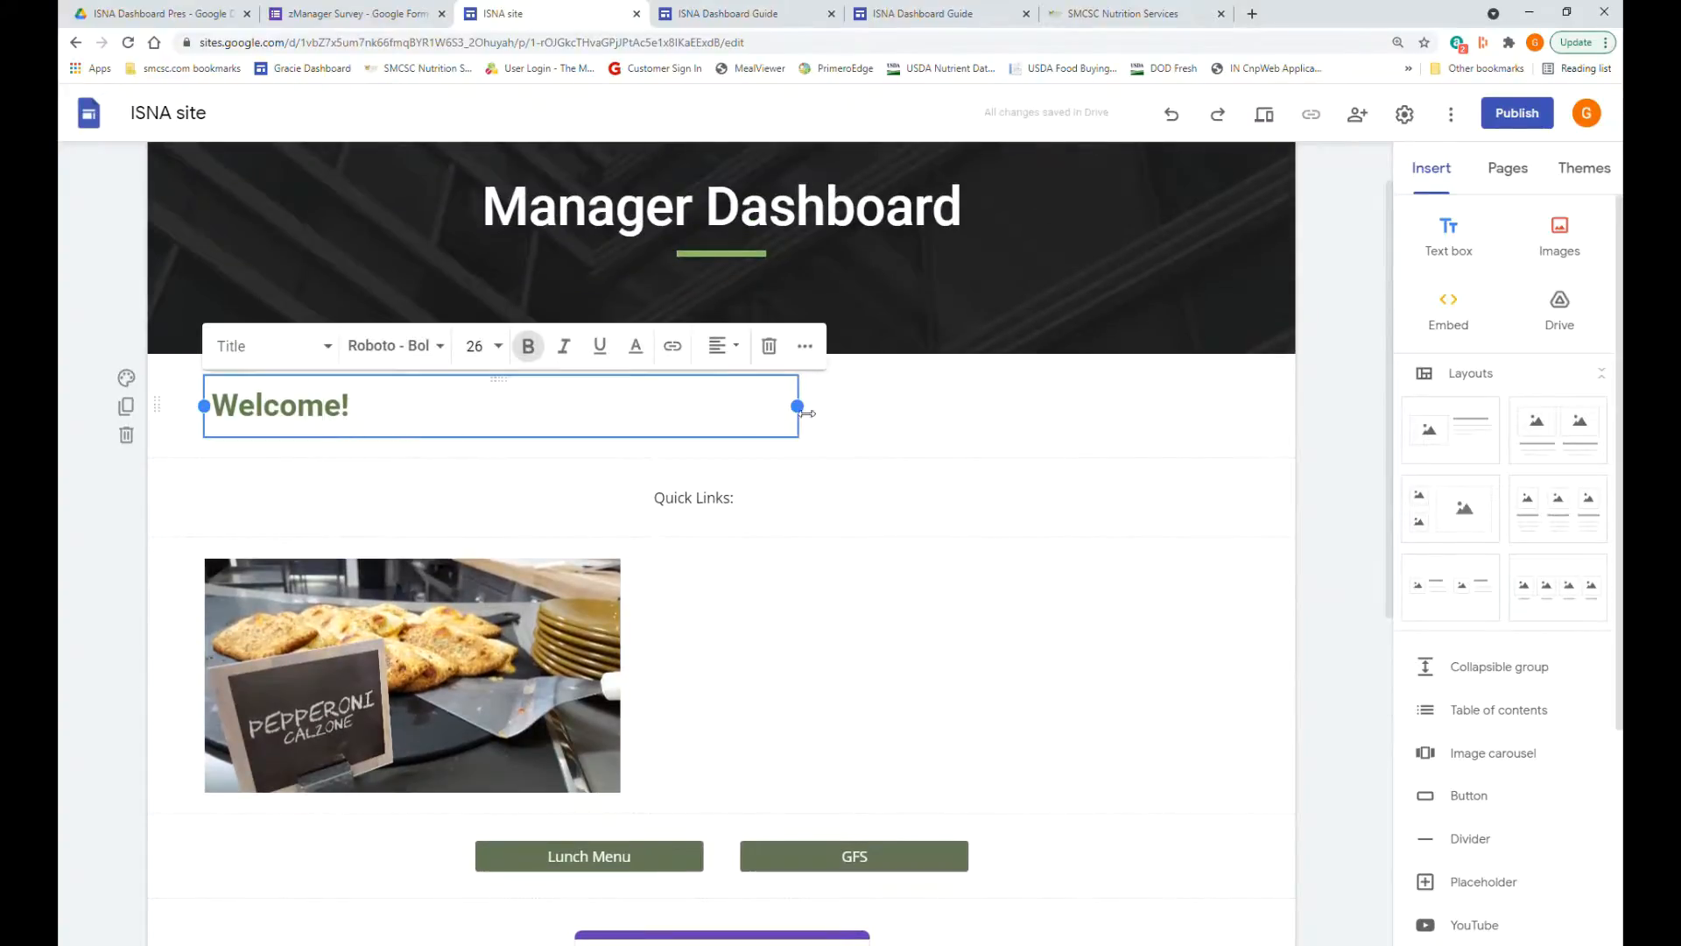
drag(807, 414, 1245, 420)
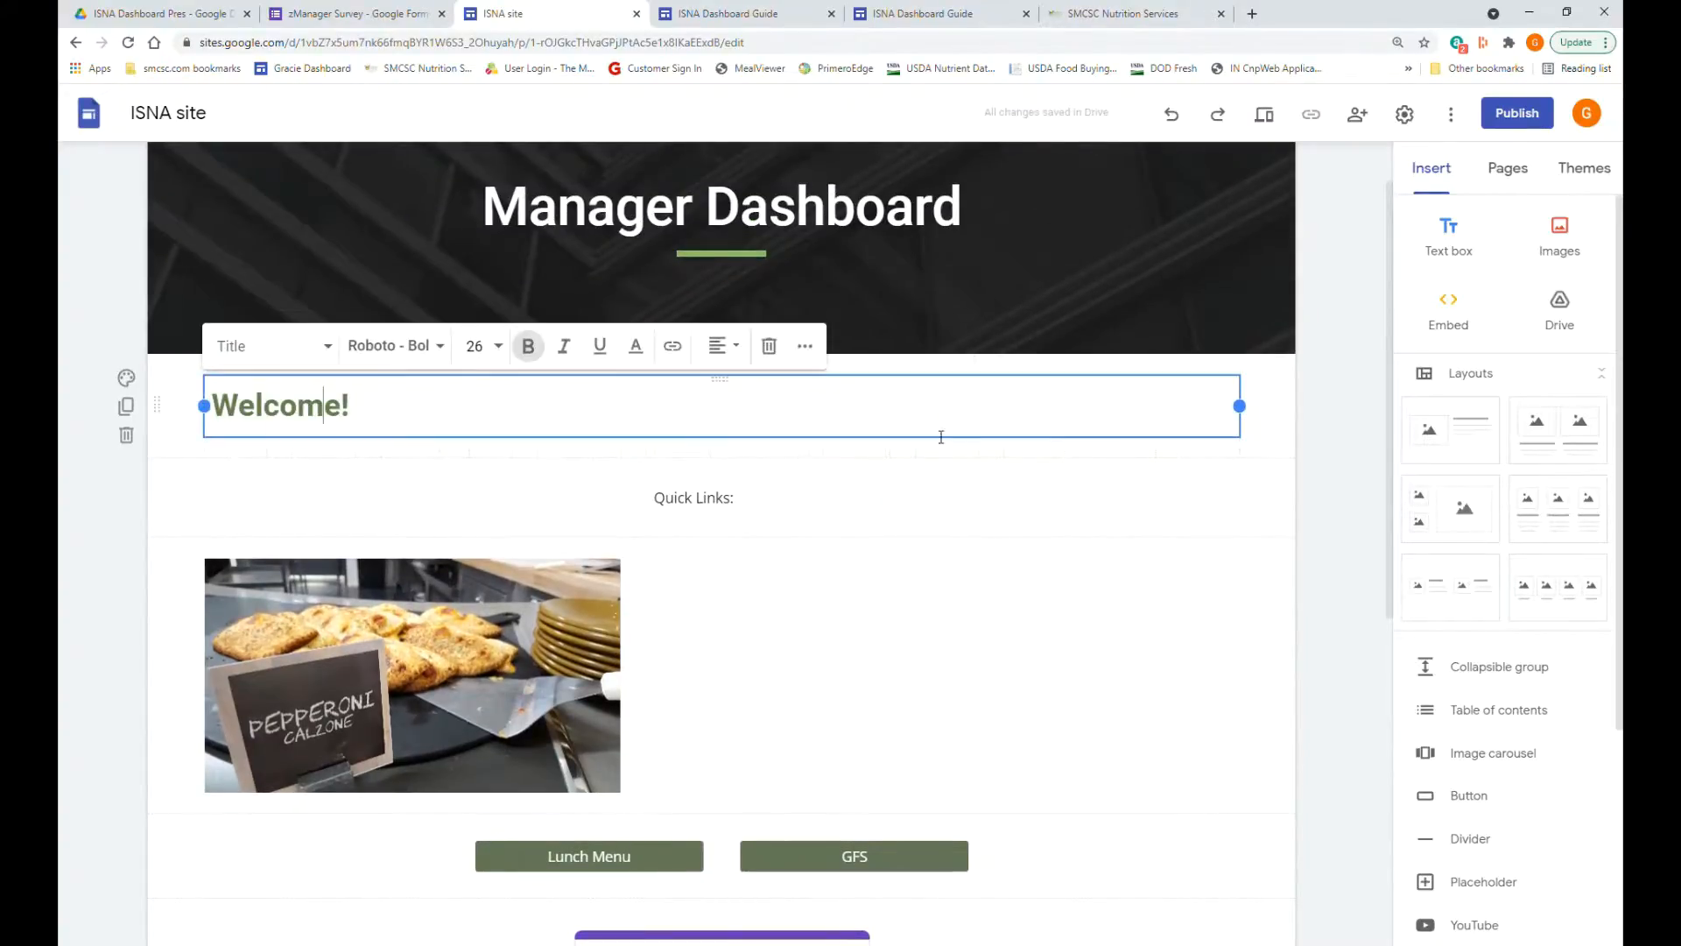
click(723, 346)
click(719, 394)
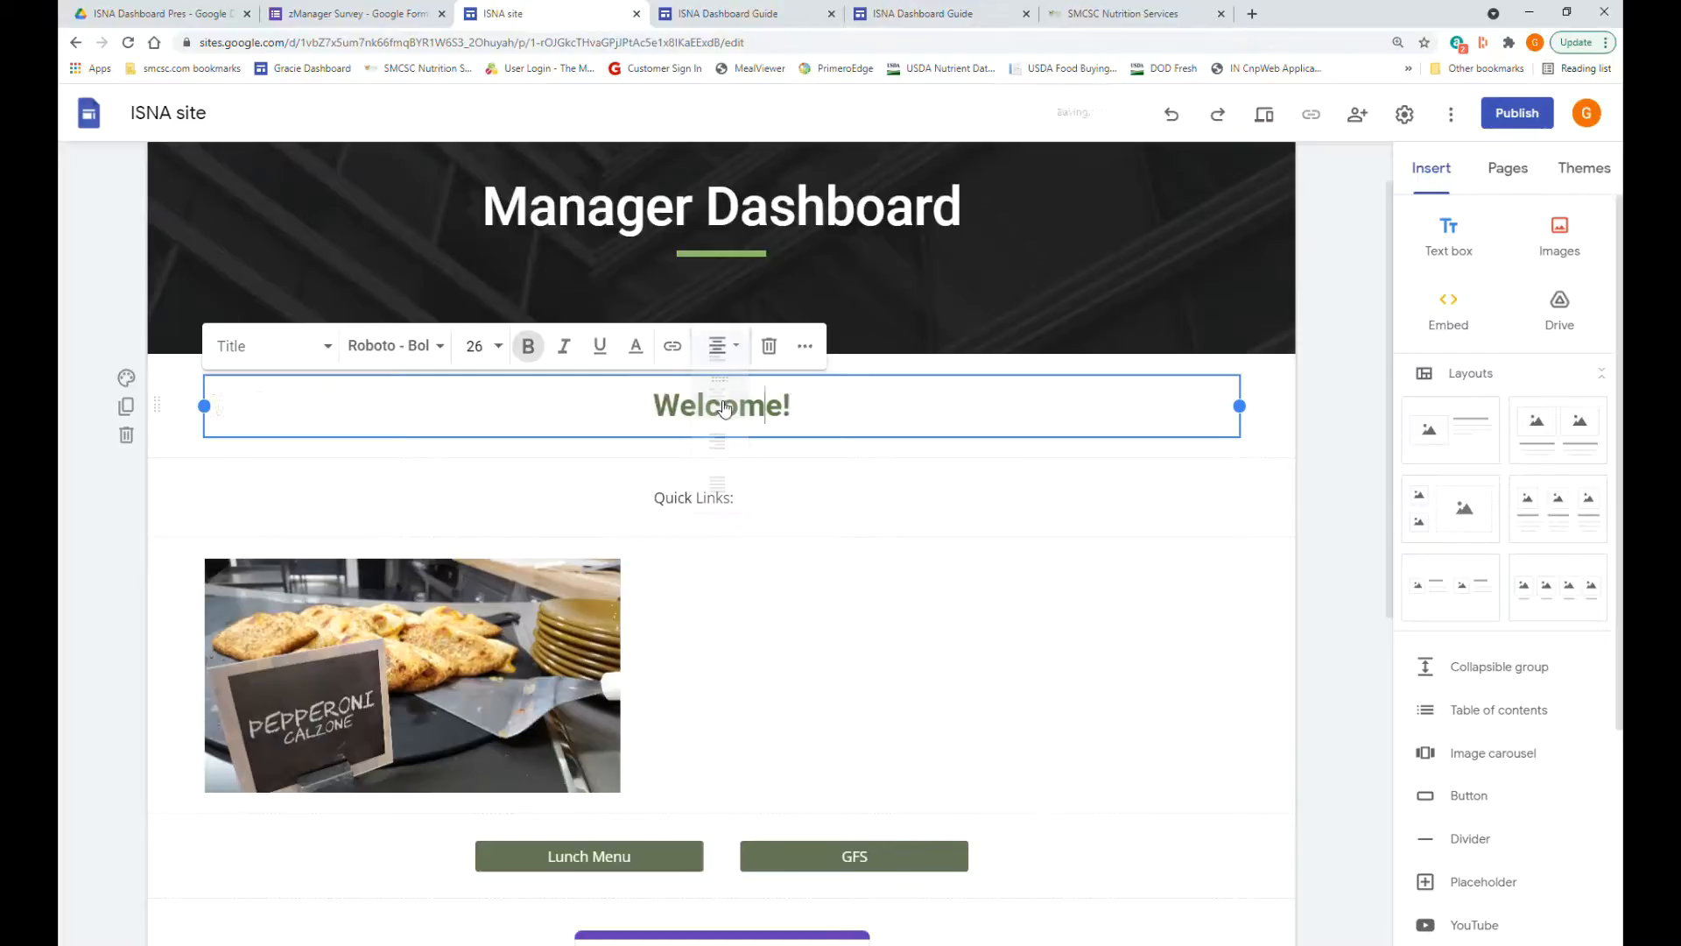
- Stretch the Quick Links: text box across the full content width and center-align its text
click(658, 496)
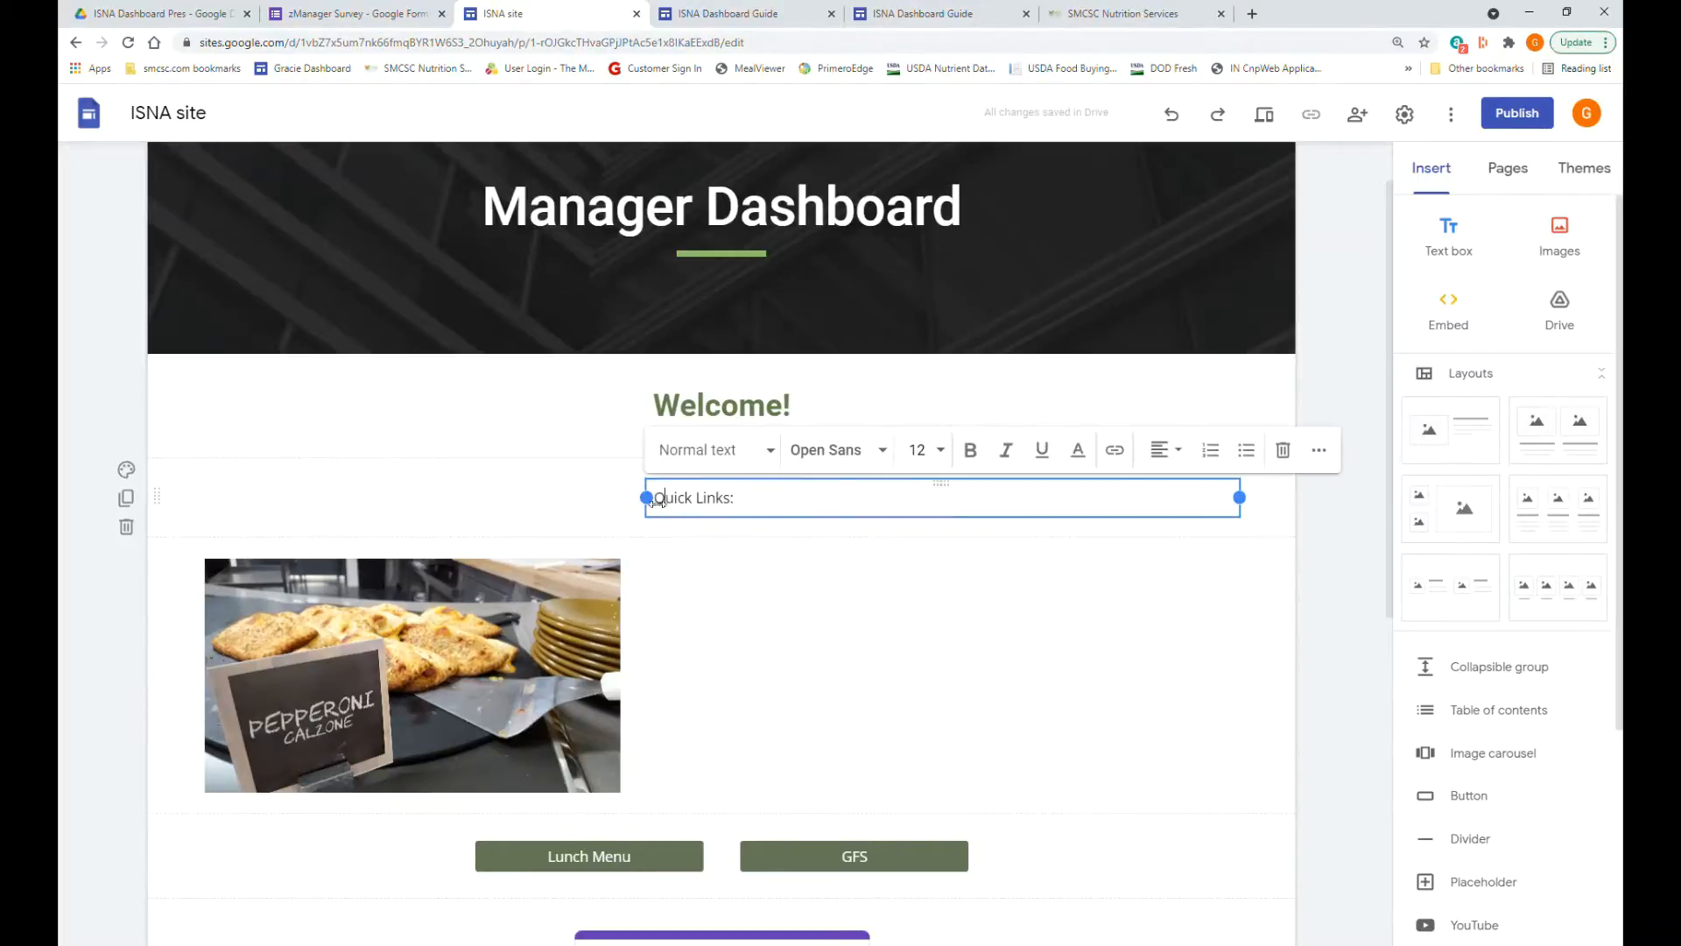
drag(648, 497, 204, 497)
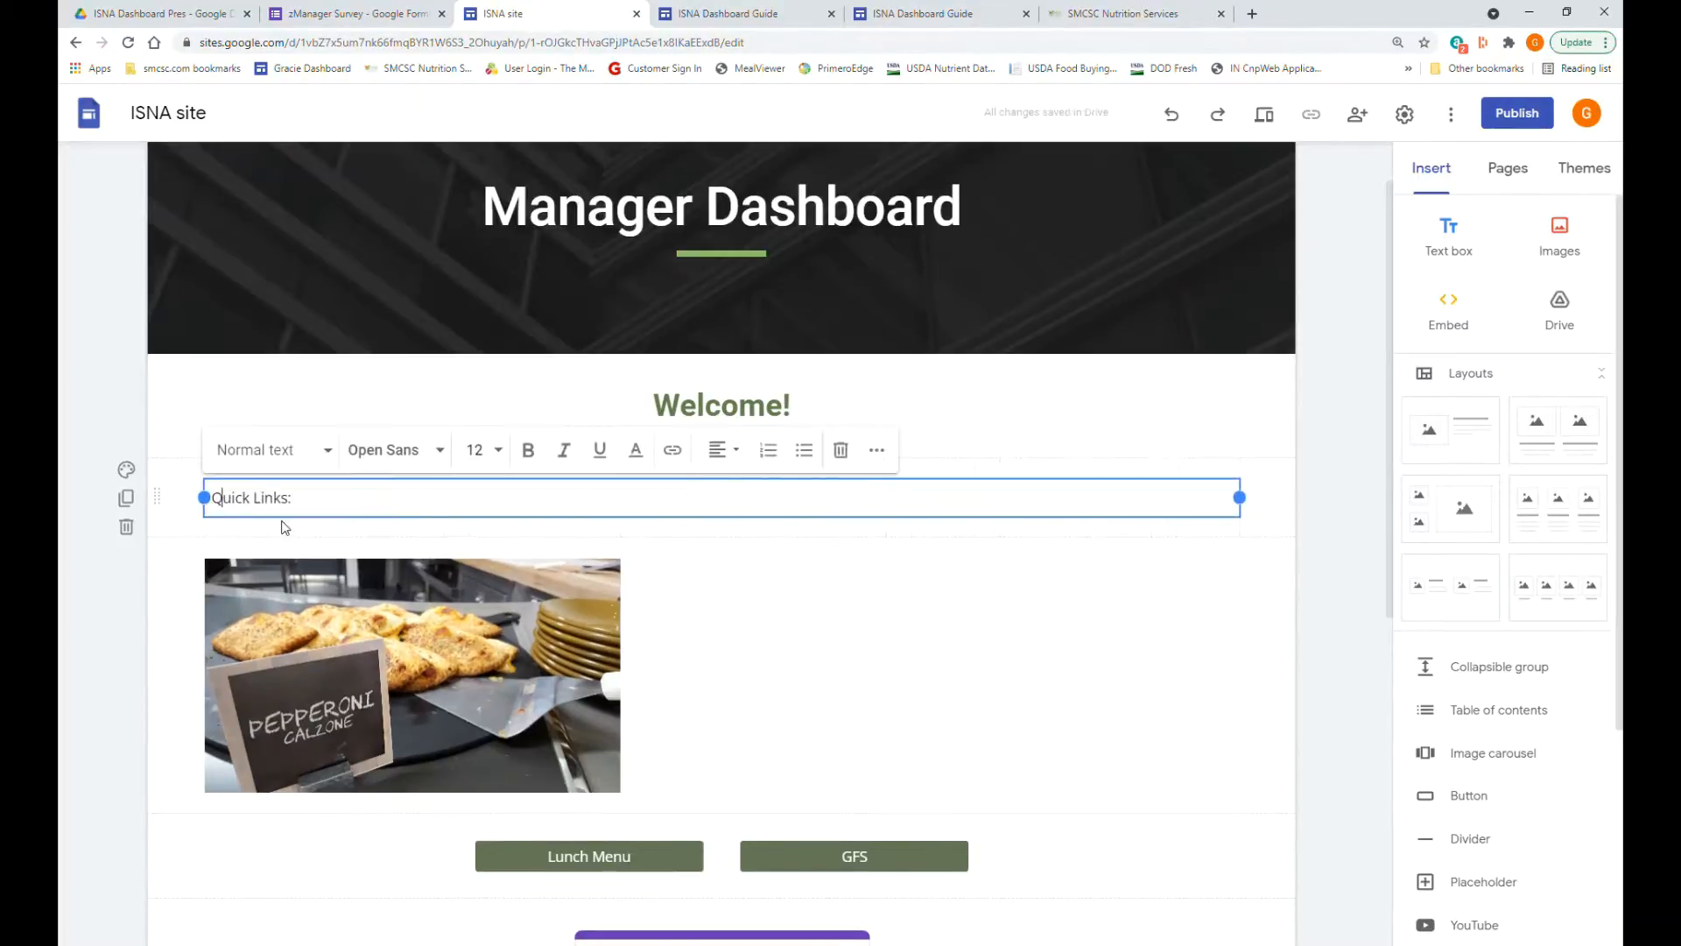
click(734, 452)
click(735, 499)
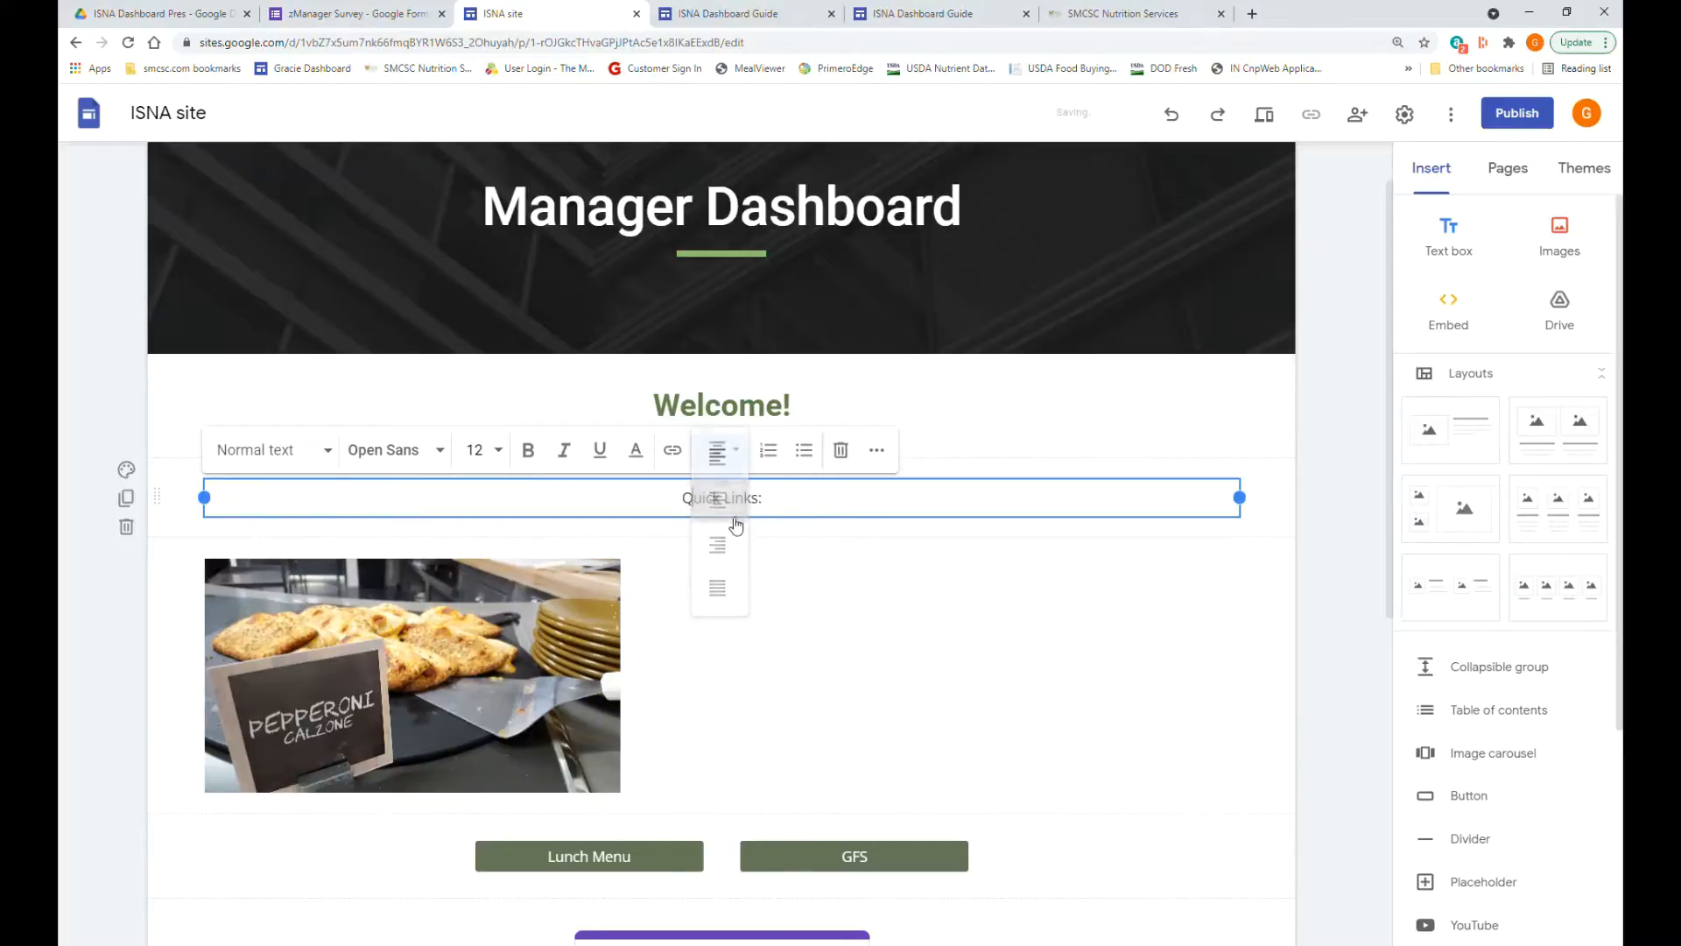
click(1348, 565)
- Search Drive for "isna" and insert the zPepperoni-Calzone PDF from the ISNA Dashboard Pres folder into the page
scroll(836, 648, down, 3)
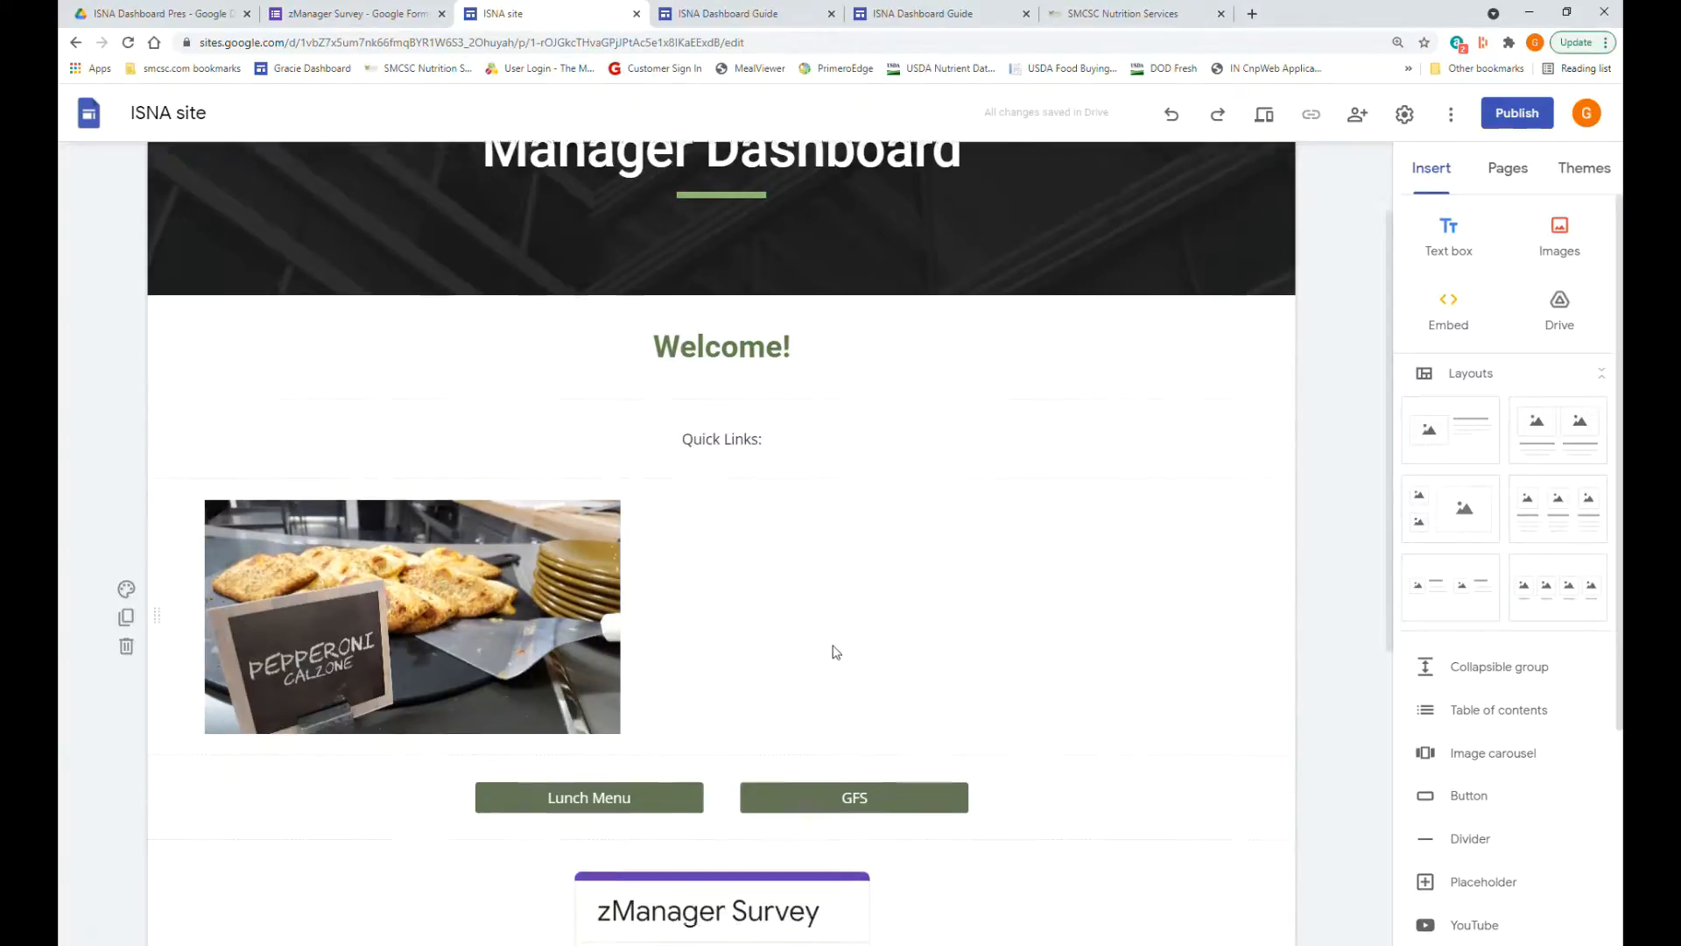
click(758, 430)
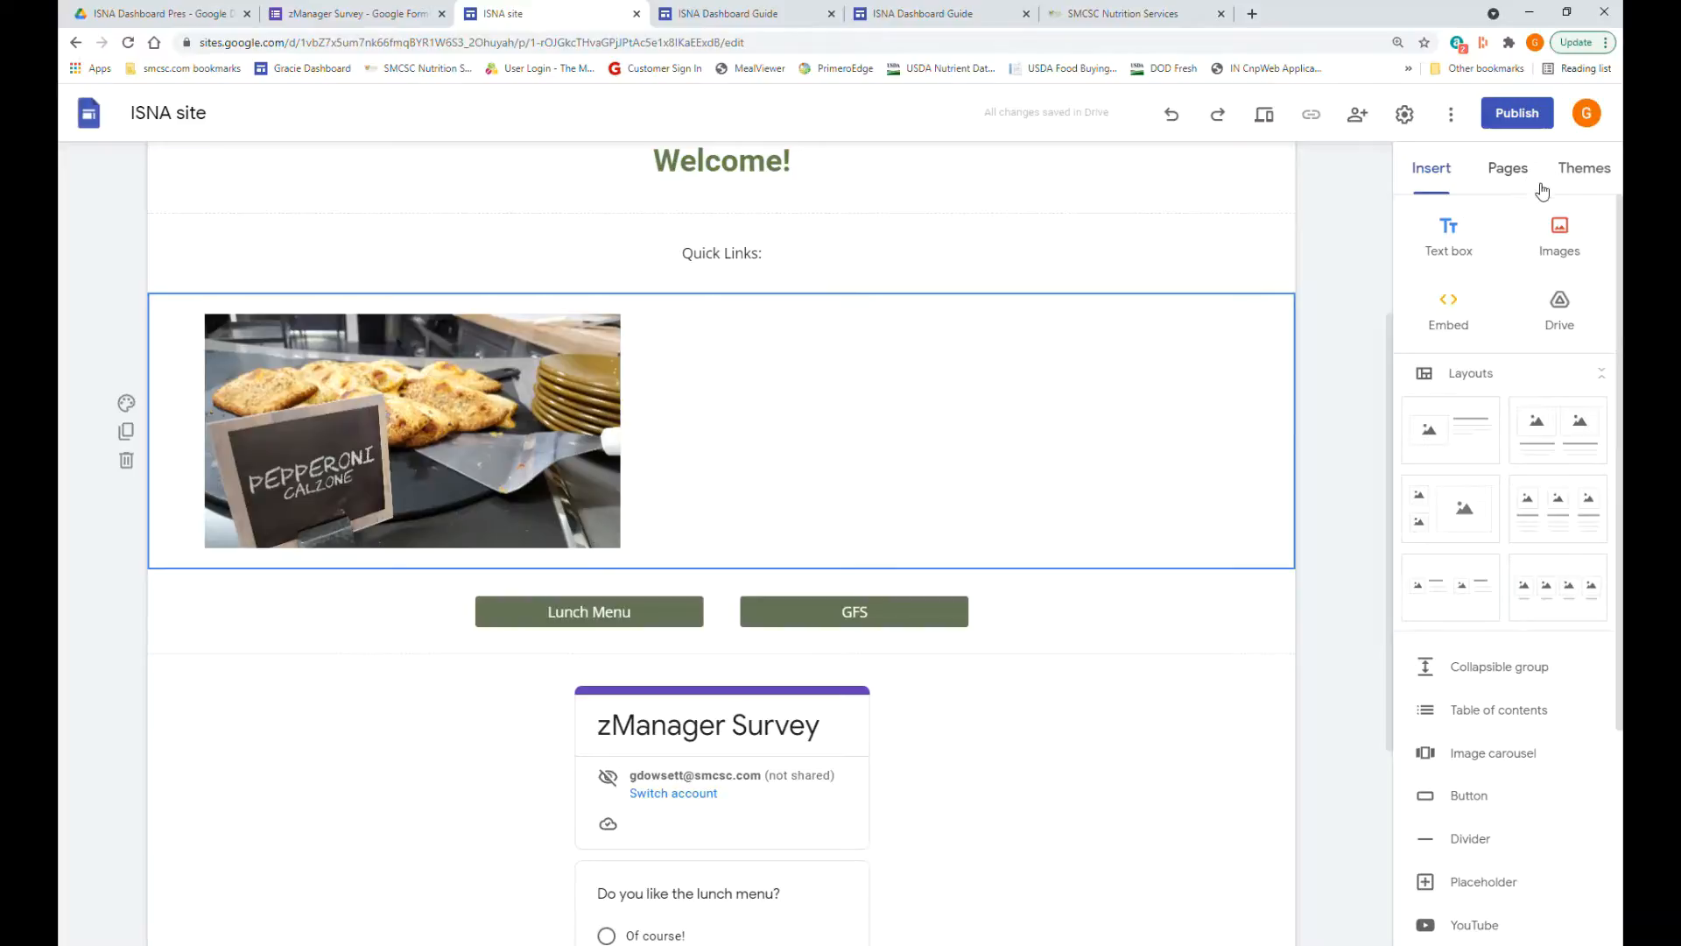
click(1565, 326)
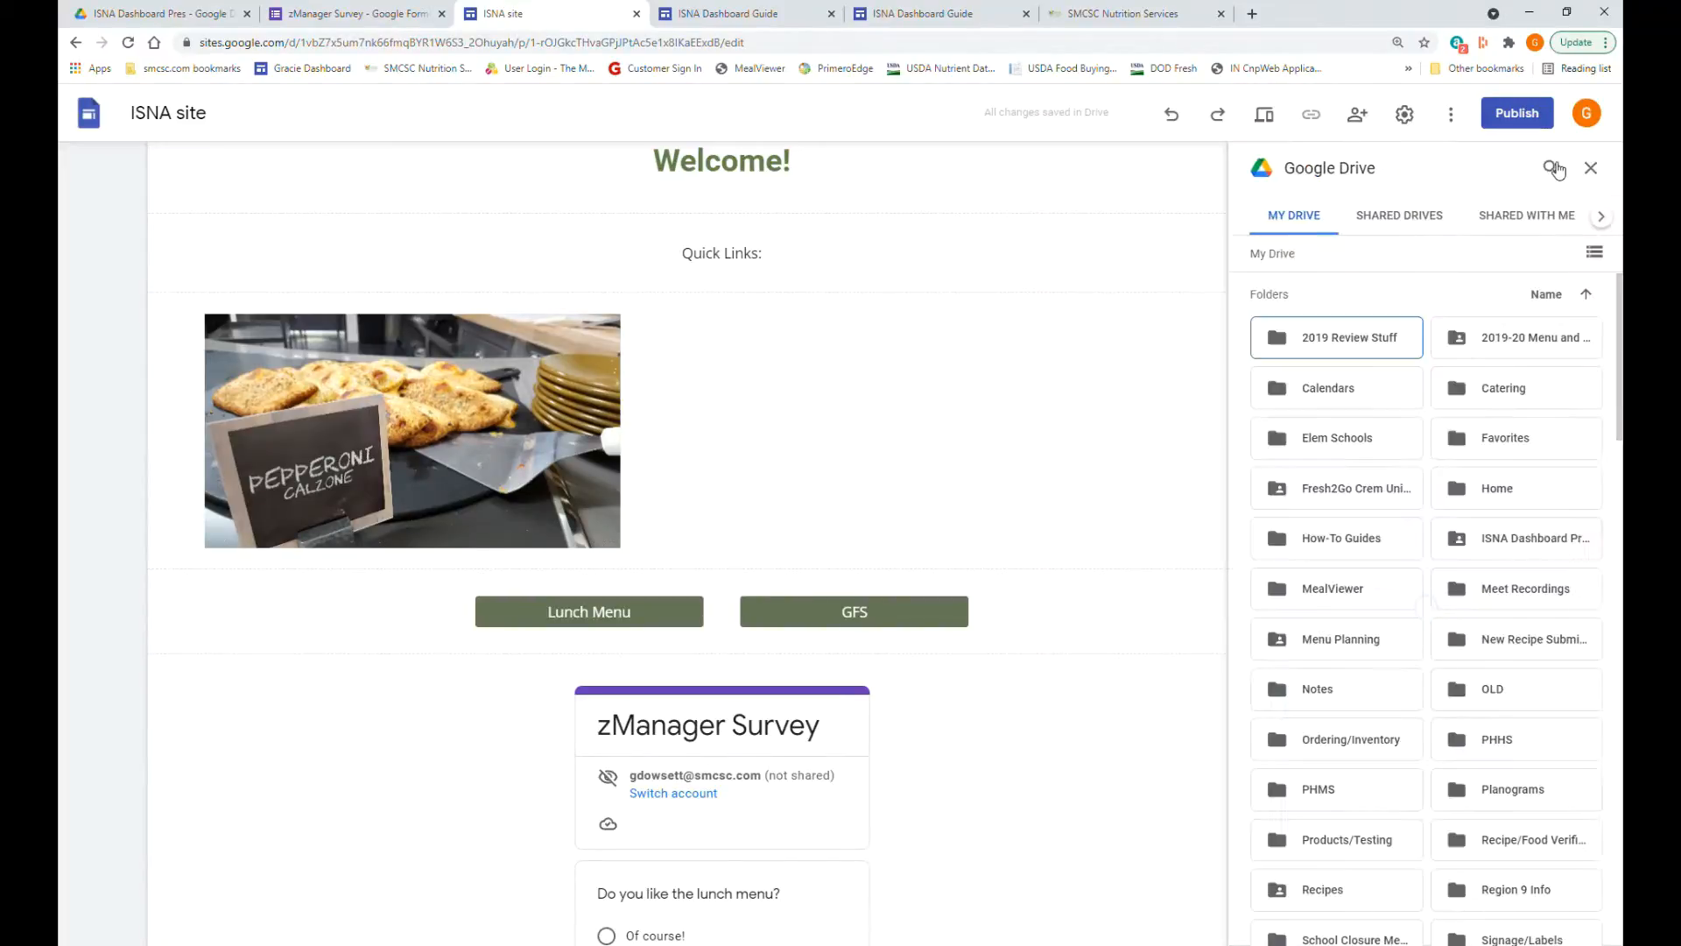
click(1555, 168)
text(isna)
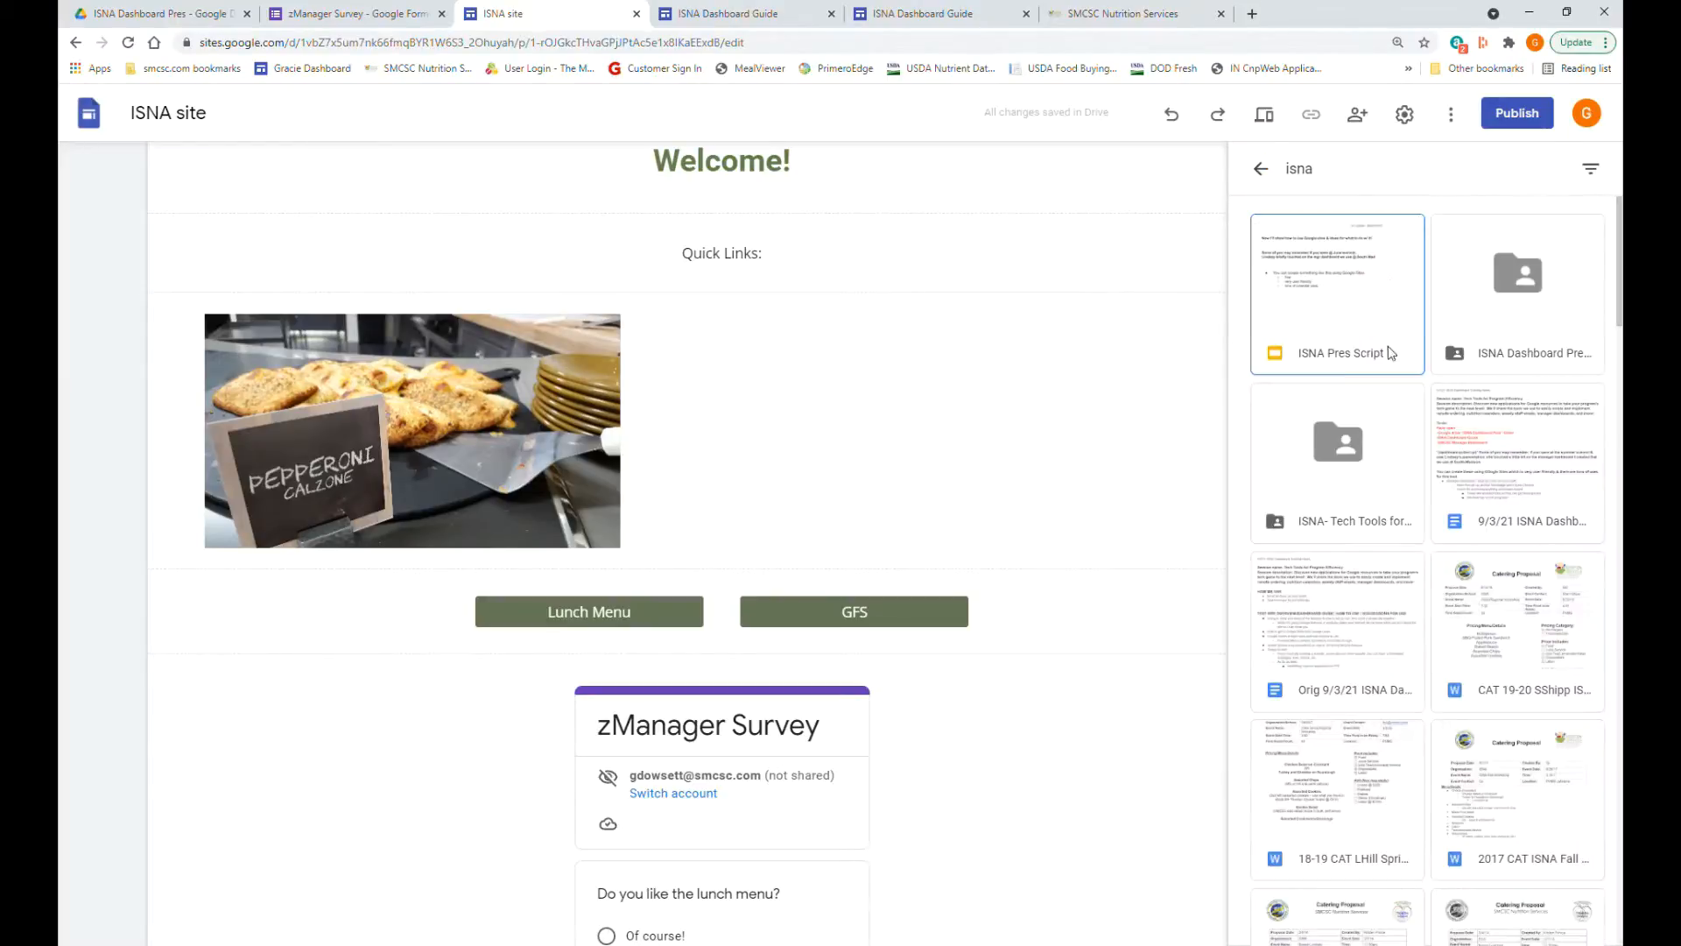
double_click(1517, 289)
scroll(1408, 486, down, 3)
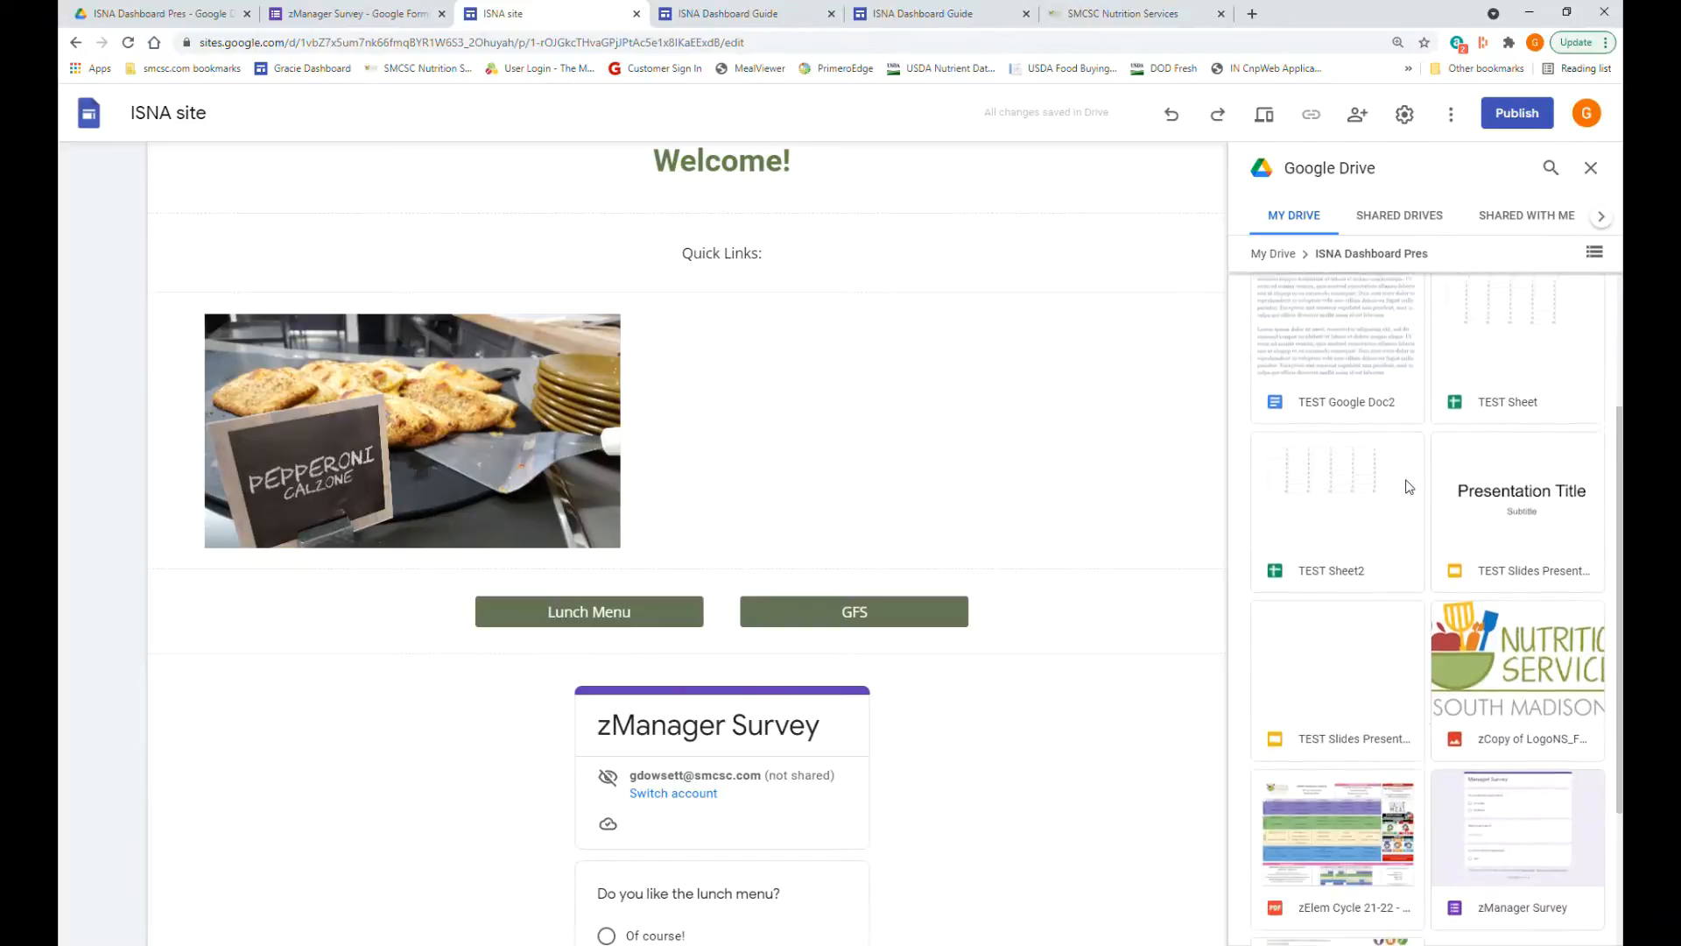
scroll(1409, 487, down, 3)
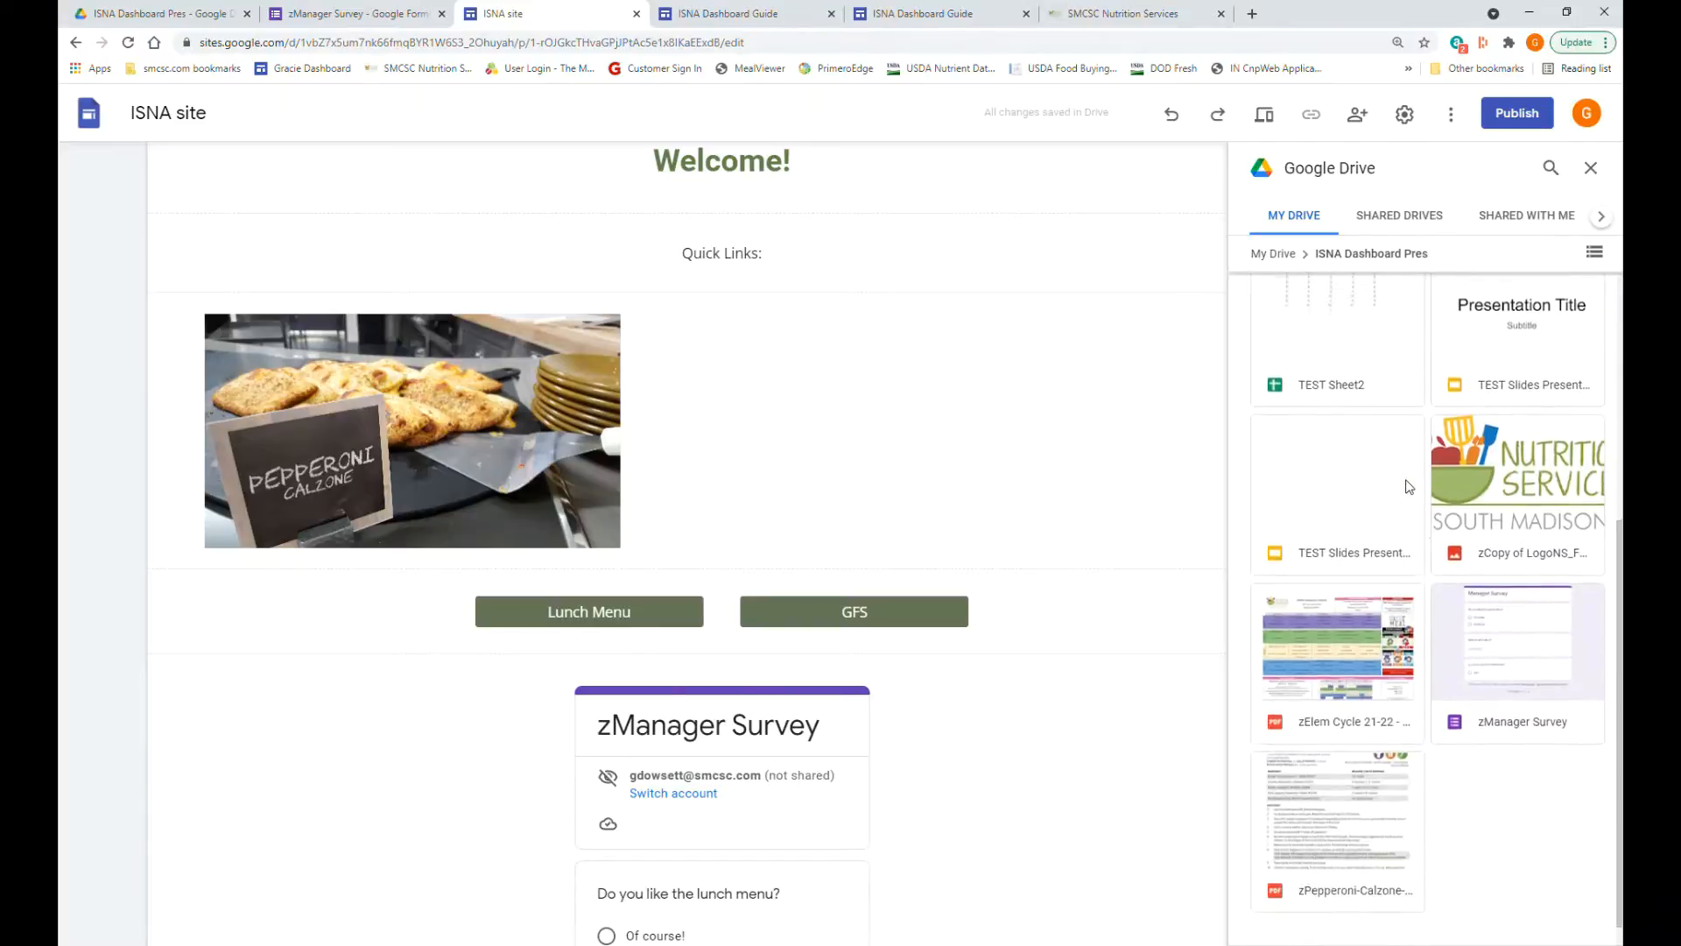
double_click(1360, 811)
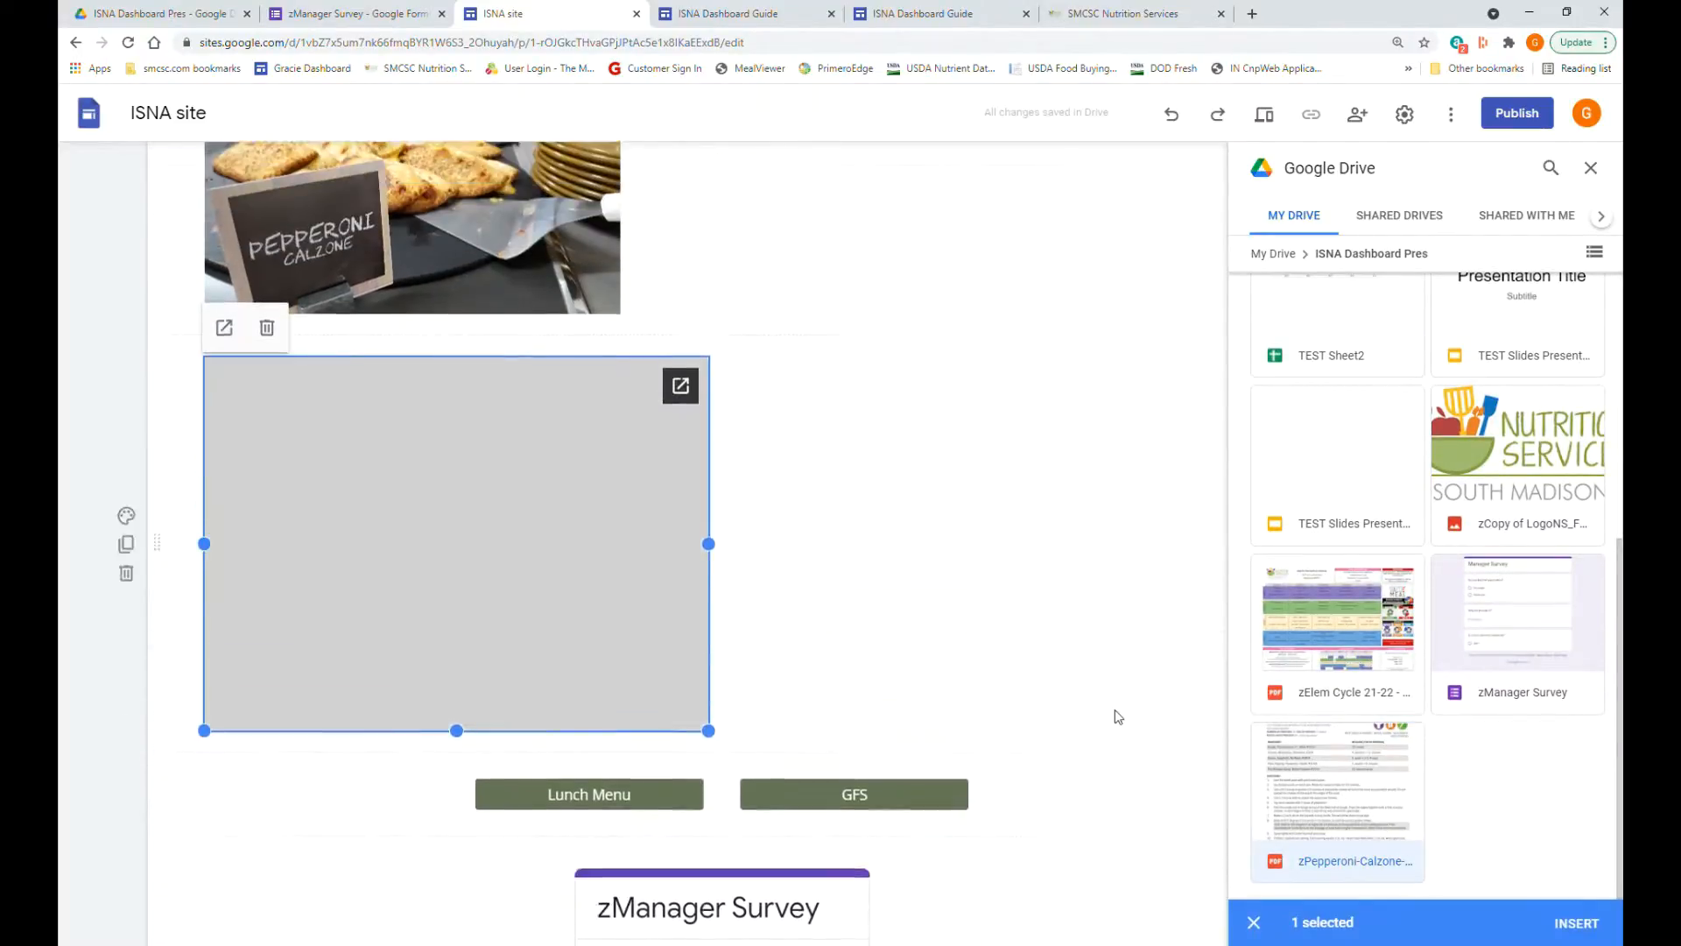
- Place the recipe PDF beside the calzone image, shorten it to the image's height and widen it to the content's edge
drag(490, 705, 815, 326)
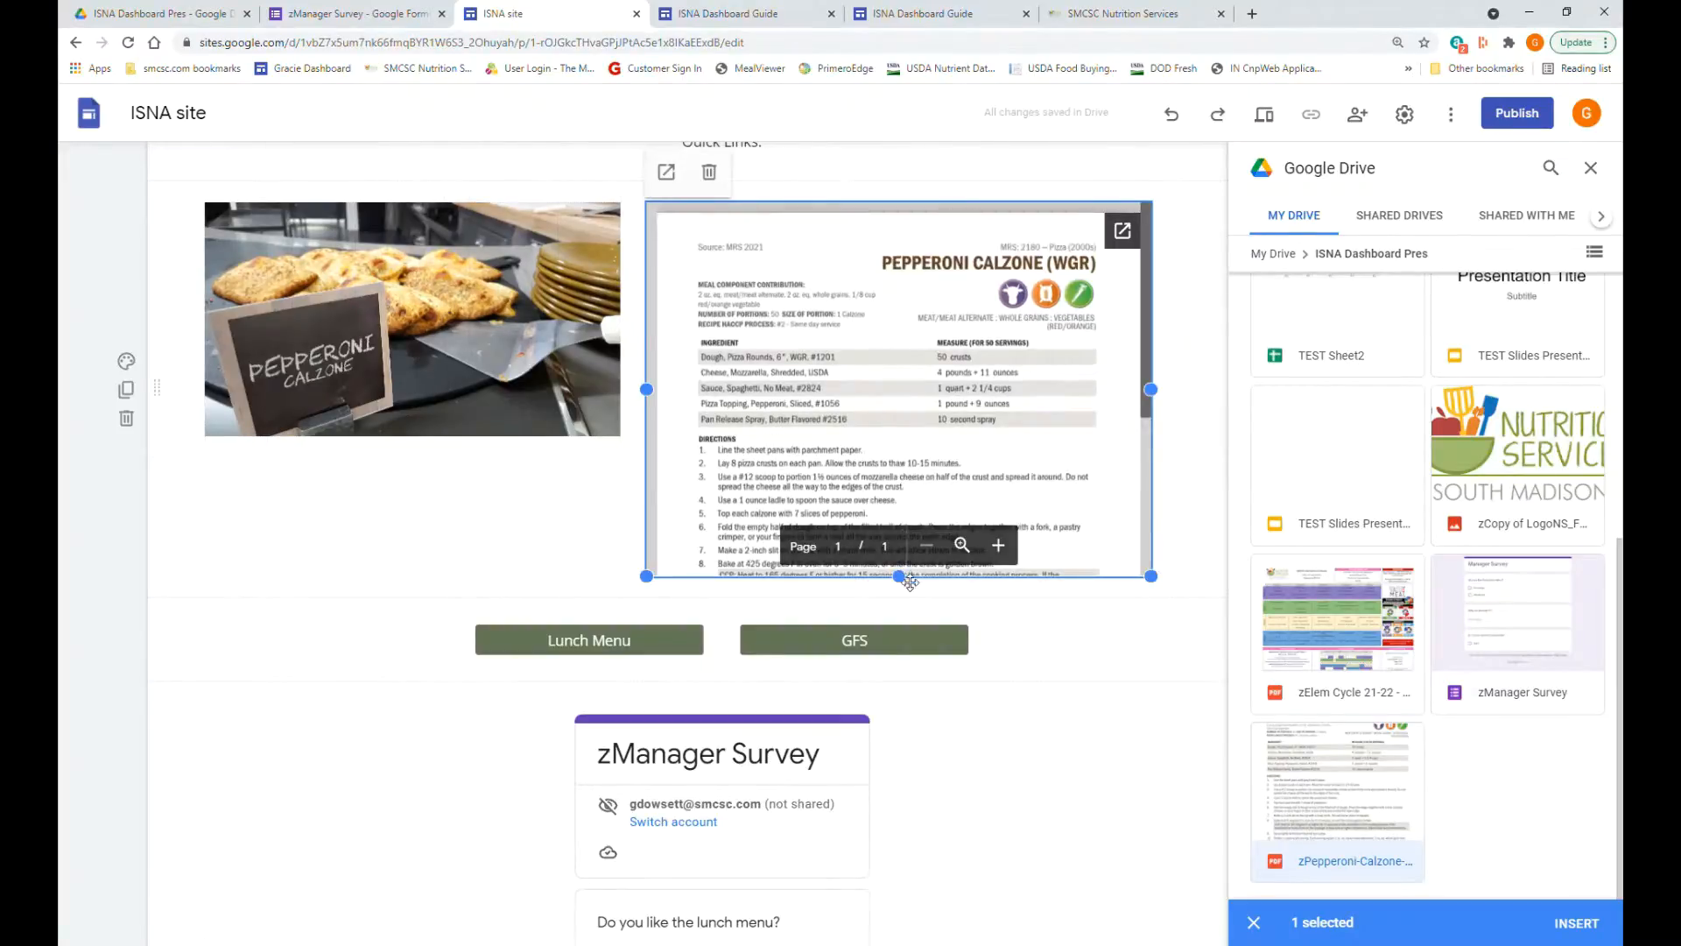
drag(910, 581, 928, 435)
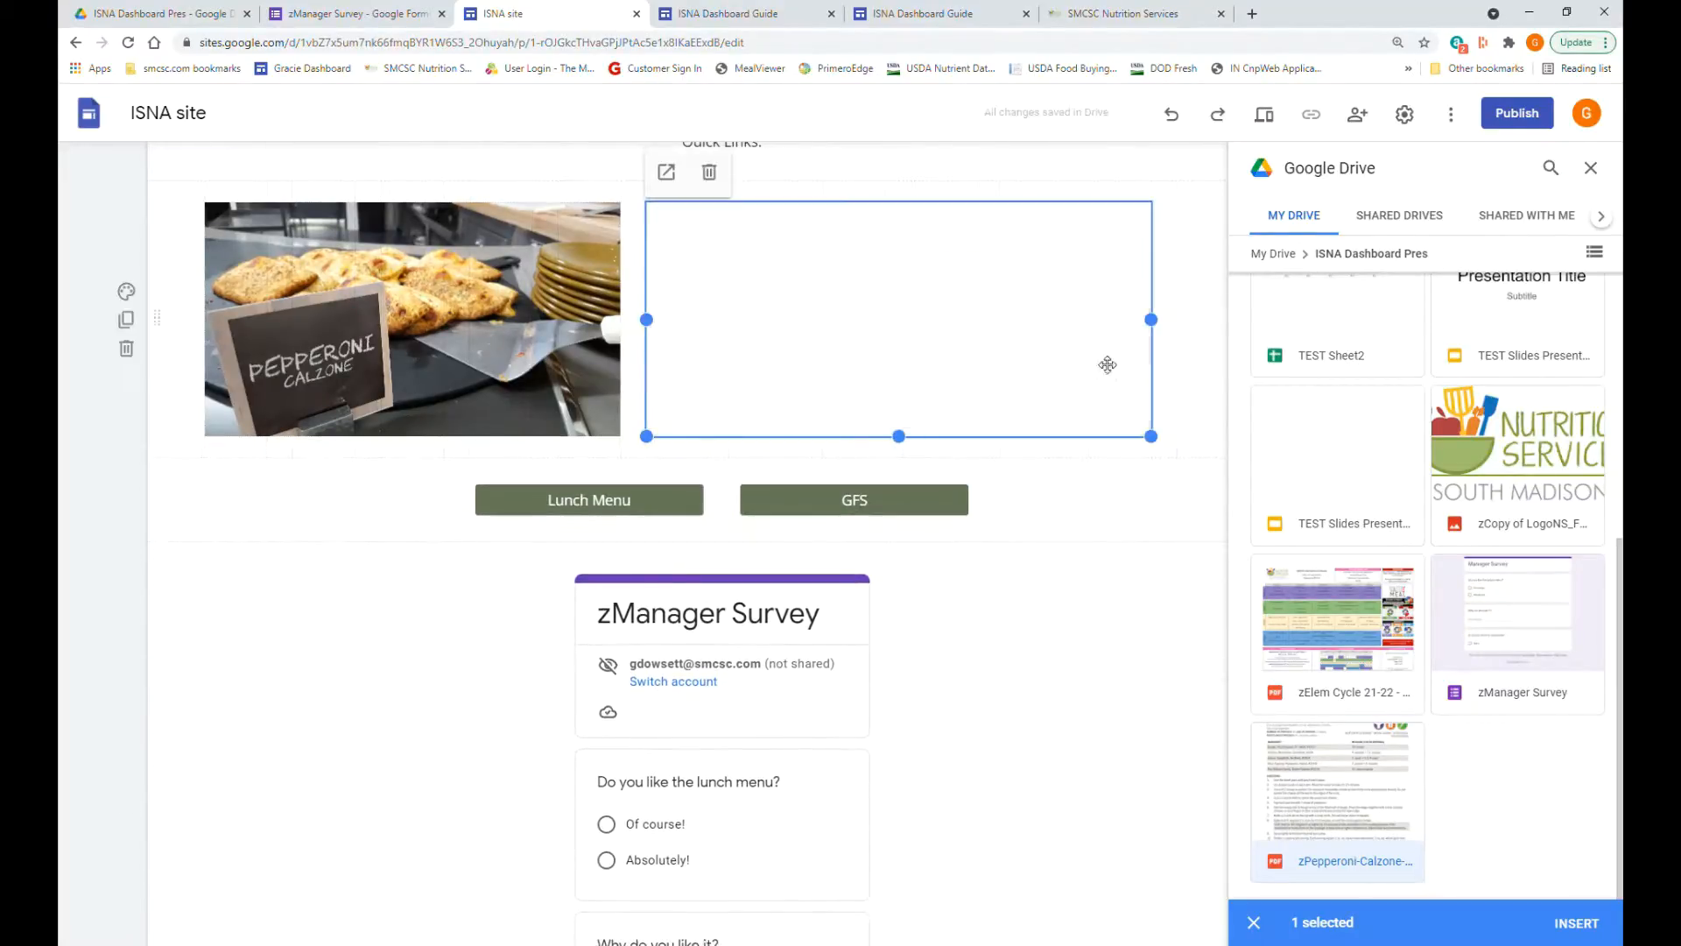
click(1591, 168)
drag(1153, 320, 1243, 317)
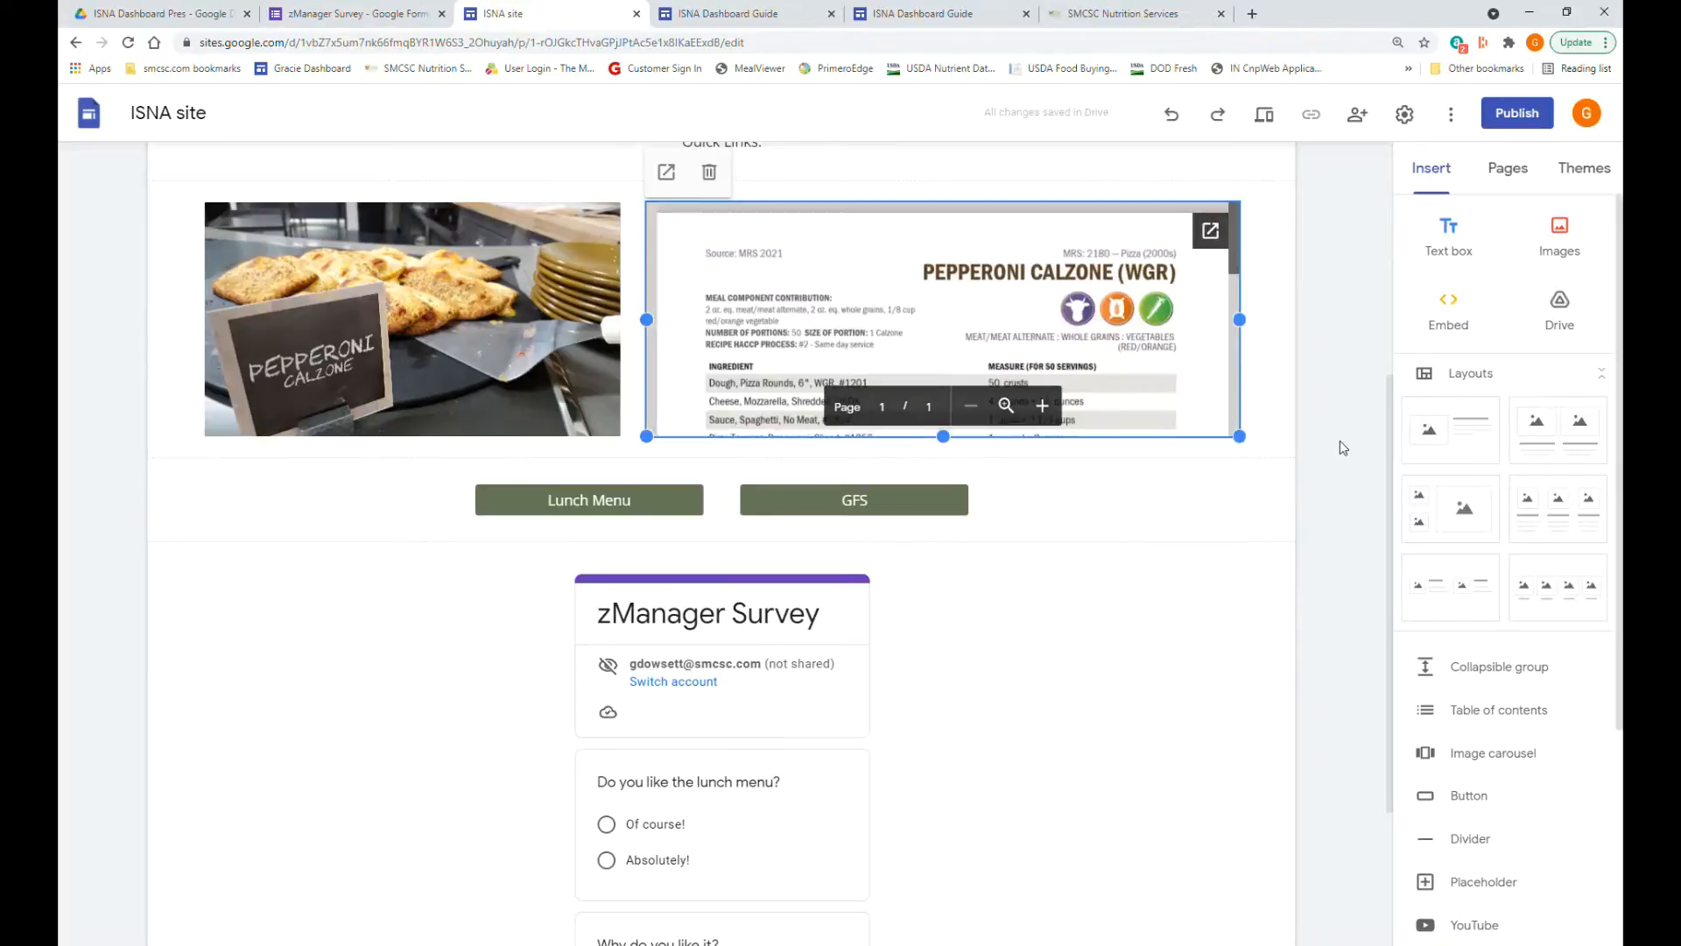
click(1341, 442)
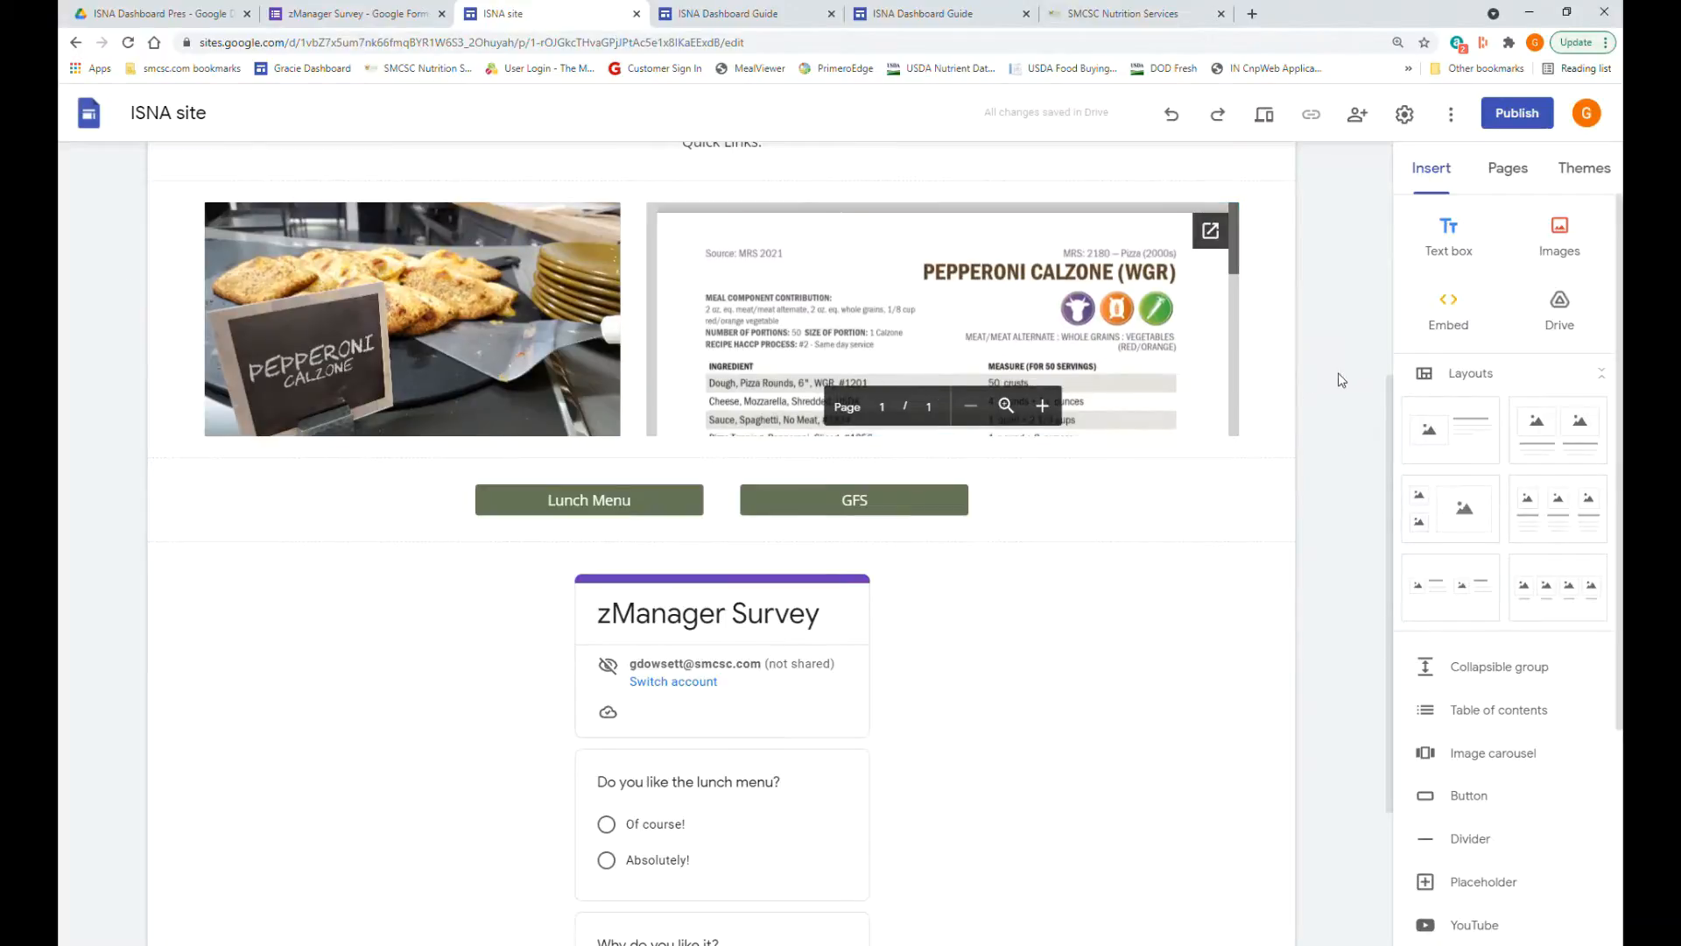
- Check over the finished home page and publish the site with the web address isna-site
scroll(1287, 315, up, 4)
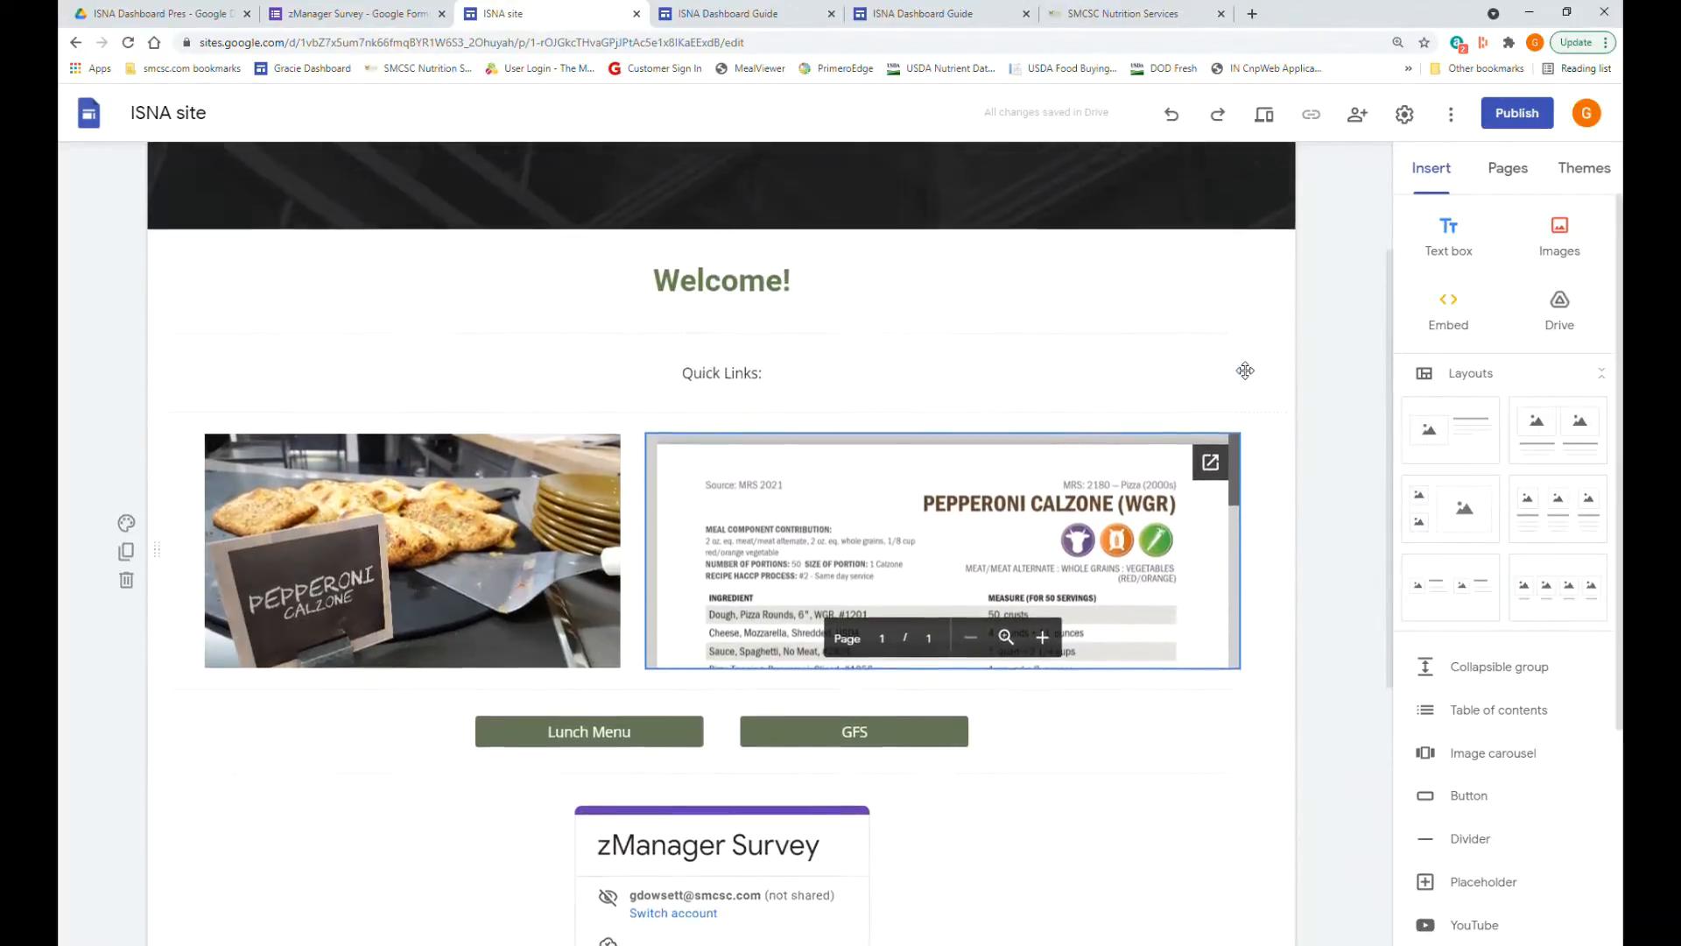
scroll(1245, 371, up, 1)
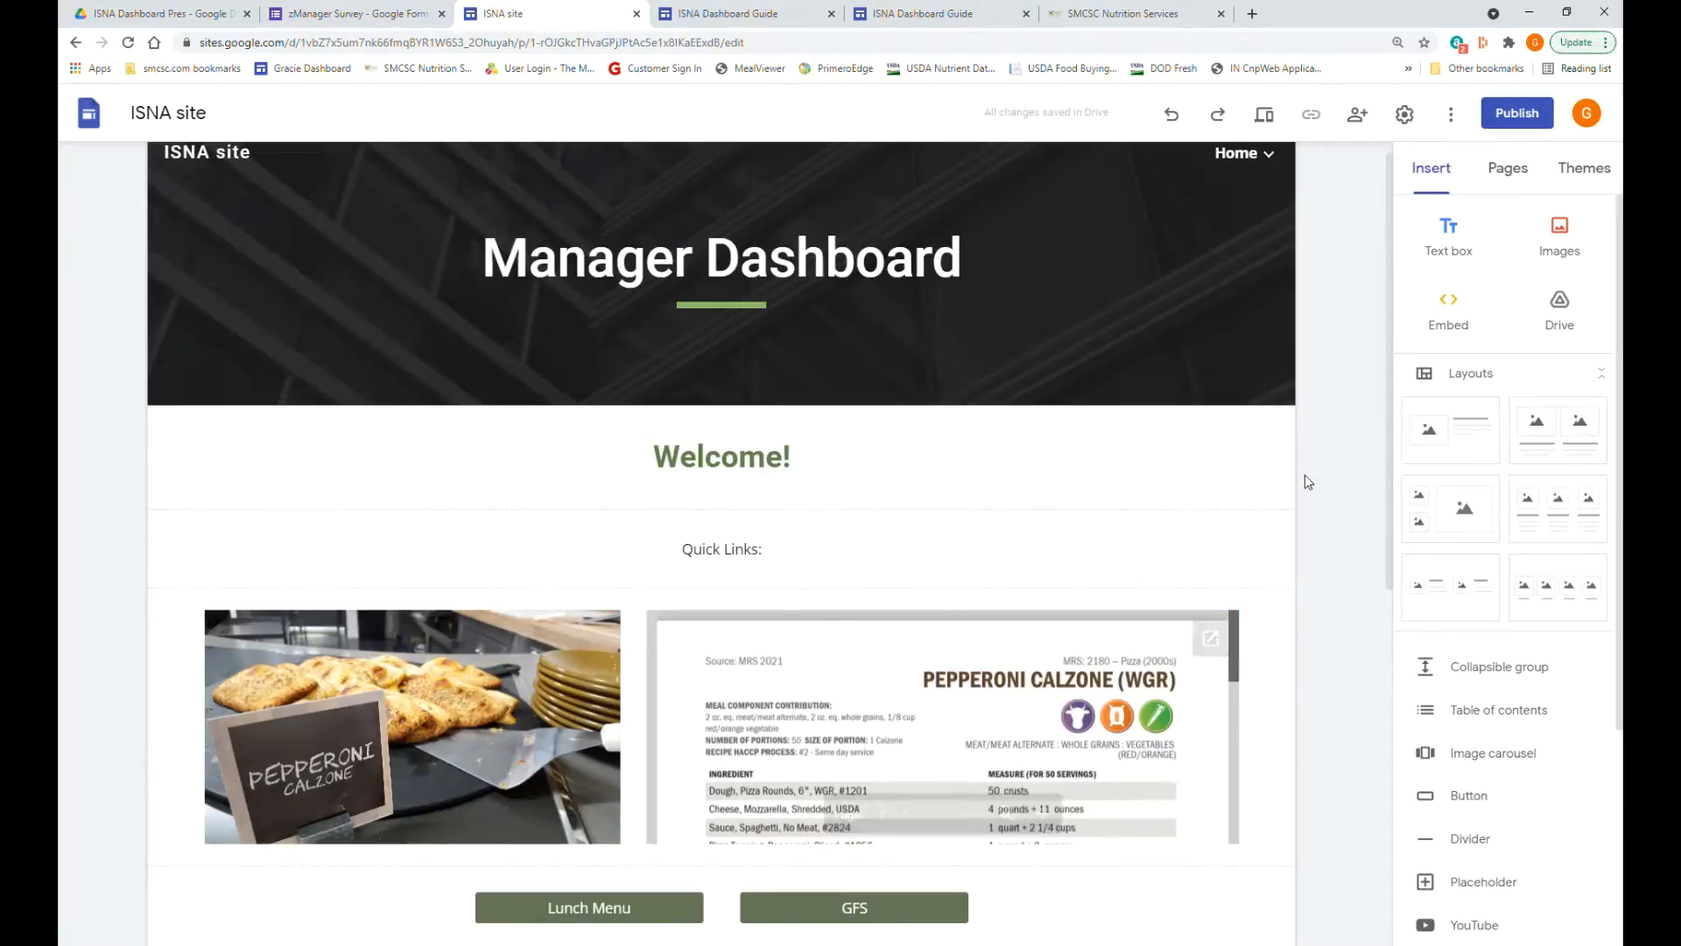
scroll(1304, 481, down, 1)
scroll(1305, 482, down, 3)
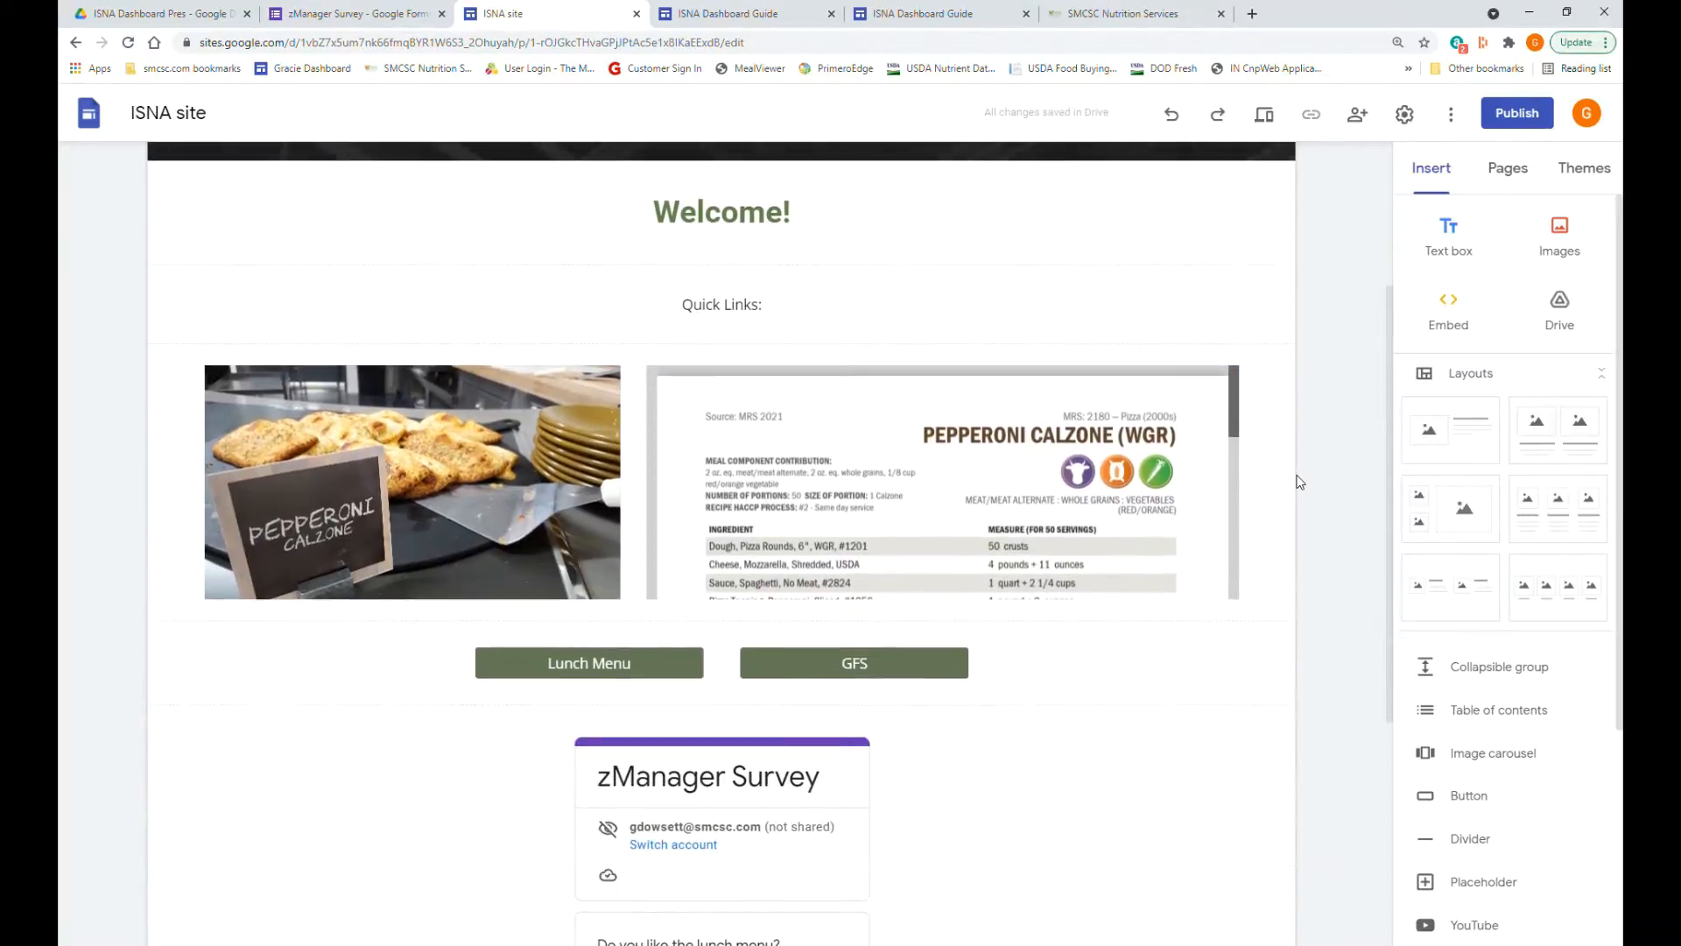
scroll(1296, 477, up, 2)
scroll(1295, 463, up, 2)
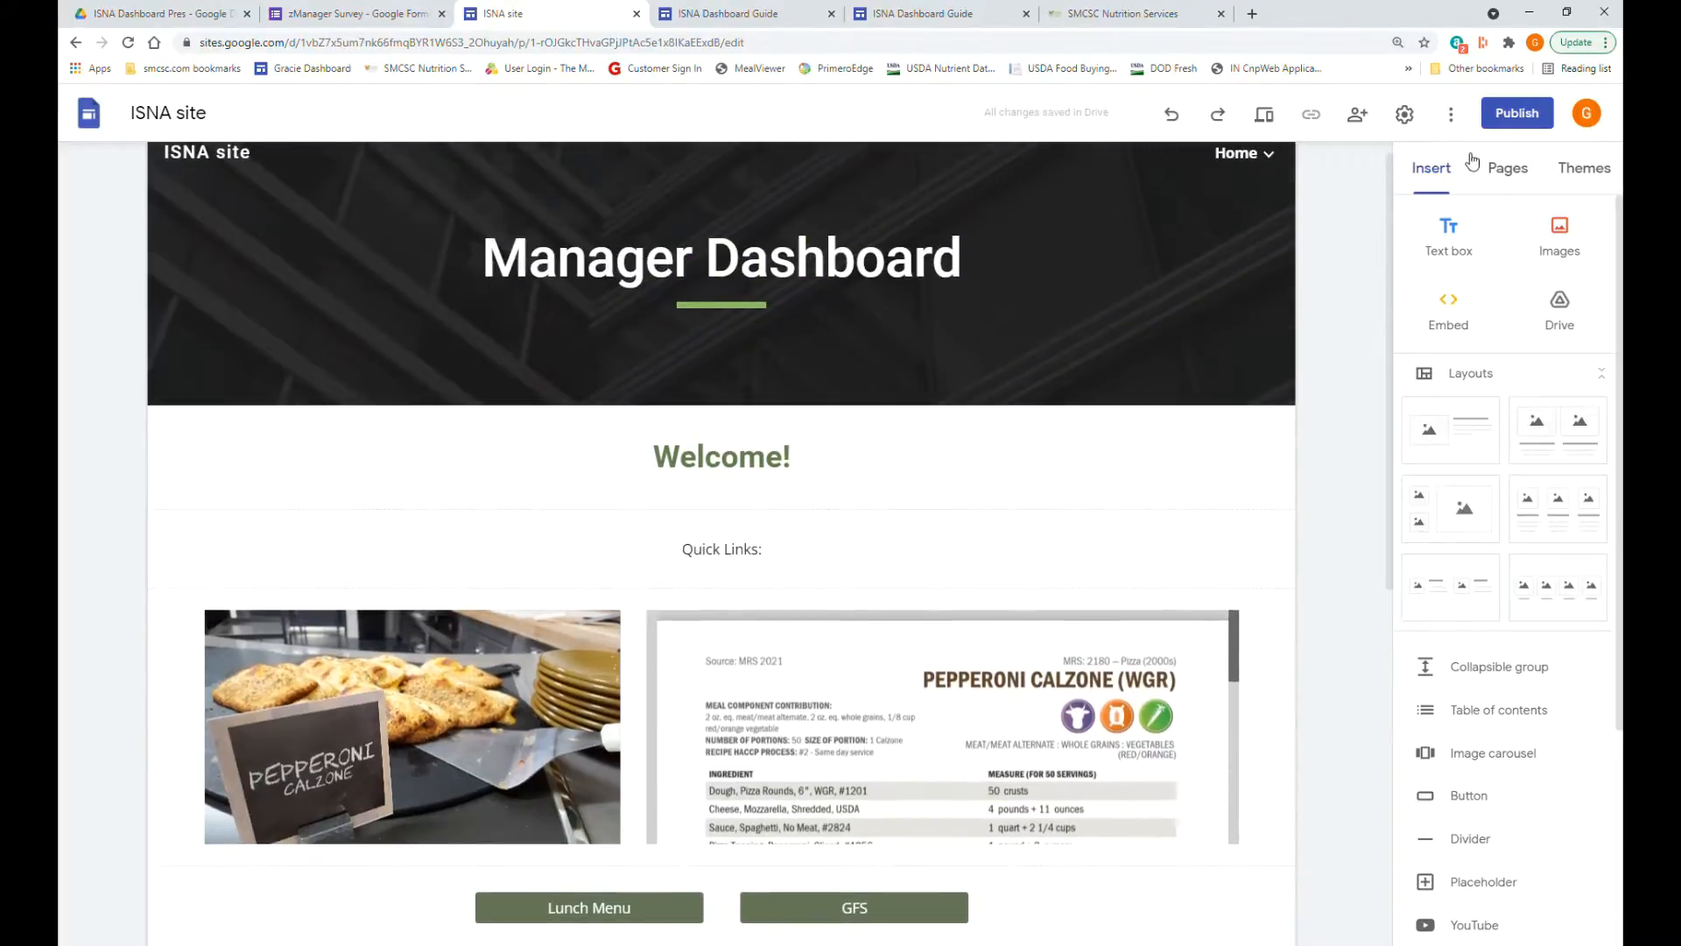
click(1500, 120)
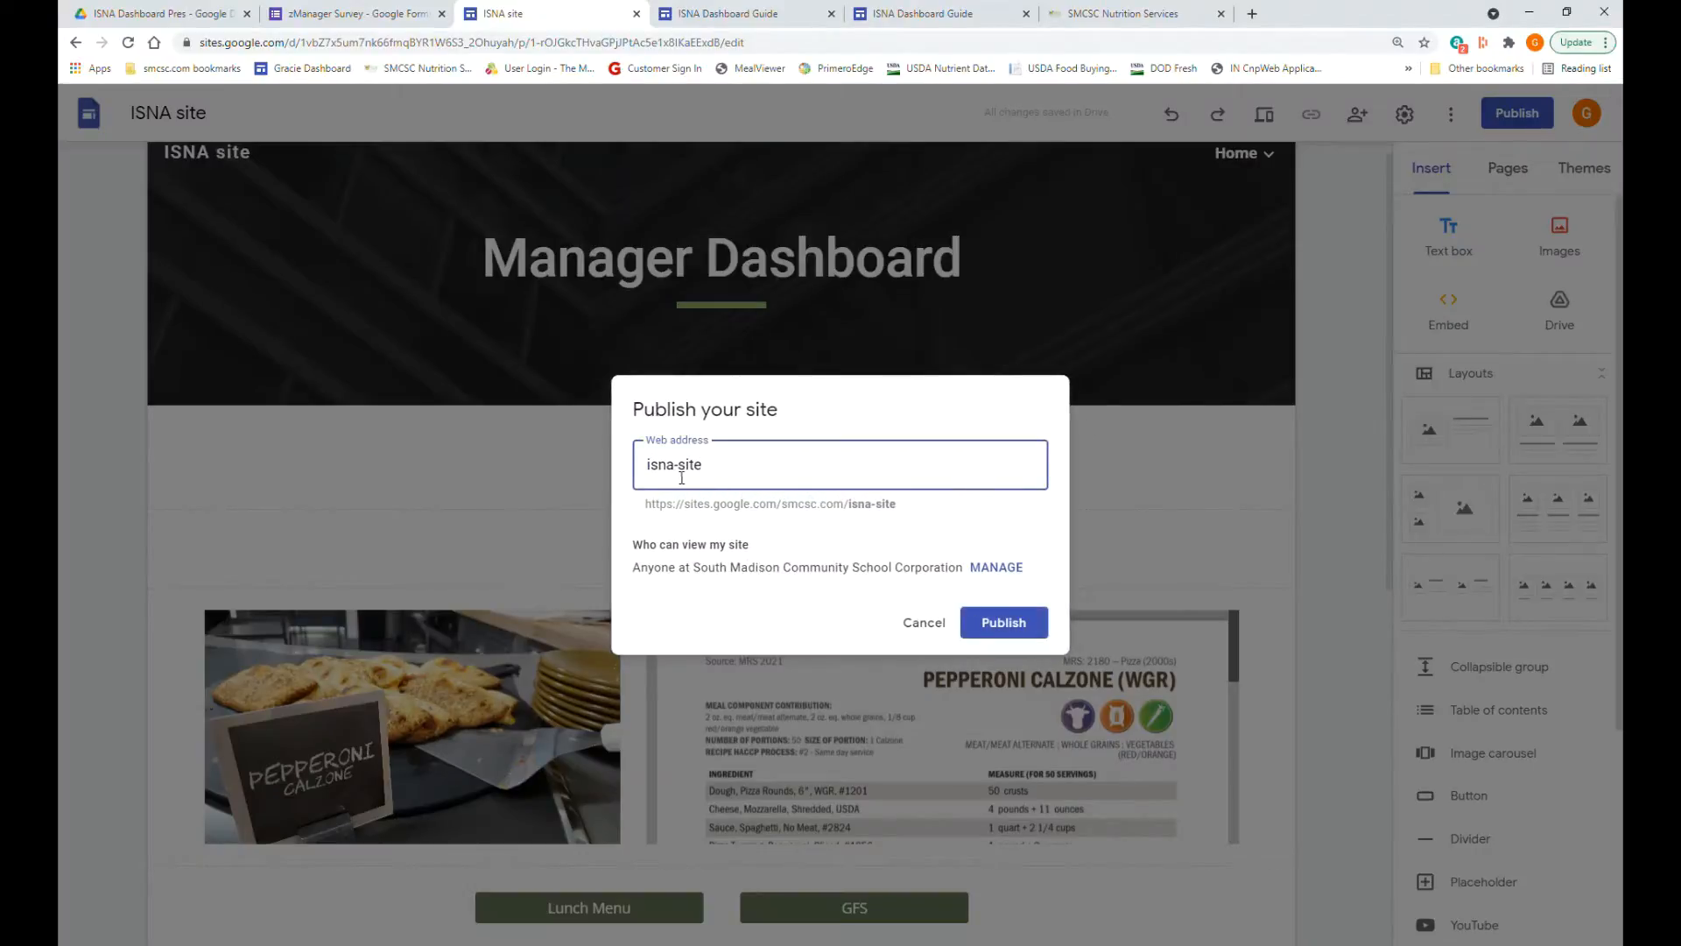
drag(718, 474, 665, 478)
click(729, 474)
click(1007, 623)
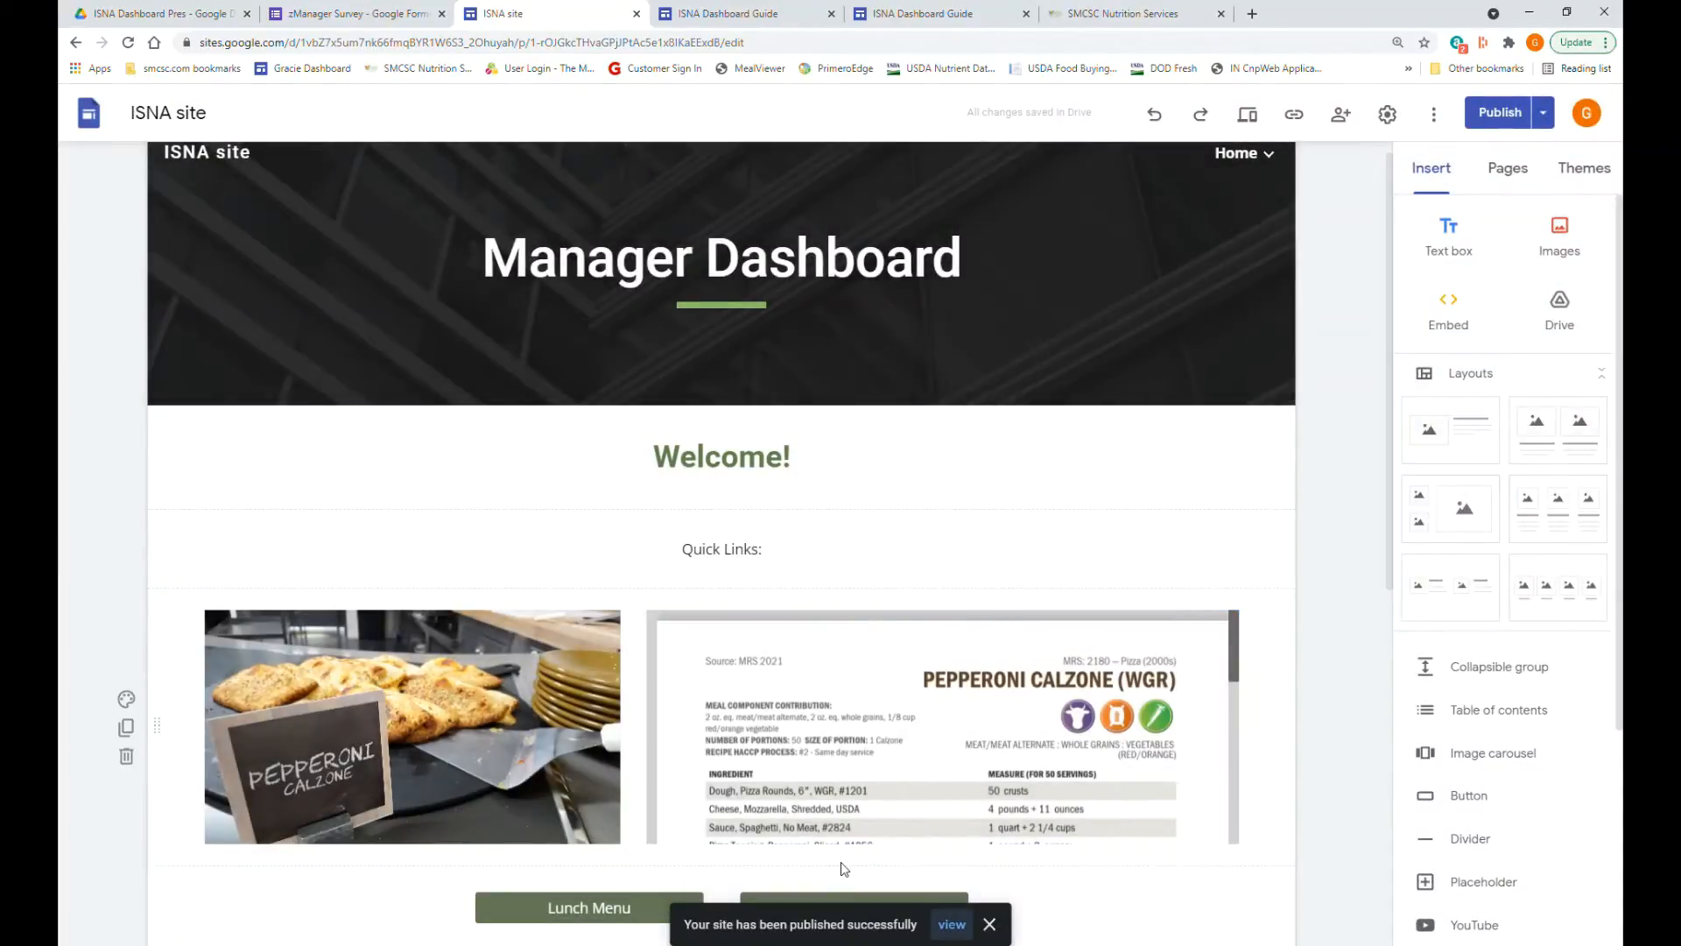
- View the published site and look through its home page and the embedded pepperoni calzone recipe
click(952, 925)
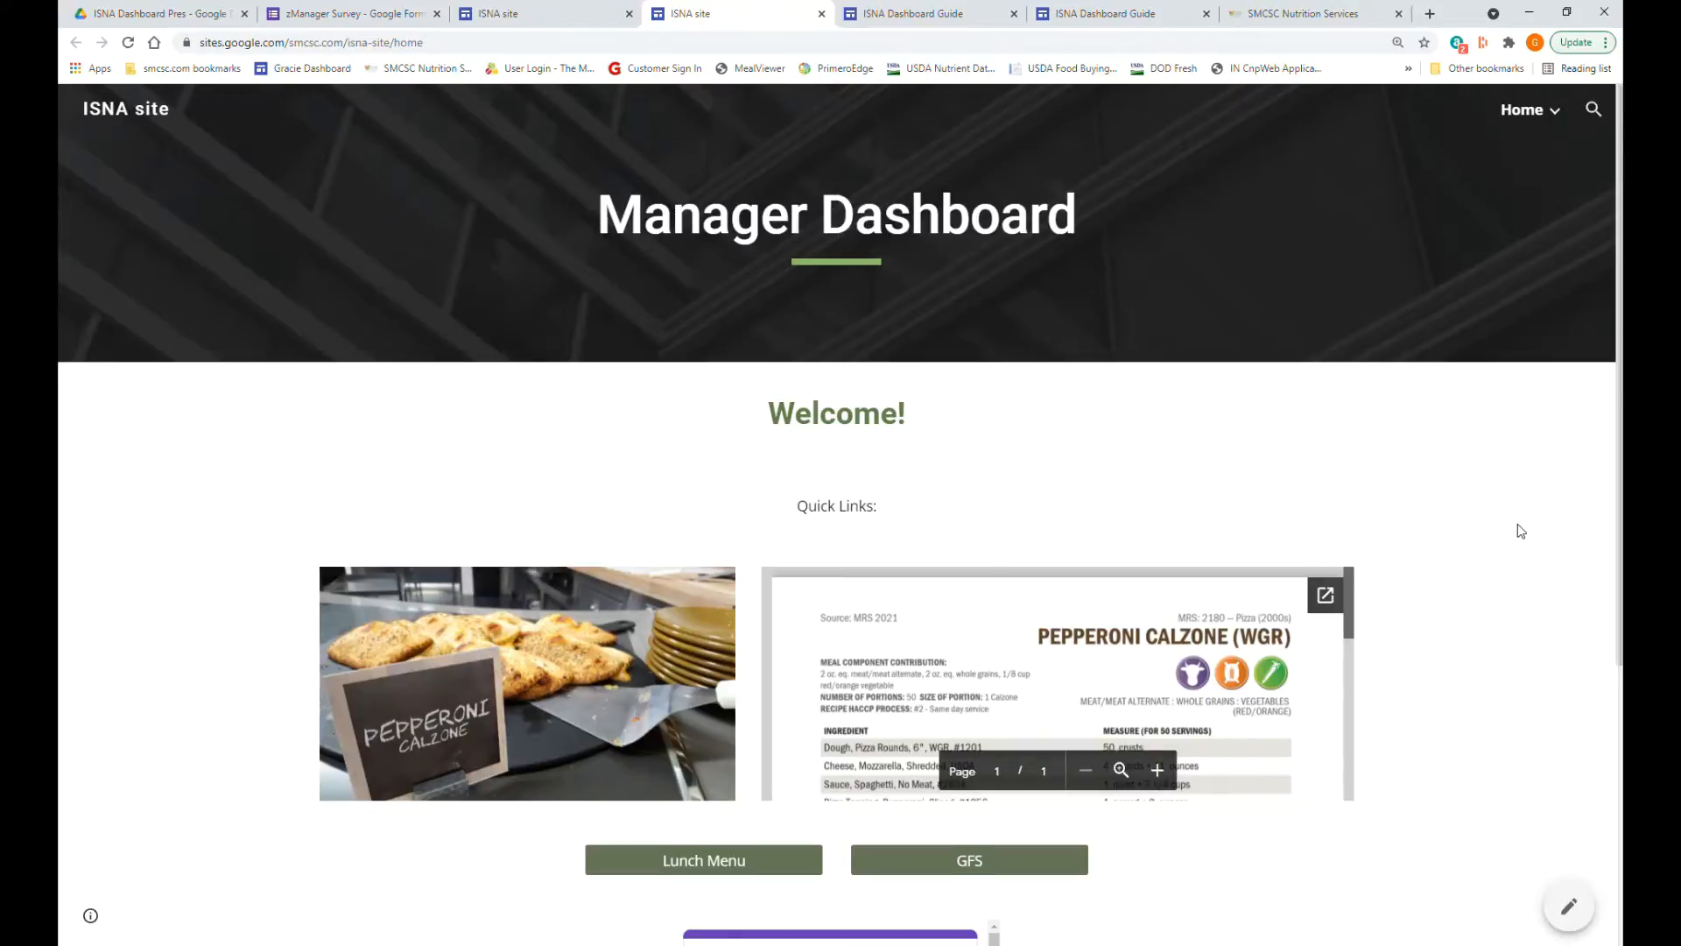
scroll(1521, 530, down, 5)
scroll(1313, 517, up, 4)
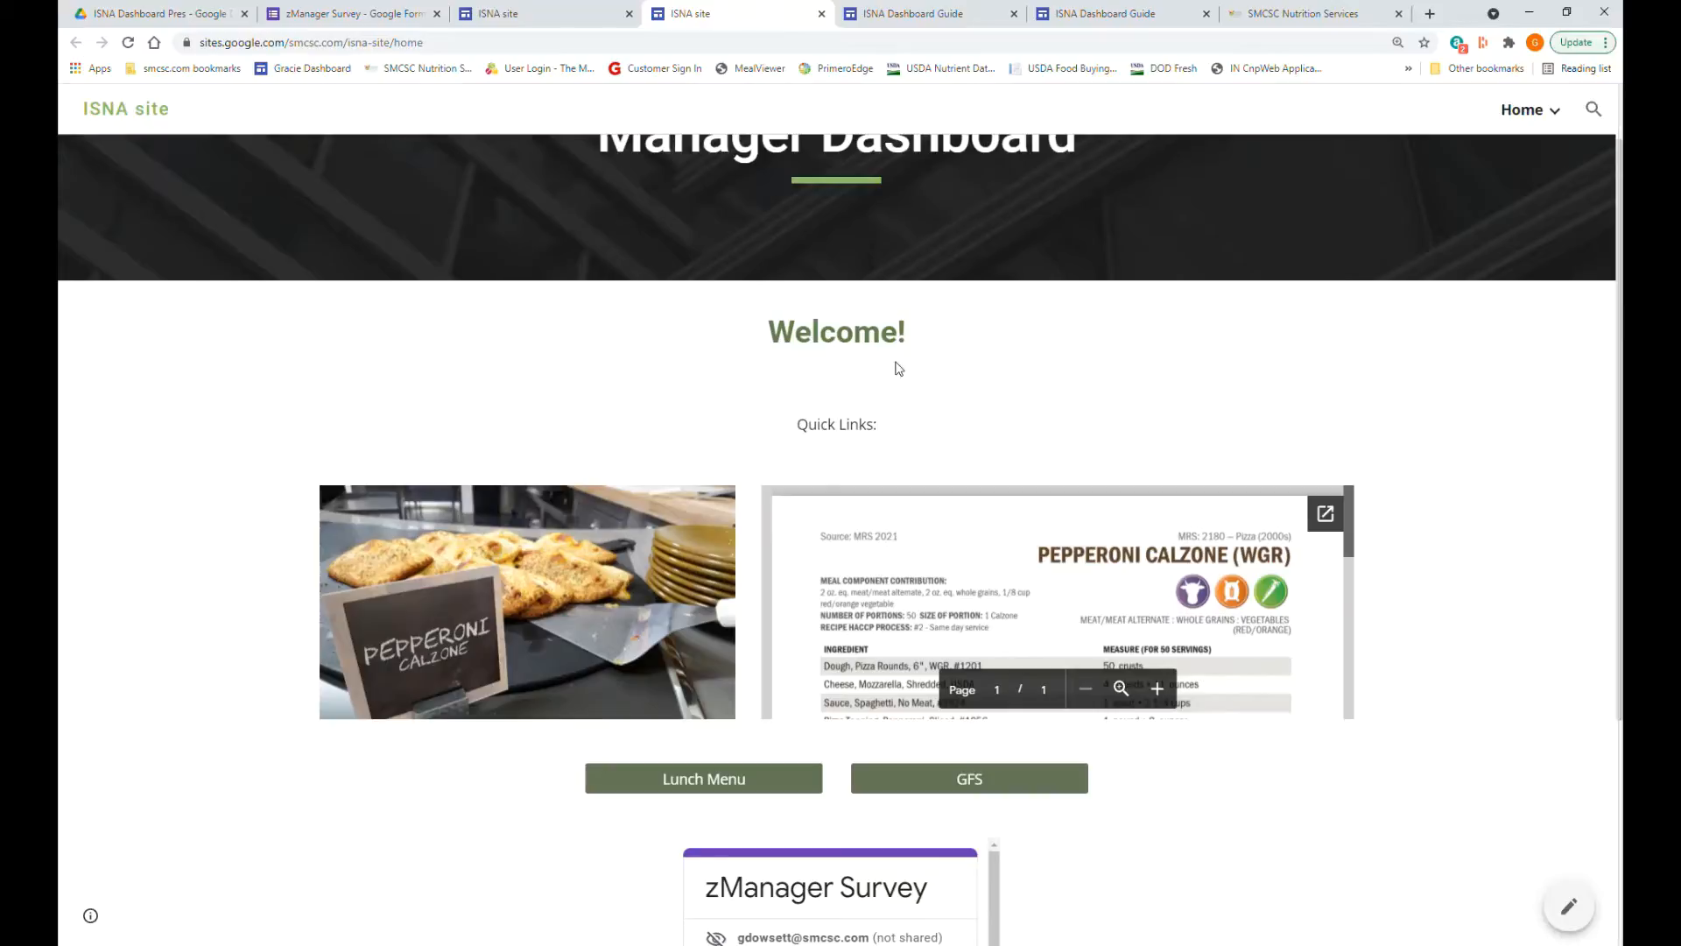
scroll(304, 491, down, 2)
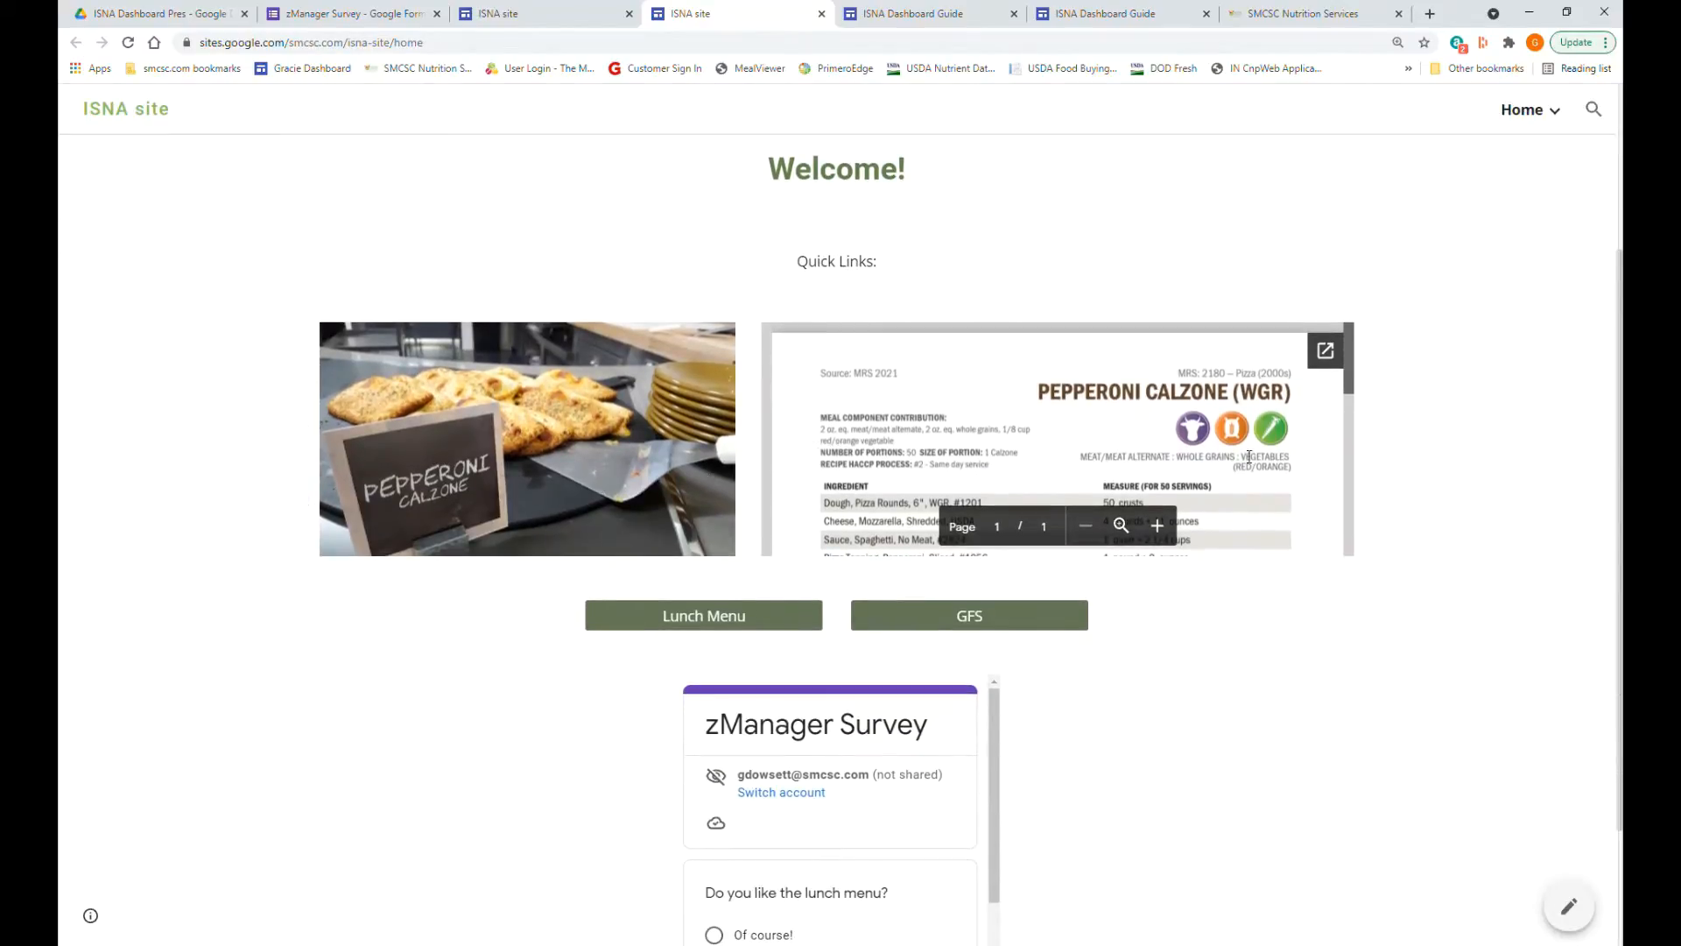
scroll(1248, 456, down, 5)
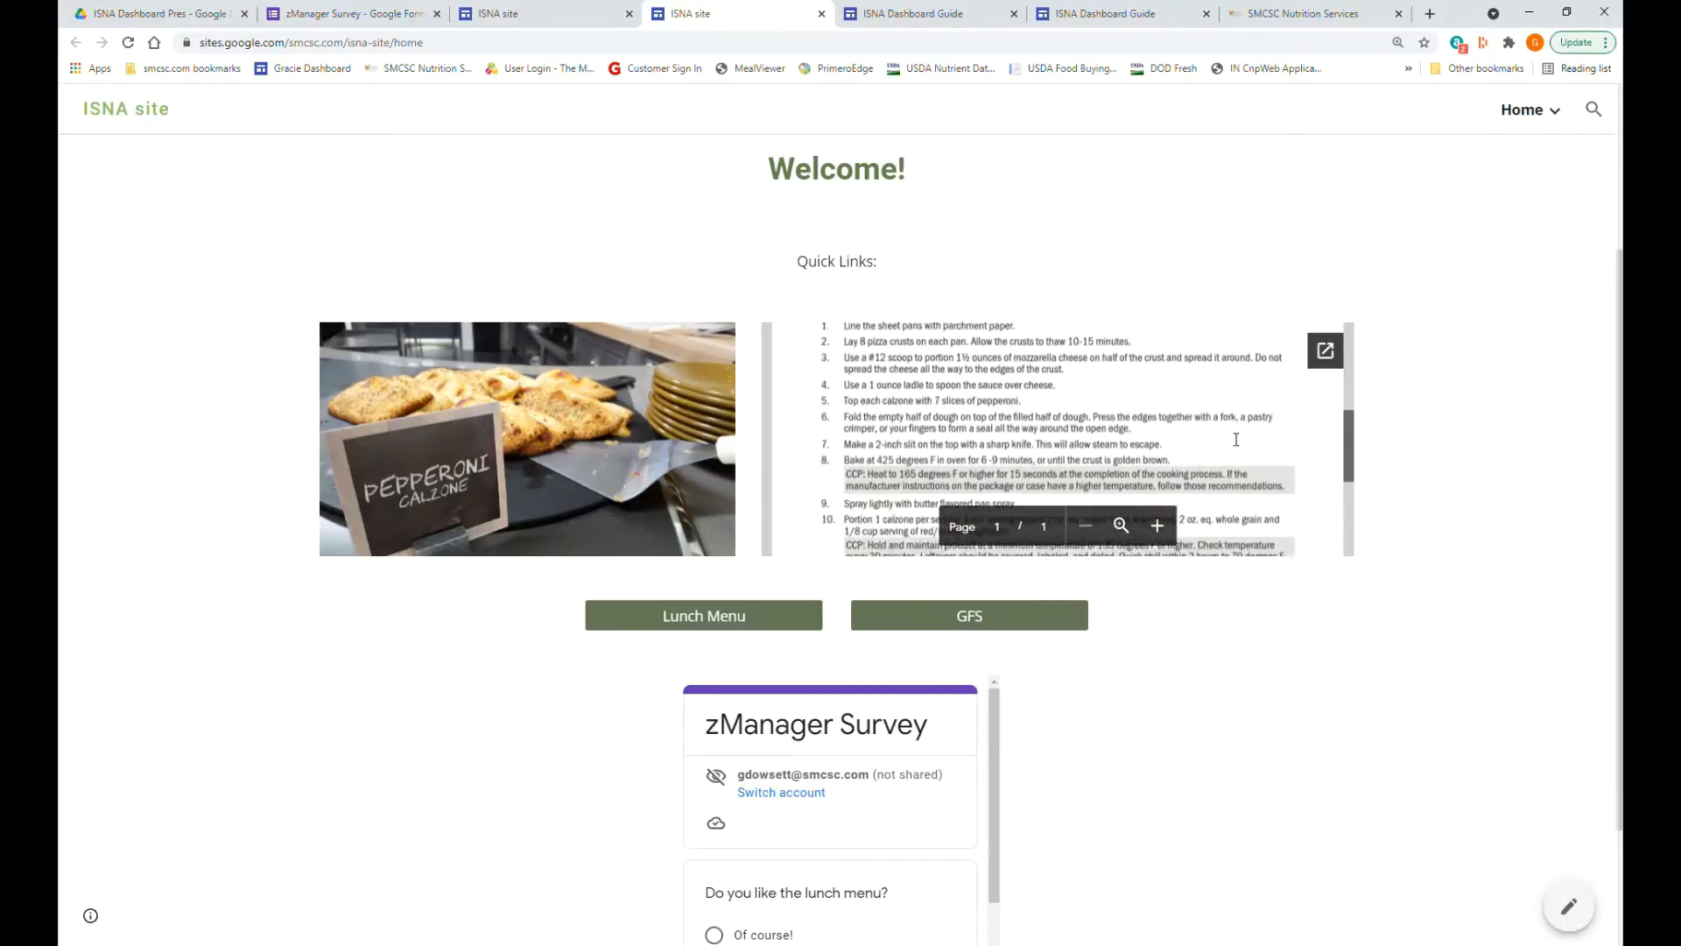
scroll(1235, 440, down, 3)
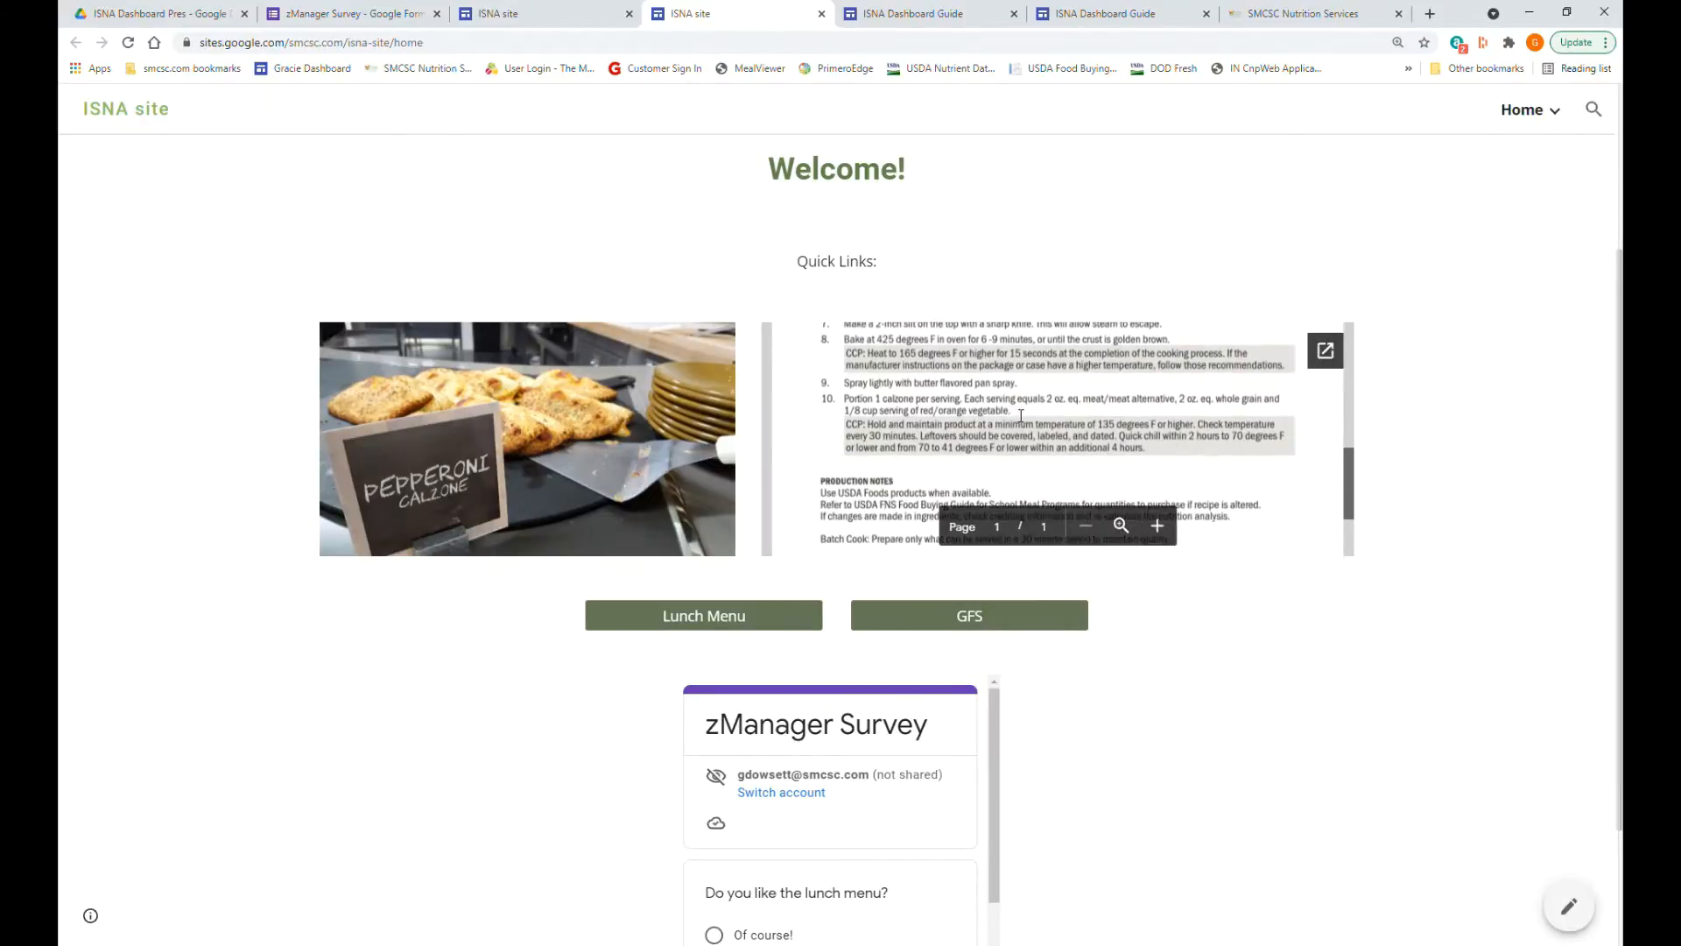
scroll(1025, 419, up, 3)
scroll(1036, 427, up, 3)
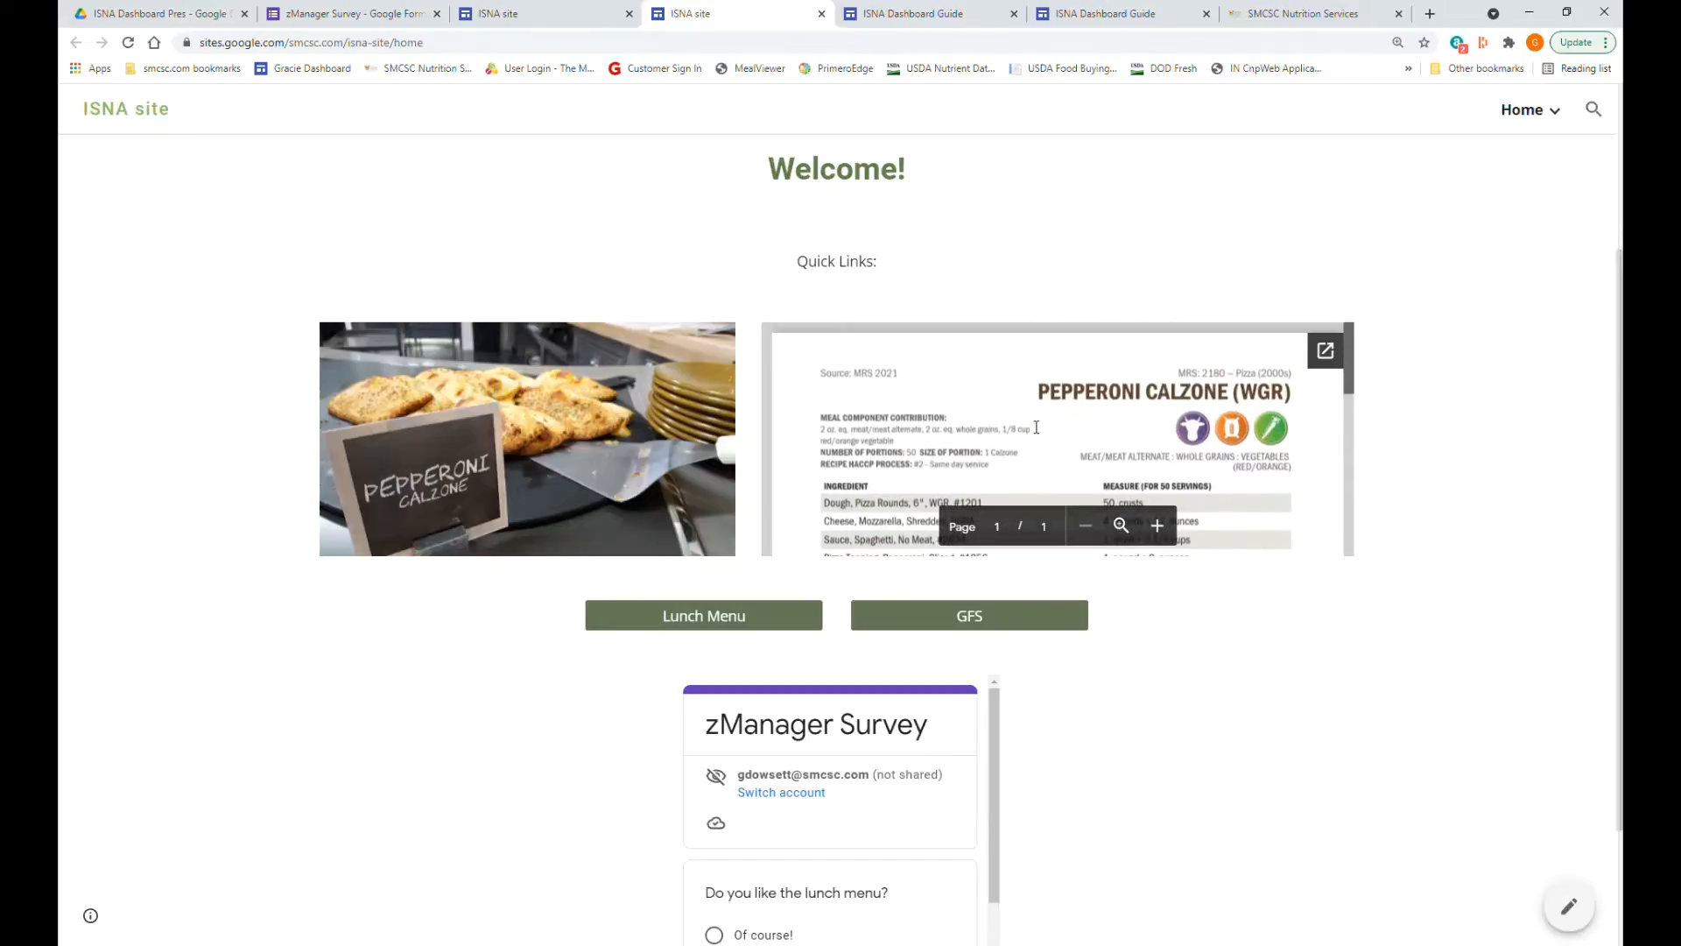
scroll(1193, 653, down, 1)
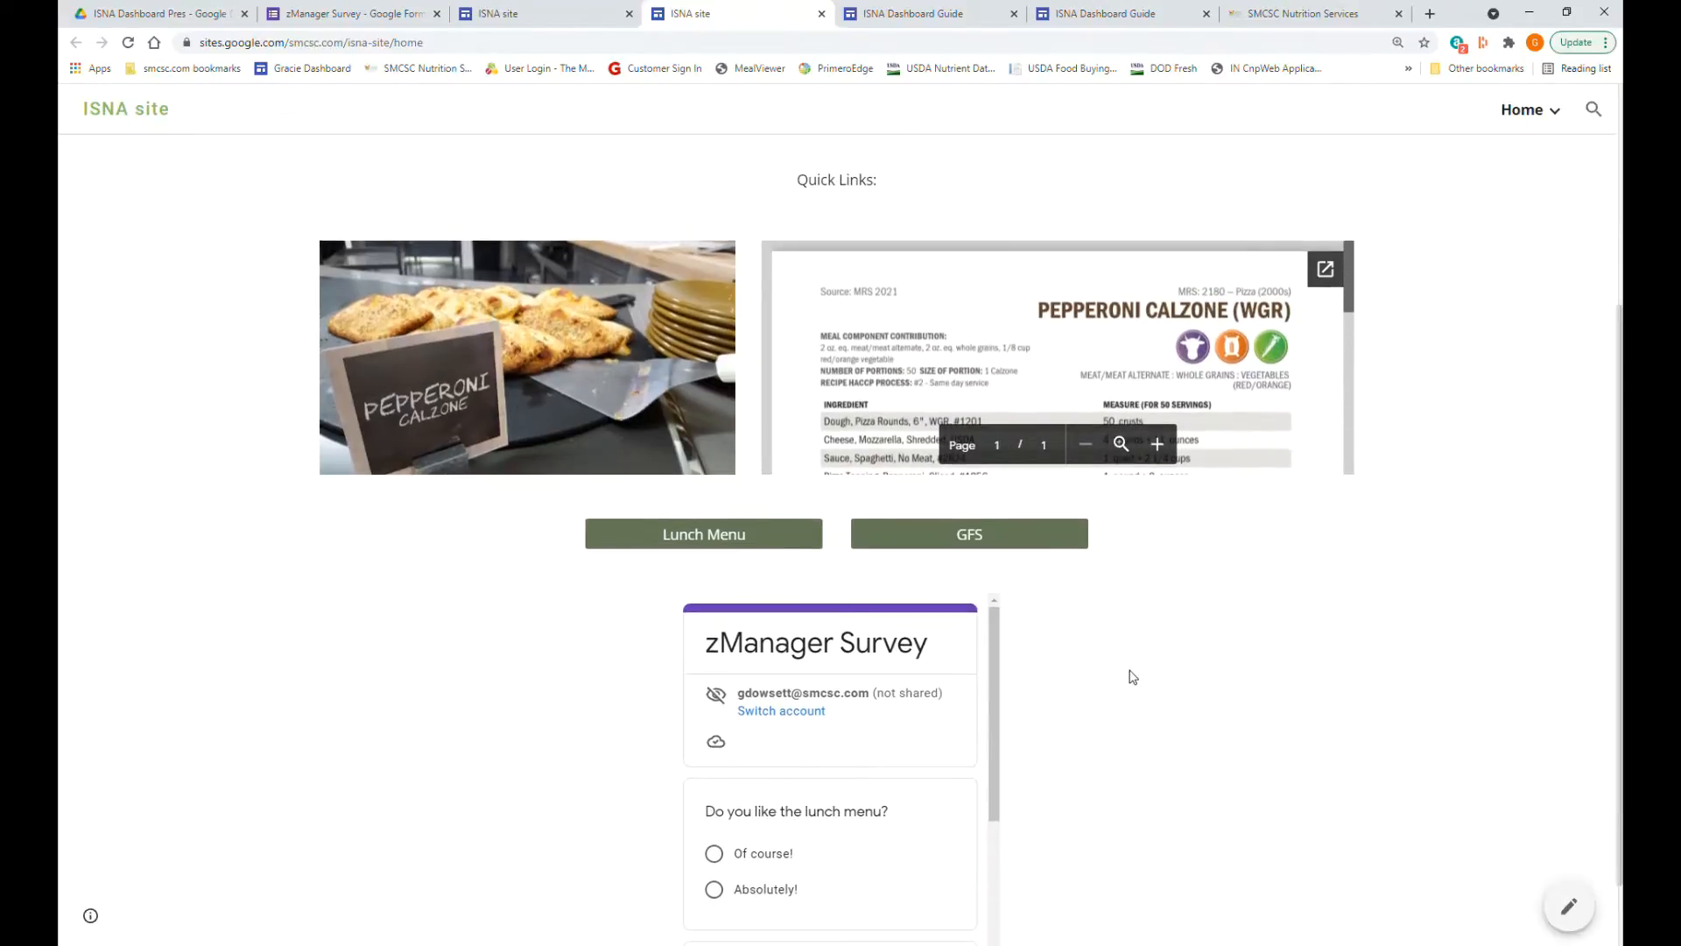
- Test the Lunch Menu button, view the embedded menu PDF in its own tab, and return to the Lunch menu page
click(721, 534)
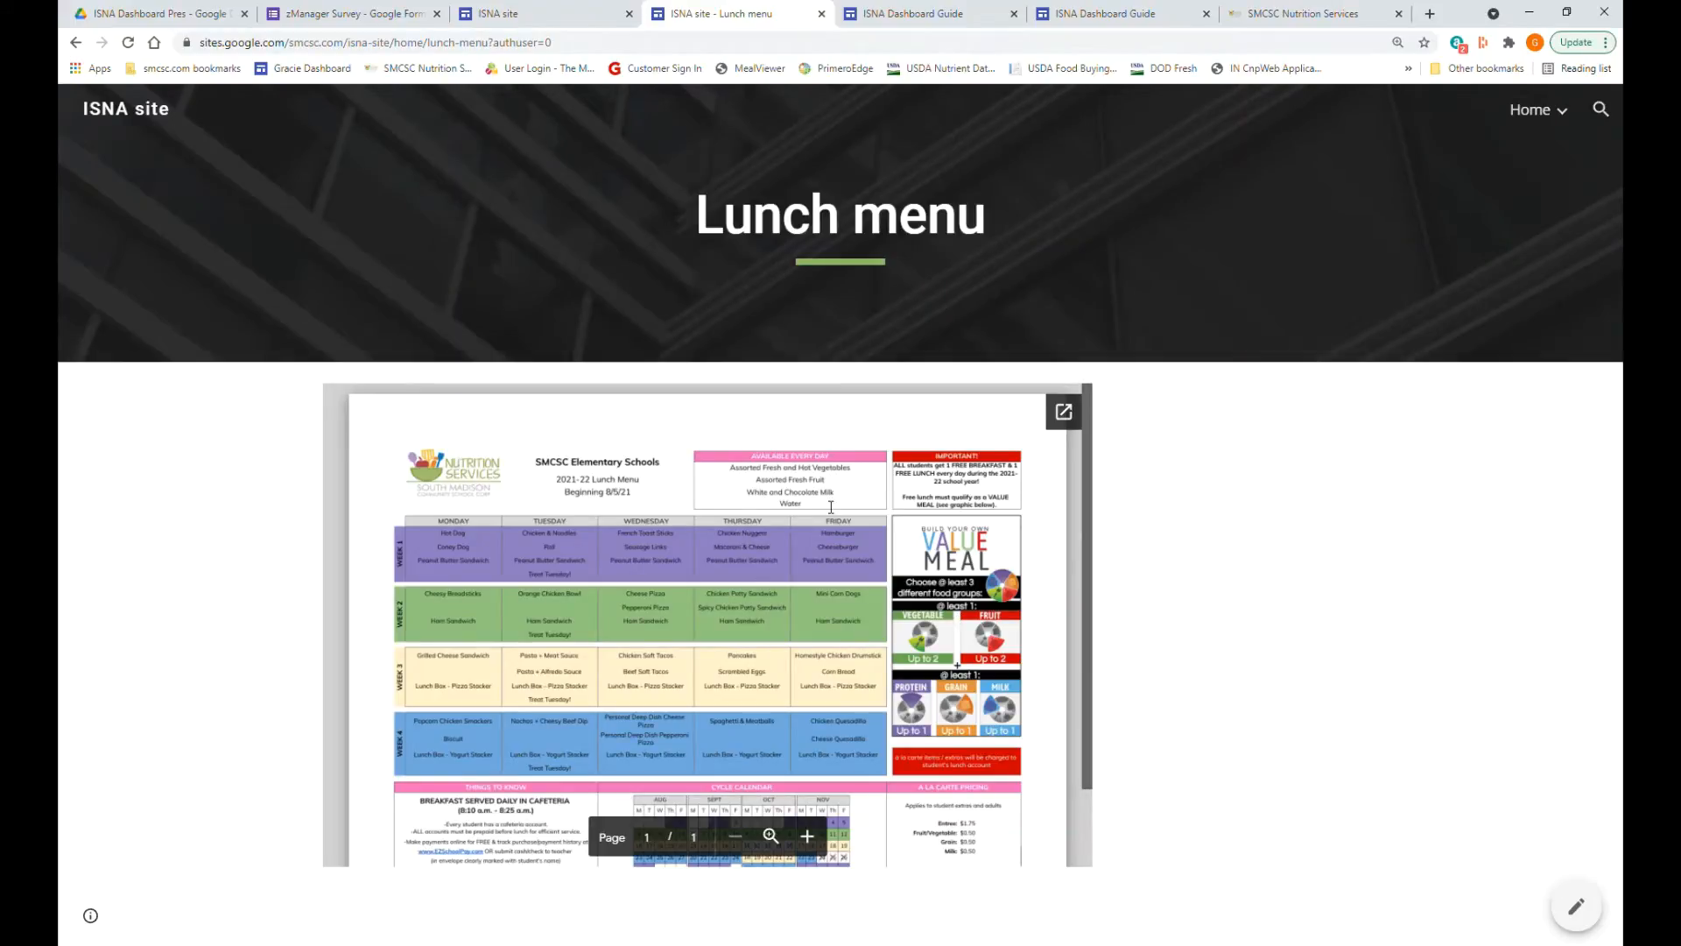
scroll(831, 506, down, 1)
scroll(836, 504, up, 1)
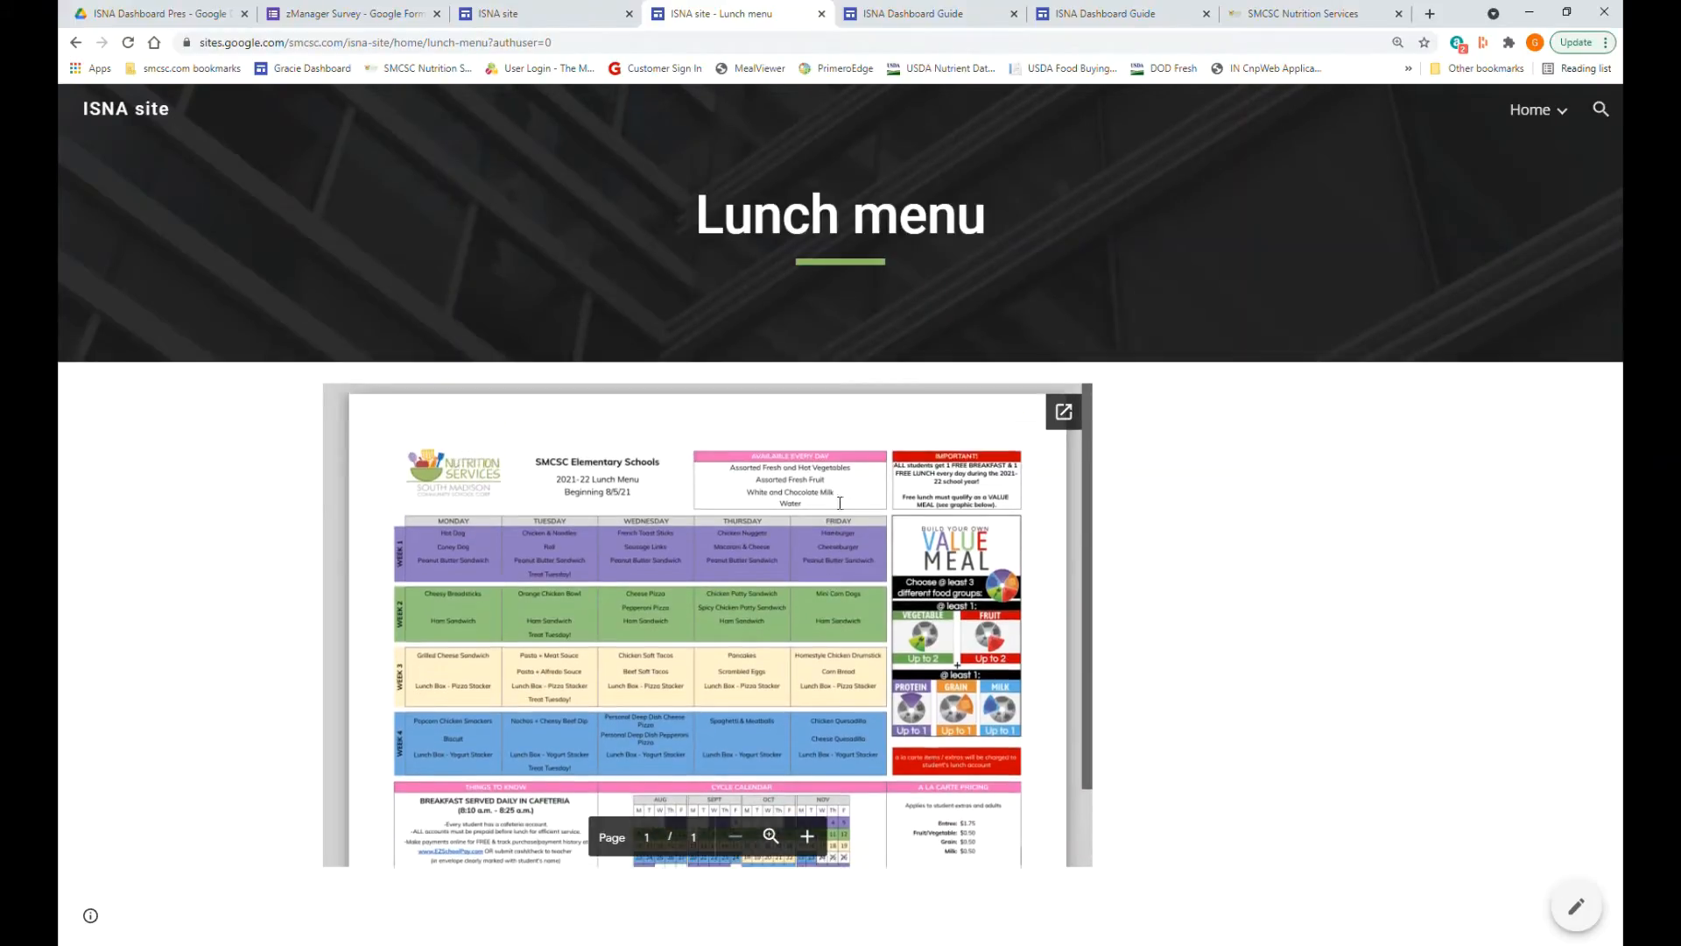
click(1063, 415)
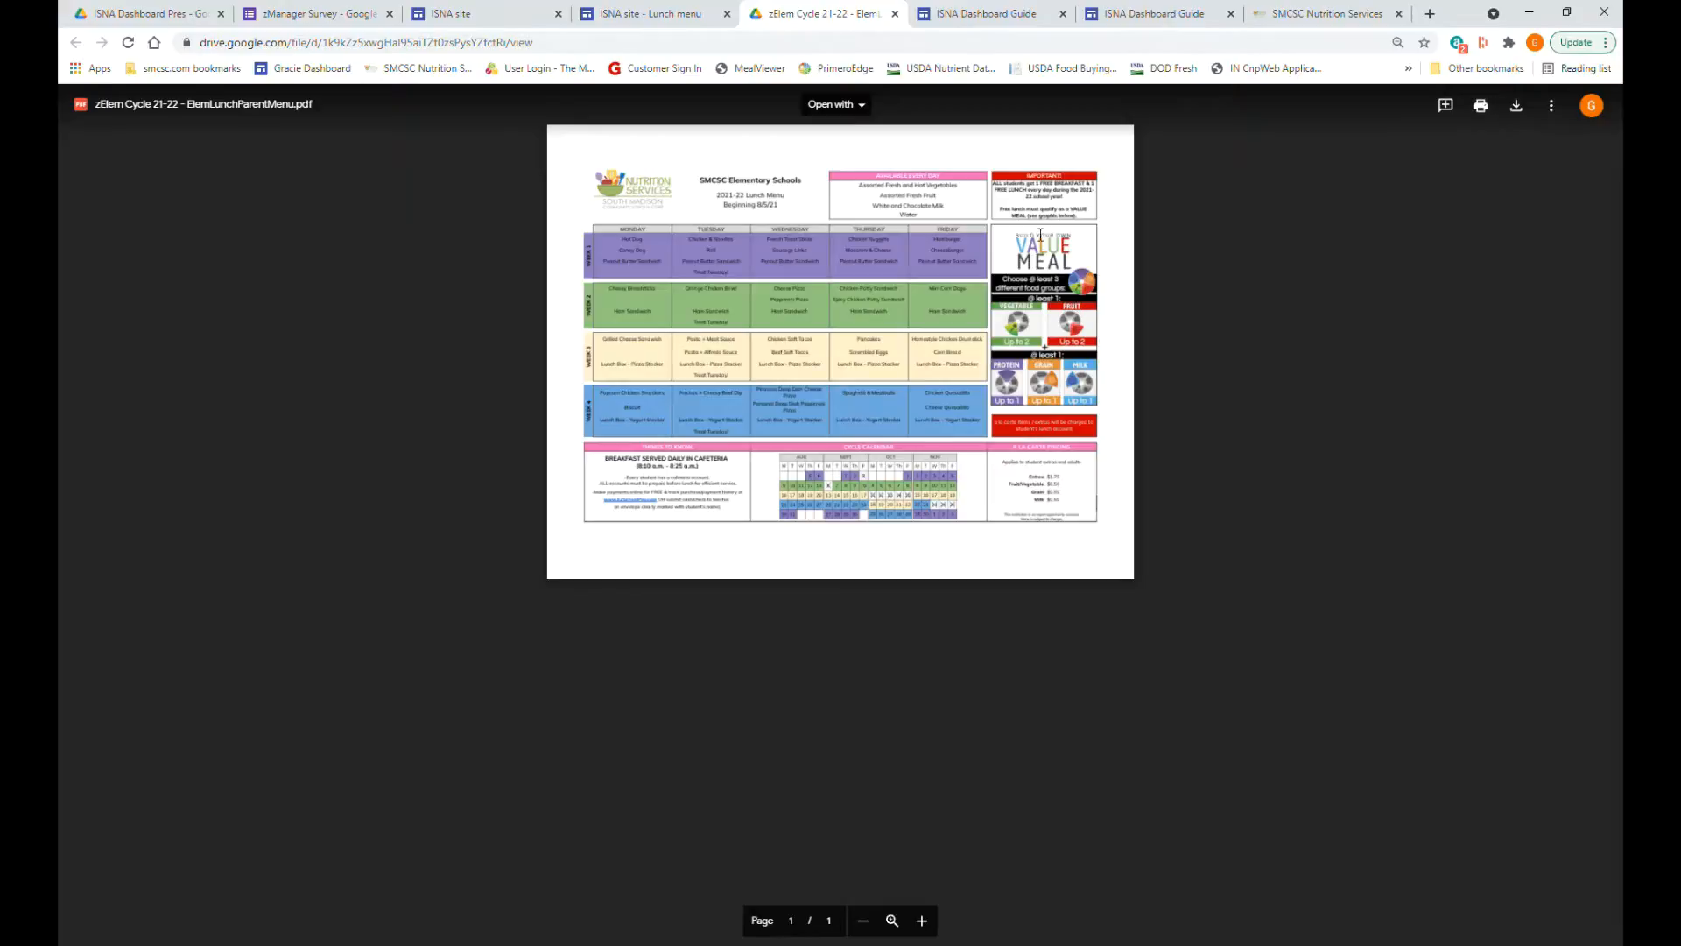
click(680, 15)
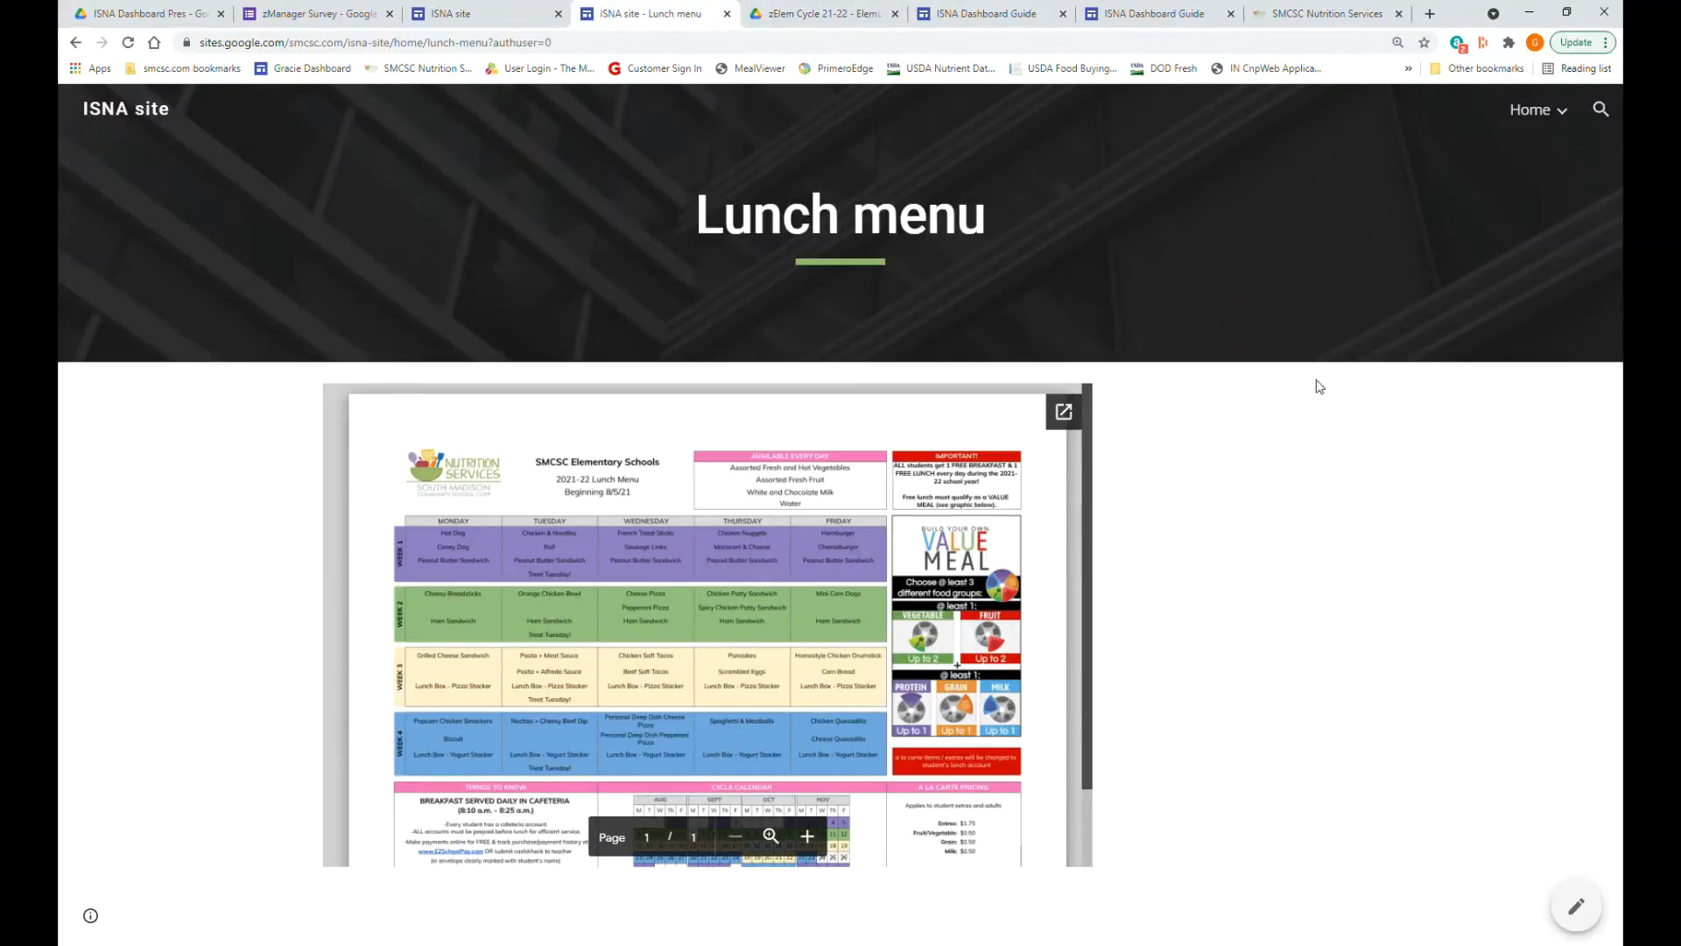
- Go back to the site's home page, test the GFS button's link, and return to the dashboard tab
mouse_move(1528, 114)
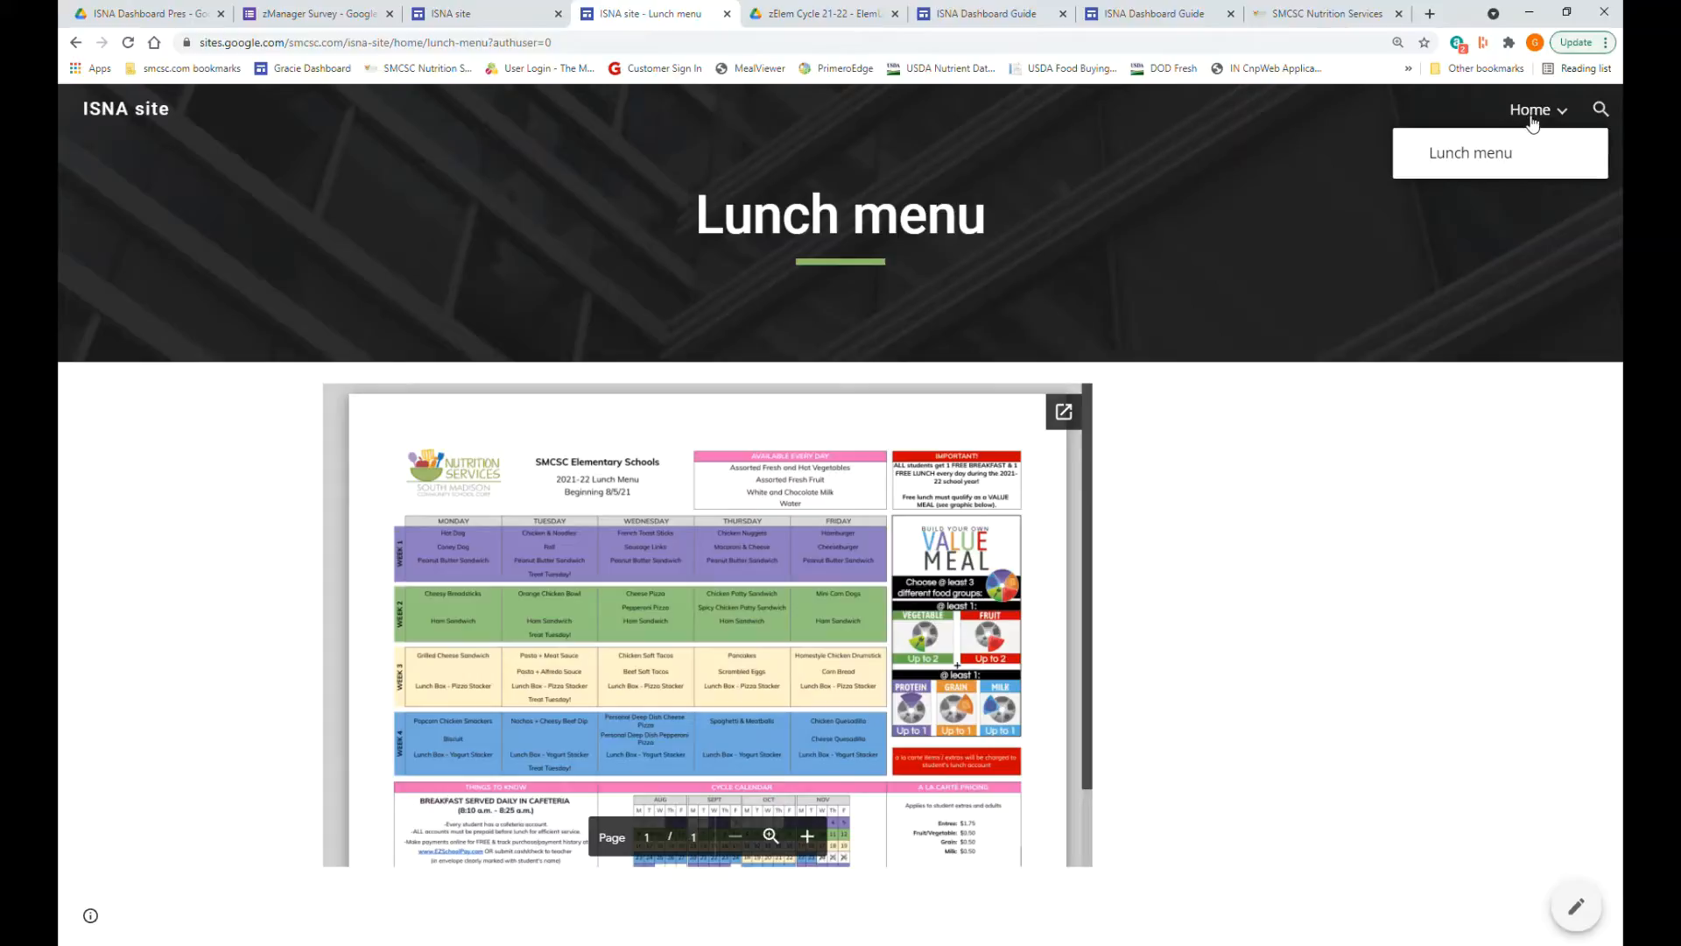
click(147, 122)
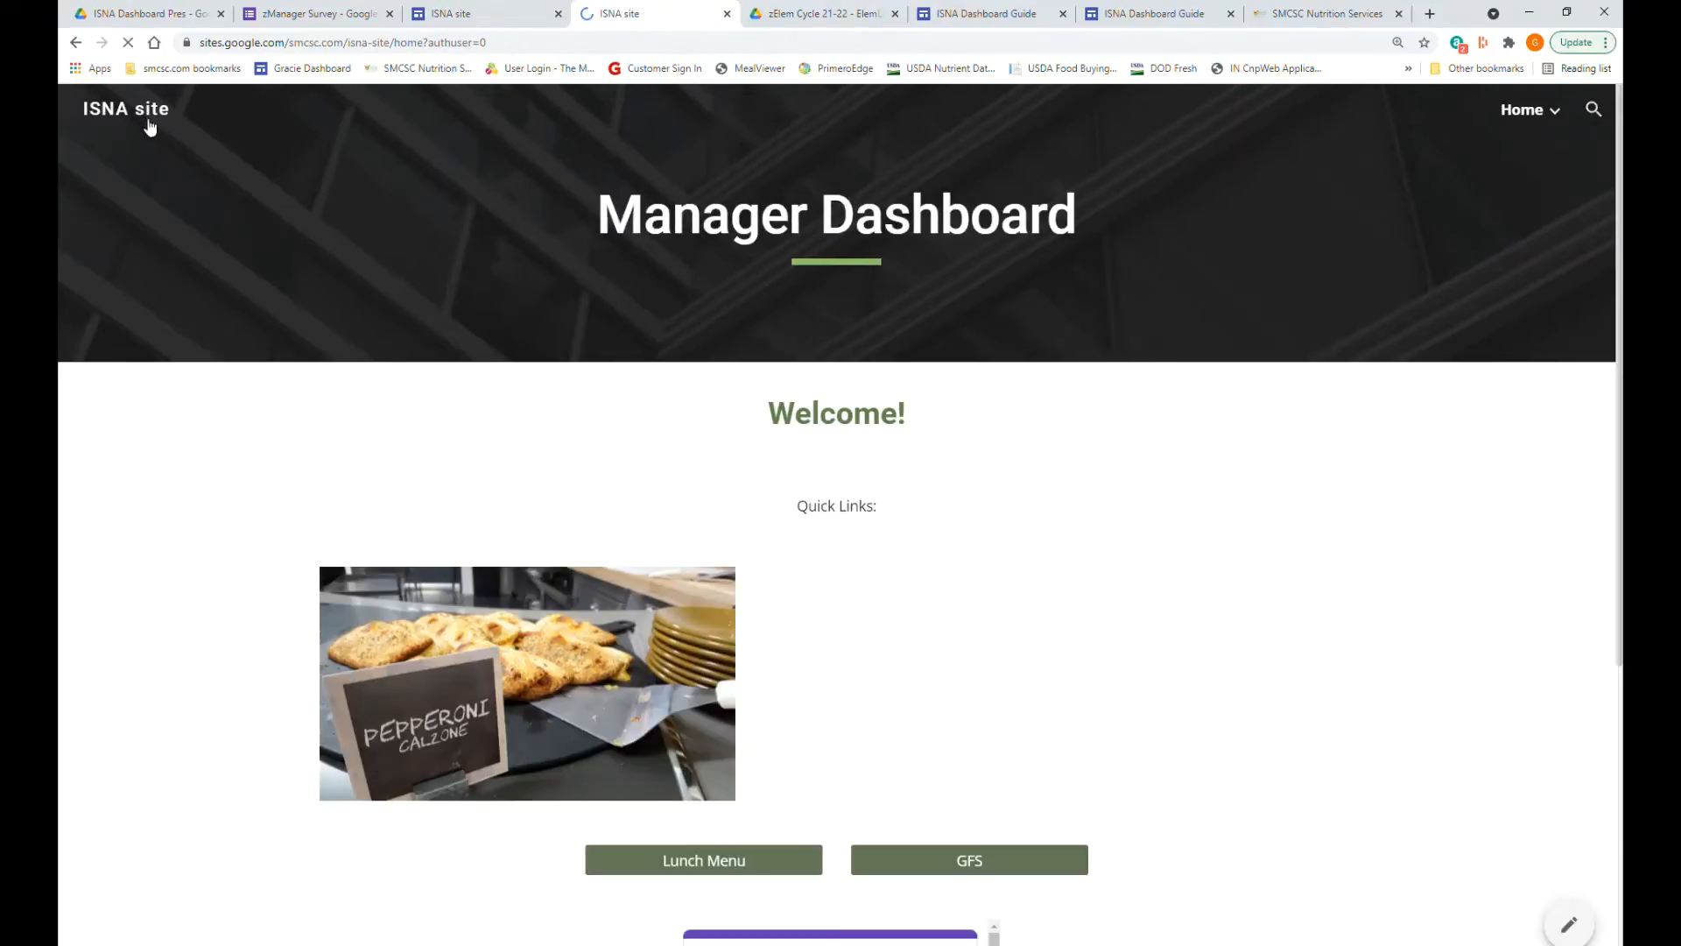
scroll(1407, 675, down, 4)
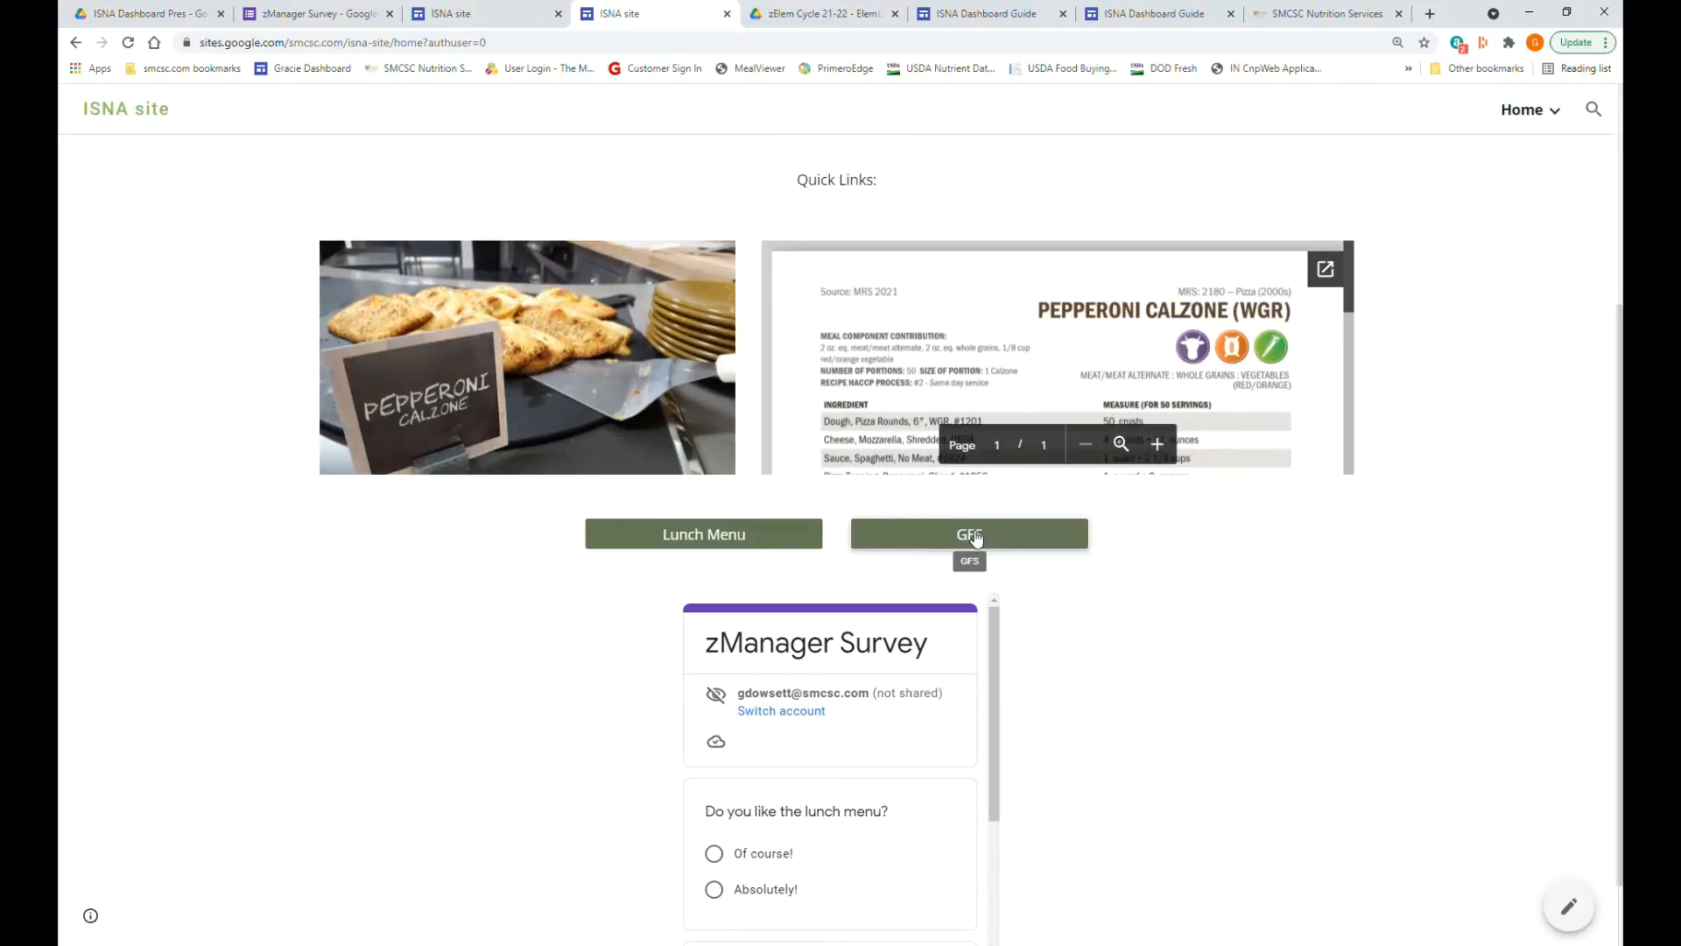
click(971, 541)
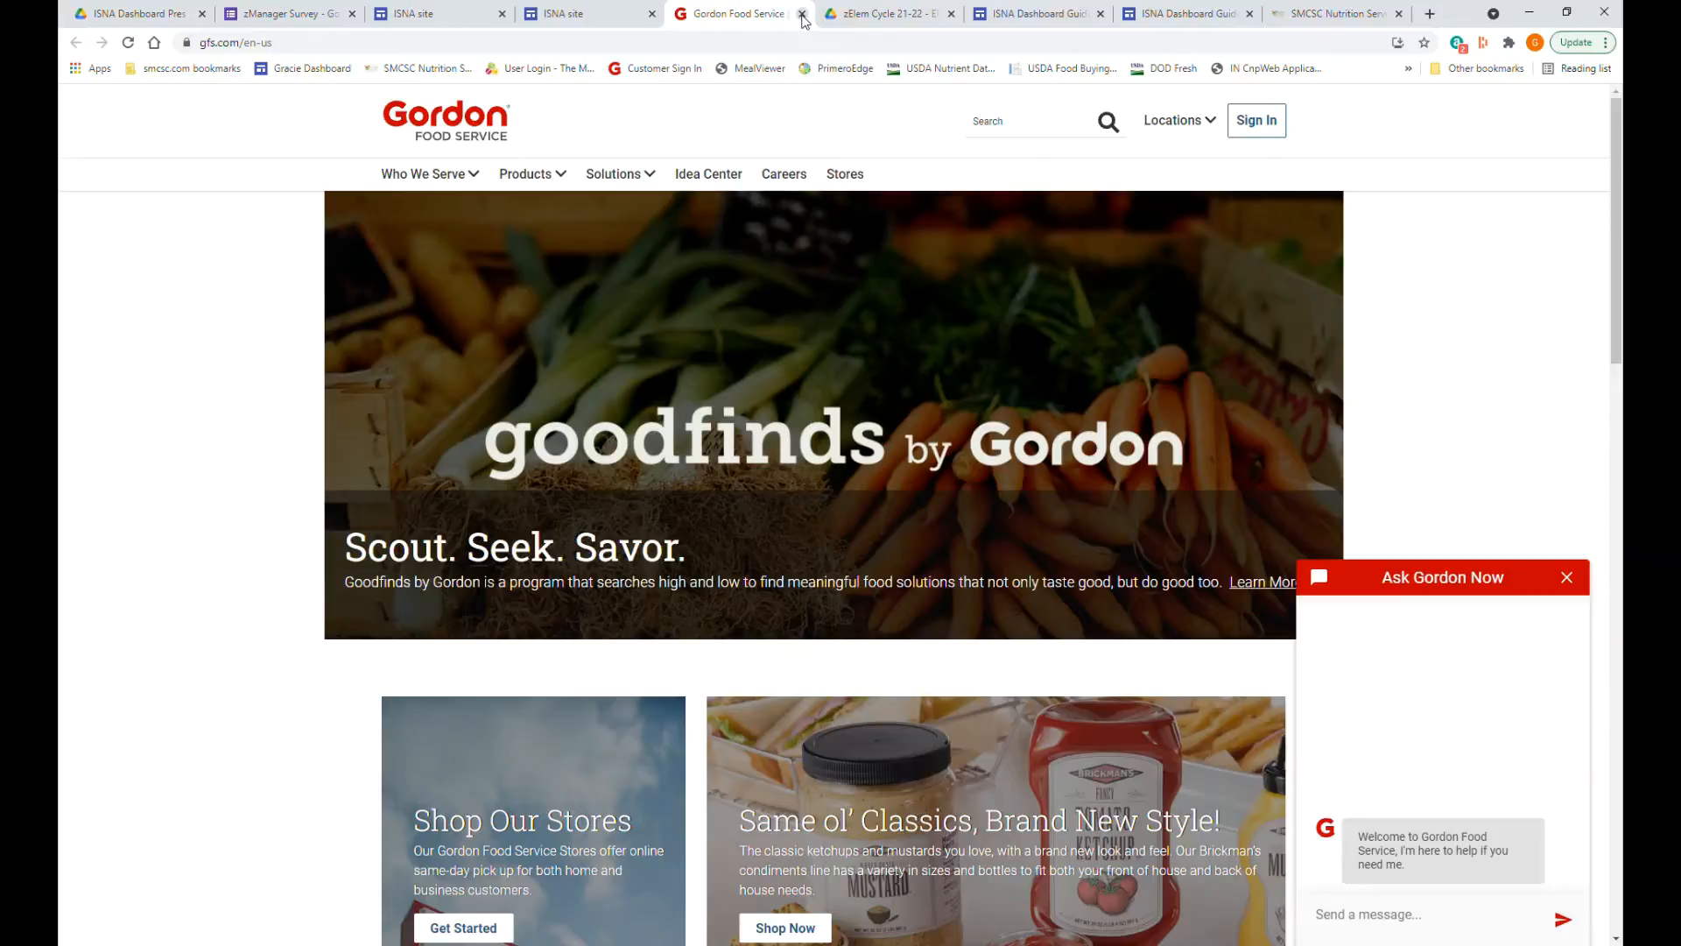
click(611, 25)
- Answer "Of course!" and "DUH!" in the embedded zManager Survey, leave the written answer blank, and submit the form
scroll(476, 551, down, 1)
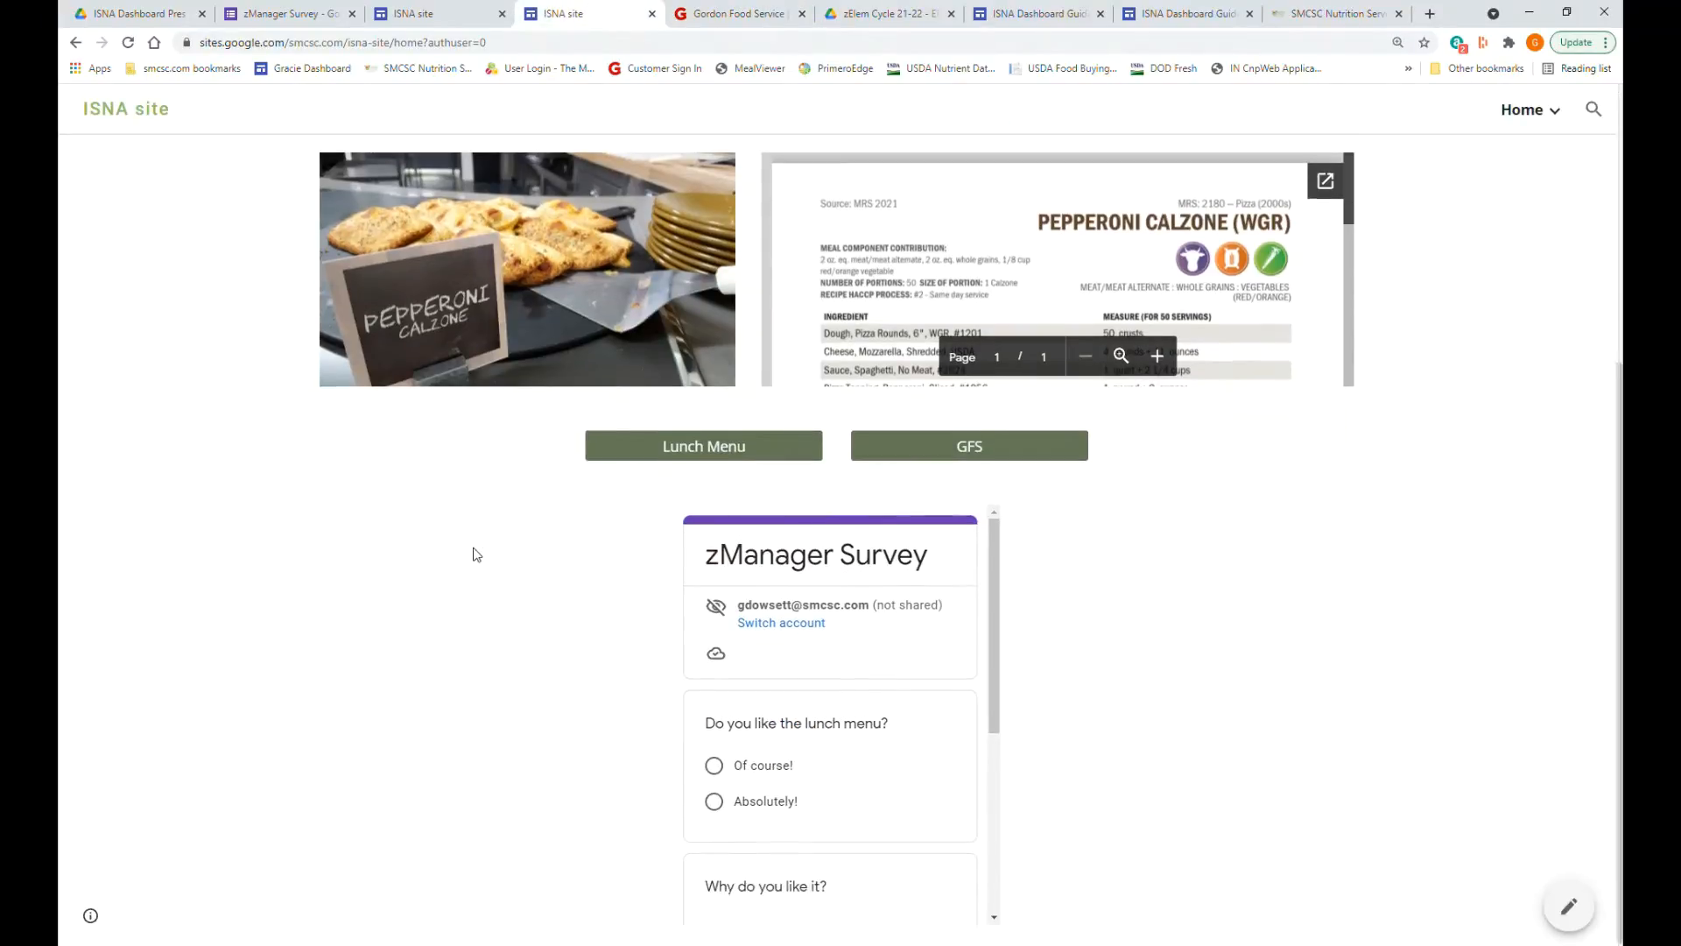
scroll(797, 578, down, 4)
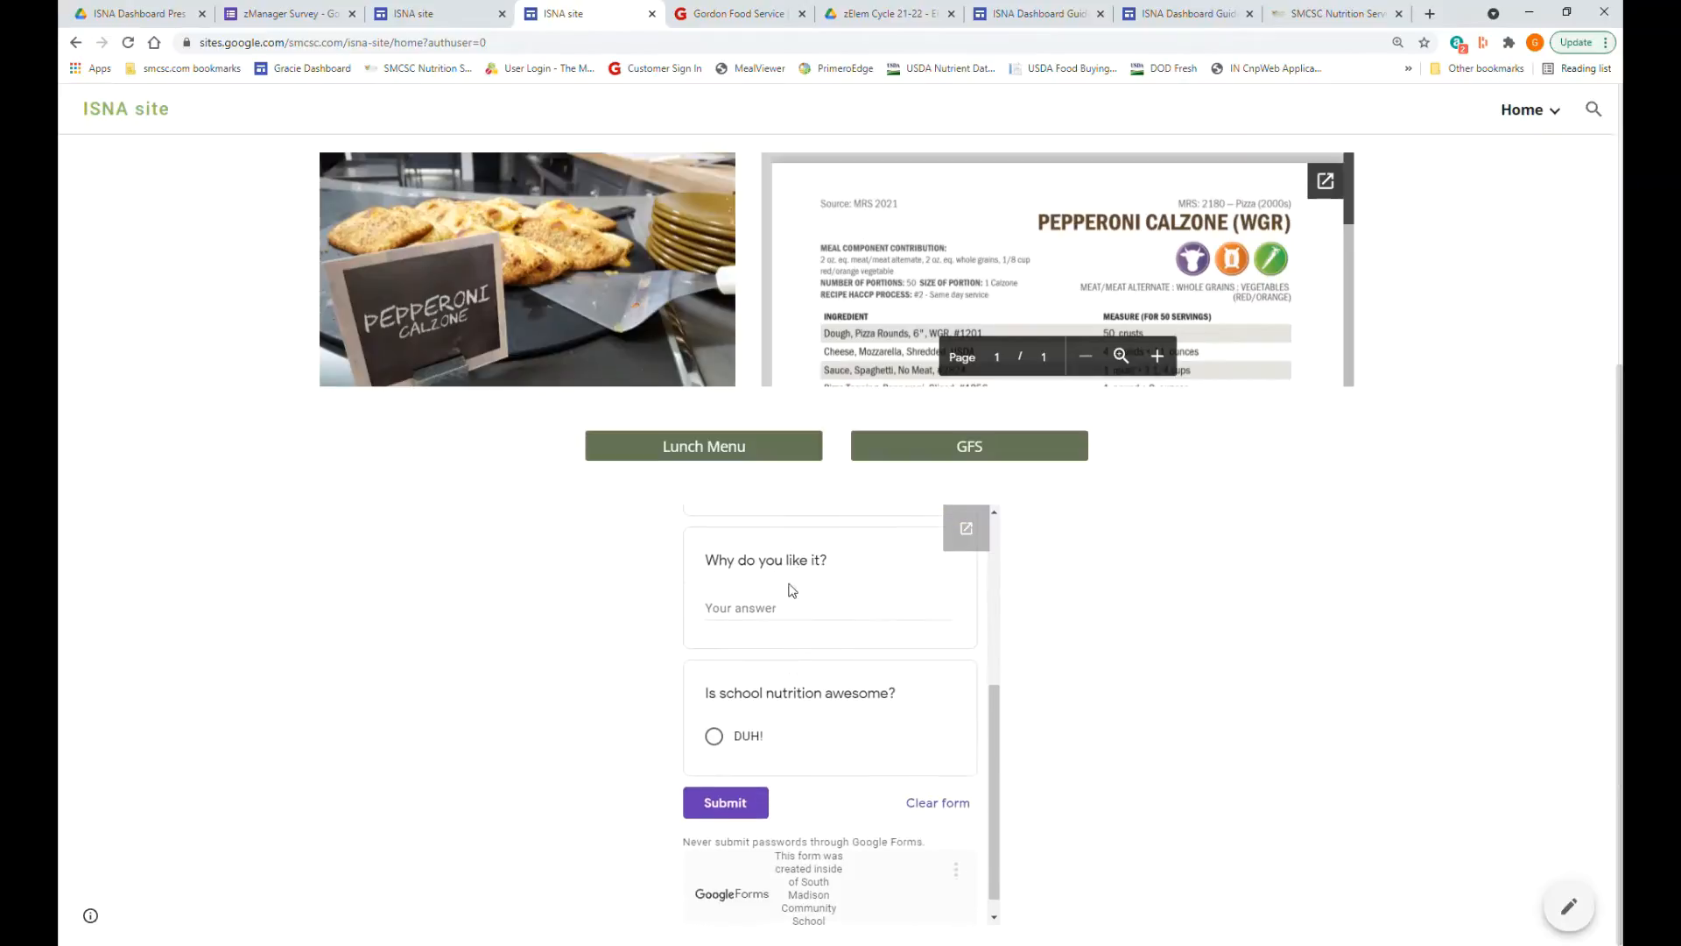
scroll(788, 613, up, 4)
scroll(784, 673, down, 1)
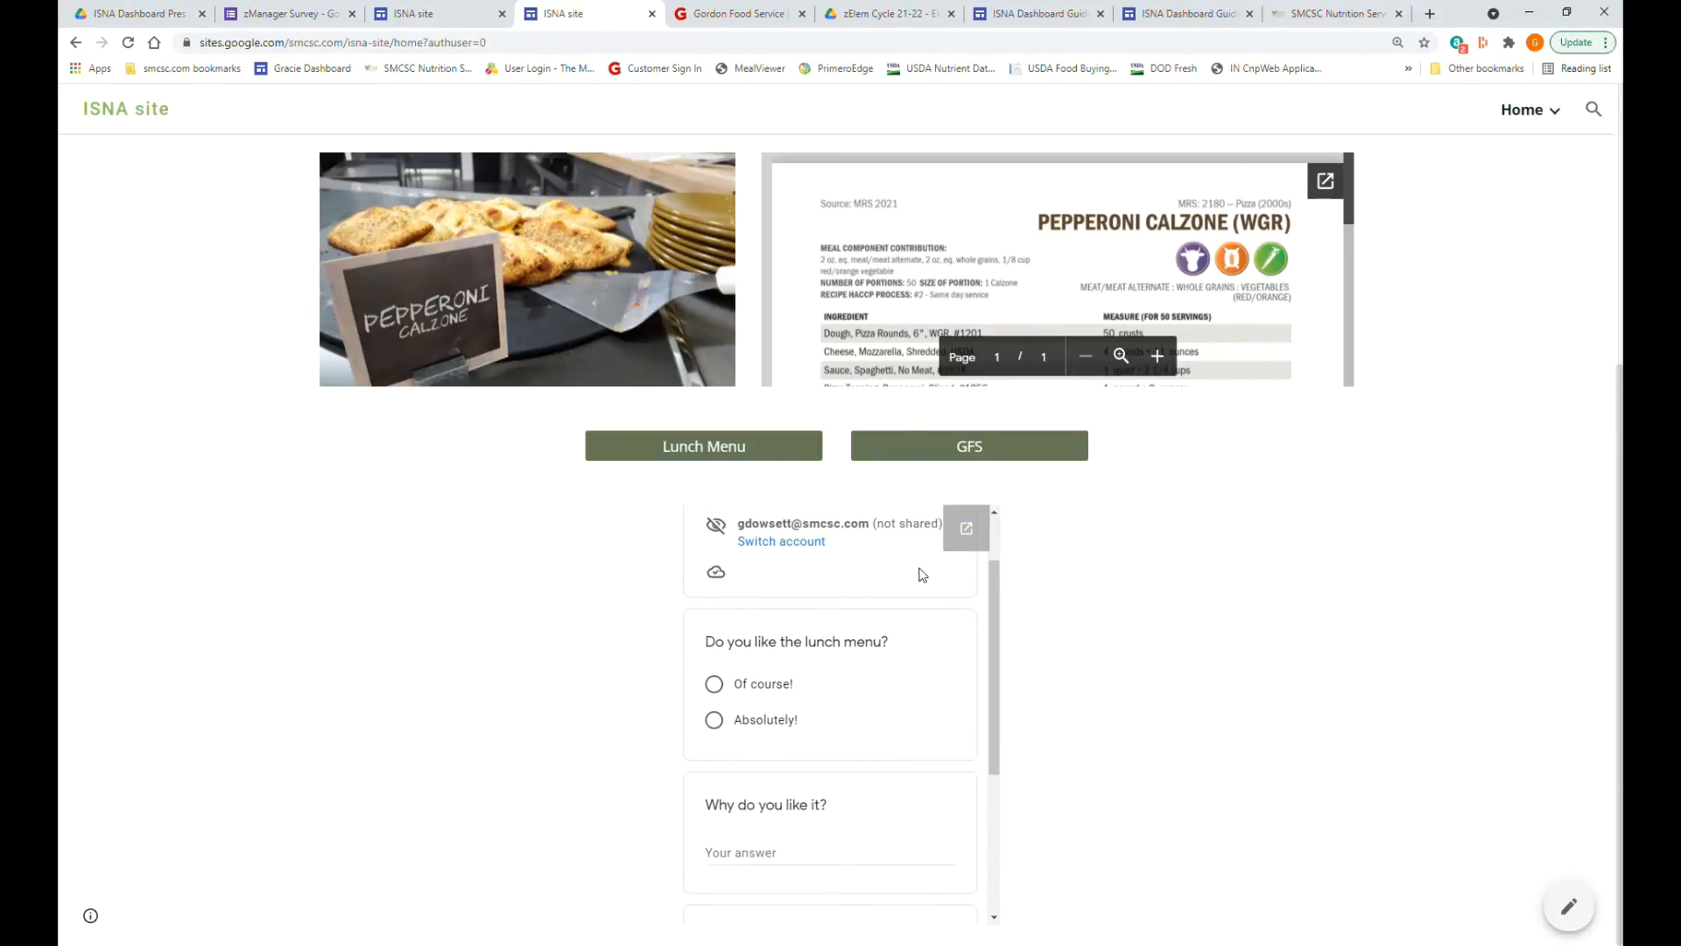
click(714, 684)
scroll(761, 735, down, 2)
click(761, 728)
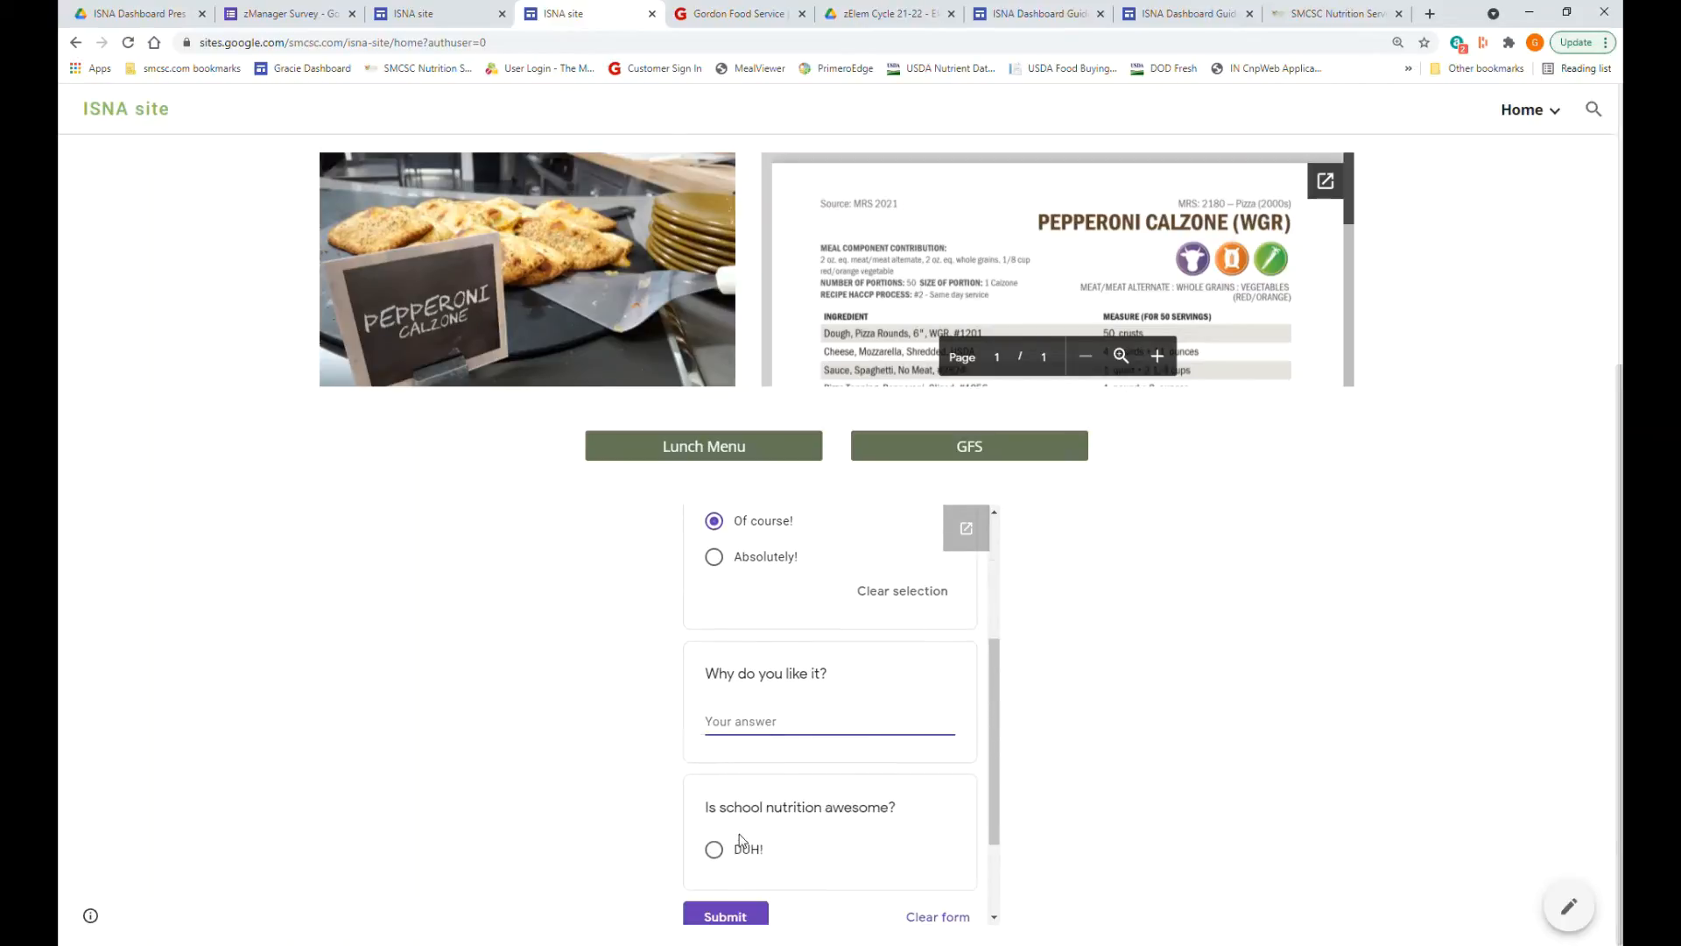
scroll(740, 842, down, 1)
click(715, 770)
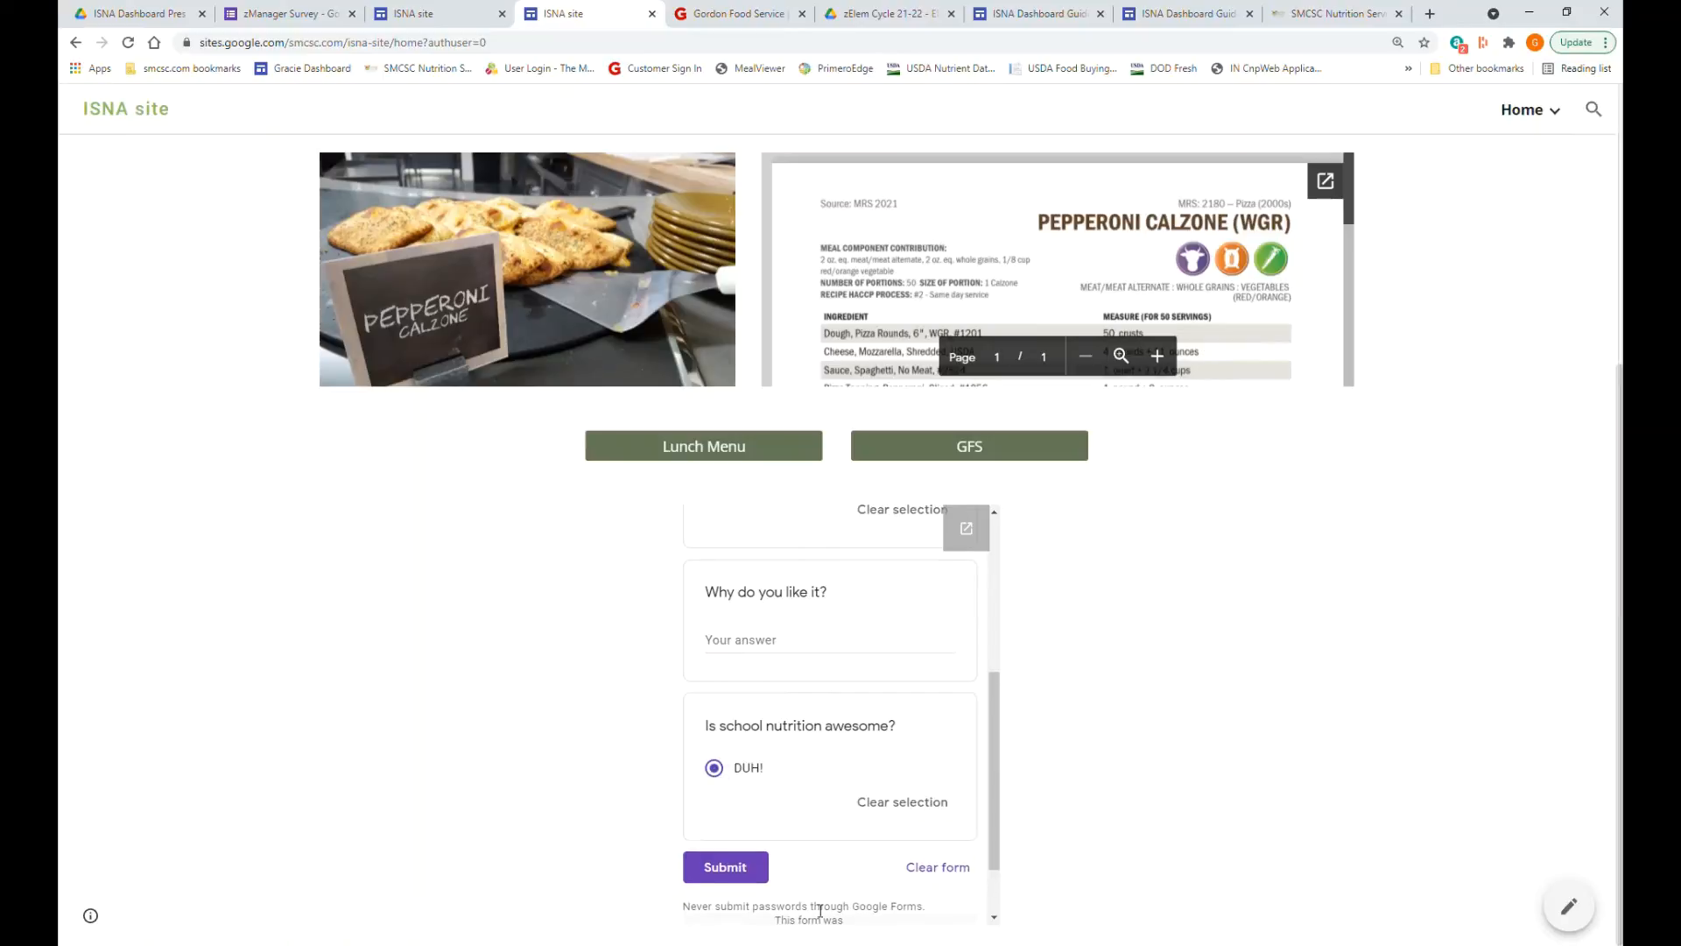
click(749, 868)
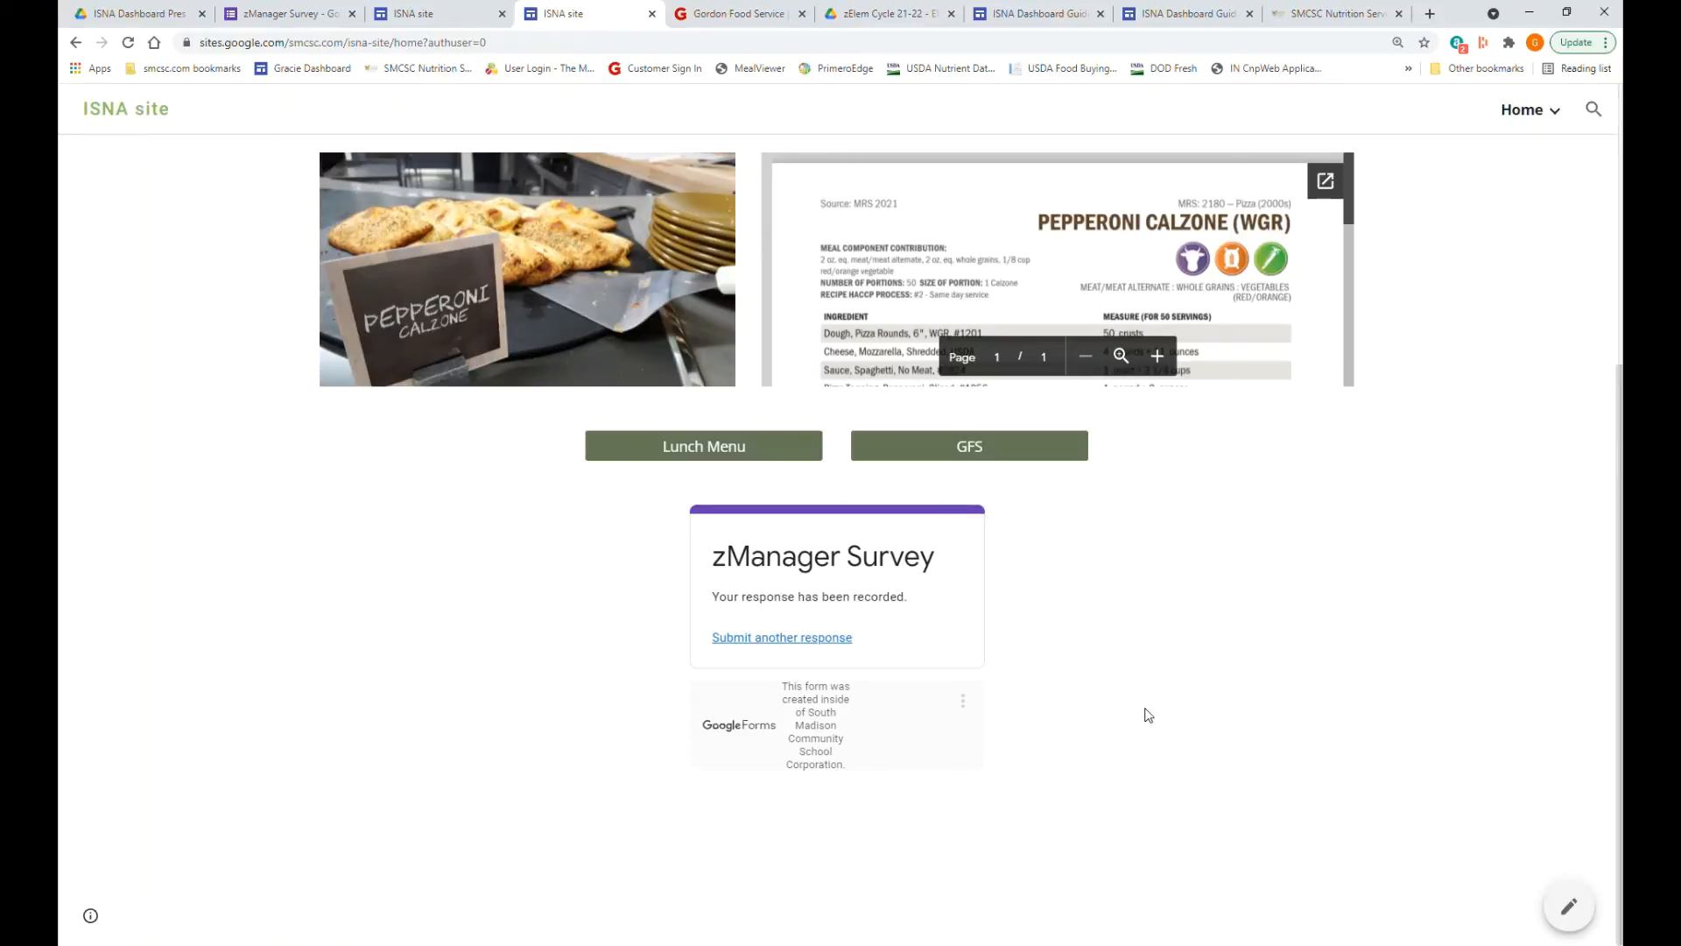
scroll(1147, 714, up, 5)
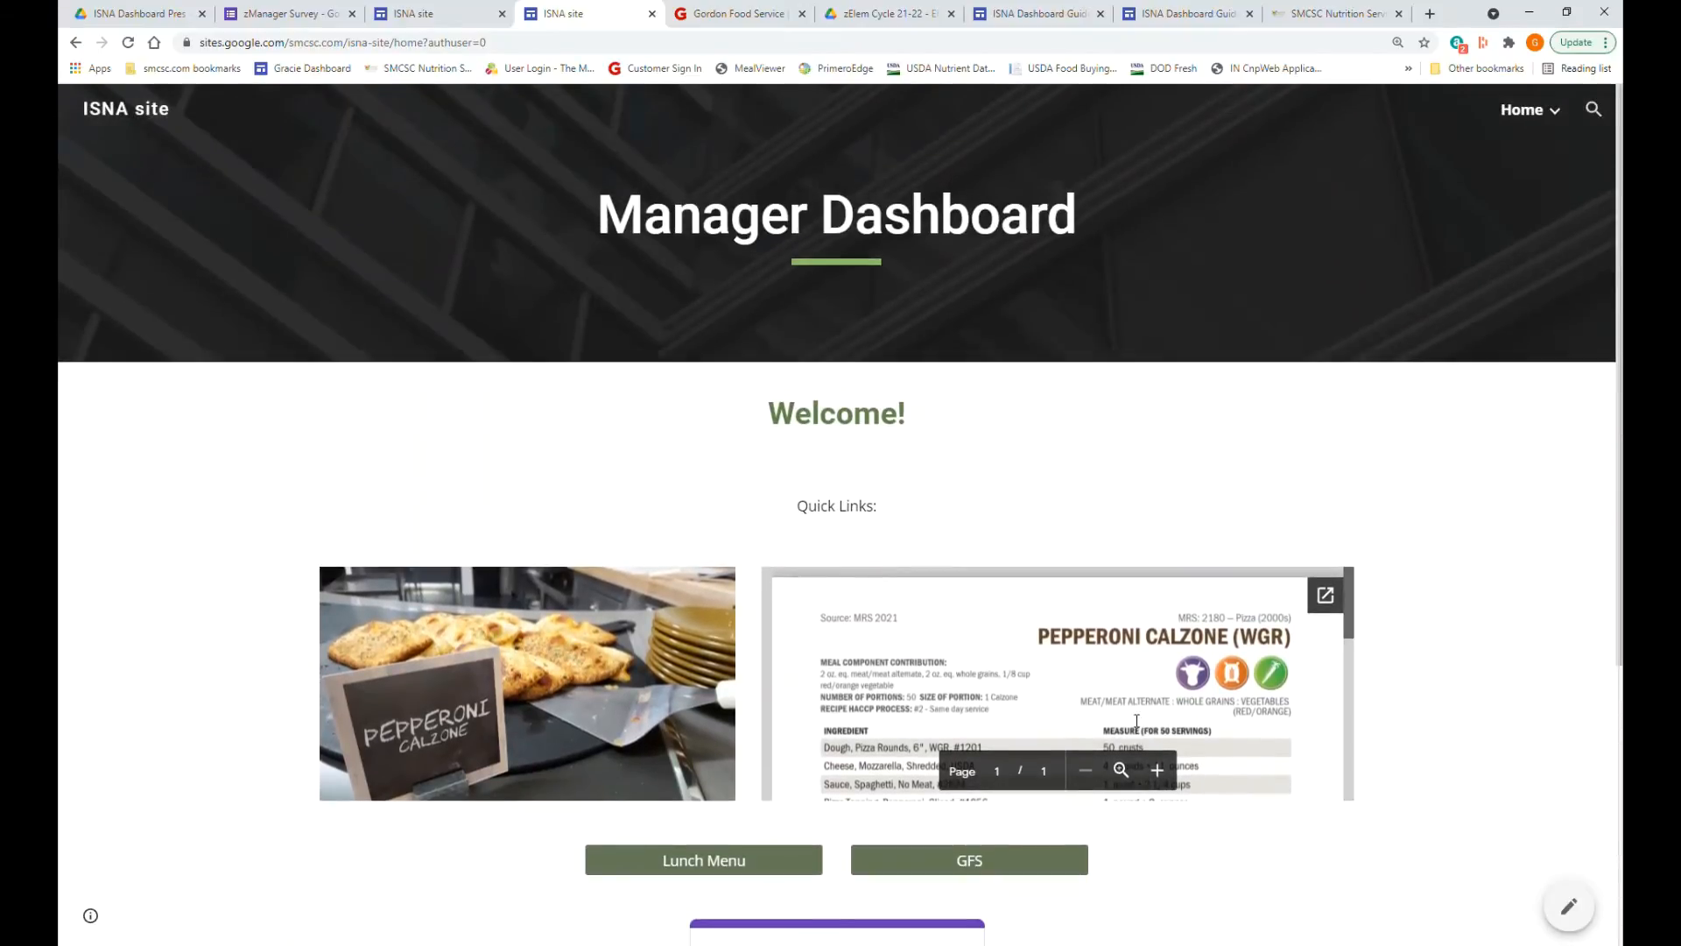